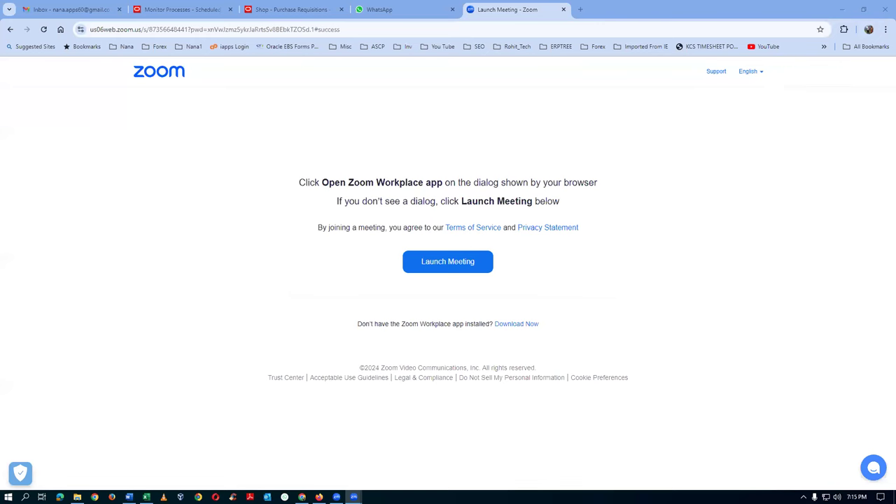
- Save the converted Zoom recording to F:\Fusion_SCM_Basics\Class_Room_Records
{"action": "key", "text": "alt+Tab"}
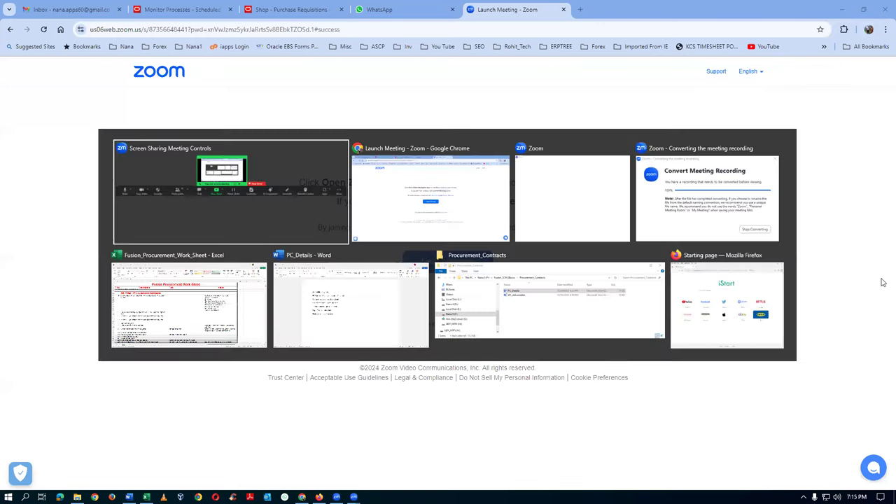
{"action": "key", "text": "alt+Tab"}
{"action": "key", "text": "alt+Tab"}
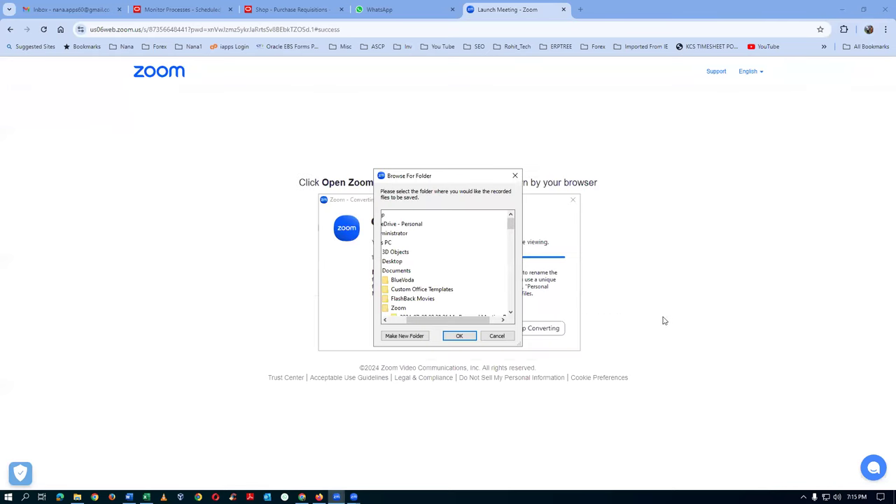
{"action": "left_click_drag", "start_coordinate": [470, 328], "coordinate": [380, 327]}
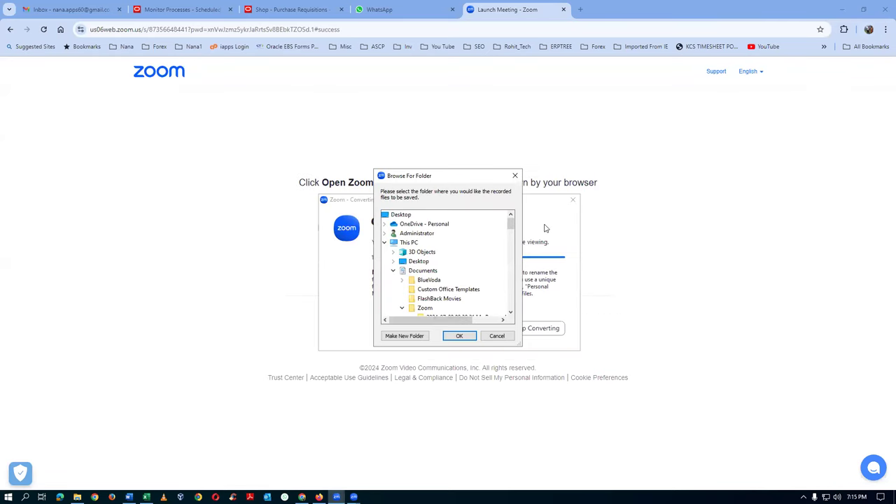
{"action": "left_click_drag", "start_coordinate": [510, 224], "coordinate": [511, 302]}
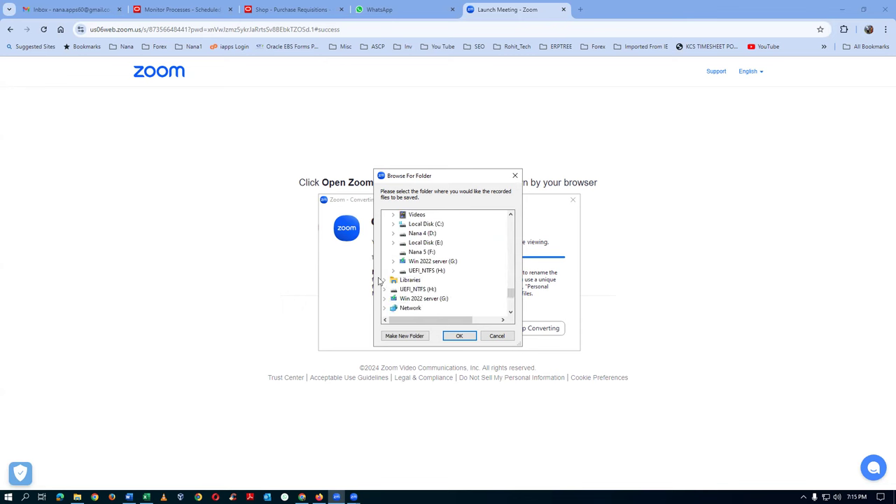
{"action": "left_click", "coordinate": [393, 251]}
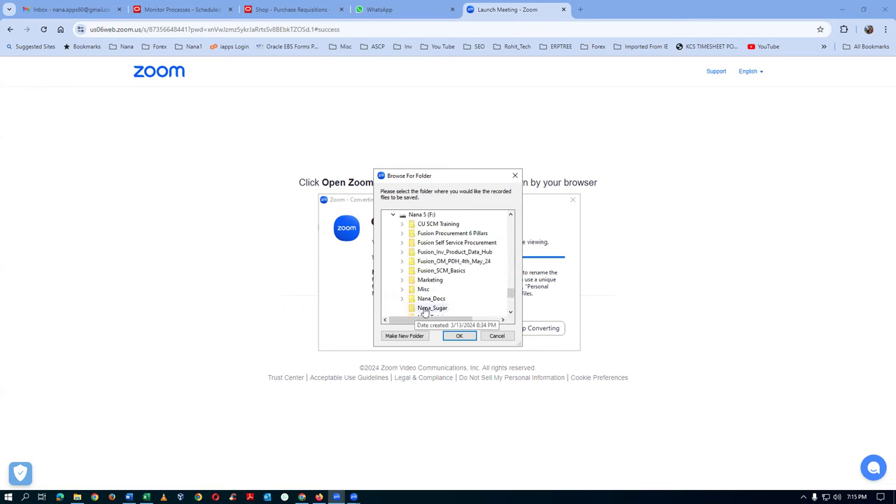
{"action": "left_click", "coordinate": [403, 271]}
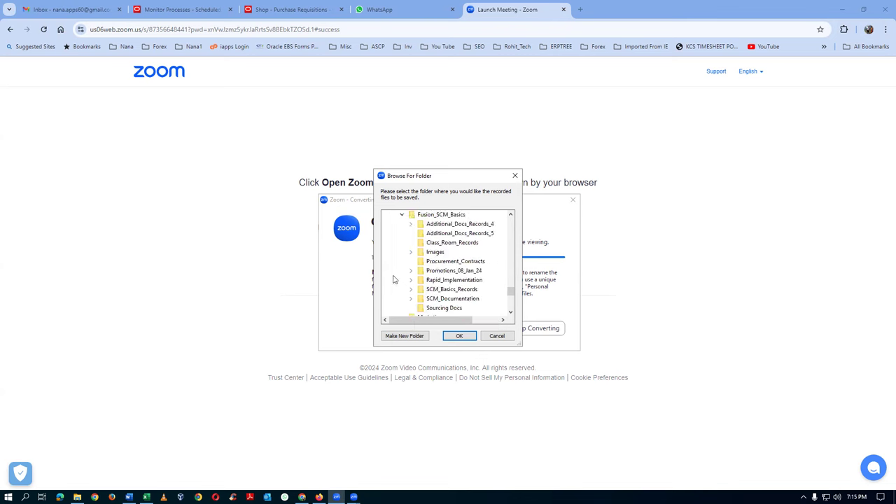
{"action": "left_click", "coordinate": [443, 243]}
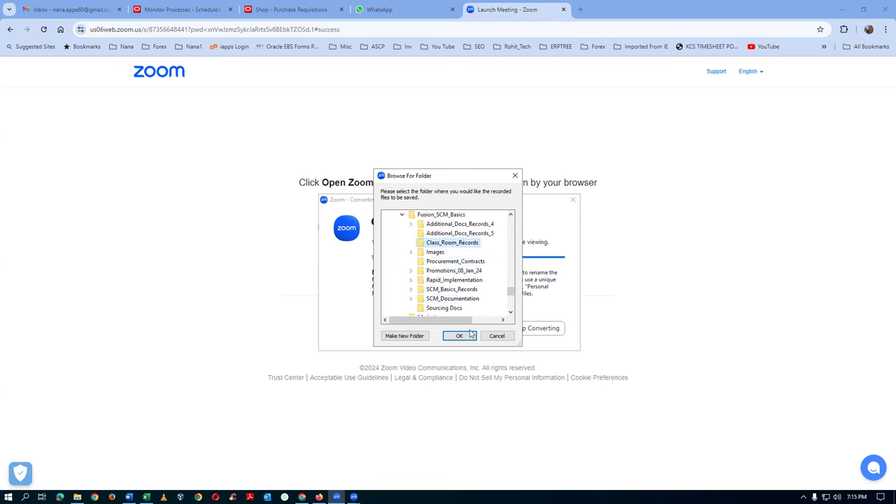
{"action": "left_click", "coordinate": [461, 335]}
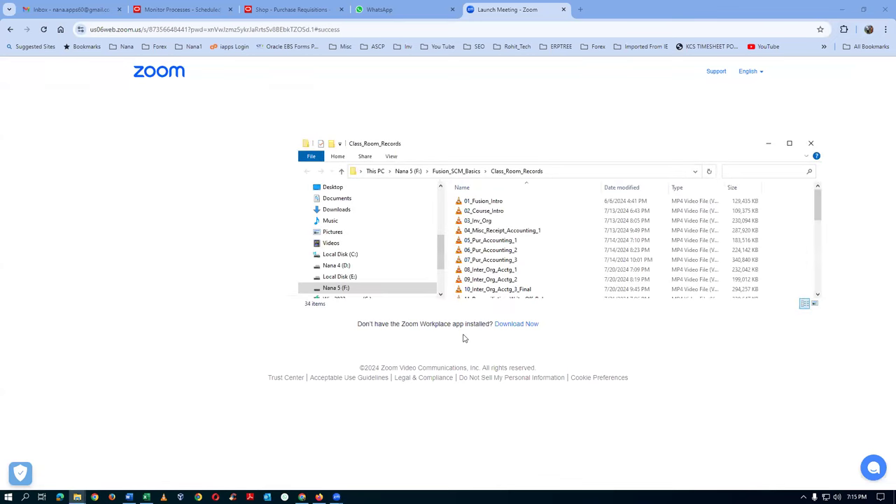
{"action": "left_click_drag", "start_coordinate": [818, 216], "coordinate": [820, 292]}
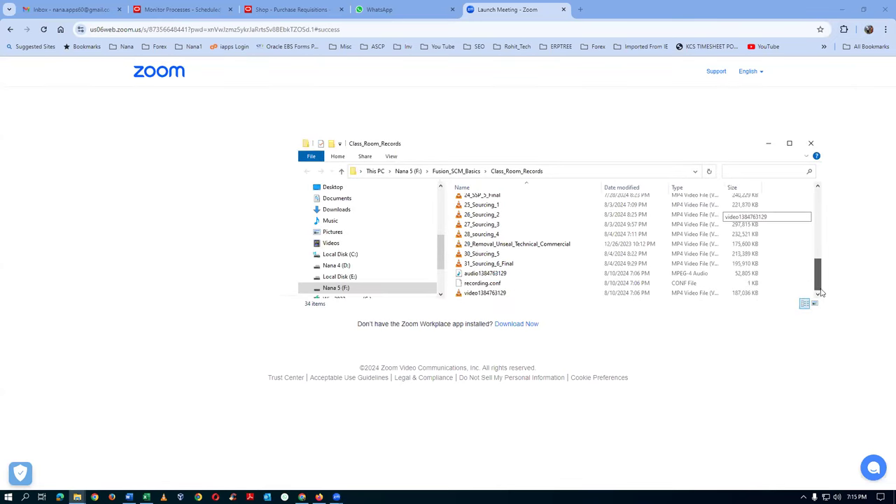
{"action": "left_click", "coordinate": [501, 294]}
{"action": "right_click", "coordinate": [500, 294]}
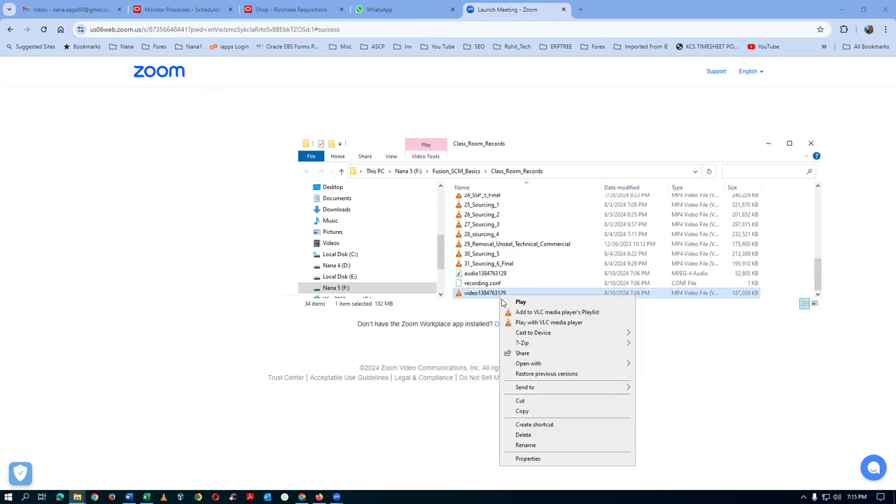
{"action": "left_click", "coordinate": [526, 445]}
{"action": "type", "text": "32"}
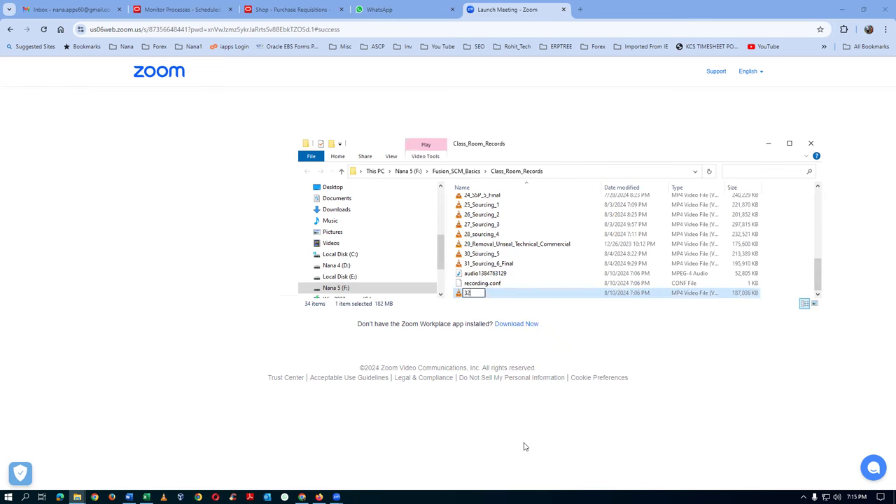
{"action": "type", "text": "_procurement_contrac"}
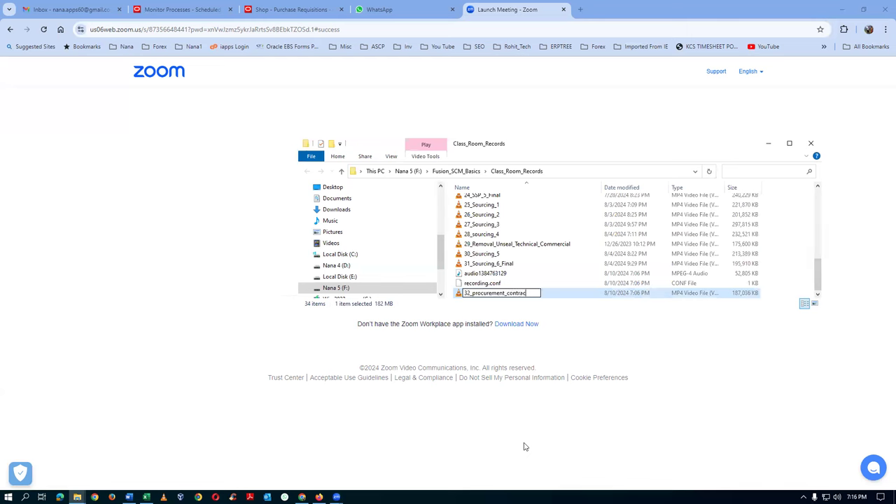
{"action": "type", "text": "ts_1"}
{"action": "key", "text": "BackSpace"}
{"action": "type", "text": "P"}
{"action": "key", "text": "Delete"}
{"action": "type", "text": "C"}
{"action": "key", "text": "Return"}
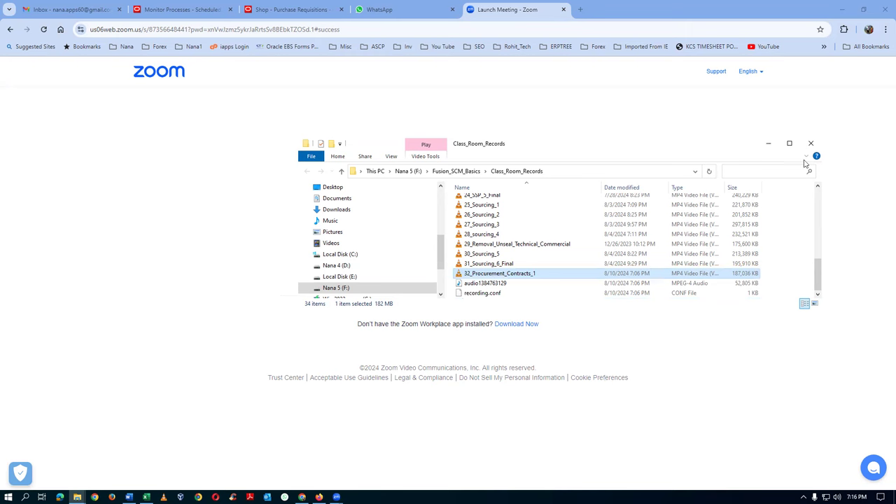
- Close Explorer and the Zoom tab, refresh Monitor Processes, and edit the Submitted By search criterion
{"action": "left_click", "coordinate": [810, 143]}
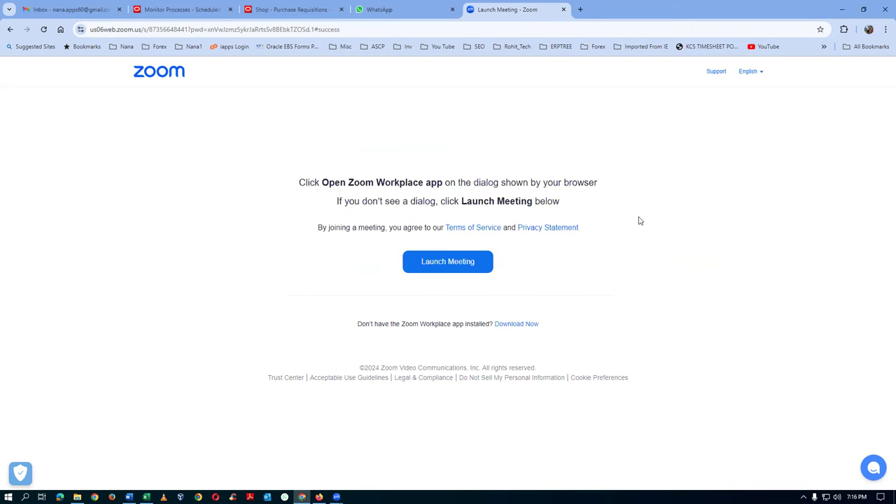
{"action": "left_click", "coordinate": [563, 10]}
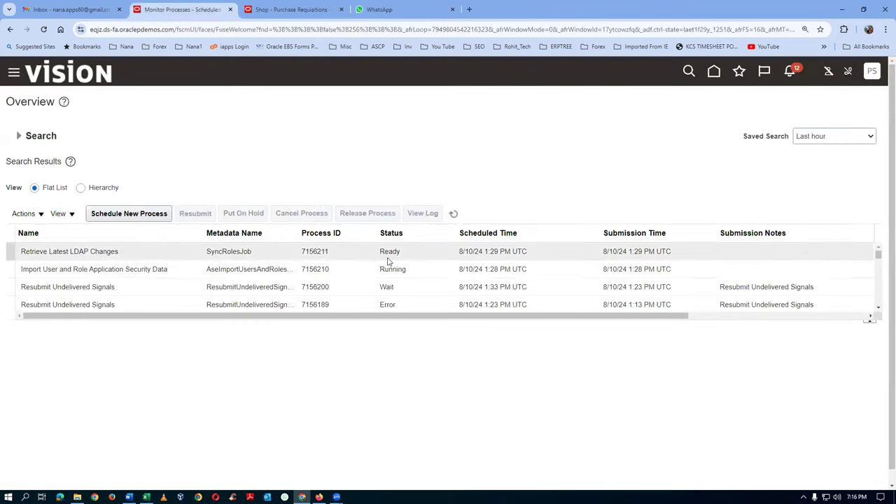
{"action": "left_click", "coordinate": [454, 214]}
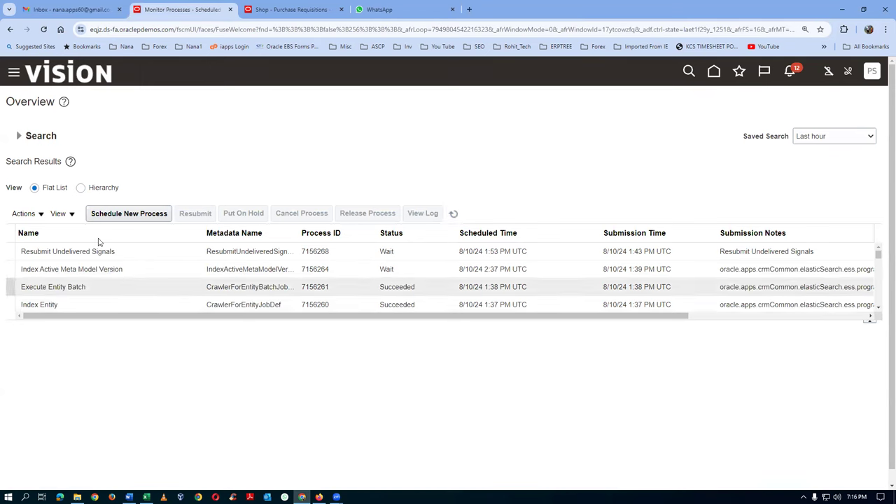
{"action": "left_click", "coordinate": [19, 136]}
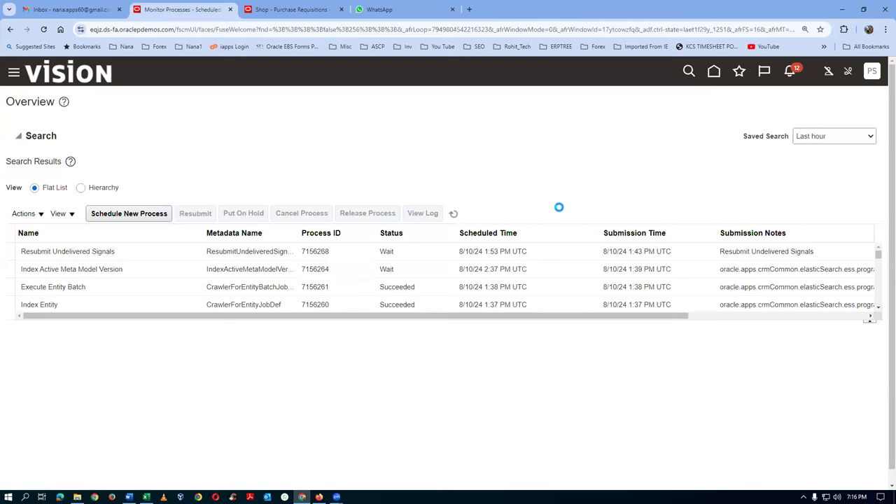
{"action": "left_click", "coordinate": [529, 204]}
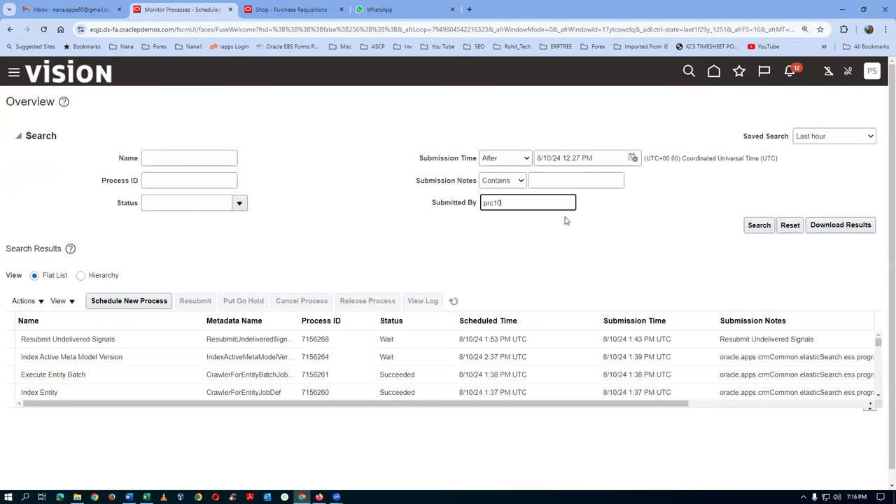
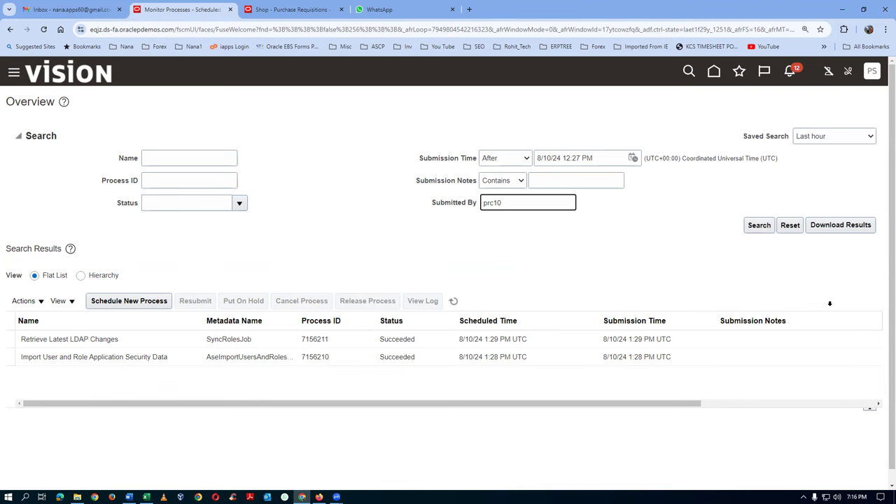
- Sign out of the current session and confirm the single sign-off
{"action": "left_click", "coordinate": [871, 76]}
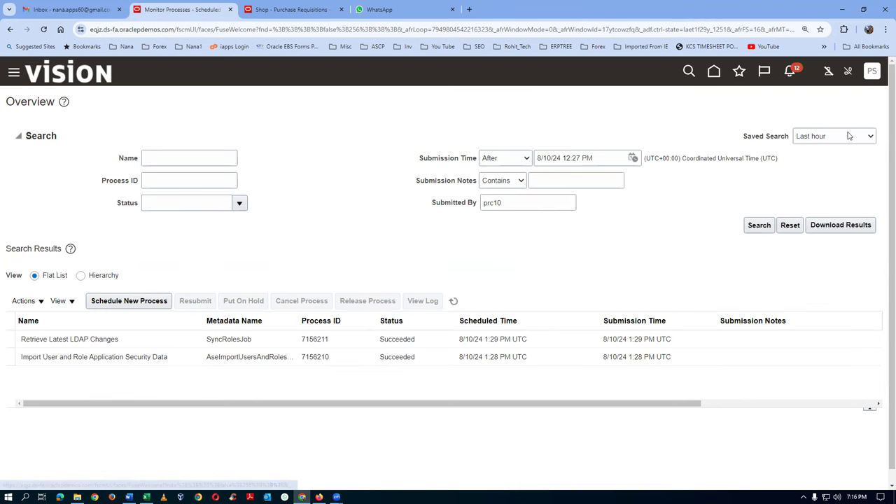
{"action": "left_click", "coordinate": [847, 101]}
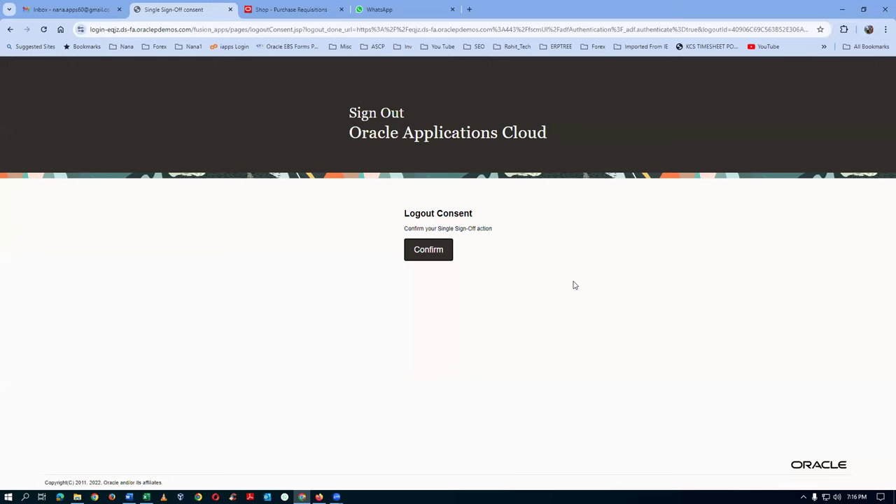
{"action": "left_click", "coordinate": [437, 259]}
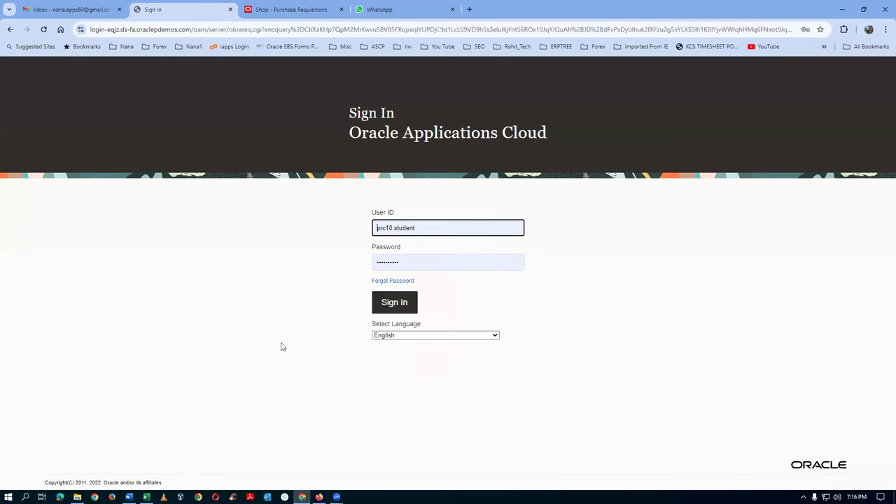
- Sign in as the first employee user and show the Procurement apps on the home page
{"action": "left_click", "coordinate": [452, 235]}
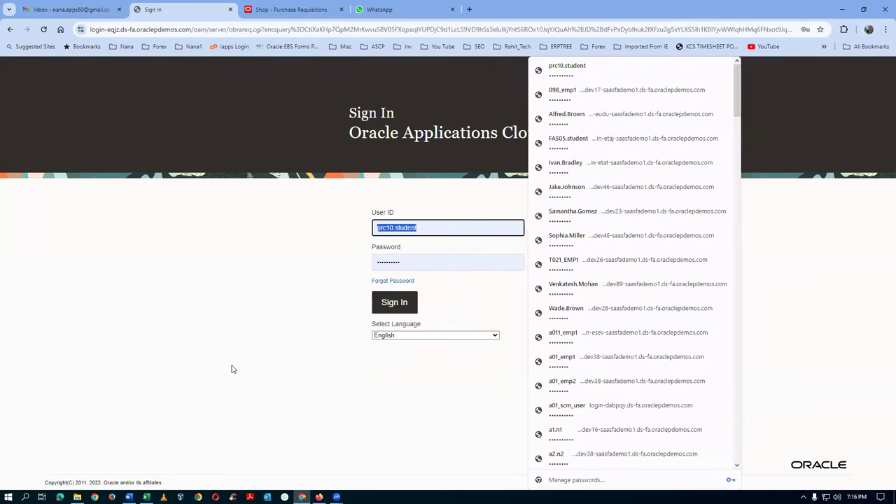
{"action": "type", "text": "t01_em"}
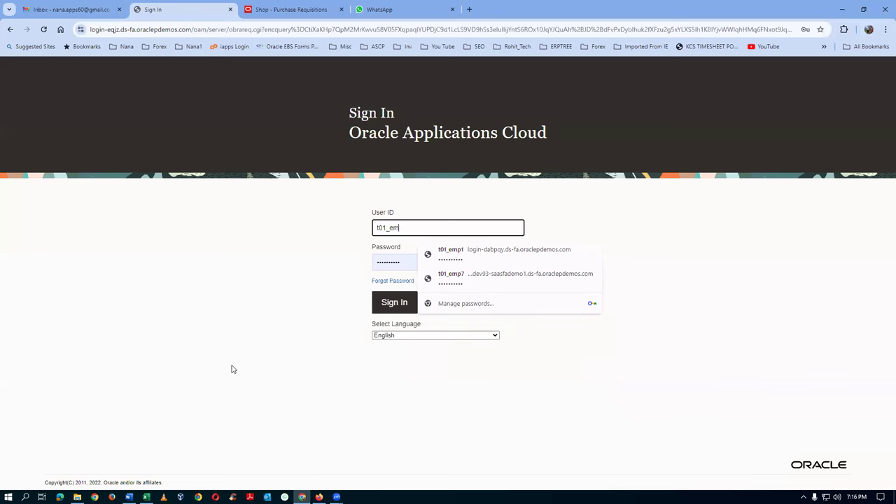
{"action": "type", "text": "p1"}
{"action": "key", "text": "Tab"}
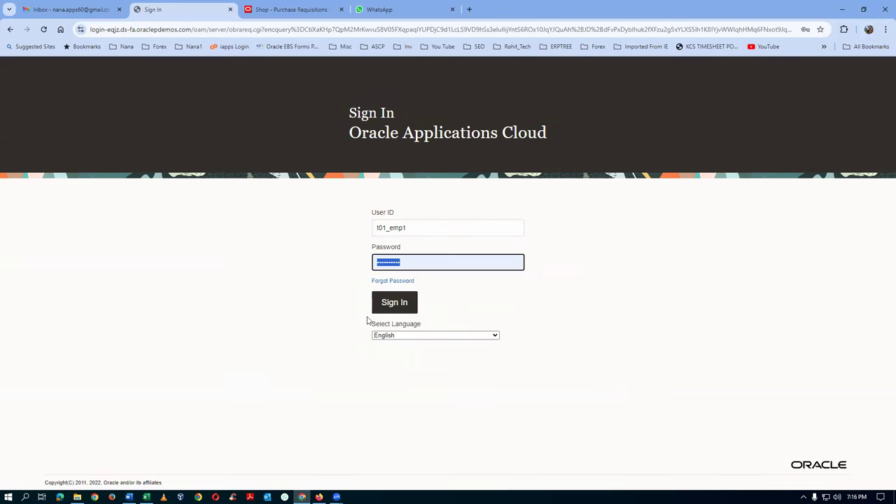
{"action": "left_click", "coordinate": [384, 302]}
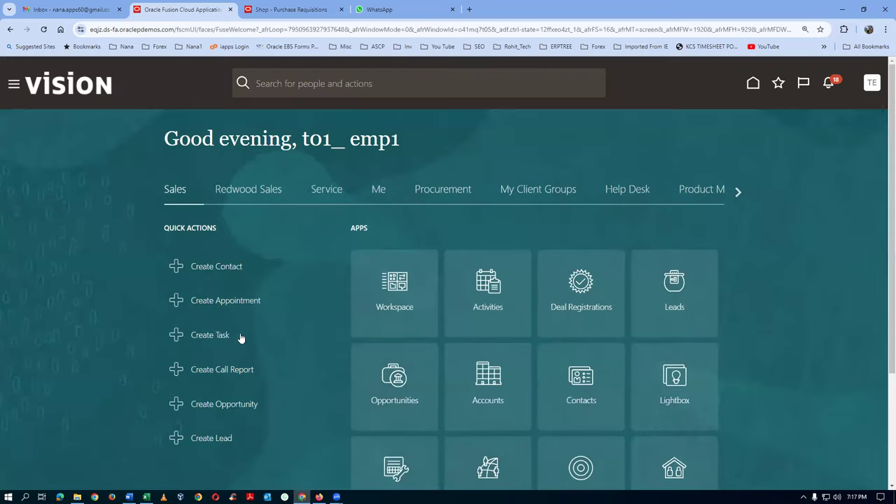
{"action": "left_click", "coordinate": [444, 194]}
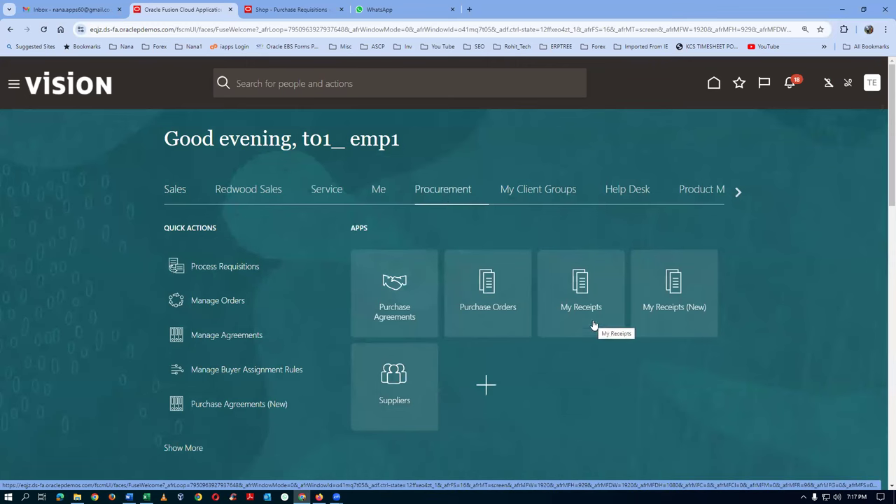
{"action": "key", "text": "alt+Tab"}
{"action": "key", "text": "alt+Tab"}
{"action": "key", "text": "alt+Tab"}
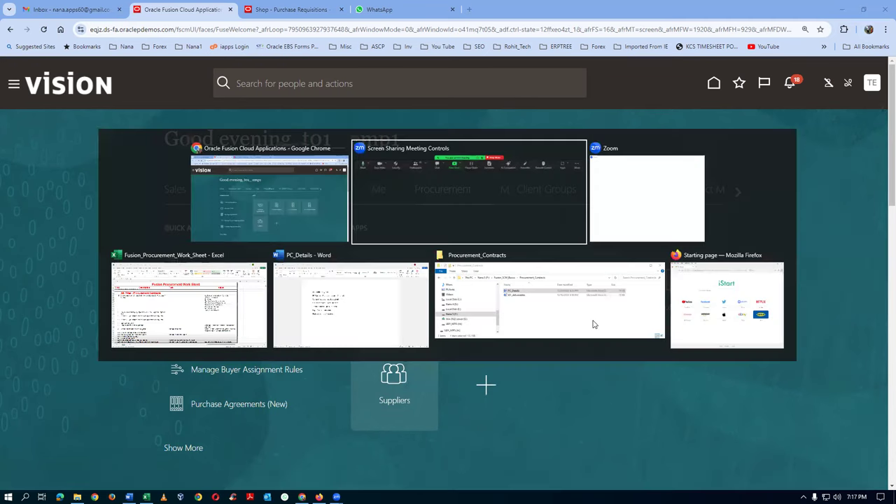
{"action": "scroll", "coordinate": [576, 345], "scroll_direction": "up", "scroll_amount": 10}
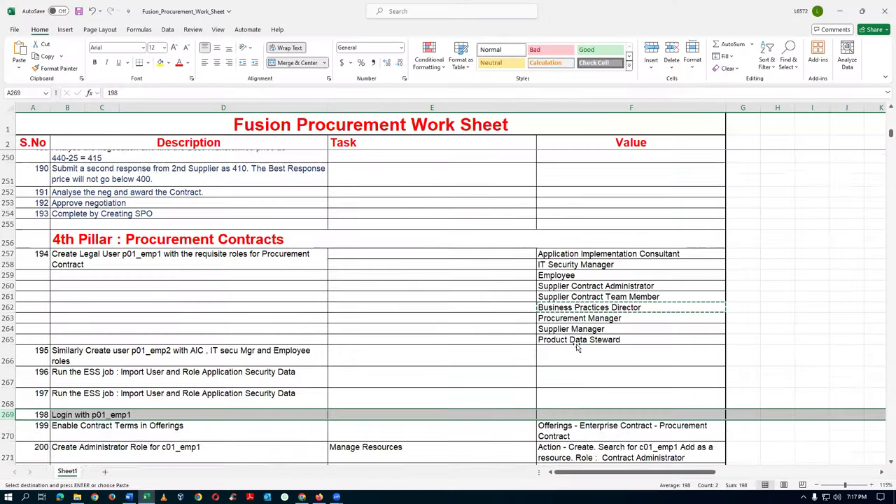
{"action": "scroll", "coordinate": [577, 345], "scroll_direction": "up", "scroll_amount": 15}
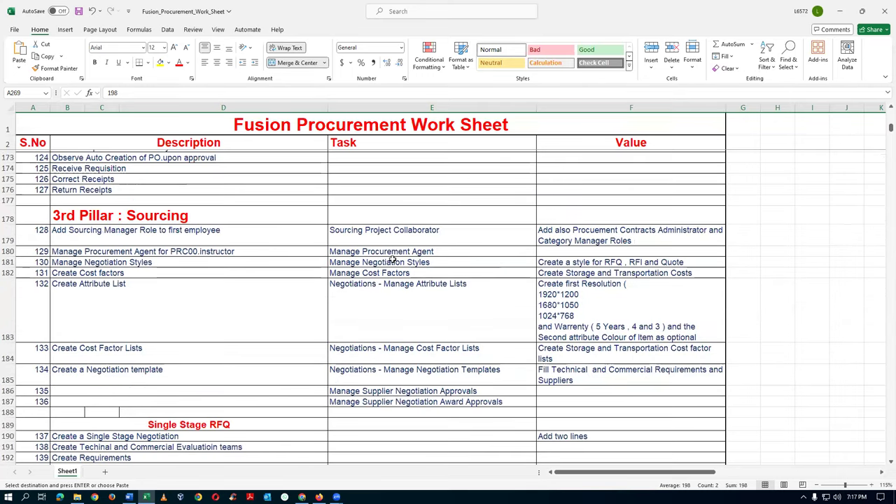
{"action": "left_click", "coordinate": [365, 241]}
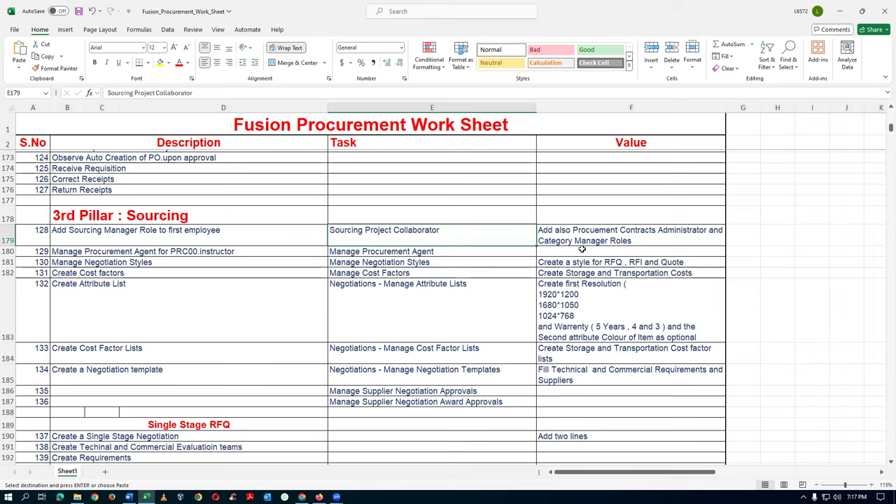
{"action": "key", "text": "alt+Tab"}
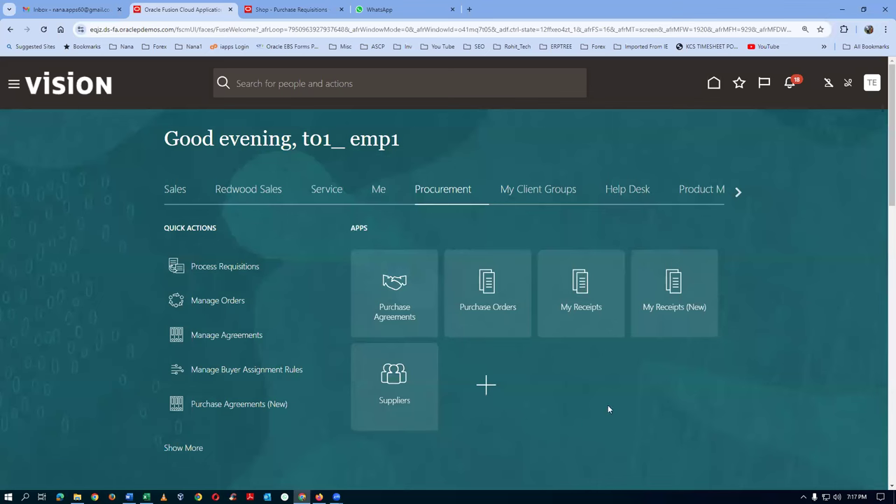
- Scroll the home tab strip right and show the Contract Management group with its Contracts app
{"action": "left_click", "coordinate": [737, 192]}
{"action": "left_click", "coordinate": [738, 191]}
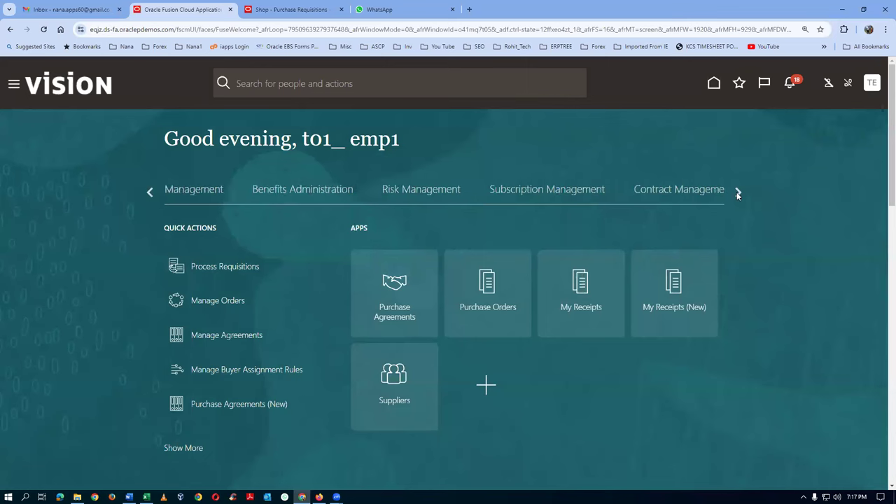
{"action": "left_click", "coordinate": [211, 197]}
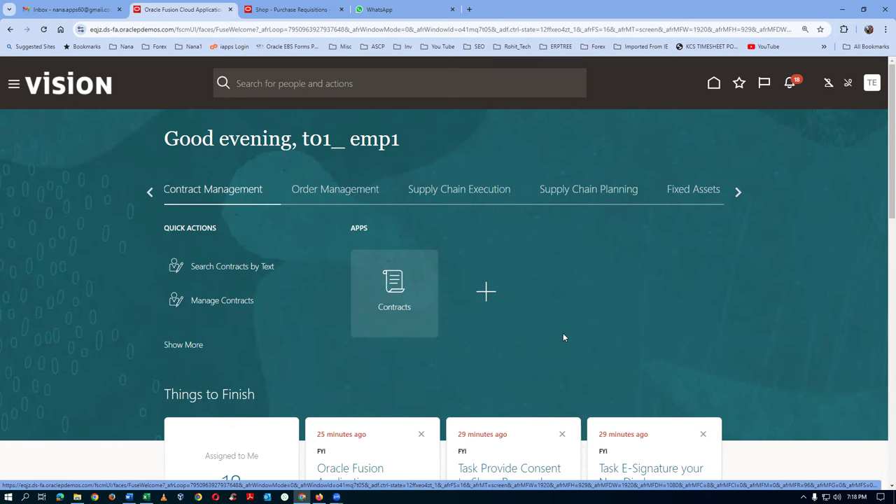
{"action": "key", "text": "alt+Tab"}
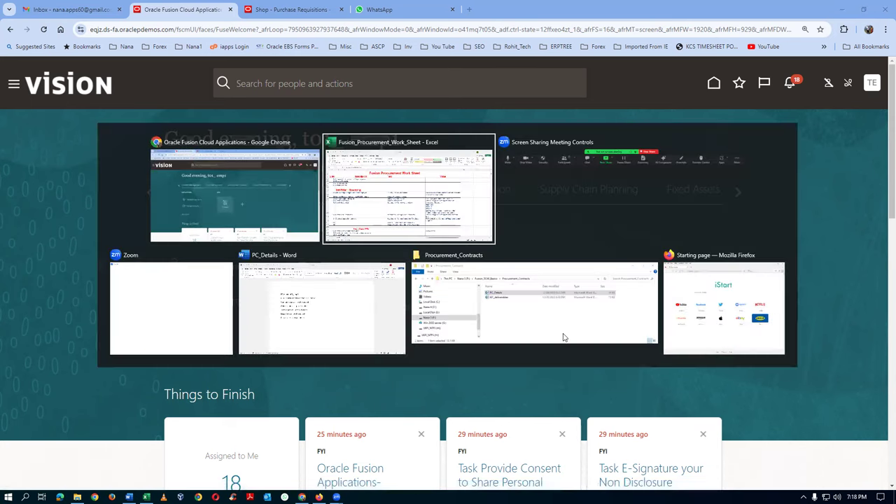
{"action": "scroll", "coordinate": [568, 332], "scroll_direction": "down", "scroll_amount": 9}
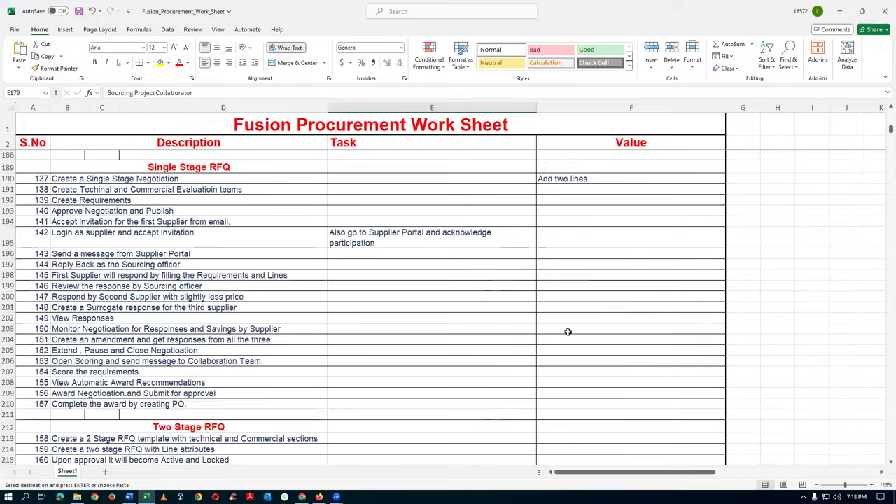
{"action": "scroll", "coordinate": [568, 332], "scroll_direction": "down", "scroll_amount": 12}
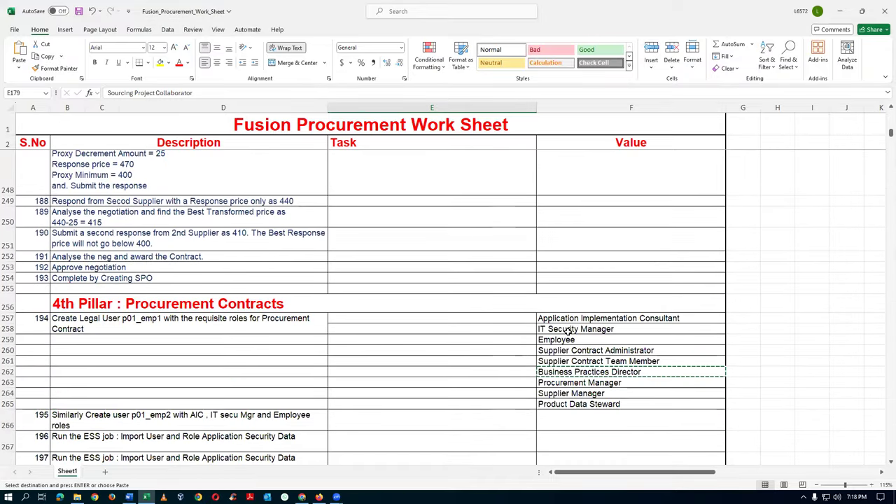
{"action": "left_click", "coordinate": [570, 351]}
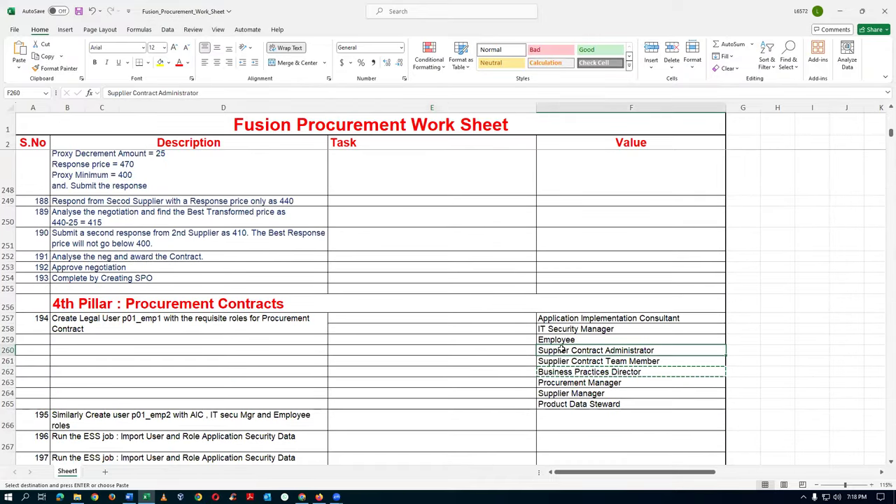
{"action": "key", "text": "alt+Tab"}
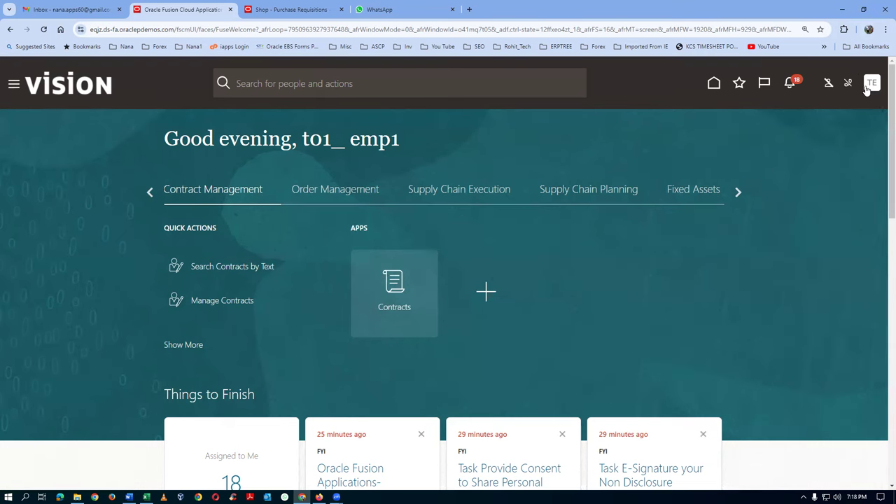
- Sign out of the first employee user and confirm the sign-off
{"action": "left_click", "coordinate": [870, 89]}
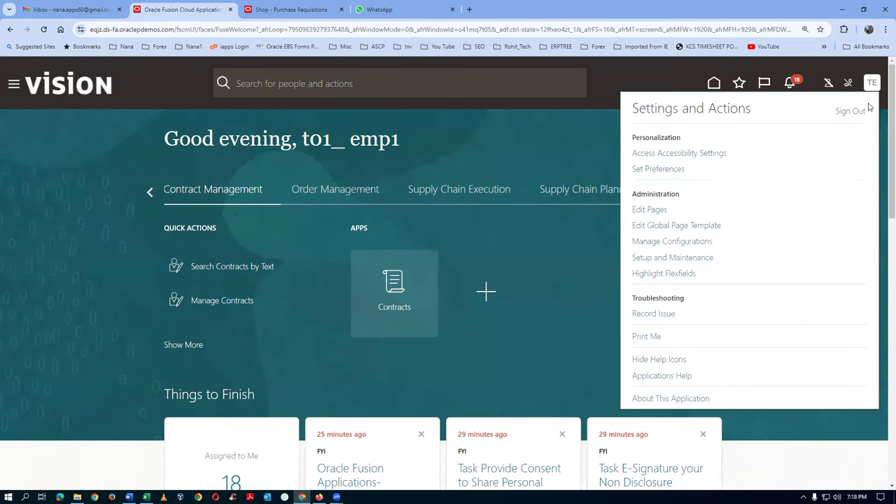
{"action": "left_click", "coordinate": [856, 115]}
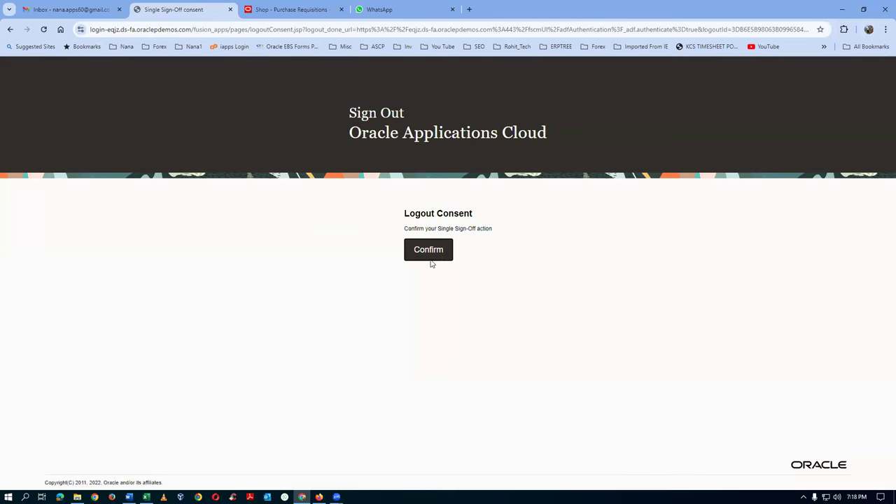
{"action": "left_click", "coordinate": [423, 257]}
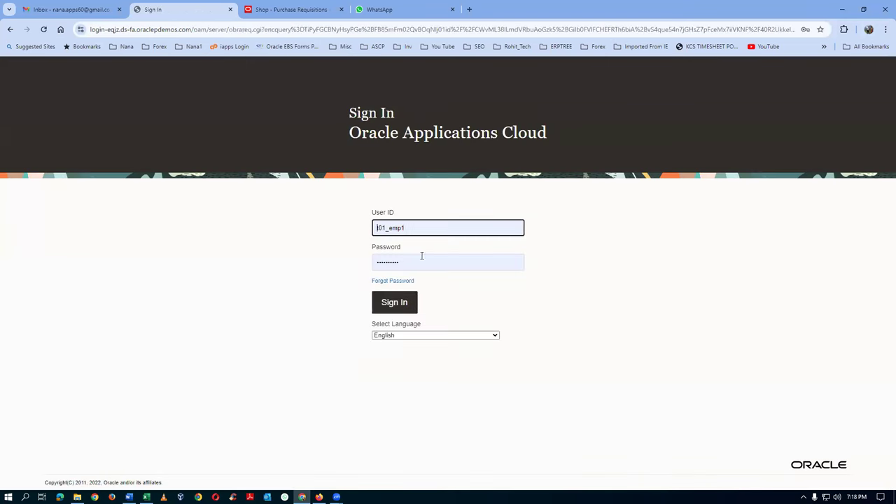
- Sign in as the second employee user and dismiss the browser's save-password prompt
{"action": "left_click", "coordinate": [416, 228]}
{"action": "key", "text": "BackSpace"}
{"action": "type", "text": "2"}
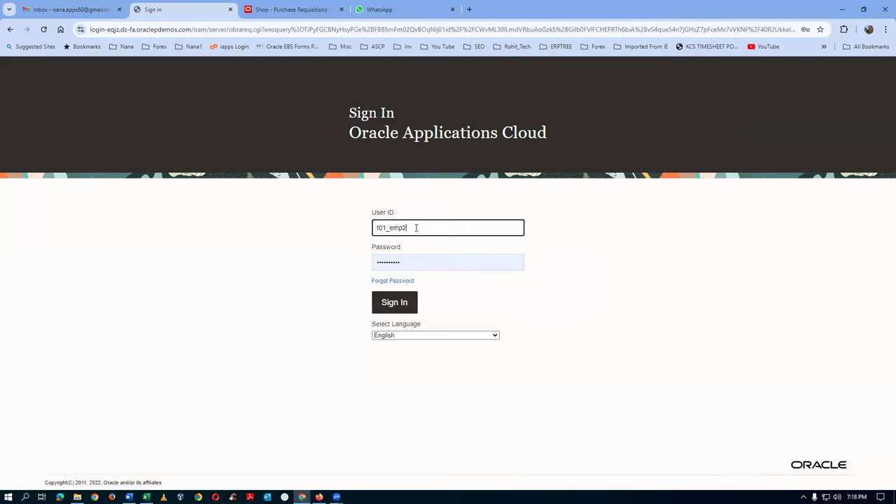
{"action": "left_click", "coordinate": [406, 304]}
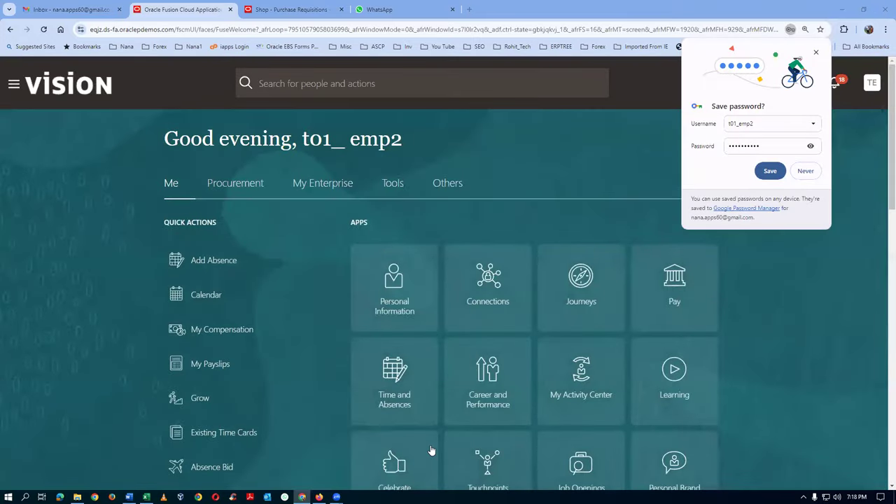
{"action": "left_click", "coordinate": [770, 172]}
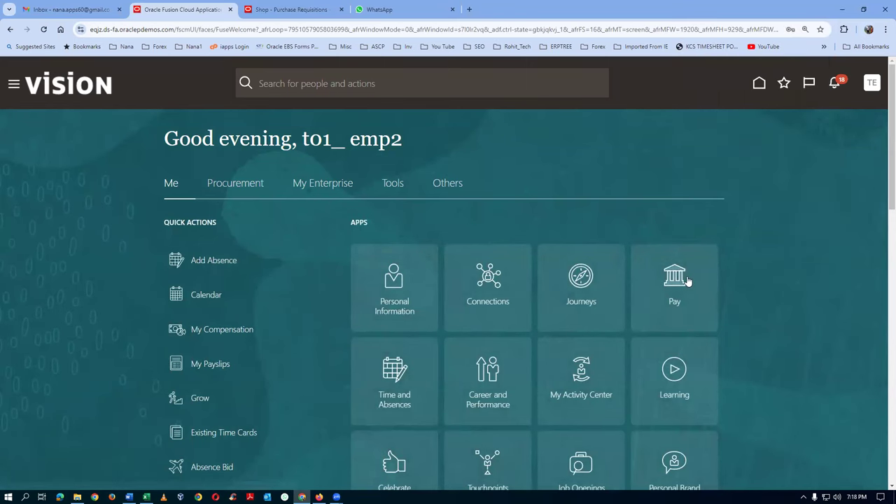
{"action": "scroll", "coordinate": [489, 150], "scroll_direction": "down", "scroll_amount": 2}
{"action": "scroll", "coordinate": [479, 157], "scroll_direction": "up", "scroll_amount": 2}
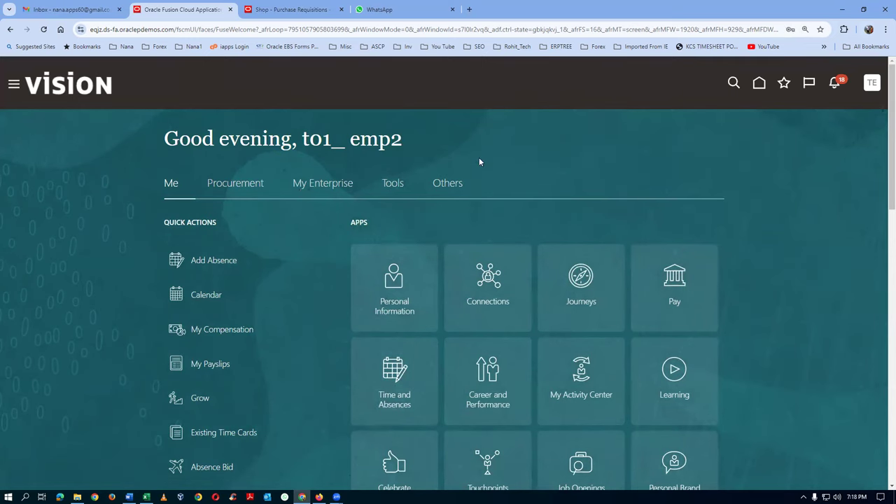
- Open the navigator and expand Contract Management to reveal Terms Library
{"action": "left_click", "coordinate": [13, 88]}
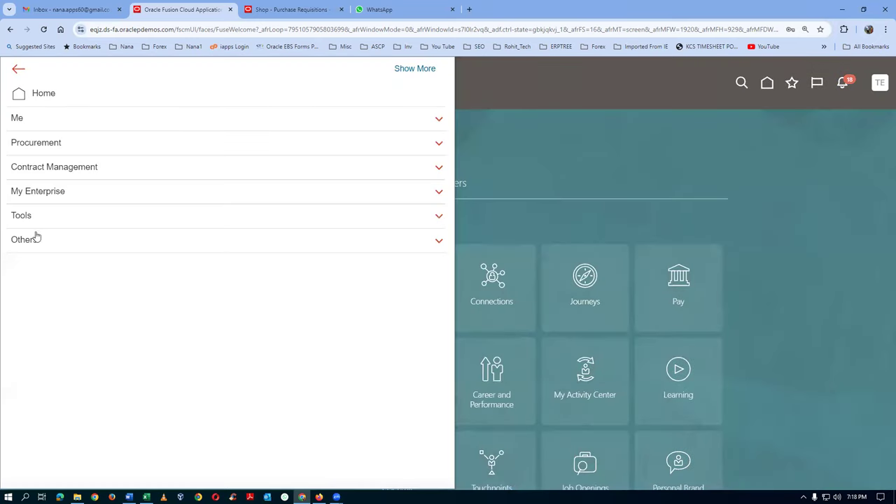
{"action": "left_click", "coordinate": [559, 150]}
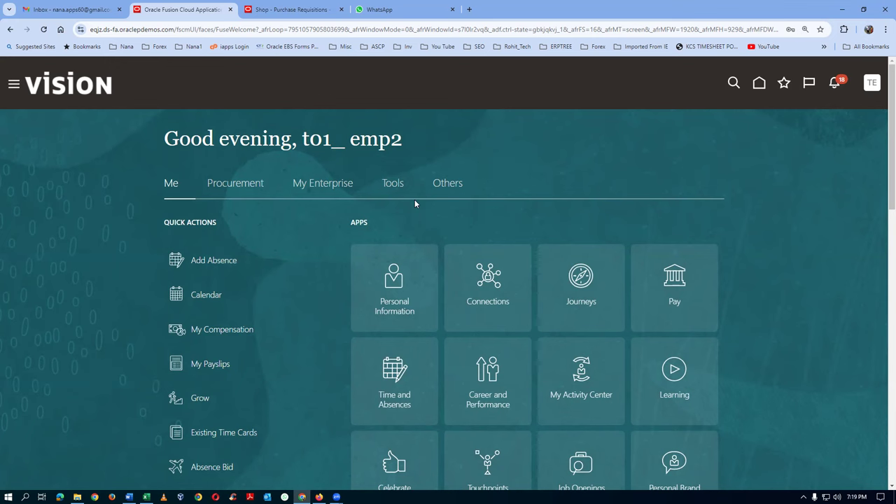
{"action": "left_click", "coordinate": [14, 85]}
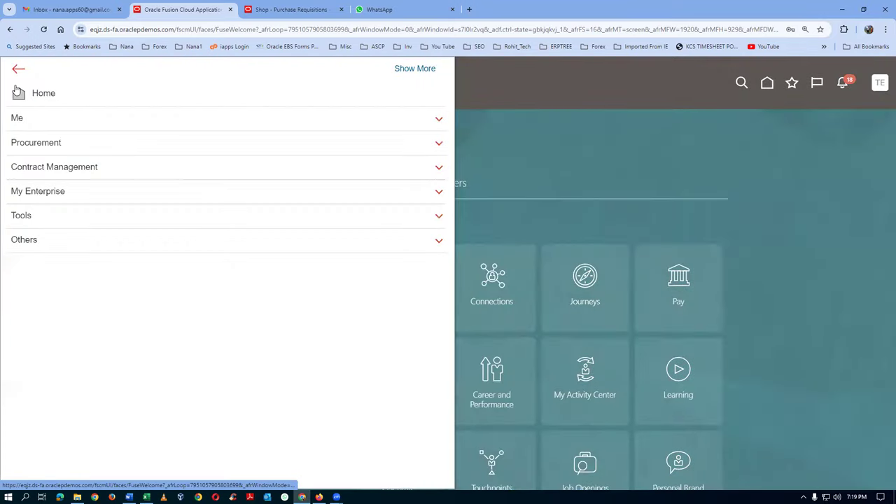
{"action": "left_click", "coordinate": [95, 168]}
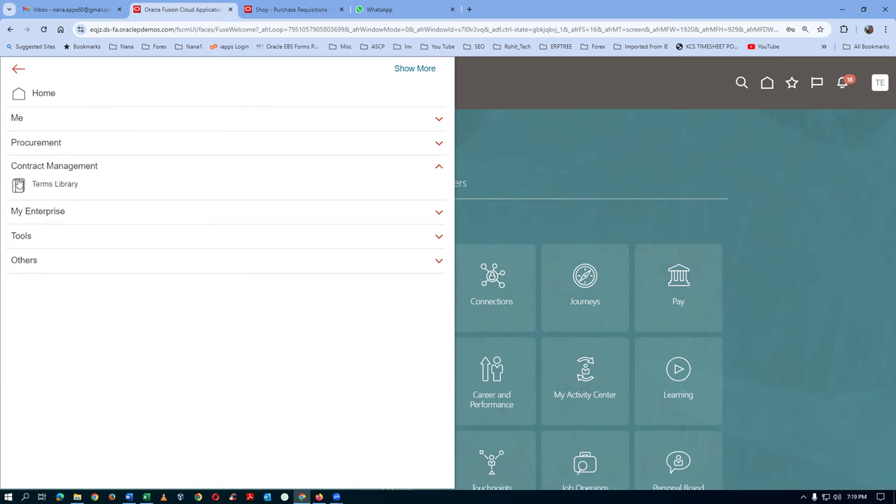
- Open the Terms Library, review its Recent Items and Tasks panels, and open the account menu
{"action": "left_click", "coordinate": [69, 188]}
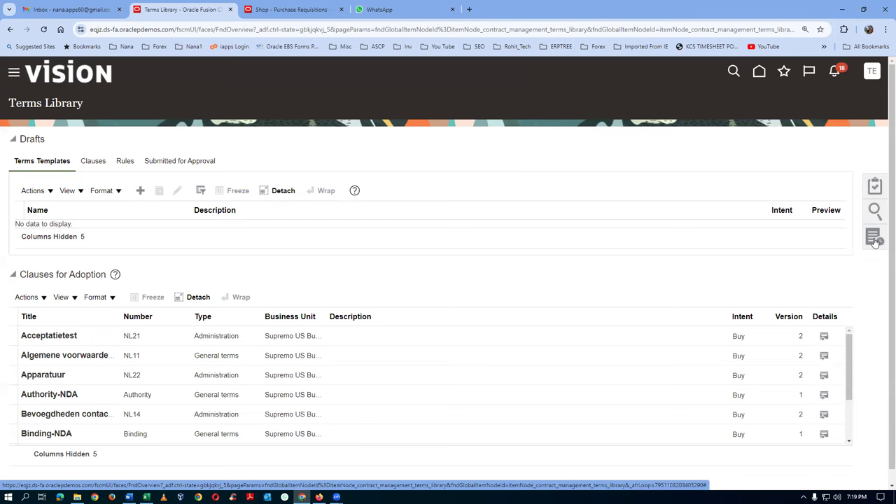
{"action": "left_click", "coordinate": [874, 238]}
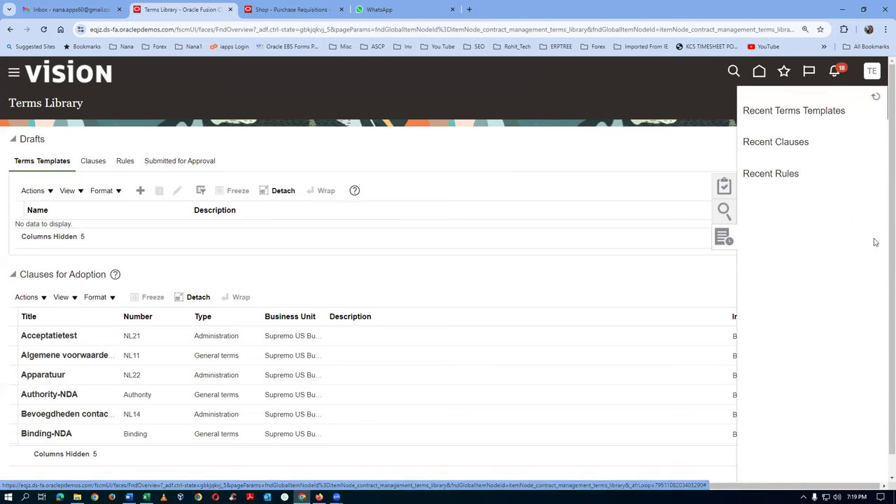
{"action": "left_click", "coordinate": [693, 170]}
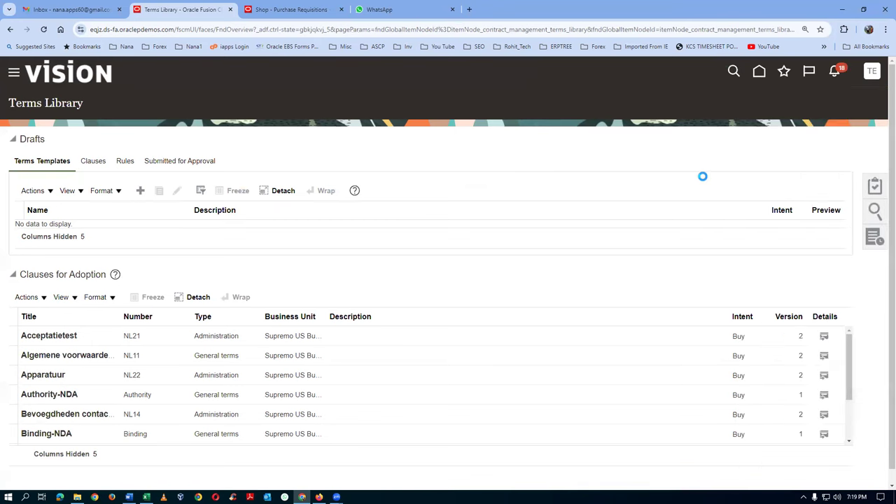
{"action": "left_click", "coordinate": [874, 189]}
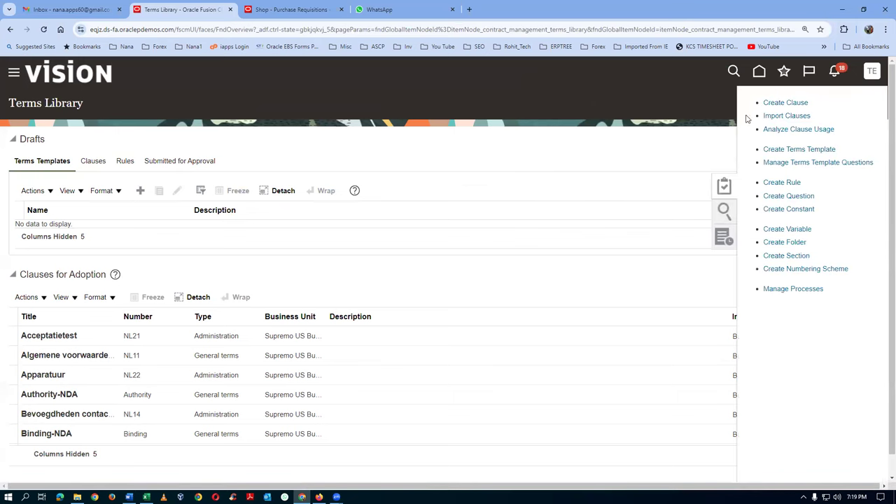
{"action": "left_click", "coordinate": [617, 158]}
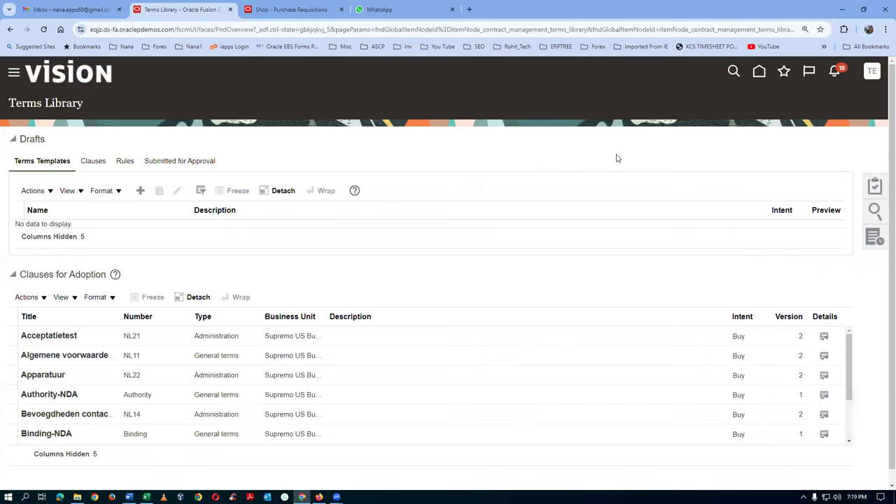
{"action": "left_click", "coordinate": [874, 72]}
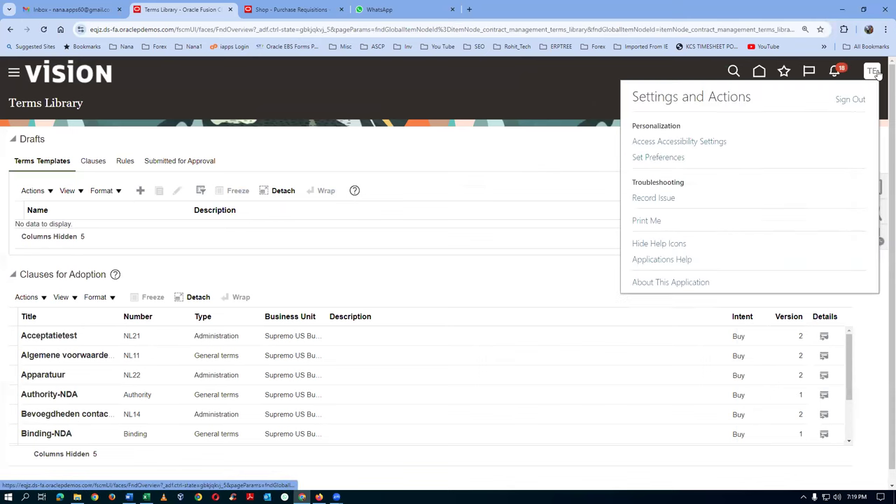
- Sign out and sign back in as the first employee user by changing the user ID's last digit
{"action": "left_click", "coordinate": [849, 100]}
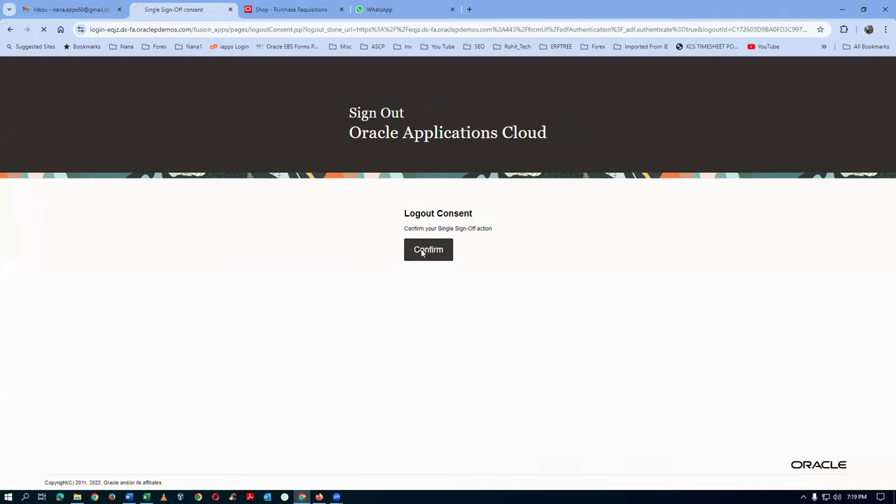
{"action": "left_click", "coordinate": [422, 253]}
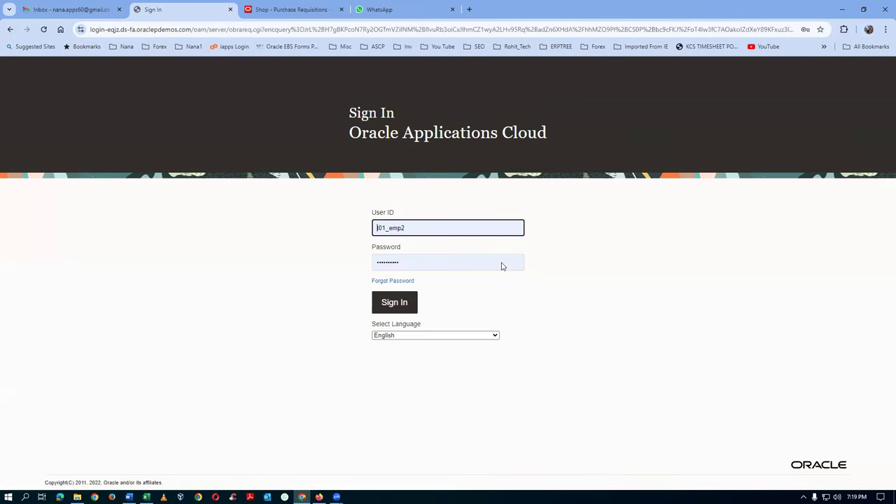
{"action": "left_click", "coordinate": [441, 228]}
{"action": "key", "text": "BackSpace"}
{"action": "type", "text": "1"}
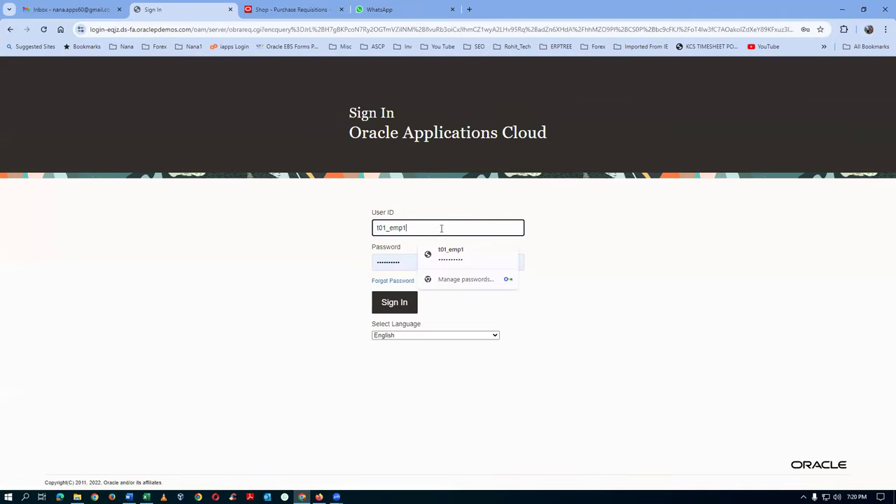
{"action": "left_click", "coordinate": [394, 304]}
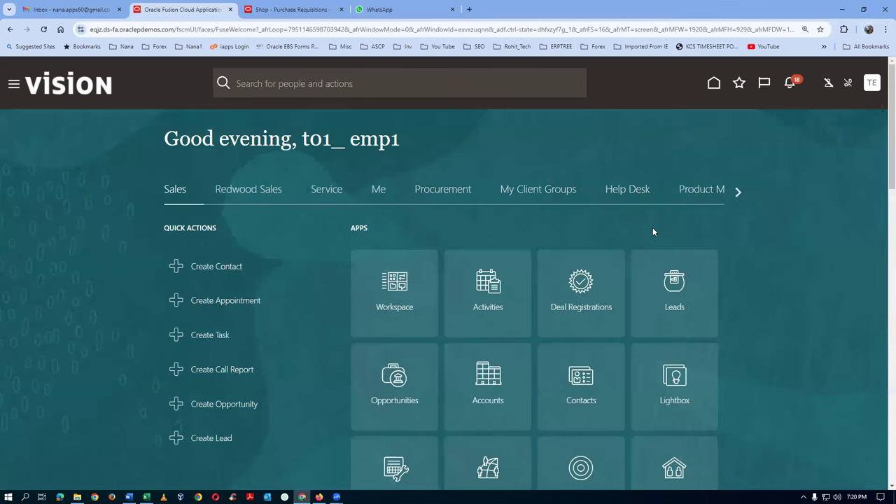
- Switch the home page to Contract Management and open the Contracts work area
{"action": "left_click", "coordinate": [736, 194]}
{"action": "left_click", "coordinate": [737, 193]}
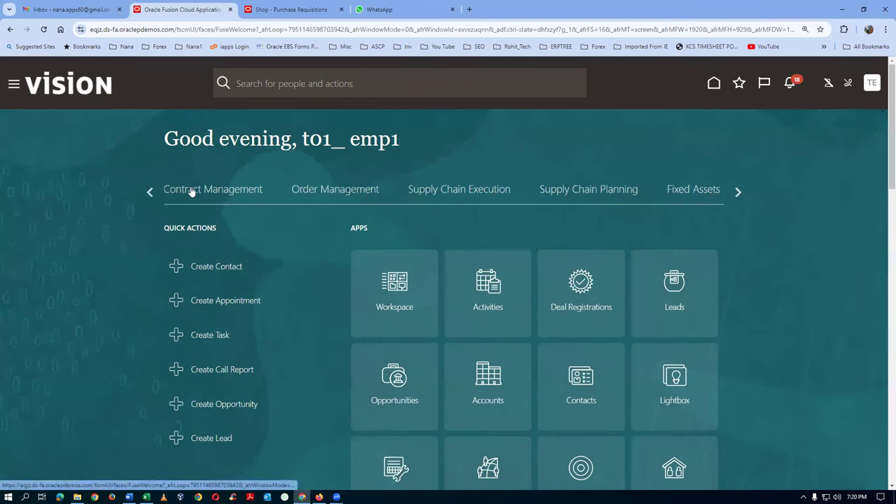
{"action": "left_click", "coordinate": [191, 191]}
{"action": "left_click", "coordinate": [395, 297]}
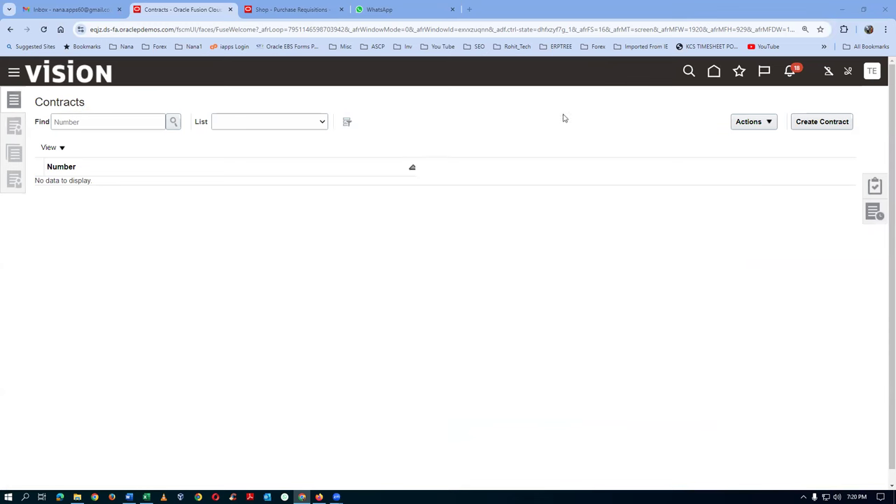
- Add the Contracts page to favorites under the name PContracts
{"action": "left_click", "coordinate": [740, 73]}
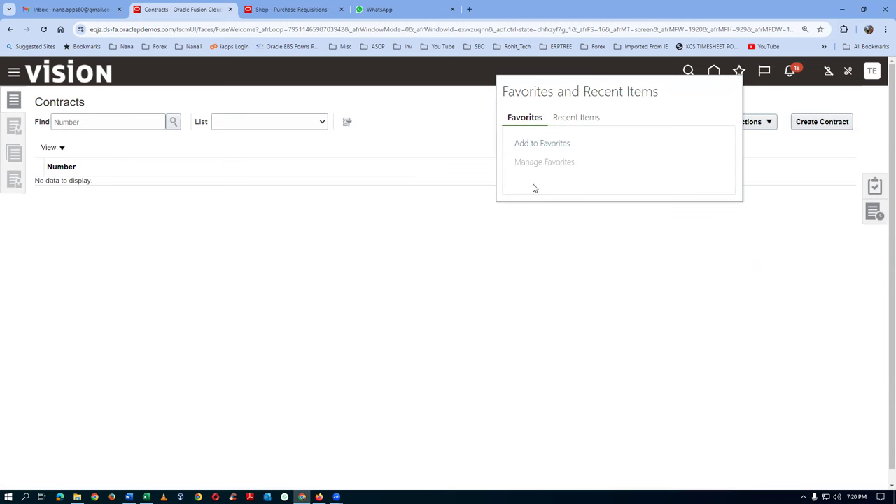
{"action": "left_click", "coordinate": [540, 144]}
{"action": "type", "text": "PContracts"}
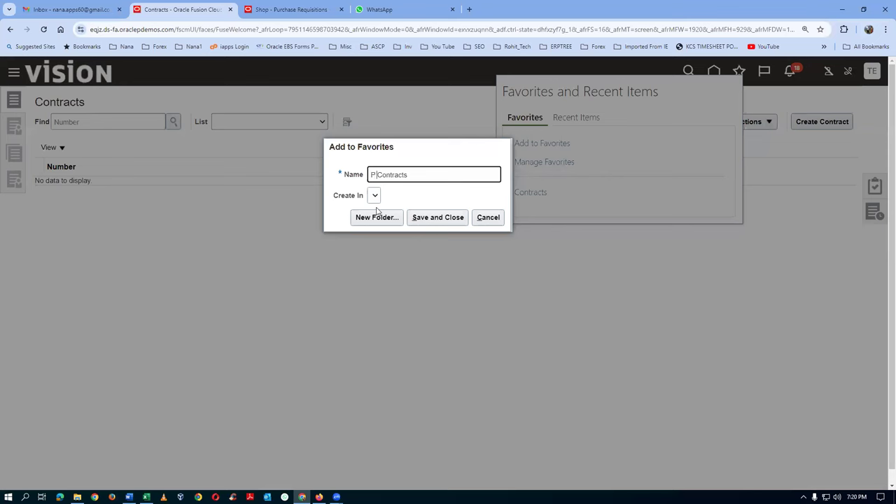
{"action": "left_click", "coordinate": [441, 217]}
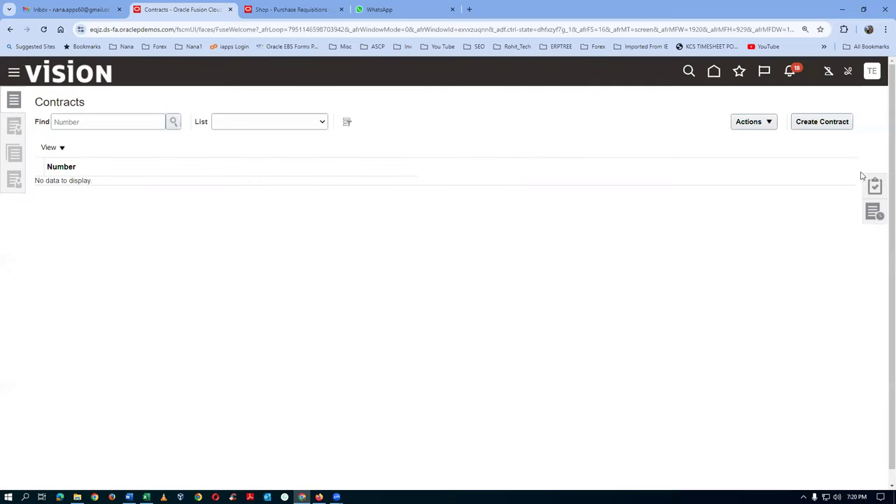
{"action": "left_click", "coordinate": [873, 213]}
- Create a contract for Supremo US Business Unit, keep Supremo US Legal Entity, and open the Type list
{"action": "left_click", "coordinate": [823, 123]}
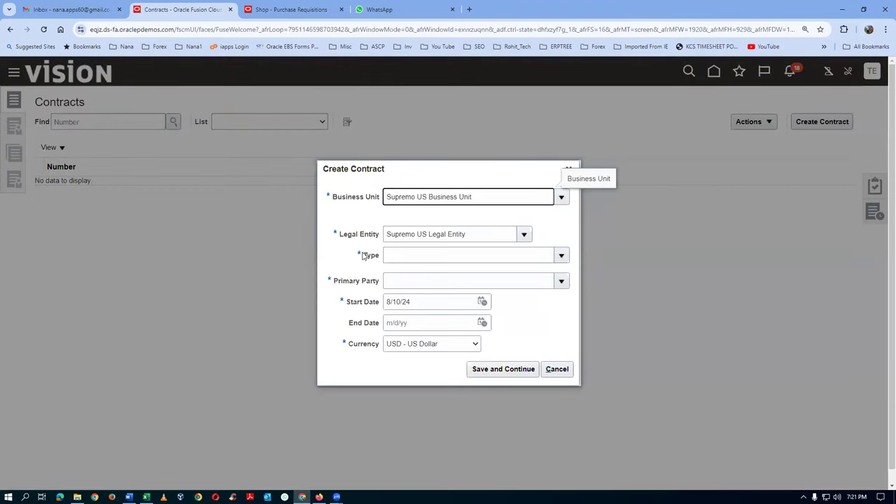
{"action": "left_click", "coordinate": [561, 198]}
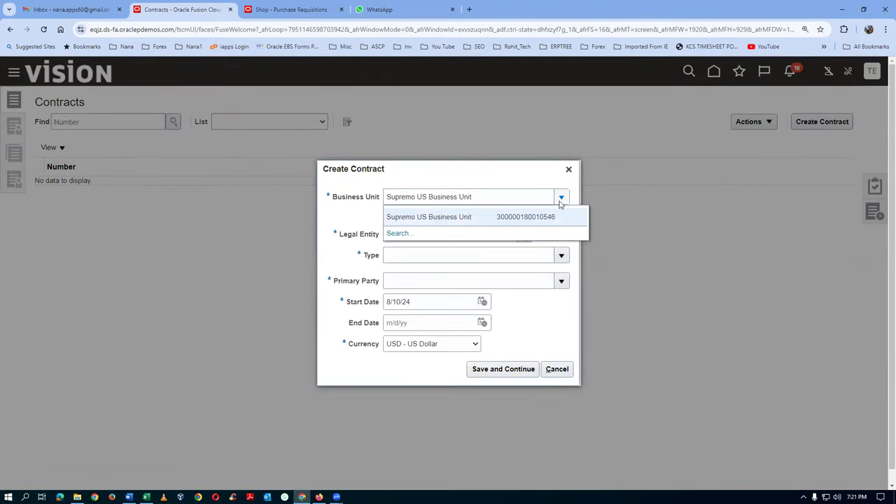
{"action": "left_click", "coordinate": [560, 216]}
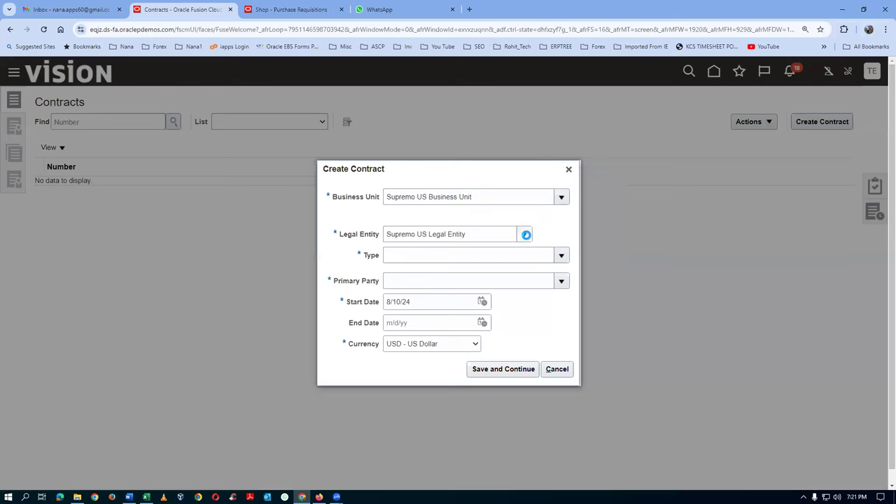
{"action": "left_click", "coordinate": [526, 234]}
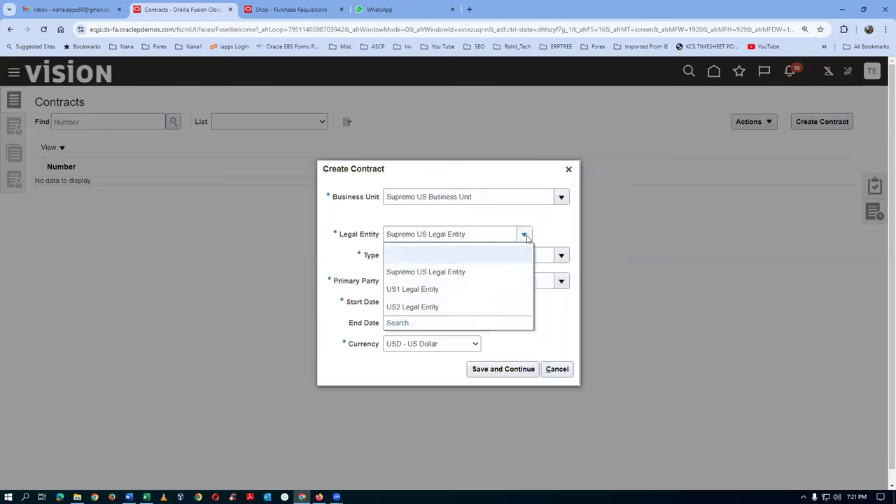
{"action": "left_click", "coordinate": [558, 217]}
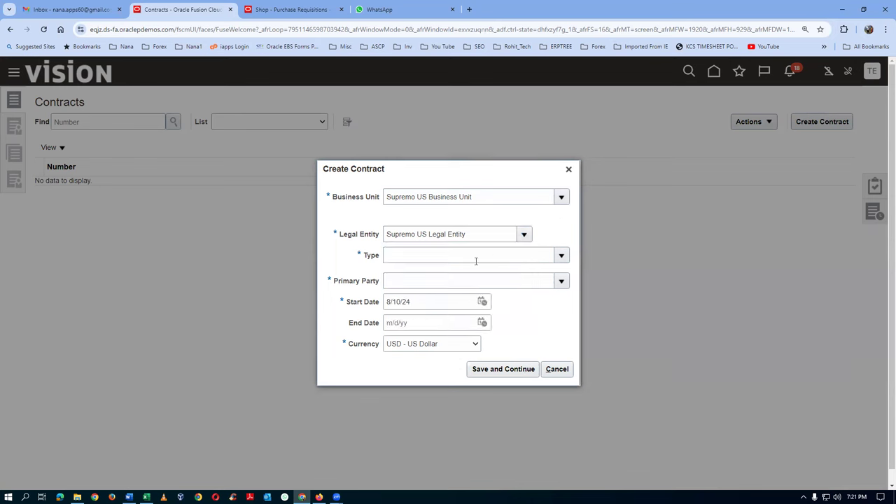
{"action": "left_click", "coordinate": [561, 256]}
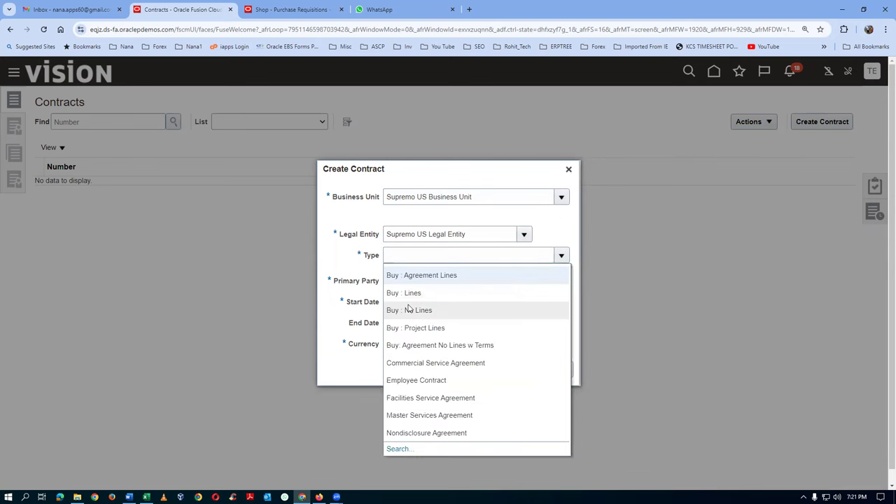
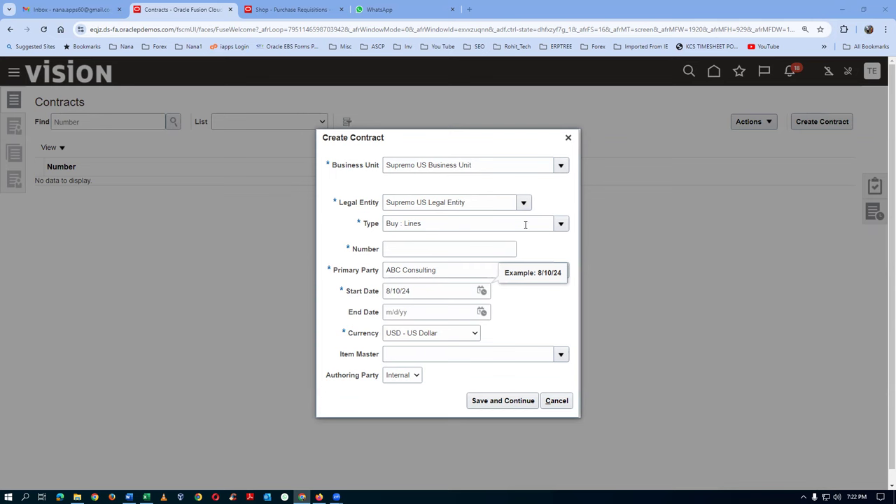
- Keep type Buy : Lines, enter number 100 and item master Operations, then save the contract
{"action": "left_click", "coordinate": [561, 224]}
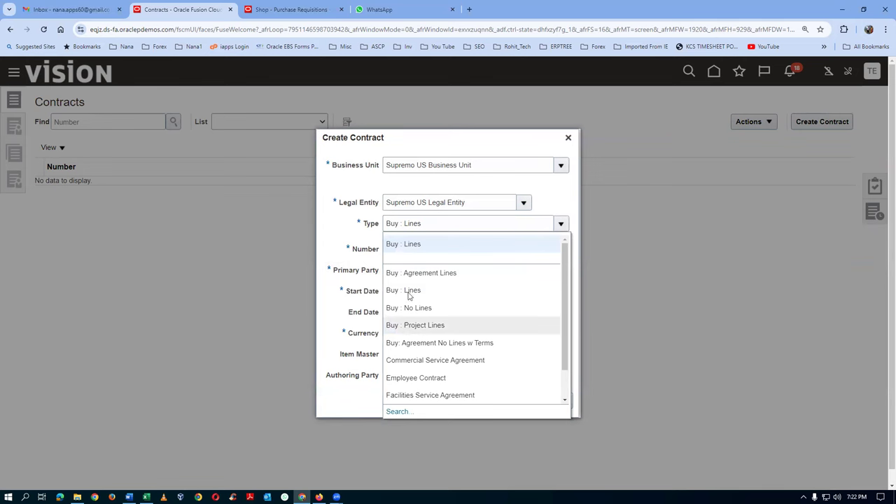
{"action": "left_click", "coordinate": [324, 245]}
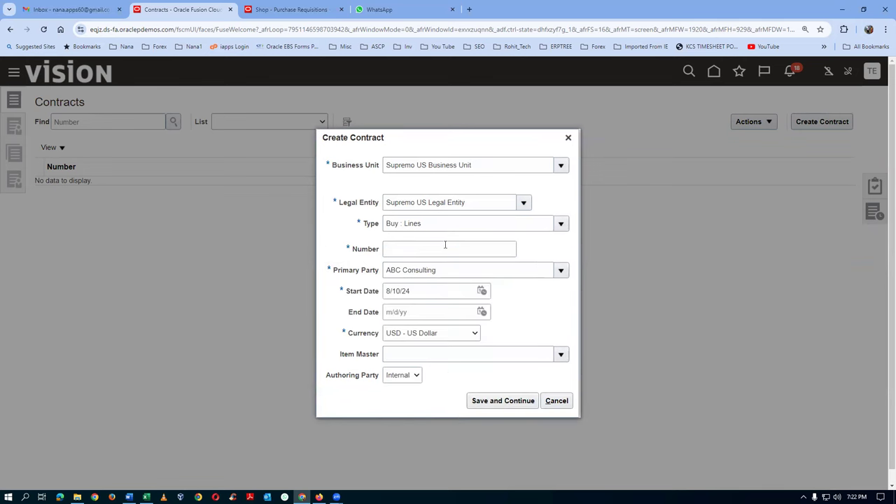
{"action": "left_click", "coordinate": [409, 252]}
{"action": "type", "text": "100"}
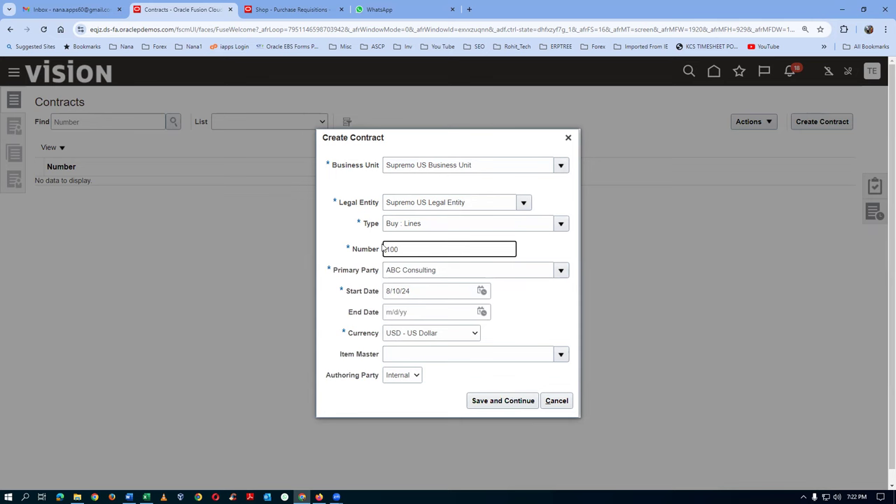
{"action": "left_click", "coordinate": [396, 354]}
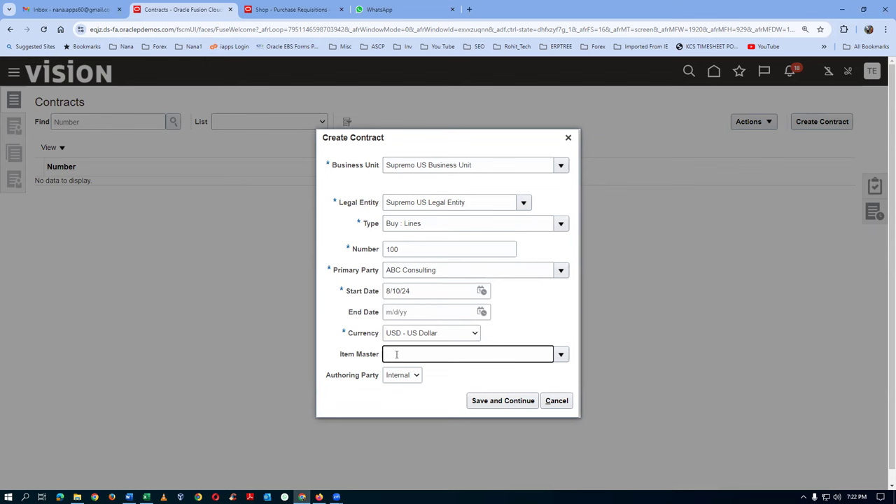
{"action": "type", "text": "Operations"}
{"action": "key", "text": "Tab"}
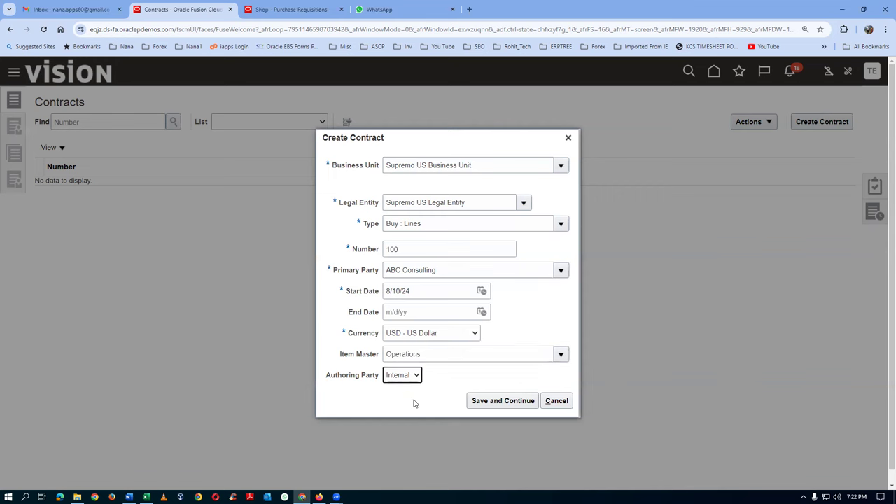
{"action": "left_click", "coordinate": [511, 402]}
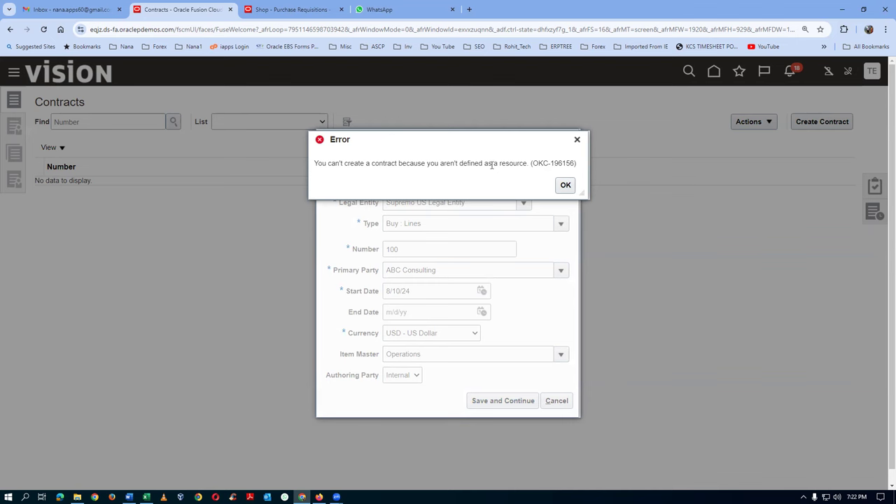
- Dismiss the OKC-196156 resource error and cancel the contract creation
{"action": "left_click_drag", "start_coordinate": [479, 163], "coordinate": [516, 164]}
{"action": "left_click", "coordinate": [567, 186]}
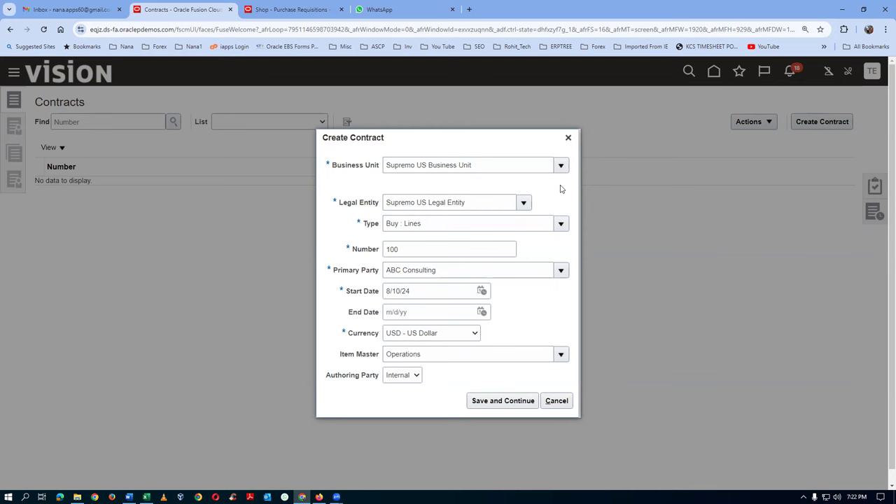
{"action": "left_click", "coordinate": [557, 400]}
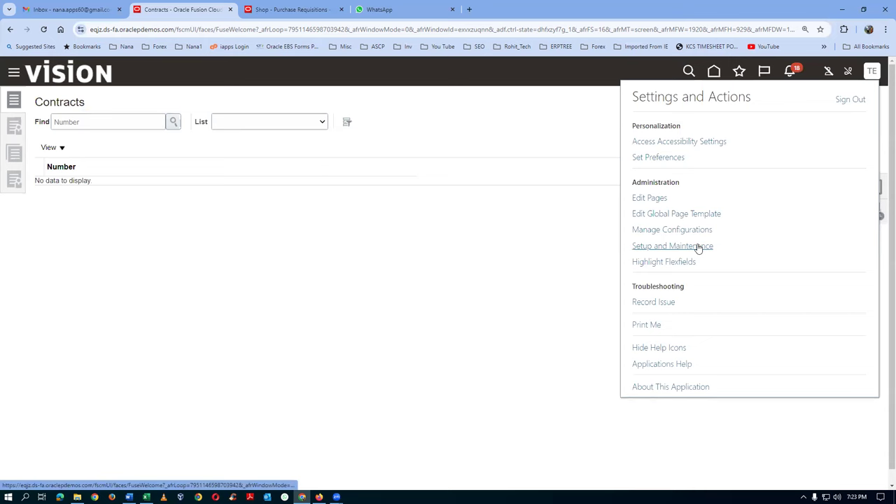
{"action": "left_click", "coordinate": [448, 124]}
- Retry Create Contract with Supremo US Business Unit, then go to Setup and Maintenance
{"action": "left_click", "coordinate": [821, 123]}
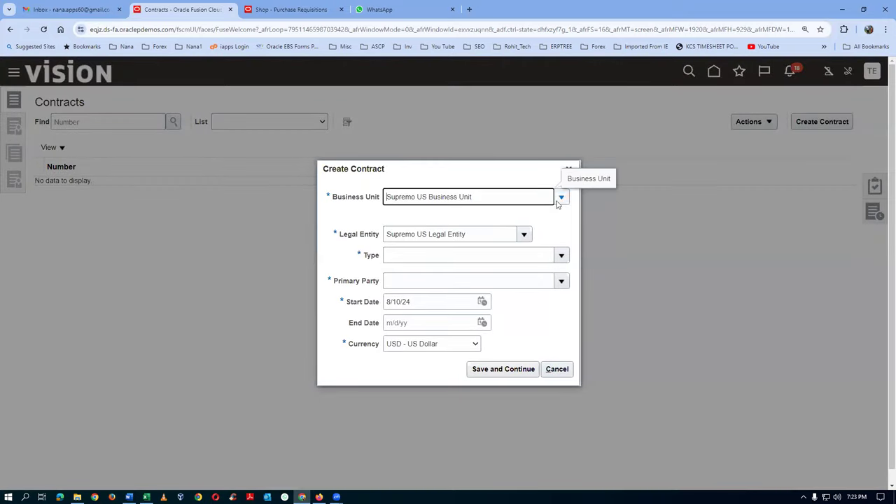
{"action": "left_click", "coordinate": [561, 197]}
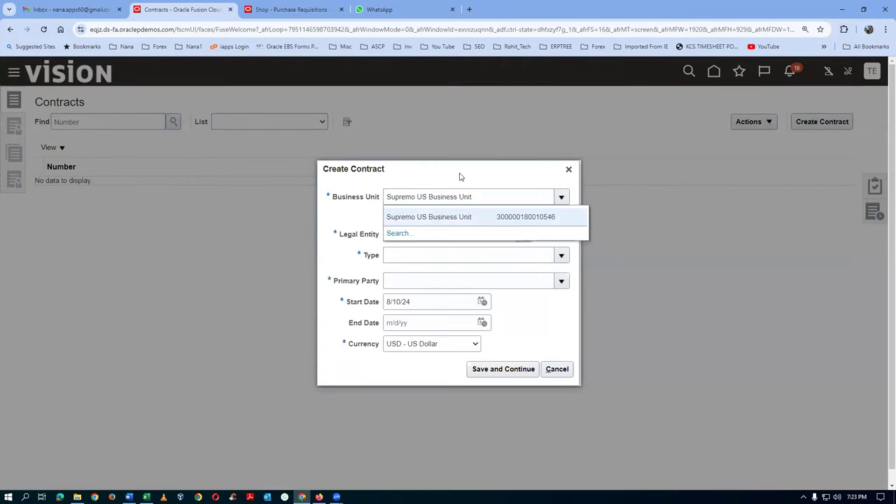
{"action": "left_click", "coordinate": [584, 376]}
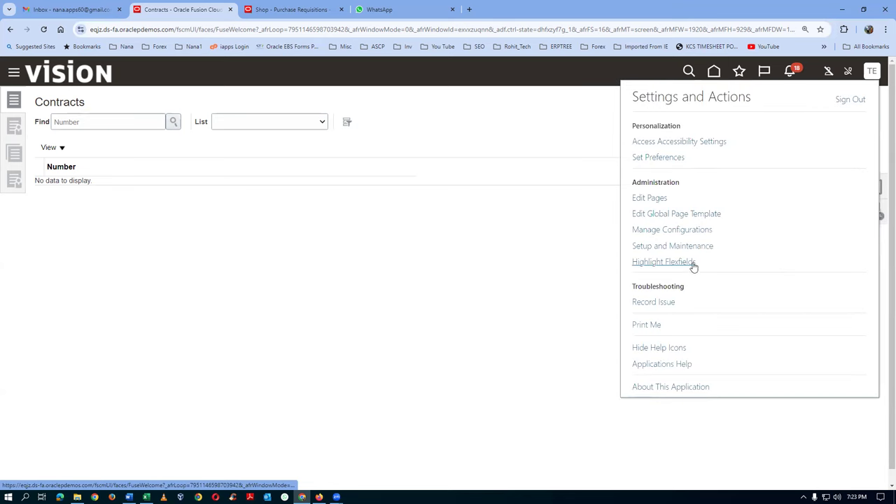
{"action": "left_click", "coordinate": [692, 249]}
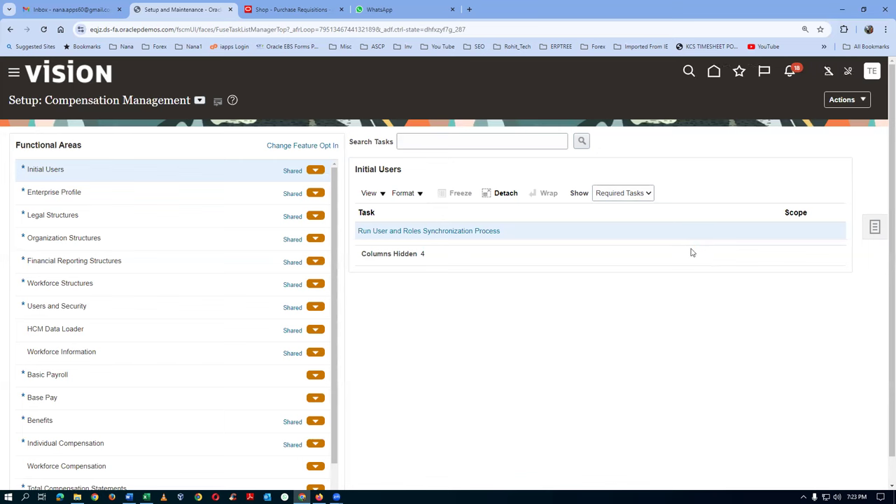
- Search the setup tasks for 'mana%resou%'
{"action": "left_click", "coordinate": [875, 228]}
{"action": "left_click", "coordinate": [763, 231]}
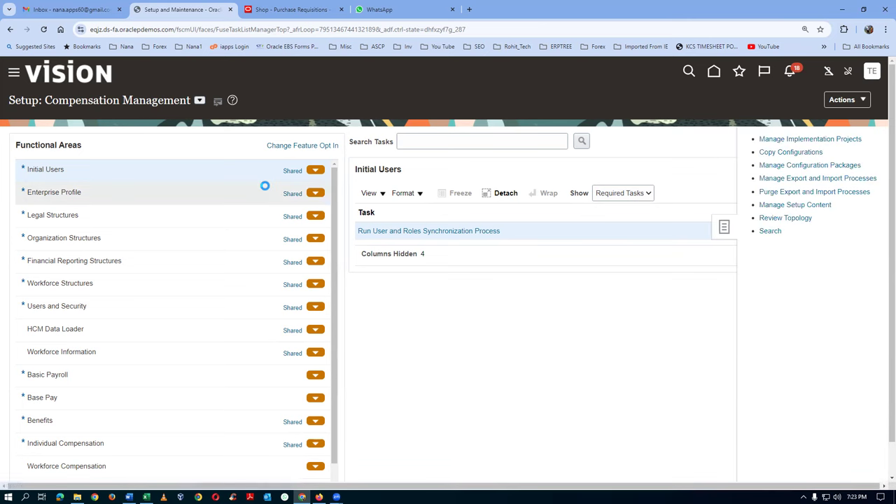
{"action": "left_click", "coordinate": [248, 140]}
{"action": "type", "text": "ma"}
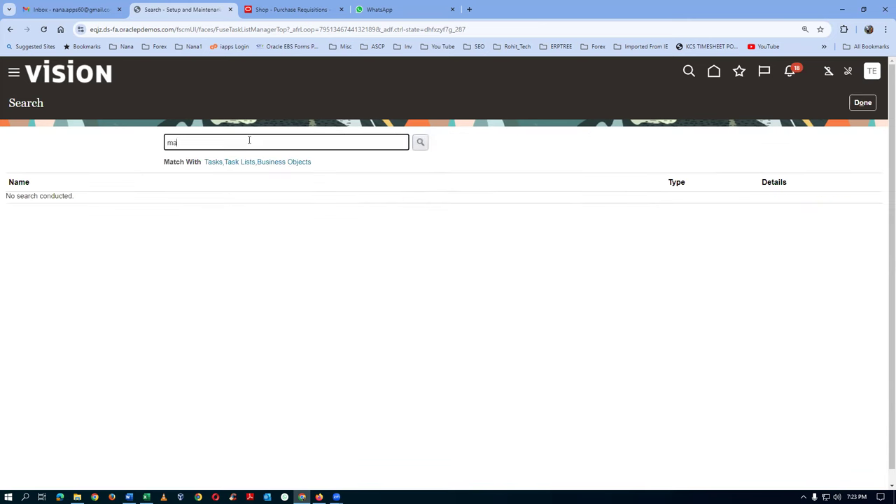
{"action": "type", "text": "na%resource"}
{"action": "key", "text": "BackSpace"}
{"action": "key", "text": "BackSpace"}
{"action": "key", "text": "BackSpace"}
{"action": "type", "text": "ce%"}
{"action": "key", "text": "Return"}
{"action": "key", "text": "BackSpace"}
{"action": "key", "text": "BackSpace"}
{"action": "type", "text": "%"}
{"action": "key", "text": "Return"}
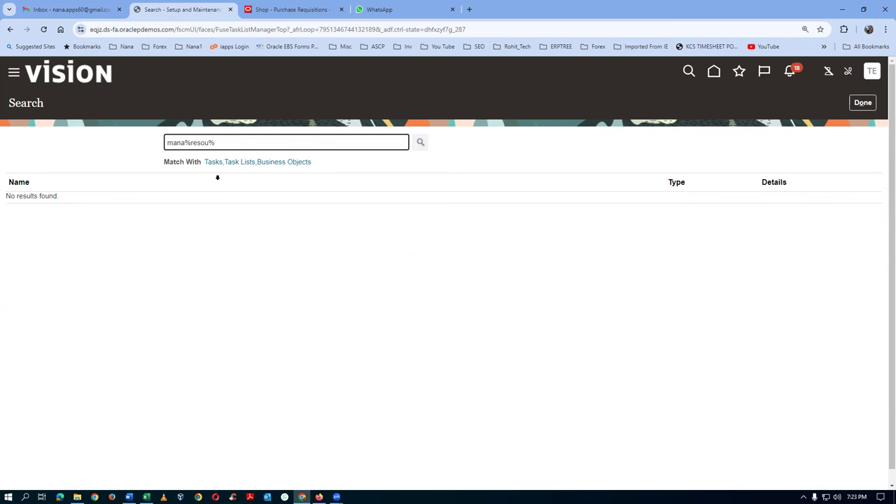
- Open the Manage Resources task from the search results
{"action": "scroll", "coordinate": [51, 343], "scroll_direction": "down", "scroll_amount": 2}
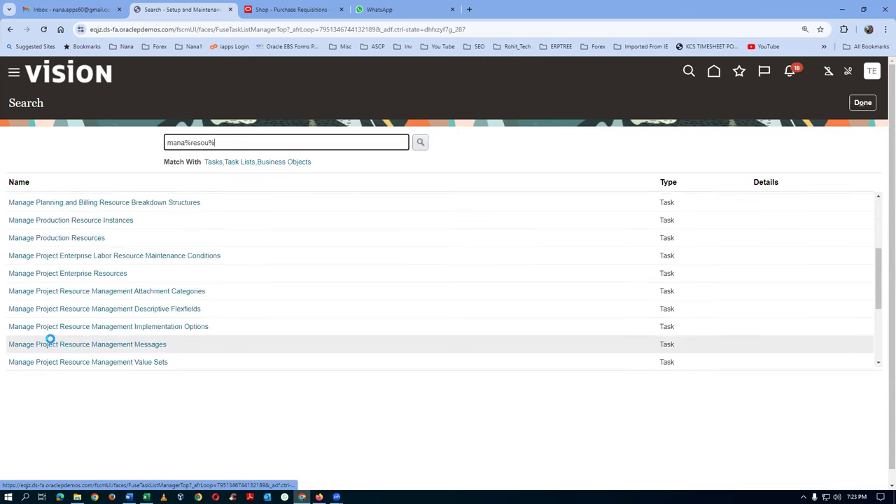
{"action": "scroll", "coordinate": [51, 343], "scroll_direction": "down", "scroll_amount": 1}
{"action": "scroll", "coordinate": [51, 343], "scroll_direction": "down", "scroll_amount": 3}
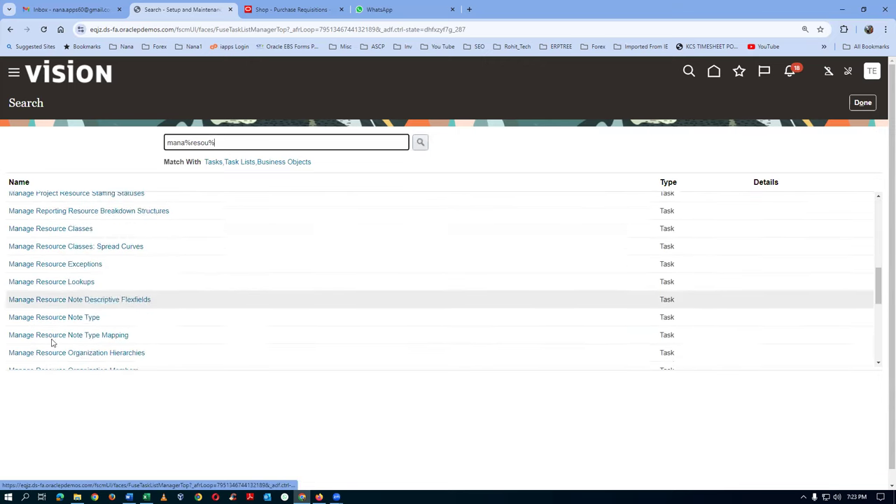
{"action": "scroll", "coordinate": [51, 344], "scroll_direction": "down", "scroll_amount": 3}
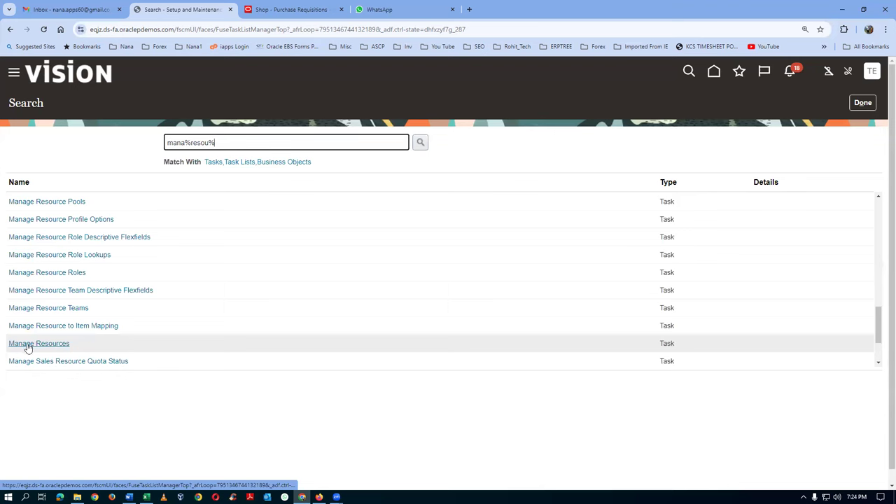
{"action": "left_click", "coordinate": [53, 345]}
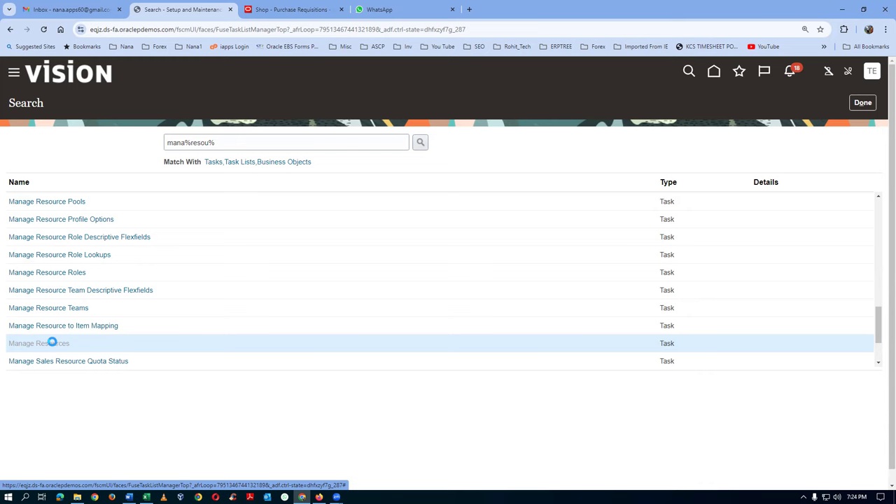
- Search resources by name 'emp1', then 't01', finding no matches
{"action": "left_click", "coordinate": [114, 166]}
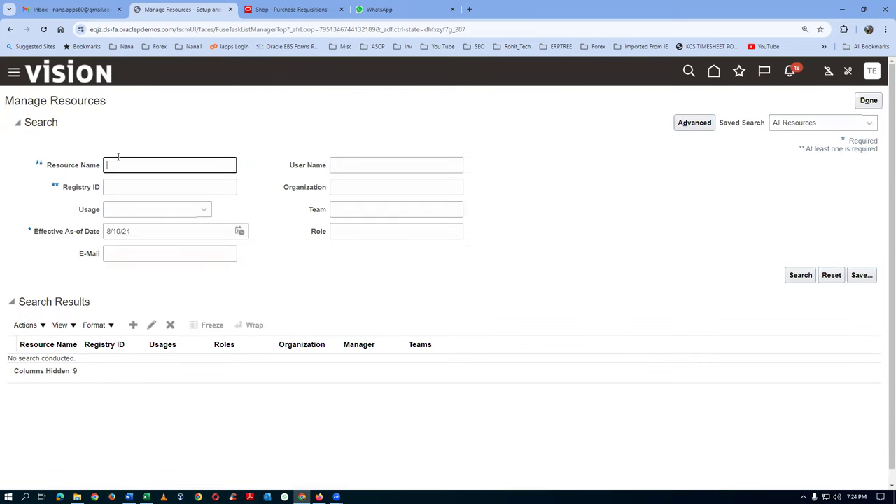
{"action": "type", "text": "emp1"}
{"action": "left_click", "coordinate": [811, 278]}
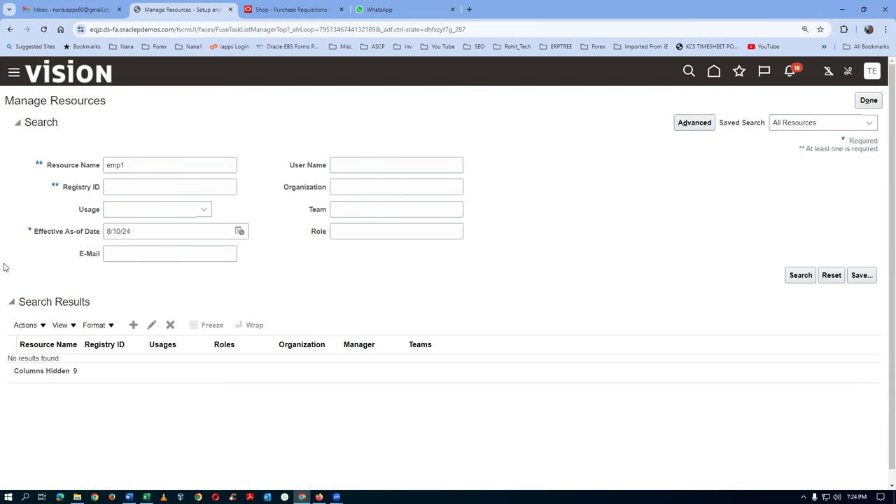
{"action": "double_click", "coordinate": [142, 168]}
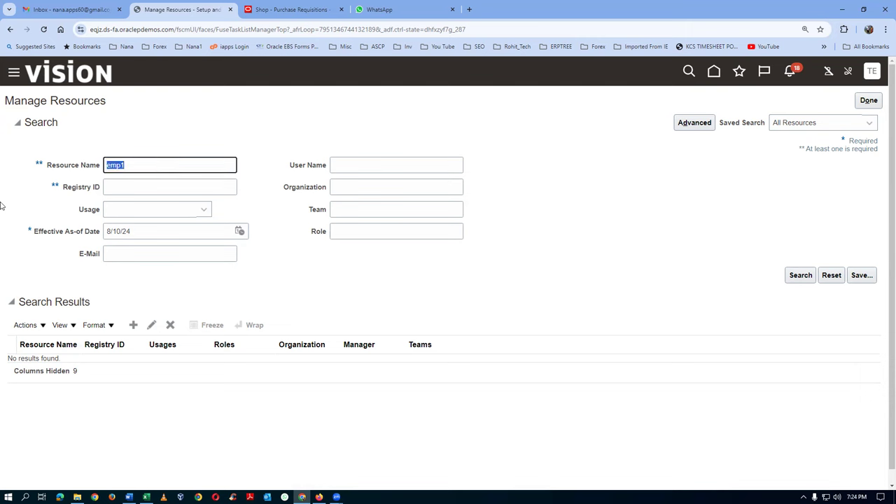
{"action": "type", "text": "t01"}
{"action": "left_click", "coordinate": [792, 275]}
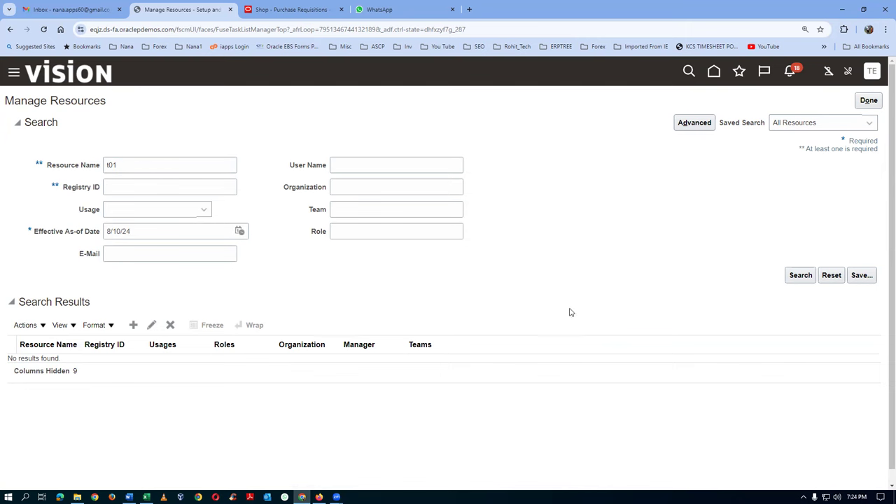
{"action": "left_click", "coordinate": [163, 164]}
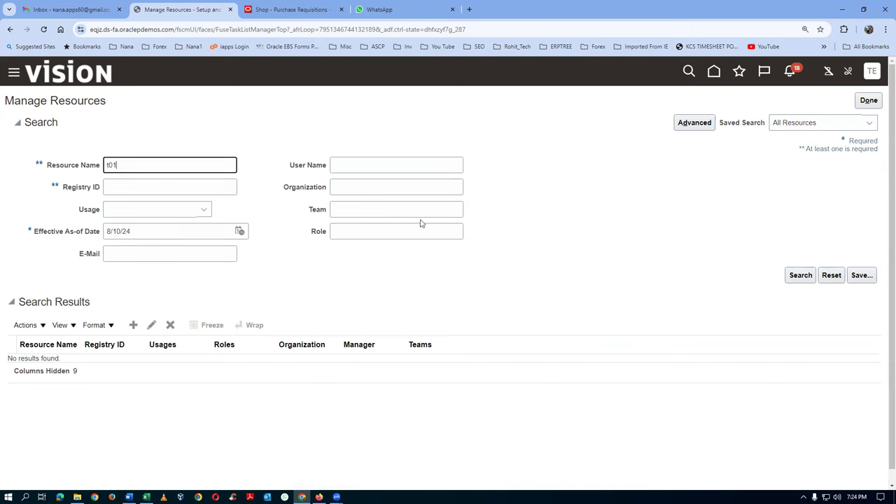
{"action": "left_click", "coordinate": [805, 276]}
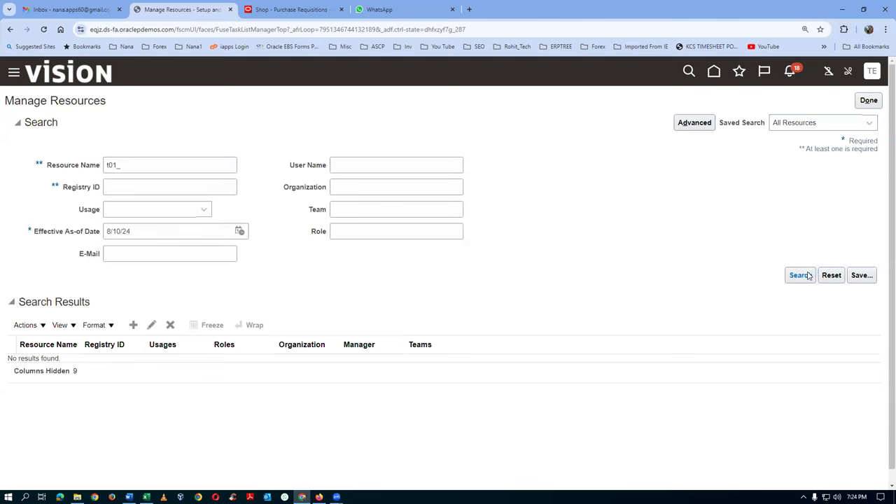
- Clear the resource name and begin creating a new resource
{"action": "double_click", "coordinate": [132, 168]}
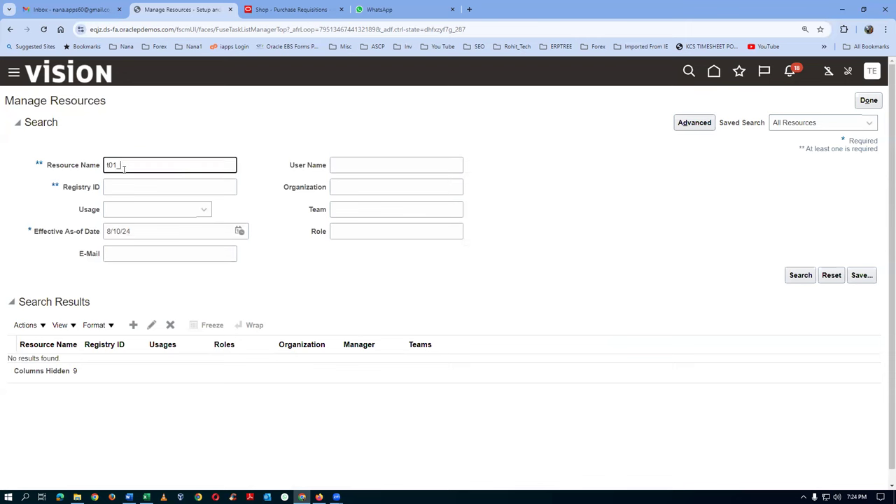
{"action": "key", "text": "BackSpace"}
{"action": "left_click", "coordinate": [133, 325]}
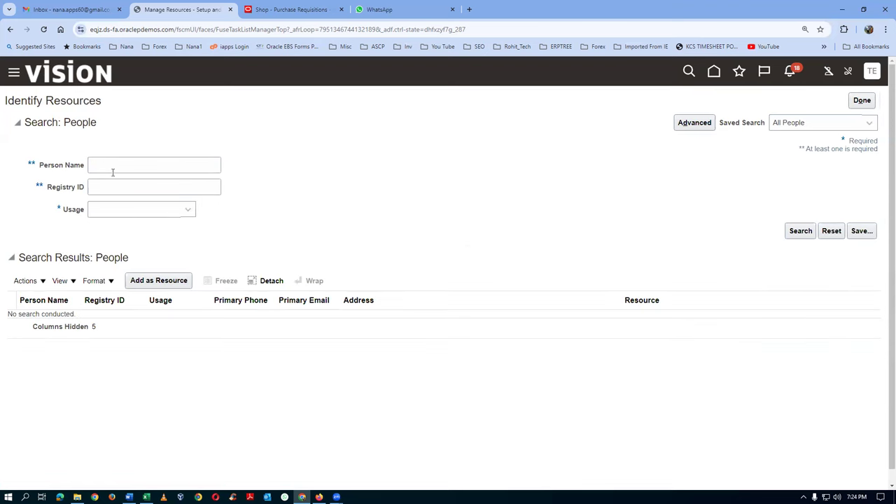
- Search people named 'emp1' with usage set to Employee
{"action": "left_click", "coordinate": [113, 168]}
{"action": "type", "text": "emp1"}
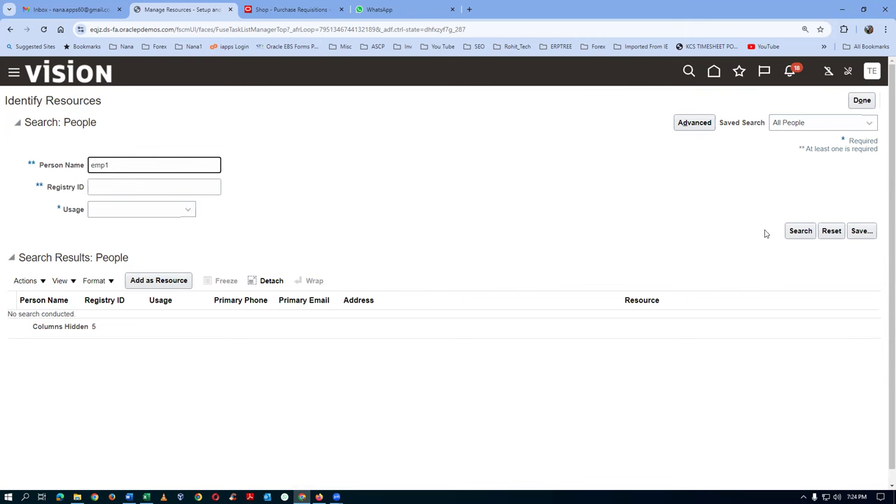
{"action": "left_click", "coordinate": [802, 234]}
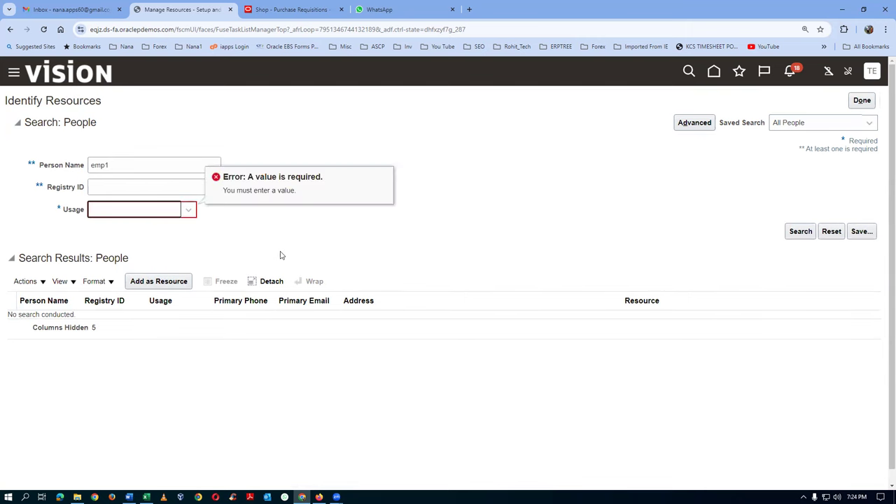
{"action": "left_click", "coordinate": [189, 210]}
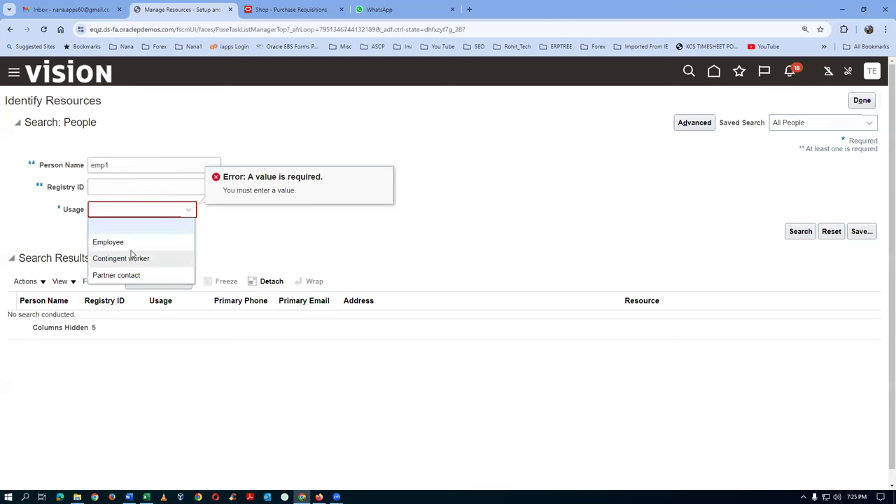
{"action": "left_click", "coordinate": [108, 243]}
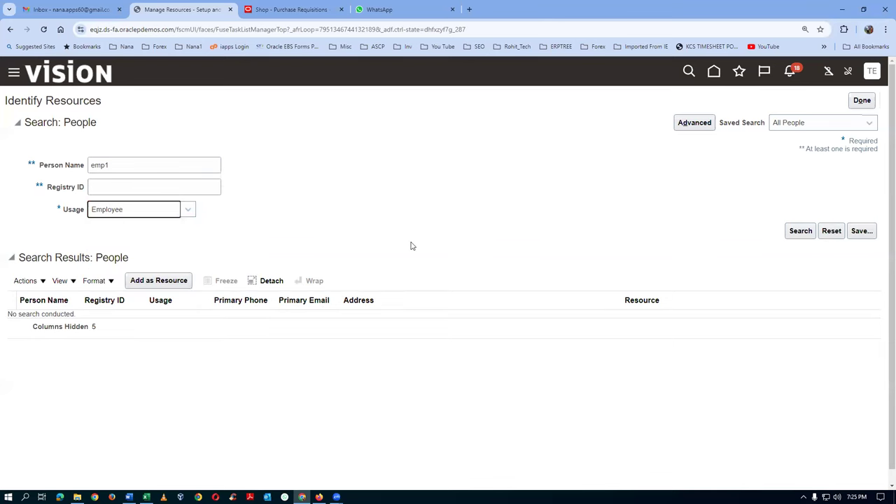
{"action": "left_click", "coordinate": [800, 233]}
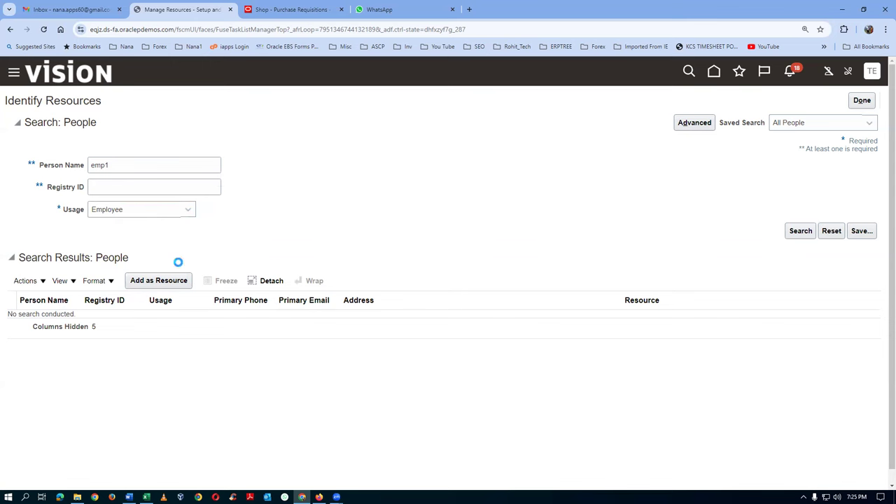
- Search people for 't01_', finding two employees, then return to Manage Resources
{"action": "double_click", "coordinate": [128, 166]}
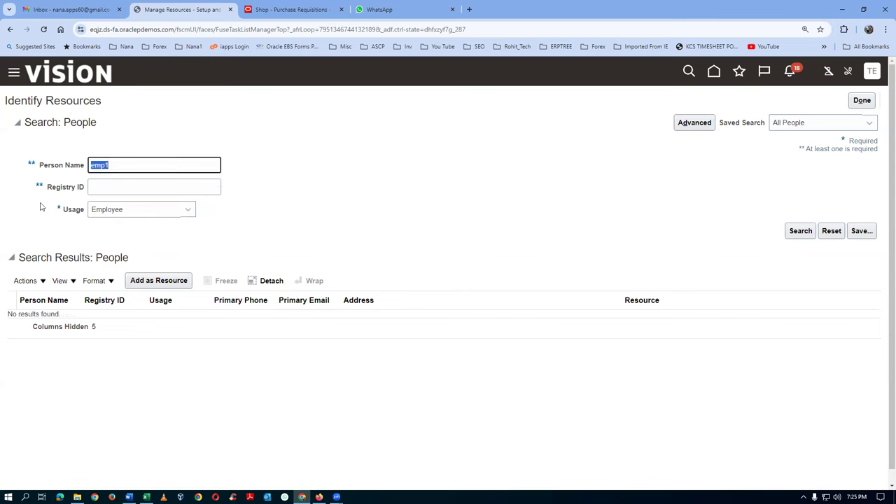
{"action": "type", "text": "t01_"}
{"action": "left_click", "coordinate": [799, 234]}
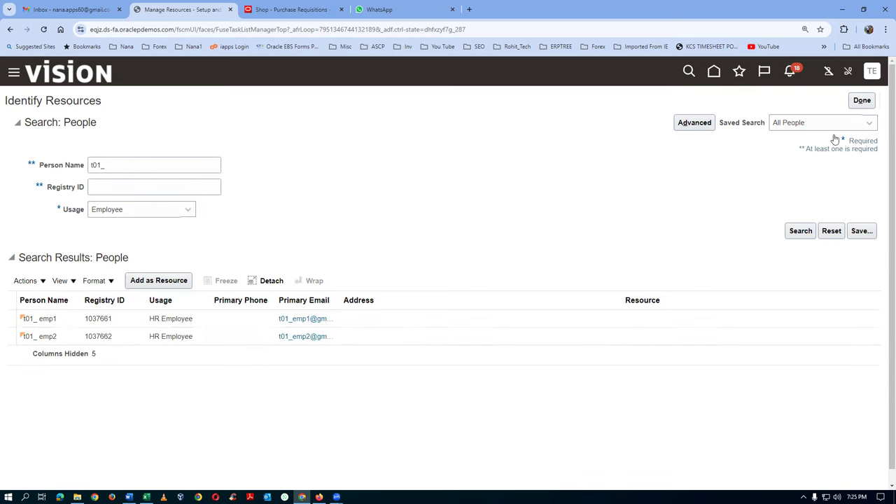
{"action": "left_click", "coordinate": [862, 101]}
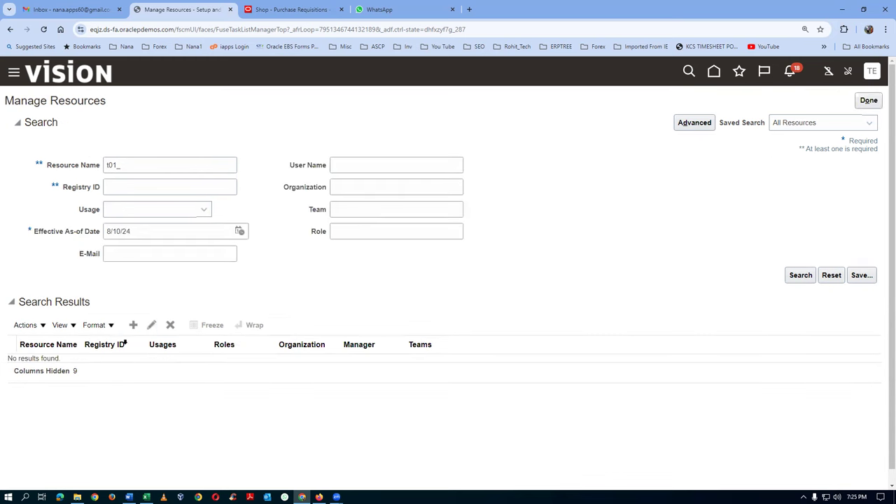
- Clear the resource name, start a new resource, and search people for 't01'
{"action": "key", "text": "BackSpace"}
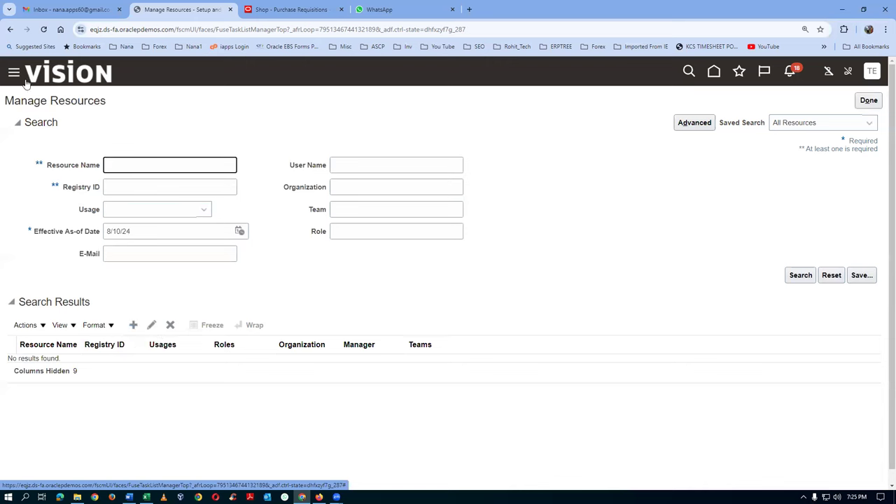
{"action": "left_click", "coordinate": [133, 325]}
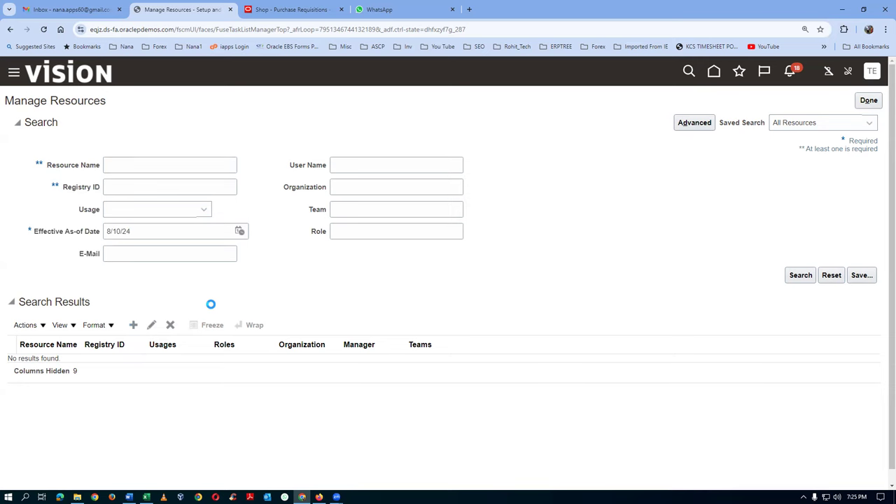
{"action": "left_click", "coordinate": [119, 165]}
{"action": "type", "text": "t01_"}
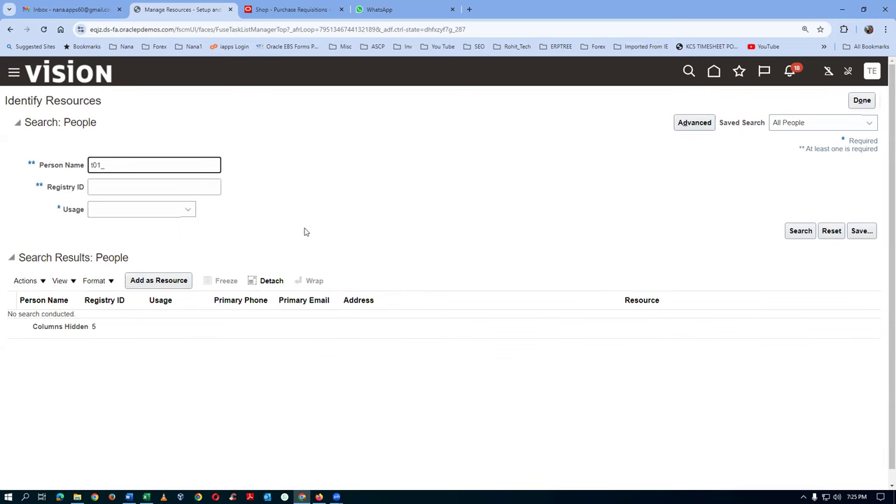
{"action": "left_click", "coordinate": [800, 231]}
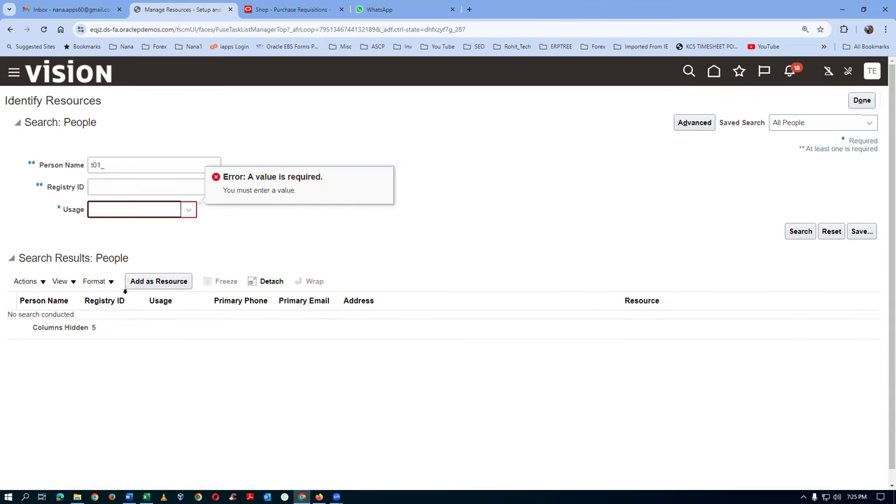
- Limit usage to Employee, then mark the first t01 employee to add as a resource
{"action": "left_click", "coordinate": [189, 211]}
{"action": "left_click", "coordinate": [153, 243]}
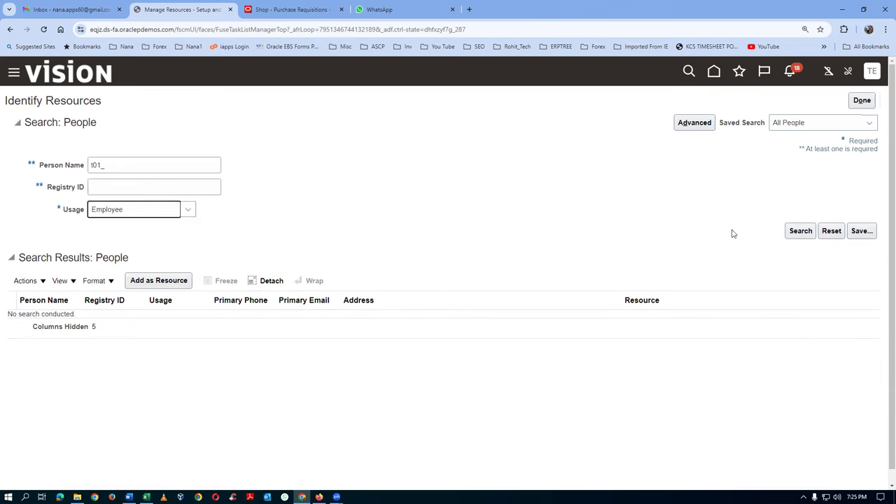
{"action": "left_click", "coordinate": [802, 231]}
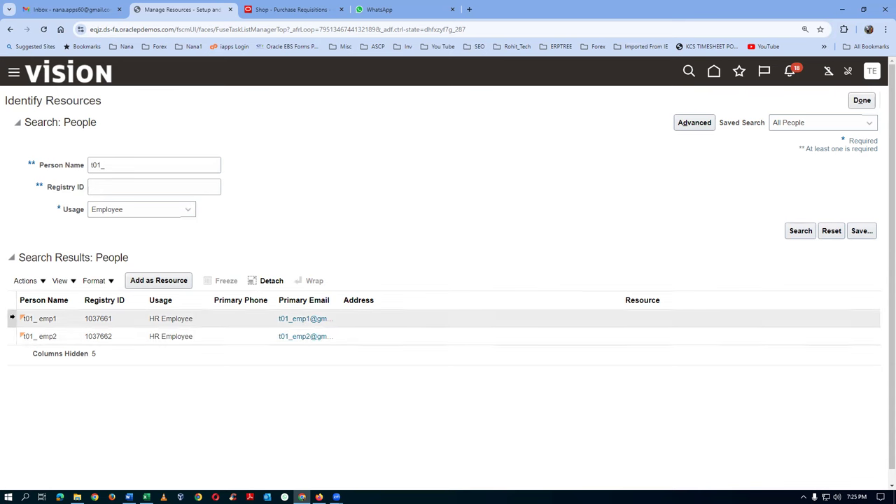
{"action": "left_click", "coordinate": [12, 318]}
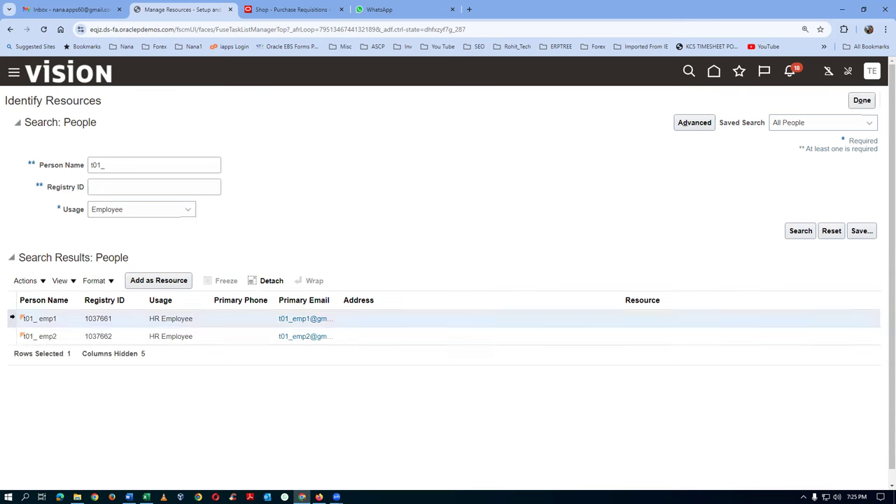
{"action": "left_click", "coordinate": [174, 283]}
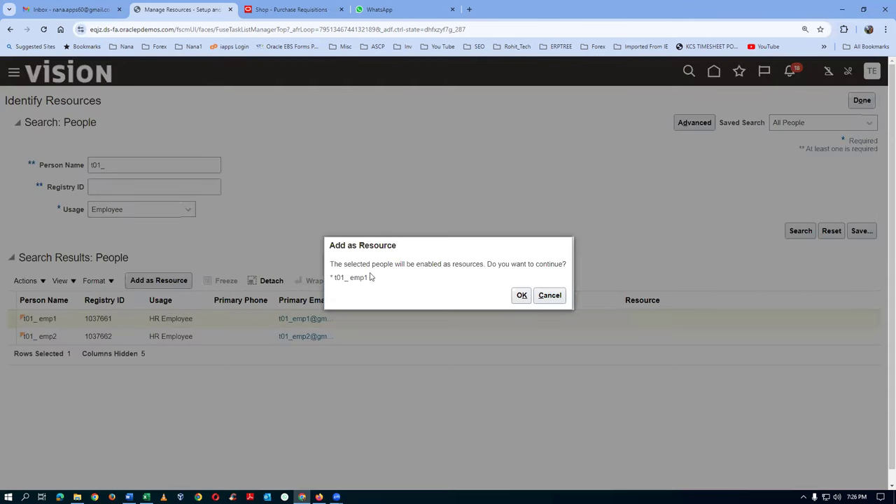
- Confirm the first t01_ employee as a resource, assign role Contract Manager, and save
{"action": "left_click", "coordinate": [522, 295]}
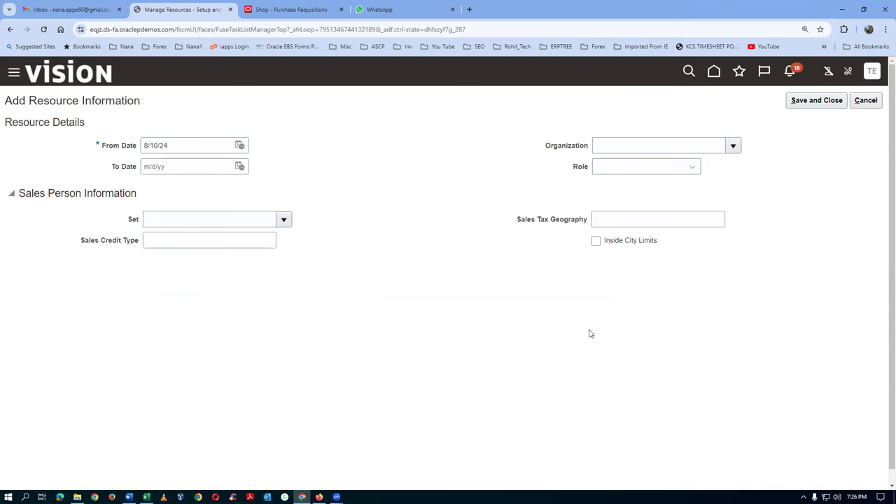
{"action": "left_click", "coordinate": [670, 174]}
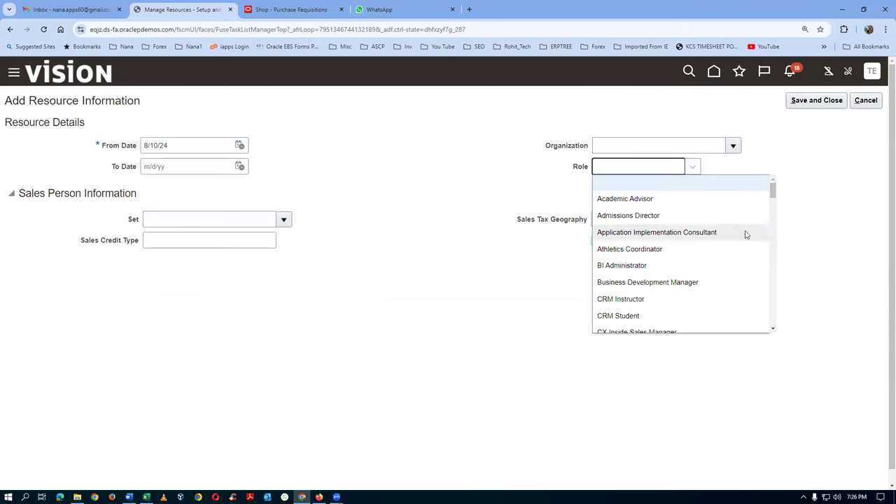
{"action": "left_click_drag", "start_coordinate": [773, 194], "coordinate": [772, 226]}
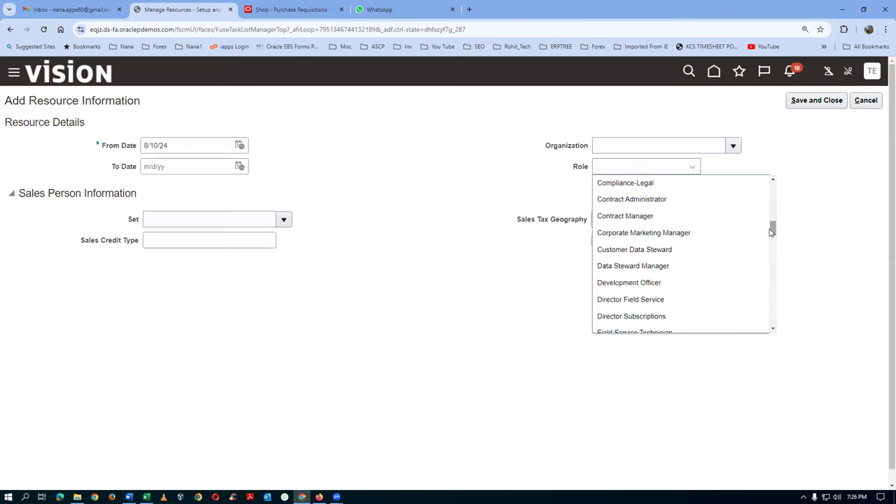
{"action": "left_click", "coordinate": [634, 217]}
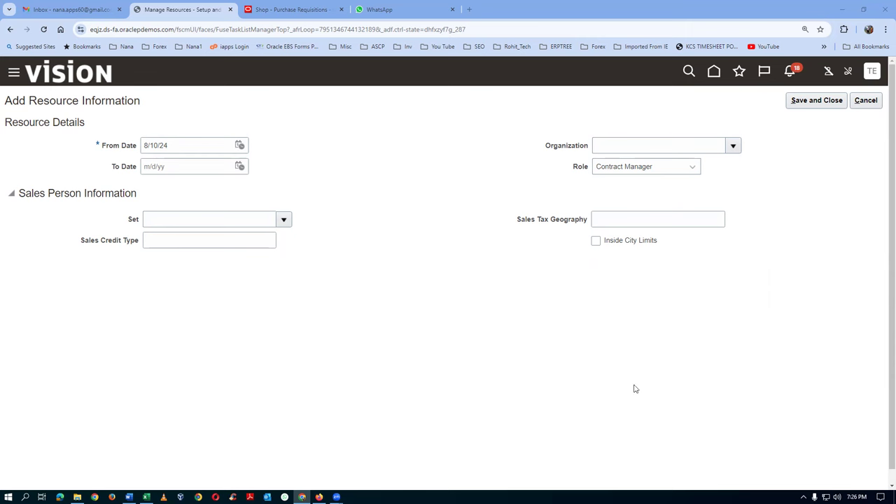
{"action": "left_click", "coordinate": [827, 100]}
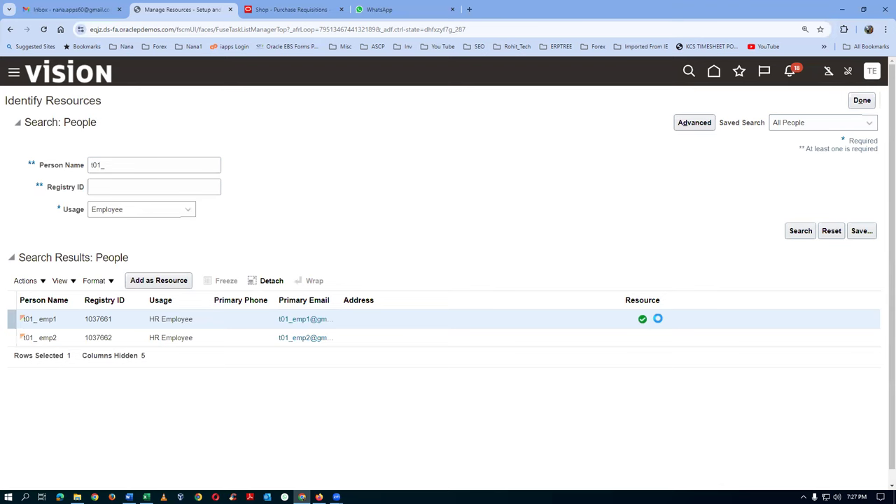
- Finish resources setup and open Manage Internal Resource Organizations via search 'man%int%res%org%'
{"action": "left_click", "coordinate": [792, 230]}
{"action": "left_click", "coordinate": [861, 102]}
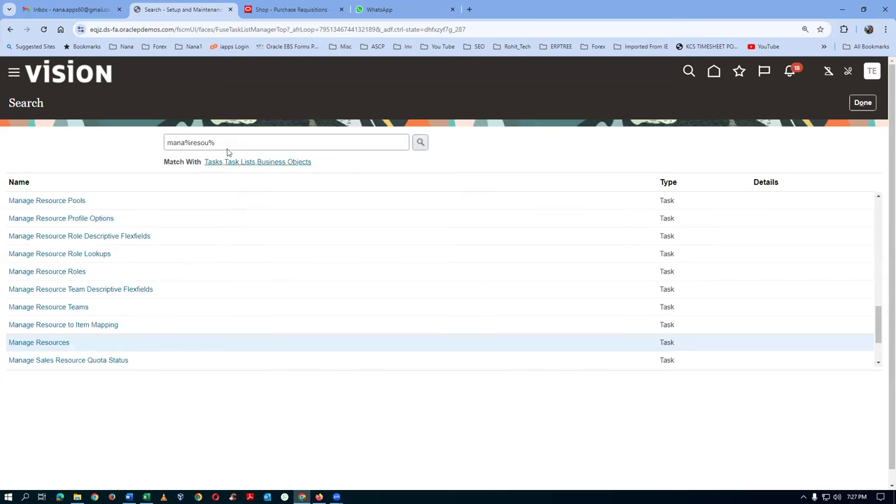
{"action": "triple_click", "coordinate": [227, 144]}
{"action": "type", "text": "man%"}
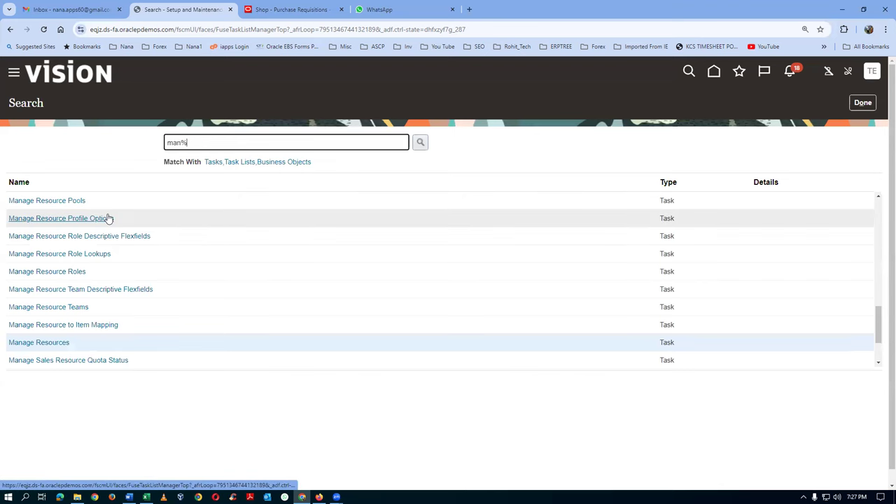
{"action": "type", "text": "int%res%org%"}
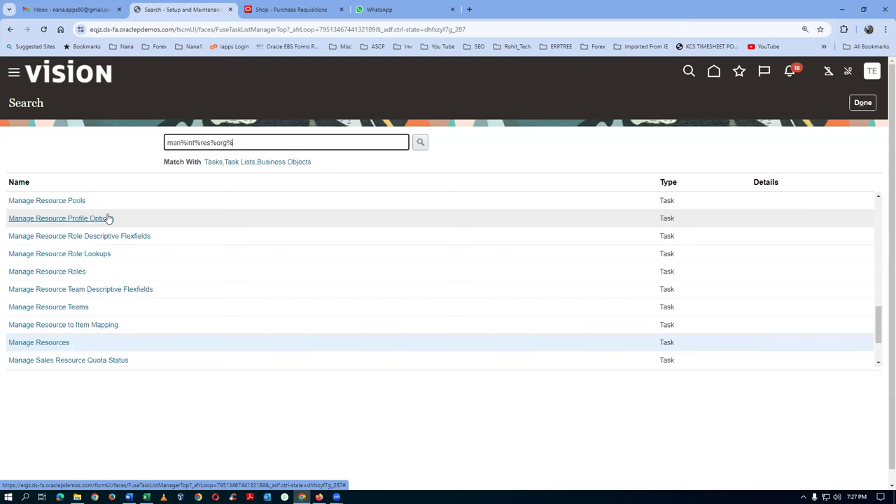
{"action": "key", "text": "Return"}
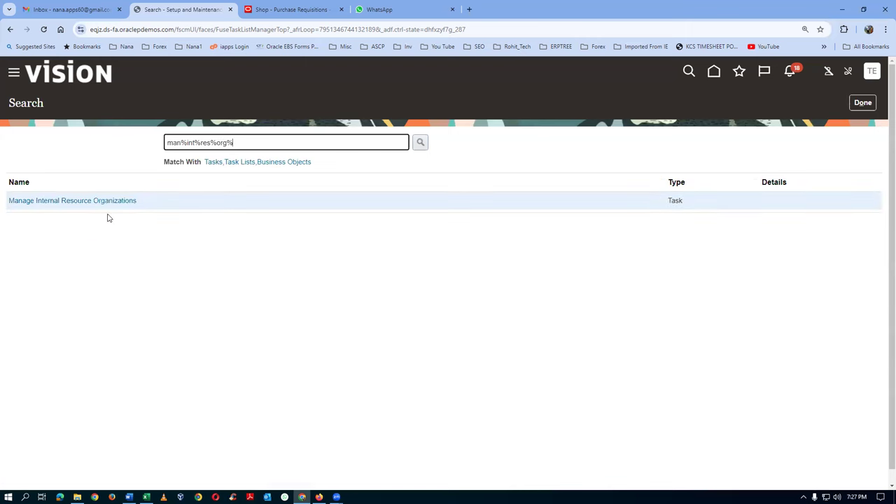
{"action": "left_click", "coordinate": [86, 201]}
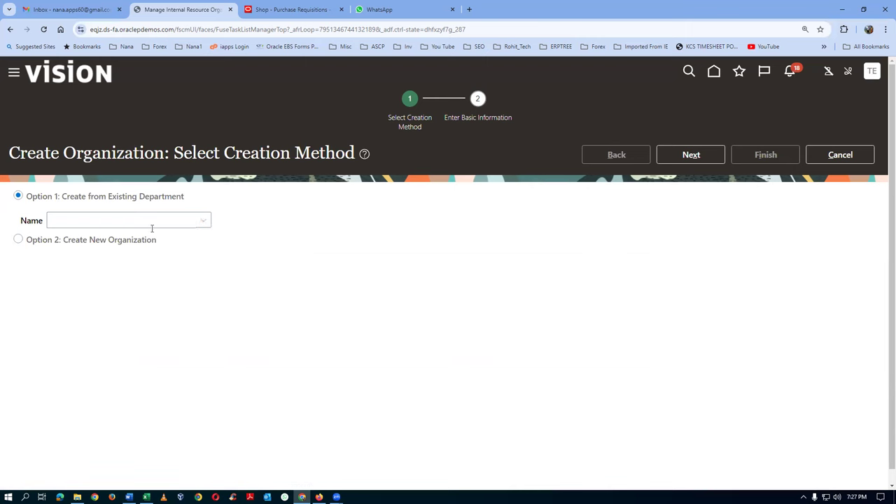
- Choose to create a new organization and name it 't01_int_crm_org'
{"action": "left_click", "coordinate": [4, 296]}
{"action": "left_click", "coordinate": [18, 239]}
{"action": "left_click", "coordinate": [684, 158]}
{"action": "left_click", "coordinate": [683, 156]}
{"action": "left_click", "coordinate": [87, 202]}
{"action": "type", "text": "t01"}
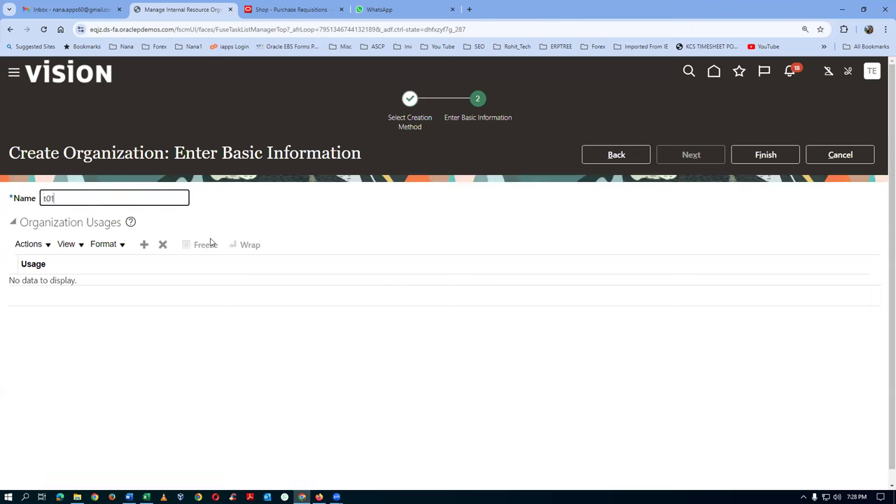
{"action": "type", "text": "_int_crm_org"}
- Add a Contracts Organization usage and finish creating the organization
{"action": "left_click", "coordinate": [143, 248]}
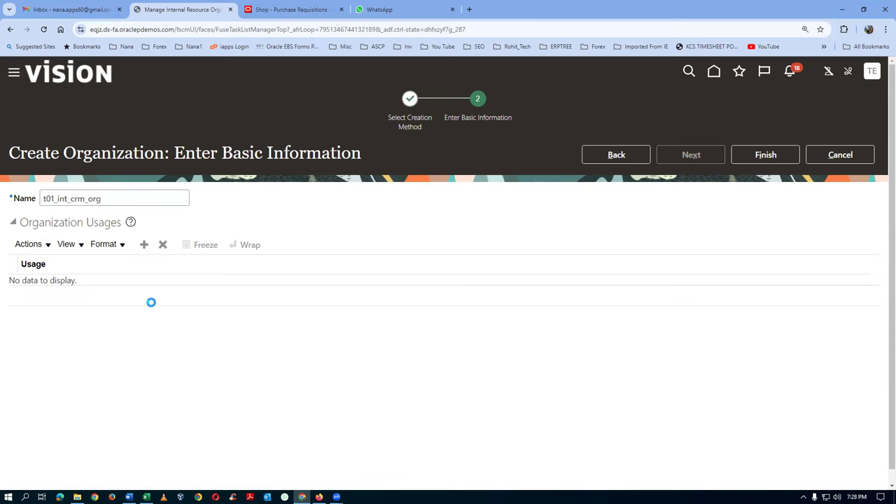
{"action": "left_click", "coordinate": [145, 293]}
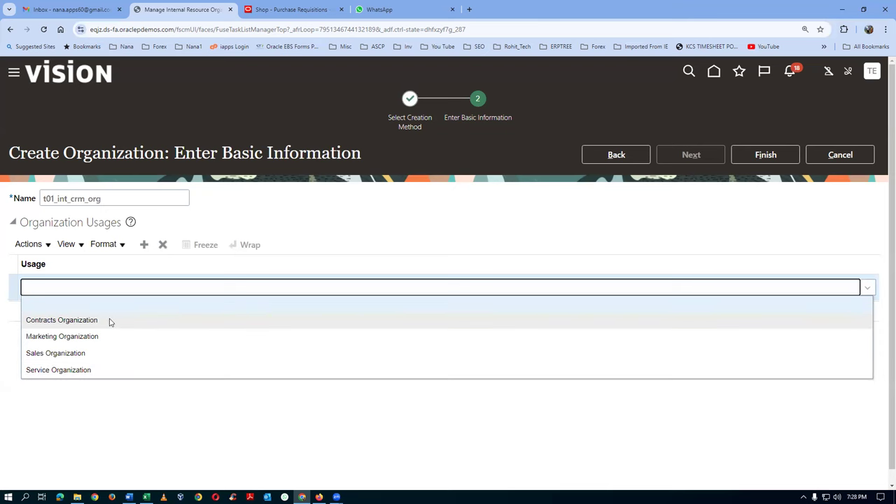
{"action": "left_click", "coordinate": [109, 321]}
{"action": "left_click", "coordinate": [110, 412]}
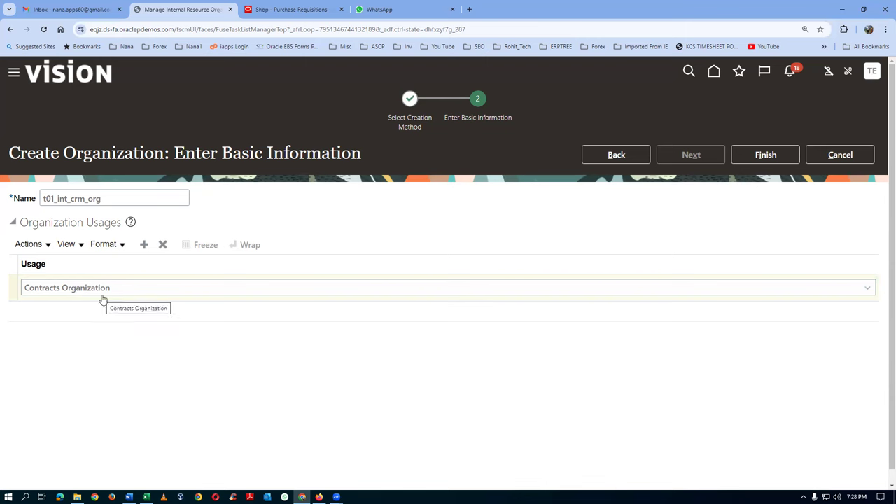
{"action": "left_click", "coordinate": [760, 159]}
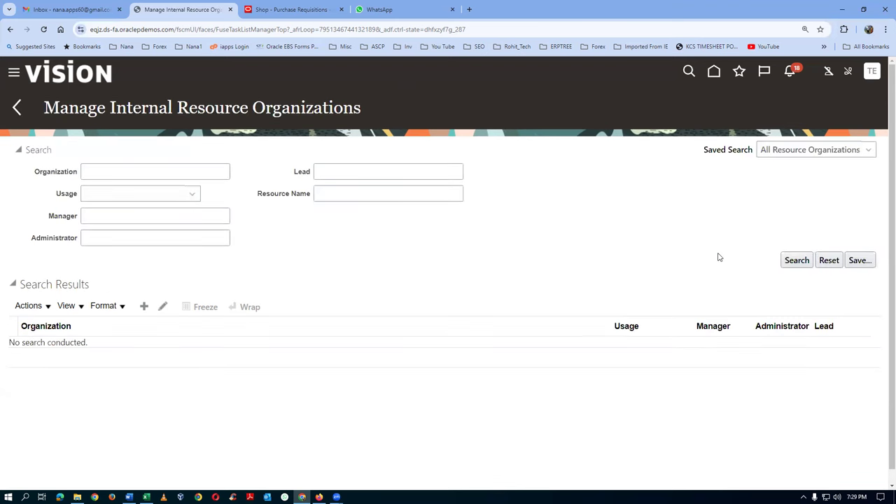
- Search organizations for 't01' to verify t01_int_crm_org, then go back to task results
{"action": "left_click", "coordinate": [112, 170]}
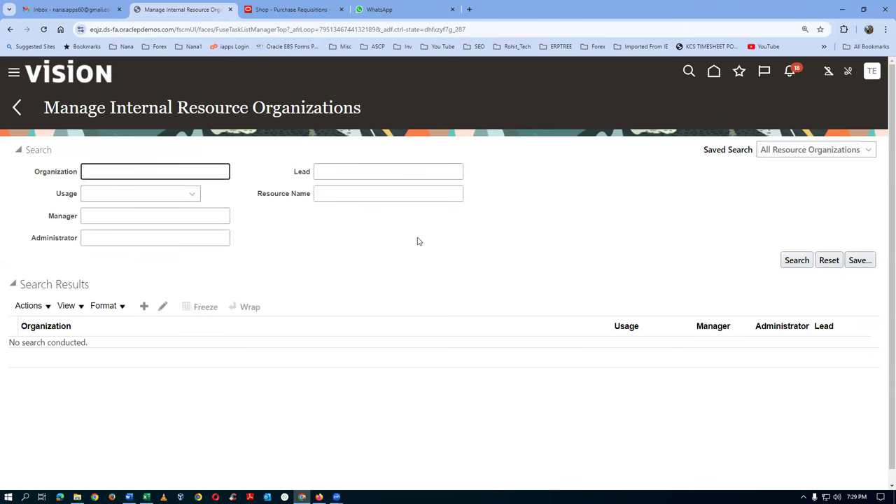
{"action": "type", "text": "t01"}
{"action": "left_click", "coordinate": [802, 261]}
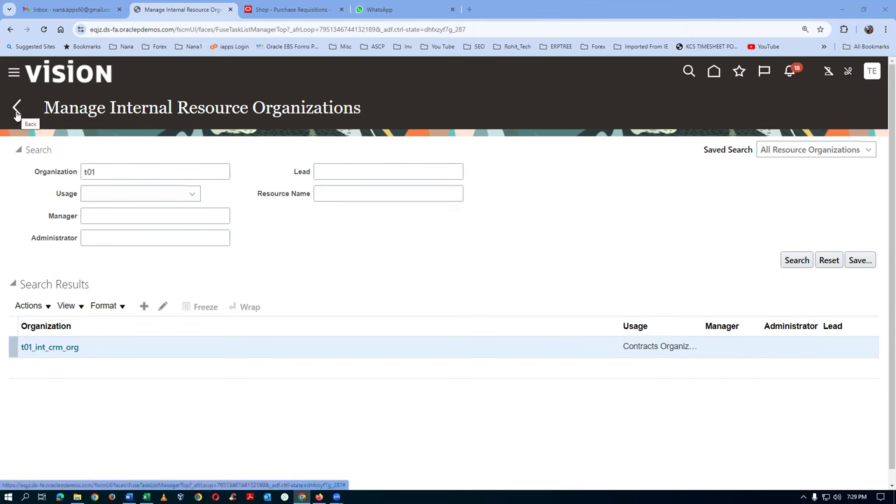
{"action": "left_click", "coordinate": [17, 110]}
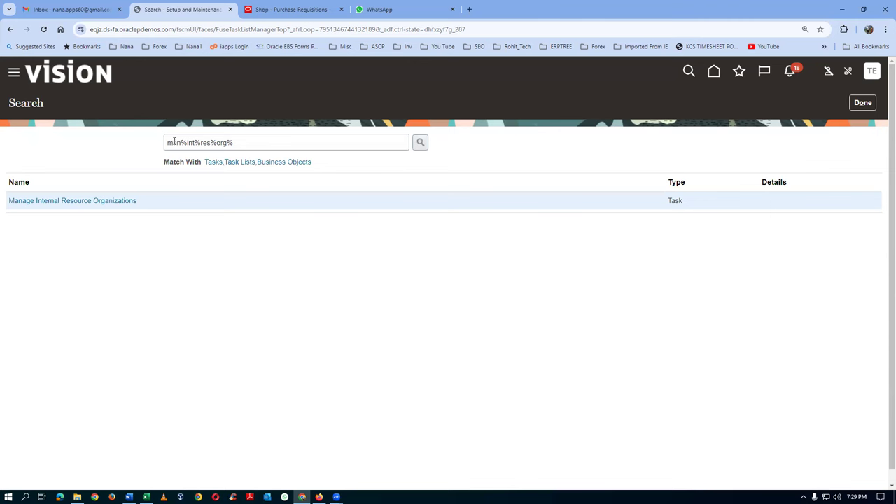
- Return to the home page and bring up the apps in the Others area
{"action": "left_click", "coordinate": [715, 73]}
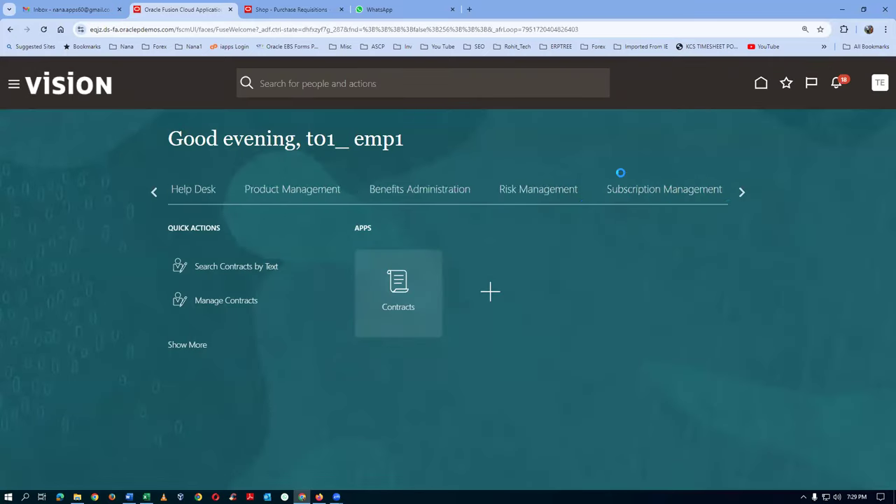
{"action": "left_click", "coordinate": [738, 192]}
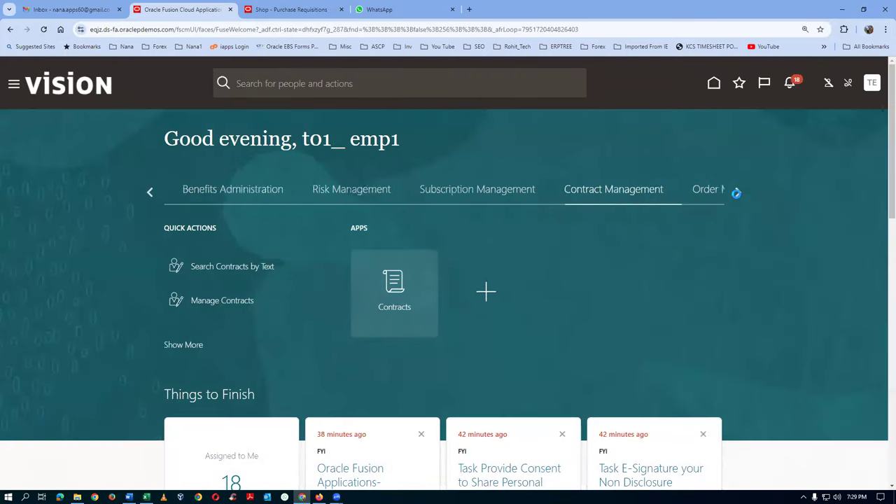
{"action": "left_click", "coordinate": [738, 193]}
{"action": "left_click", "coordinate": [738, 193]}
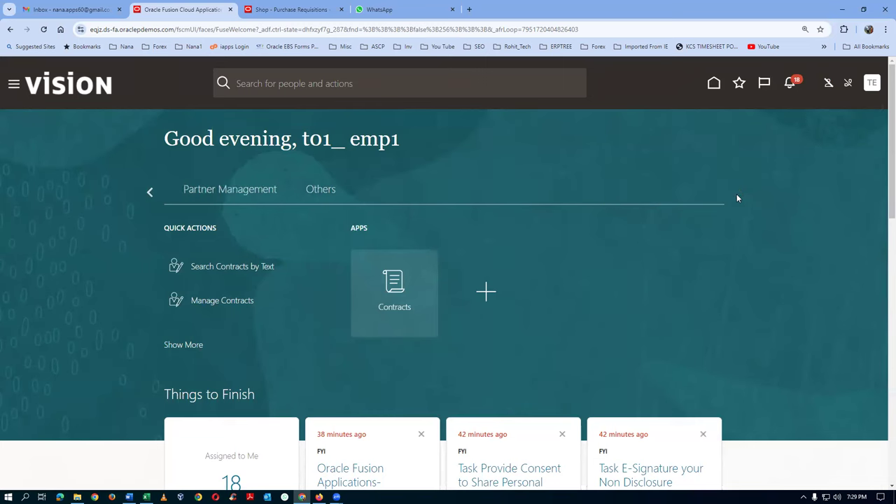
{"action": "left_click", "coordinate": [303, 192]}
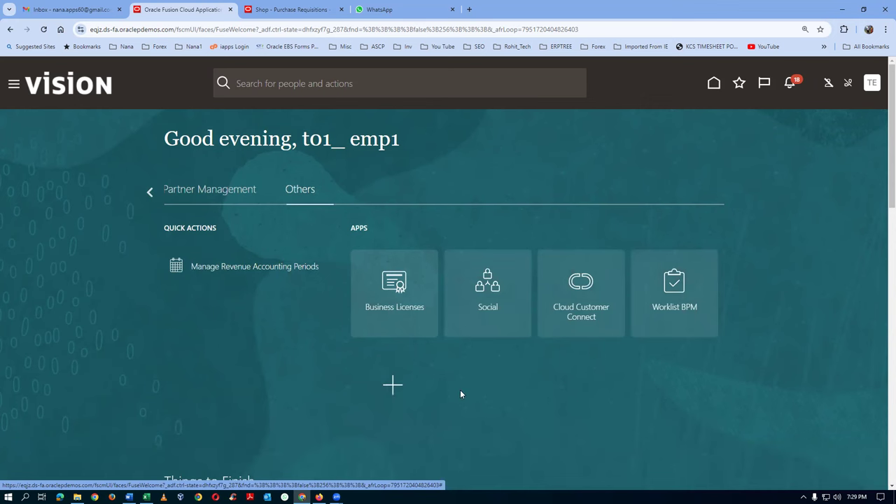
- Check Resource Directory in the app customization list and save the selection
{"action": "left_click", "coordinate": [397, 389]}
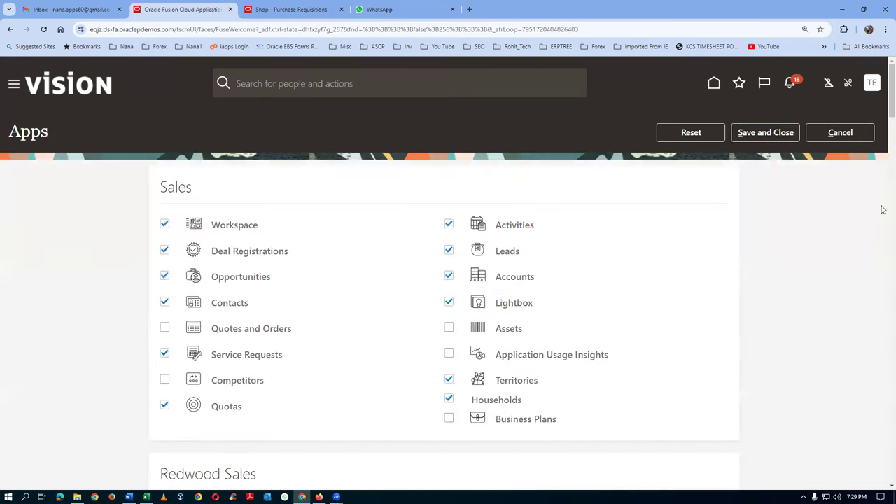
{"action": "scroll", "coordinate": [596, 289], "scroll_direction": "down", "scroll_amount": 2}
{"action": "scroll", "coordinate": [597, 290], "scroll_direction": "down", "scroll_amount": 10}
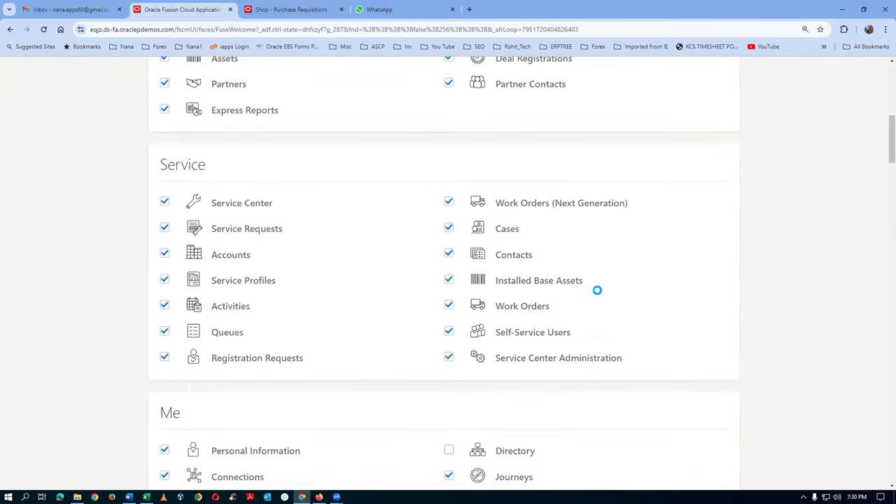
{"action": "scroll", "coordinate": [598, 294], "scroll_direction": "down", "scroll_amount": 10}
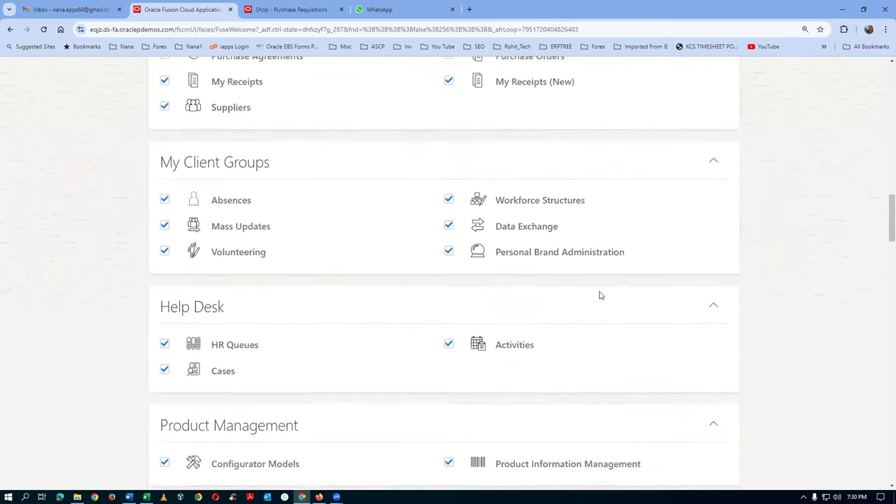
{"action": "scroll", "coordinate": [599, 295], "scroll_direction": "down", "scroll_amount": 10}
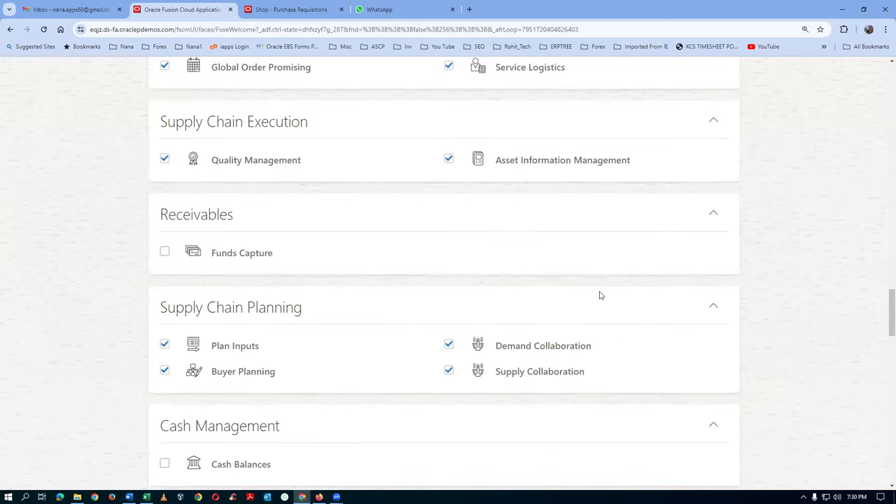
{"action": "scroll", "coordinate": [599, 295], "scroll_direction": "down", "scroll_amount": 10}
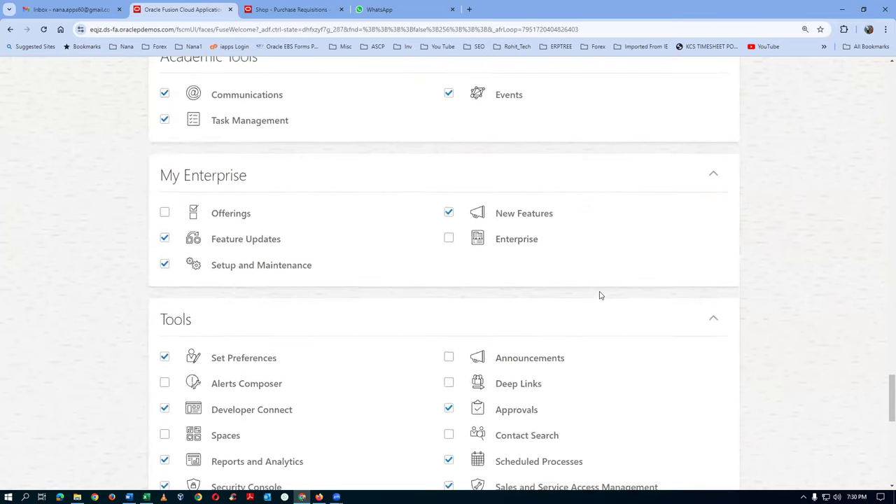
{"action": "scroll", "coordinate": [599, 296], "scroll_direction": "down", "scroll_amount": 3}
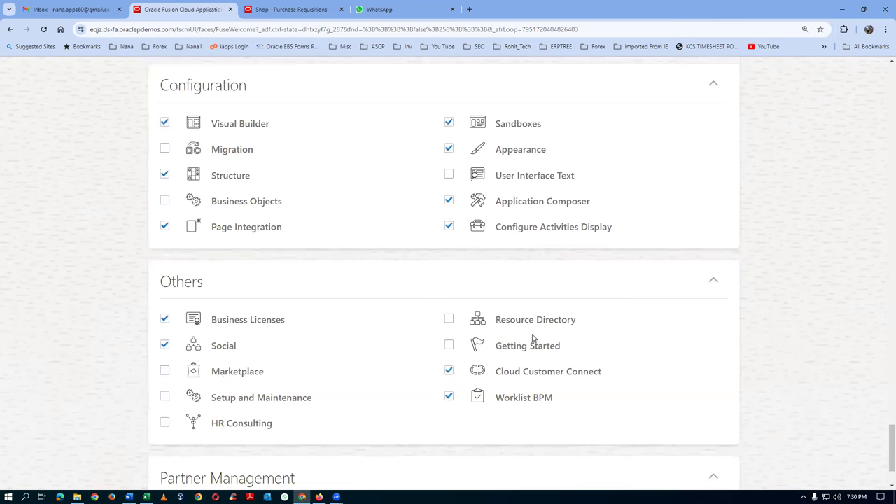
{"action": "left_click", "coordinate": [449, 321]}
{"action": "scroll", "coordinate": [849, 257], "scroll_direction": "up", "scroll_amount": 15}
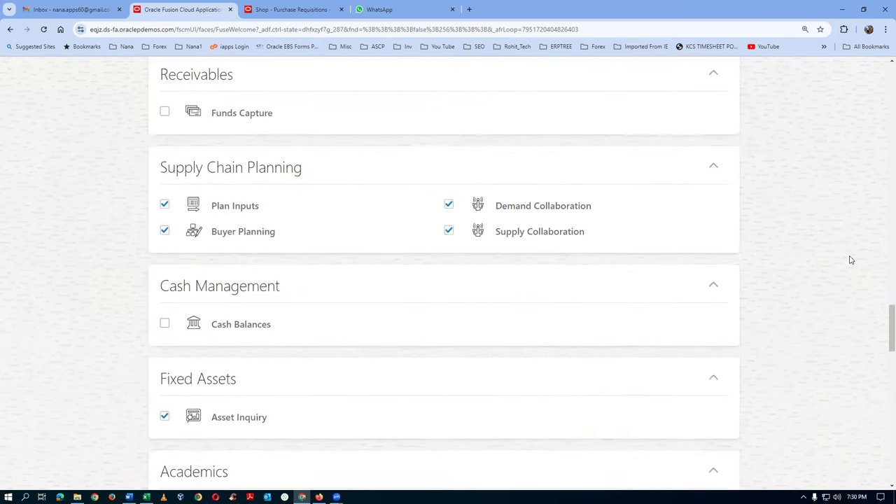
{"action": "left_click_drag", "start_coordinate": [890, 341], "coordinate": [884, 104]}
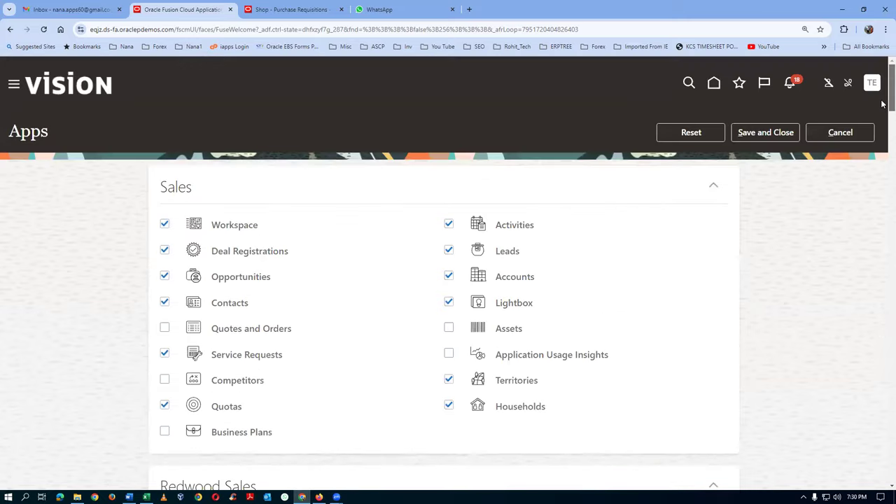
{"action": "left_click", "coordinate": [773, 134]}
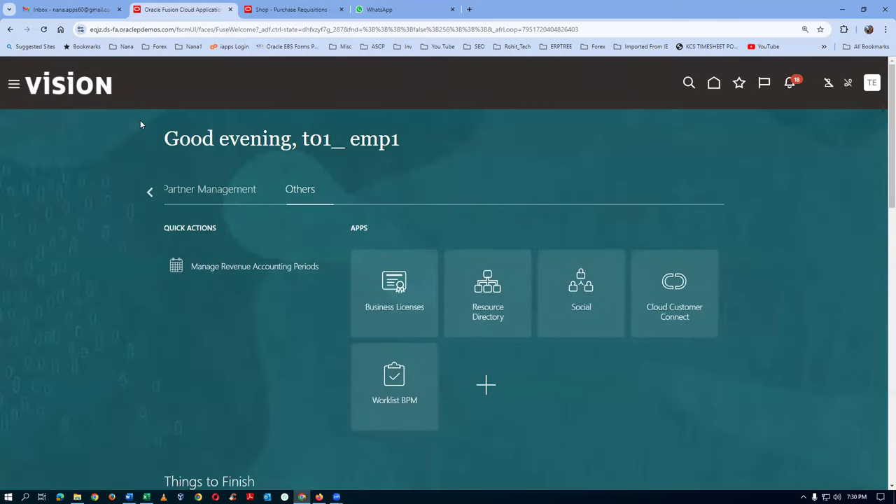
- Open Resource Directory from the Others apps and show its resource, organization and team tasks
{"action": "left_click", "coordinate": [14, 85]}
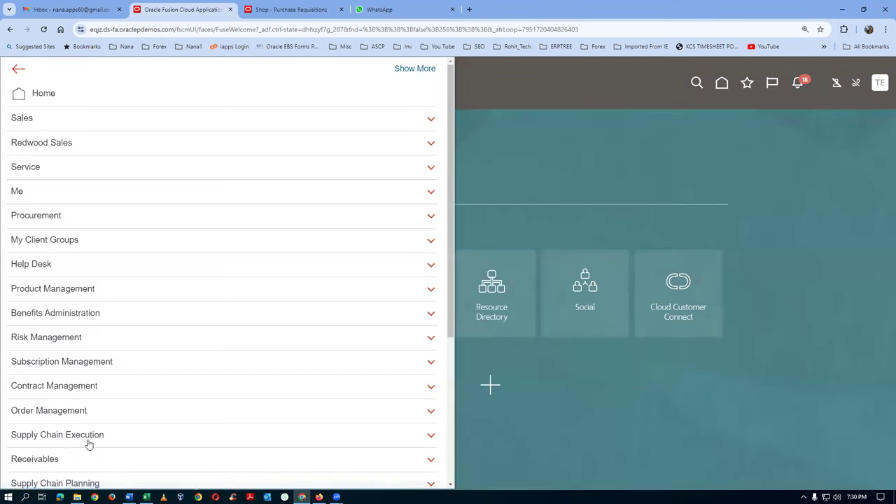
{"action": "scroll", "coordinate": [89, 445], "scroll_direction": "down", "scroll_amount": 3}
{"action": "left_click", "coordinate": [67, 477]}
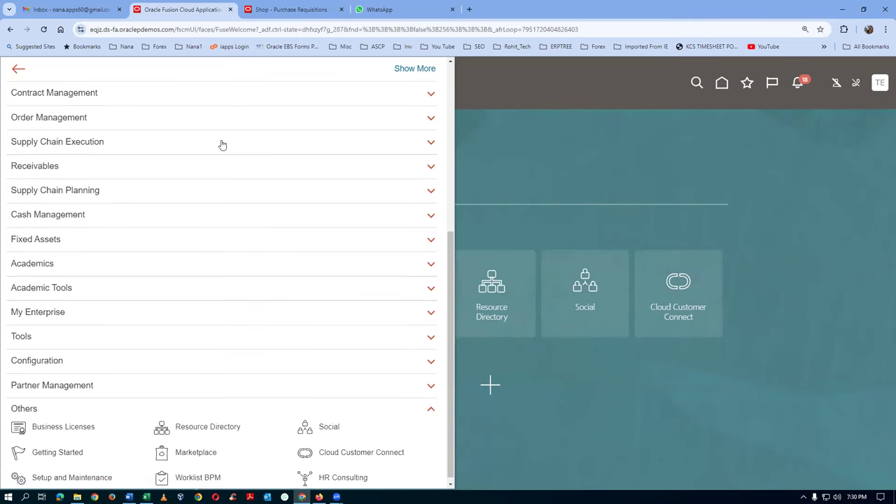
{"action": "left_click", "coordinate": [605, 159]}
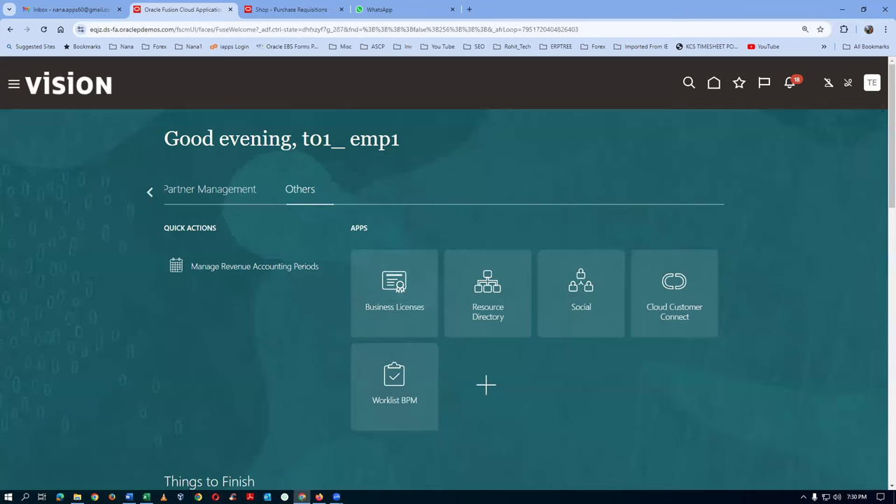
{"action": "left_click", "coordinate": [493, 322]}
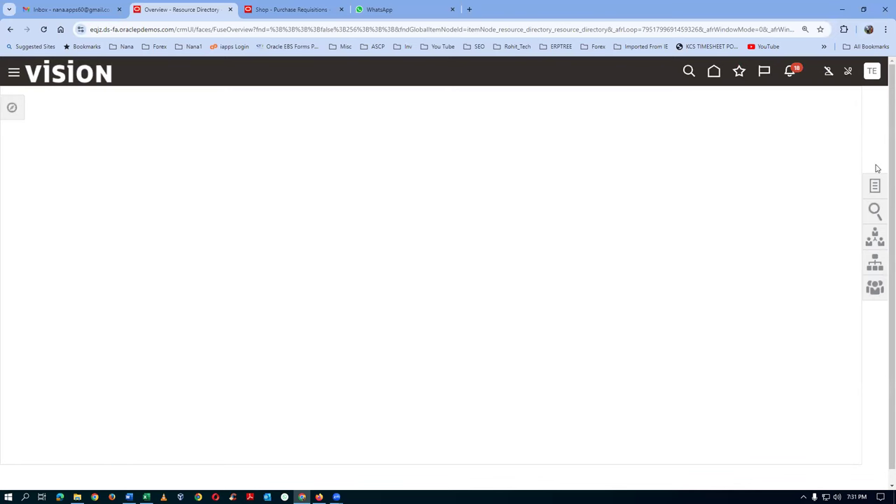
{"action": "left_click", "coordinate": [875, 187]}
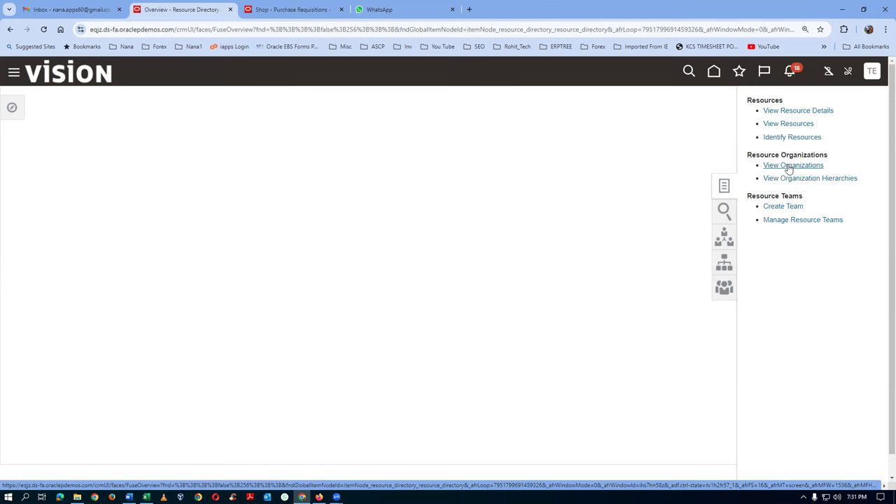
- Search organizations for t01 and add the t01 employee resource as a new member
{"action": "left_click", "coordinate": [788, 166]}
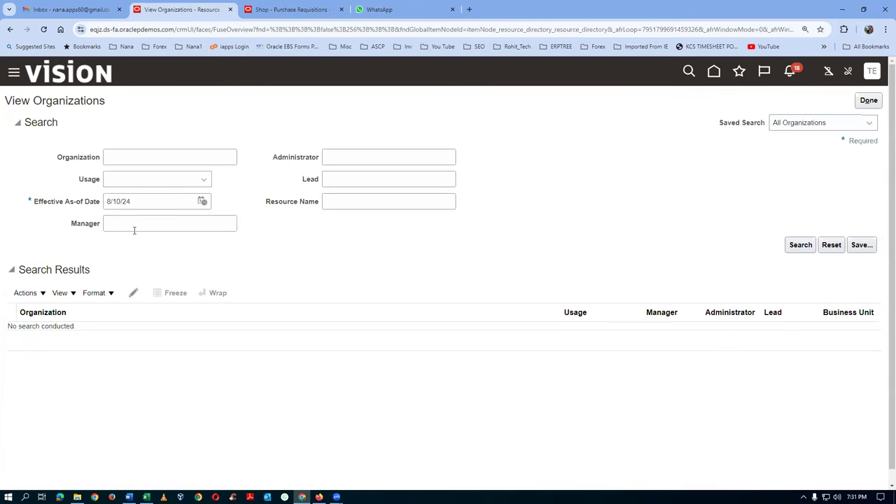
{"action": "left_click", "coordinate": [144, 157]}
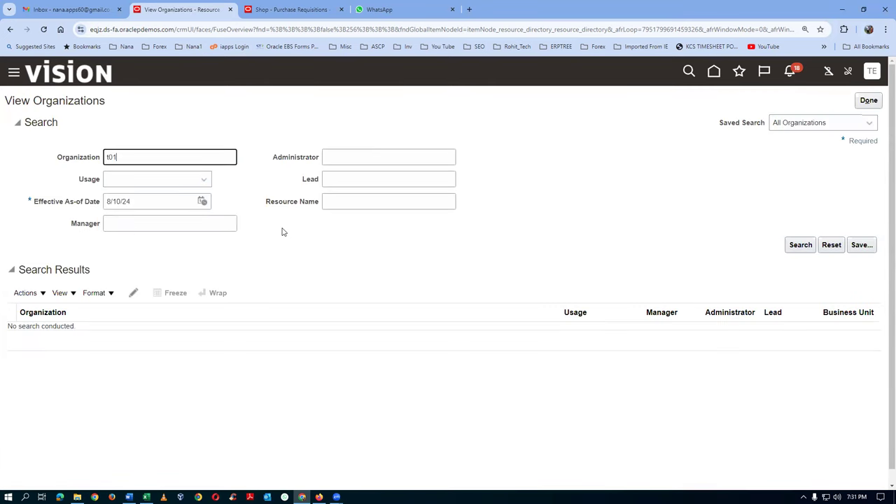
{"action": "left_click", "coordinate": [798, 245]}
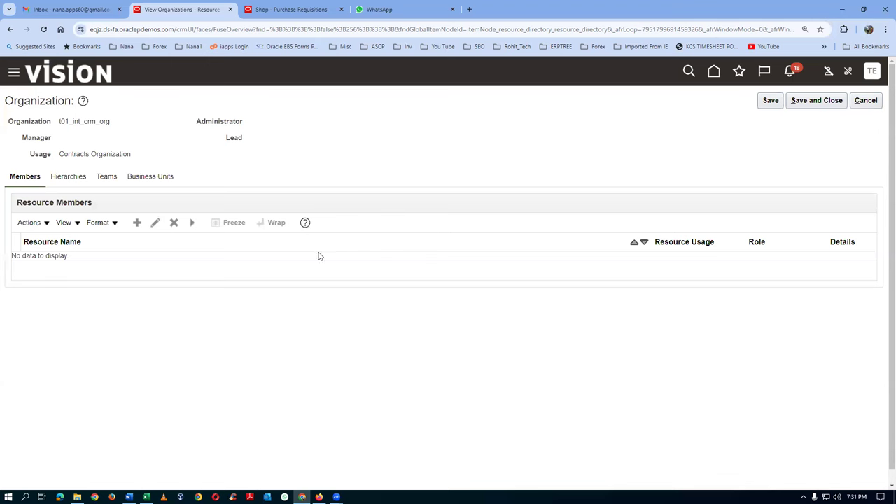
{"action": "left_click", "coordinate": [137, 222]}
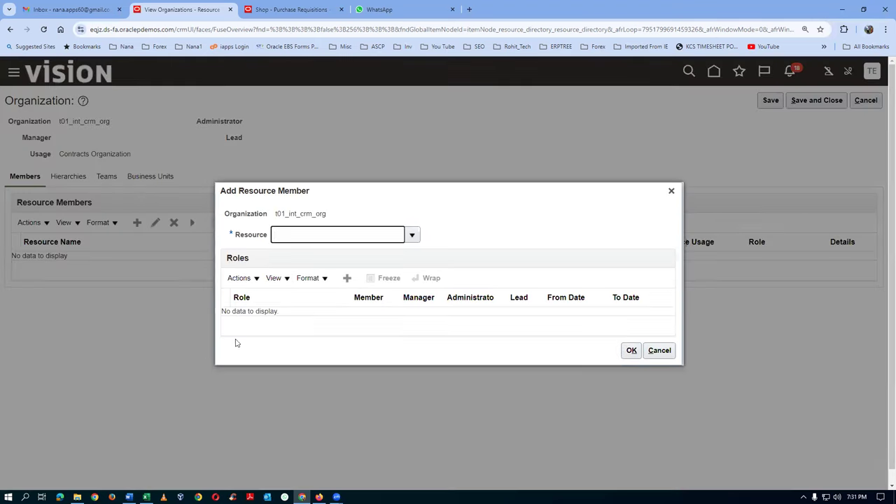
{"action": "type", "text": "t01"}
{"action": "key", "text": "Tab"}
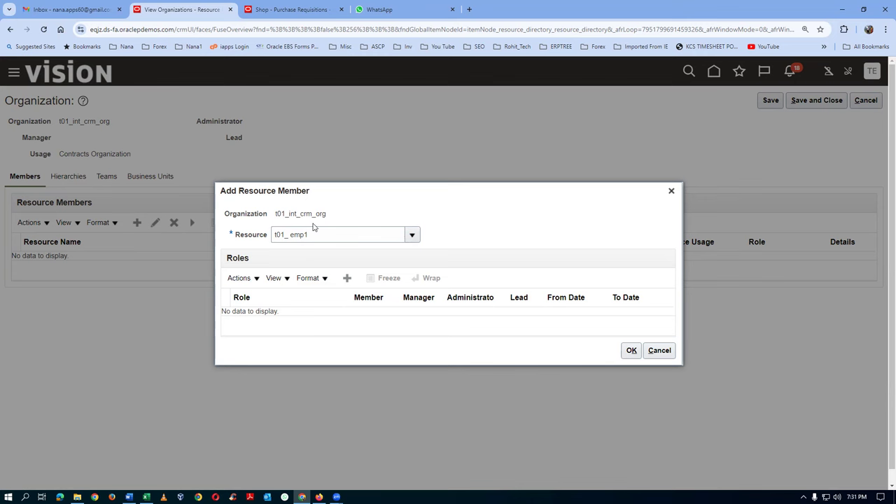
- Give the new member the Contract Manager role and confirm adding it
{"action": "left_click", "coordinate": [348, 279]}
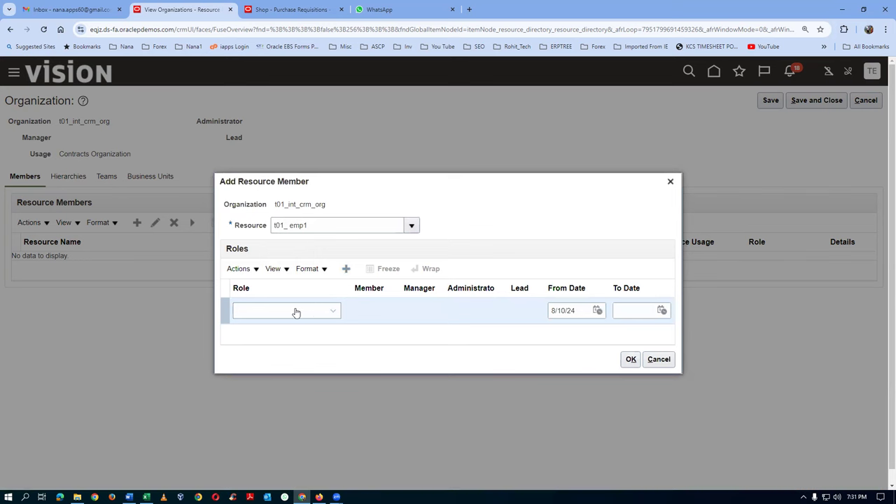
{"action": "left_click", "coordinate": [296, 312]}
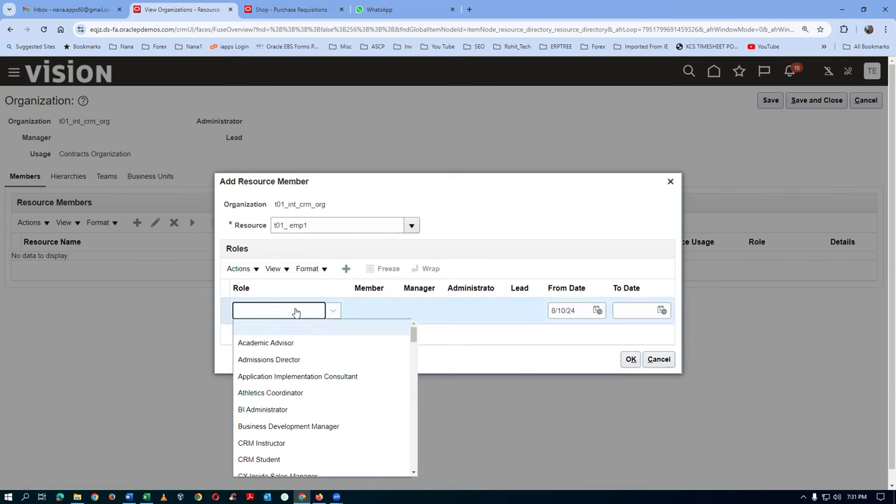
{"action": "scroll", "coordinate": [310, 396], "scroll_direction": "down", "scroll_amount": 1}
{"action": "scroll", "coordinate": [310, 399], "scroll_direction": "down", "scroll_amount": 2}
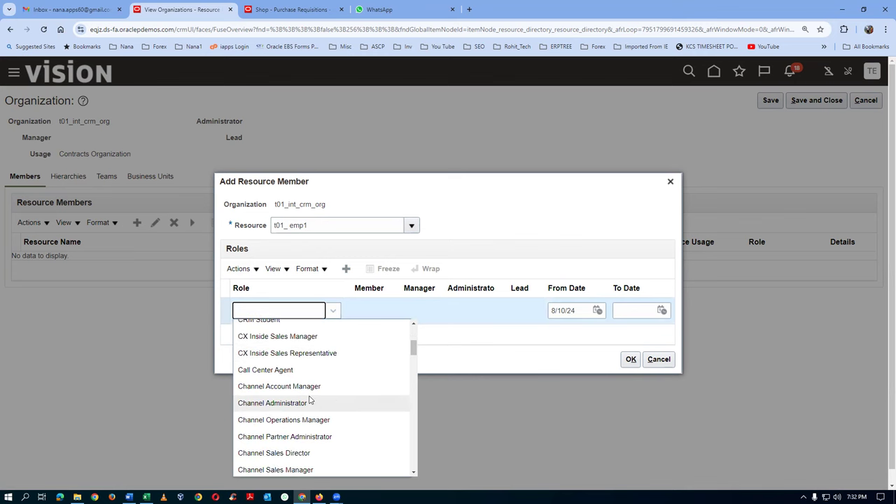
{"action": "scroll", "coordinate": [310, 399], "scroll_direction": "down", "scroll_amount": 1}
{"action": "scroll", "coordinate": [310, 400], "scroll_direction": "down", "scroll_amount": 1}
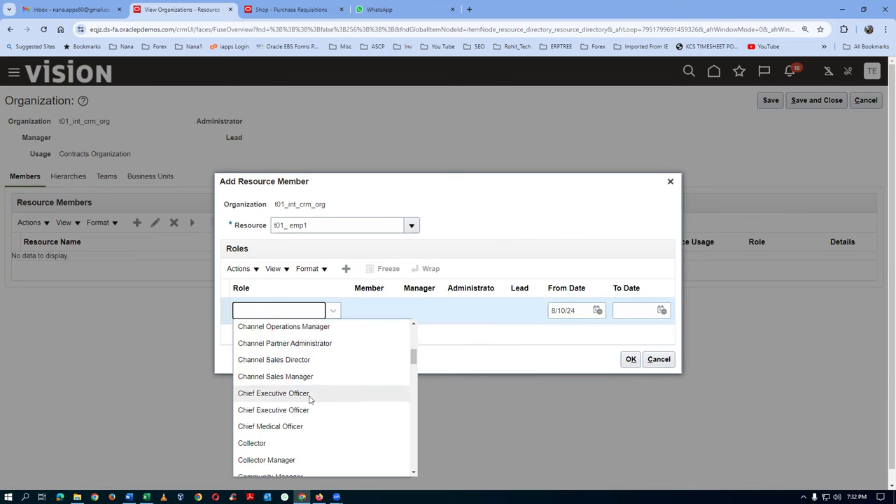
{"action": "scroll", "coordinate": [310, 399], "scroll_direction": "down", "scroll_amount": 1}
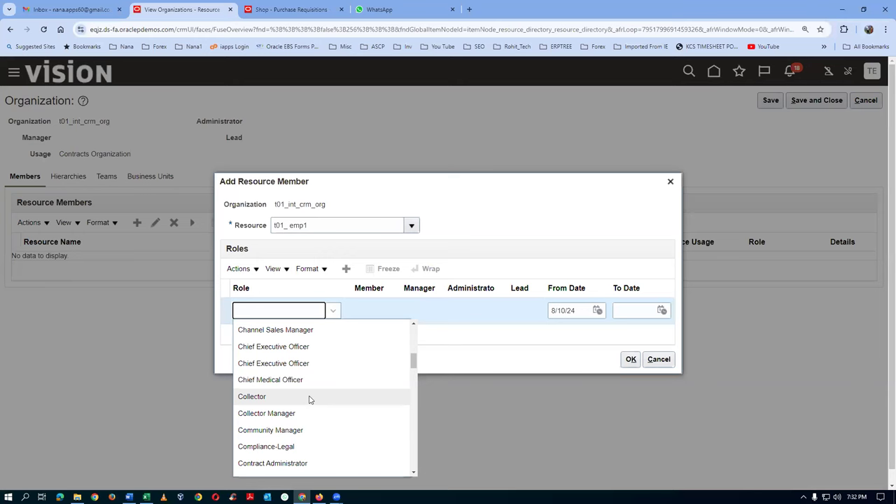
{"action": "scroll", "coordinate": [310, 400], "scroll_direction": "down", "scroll_amount": 1}
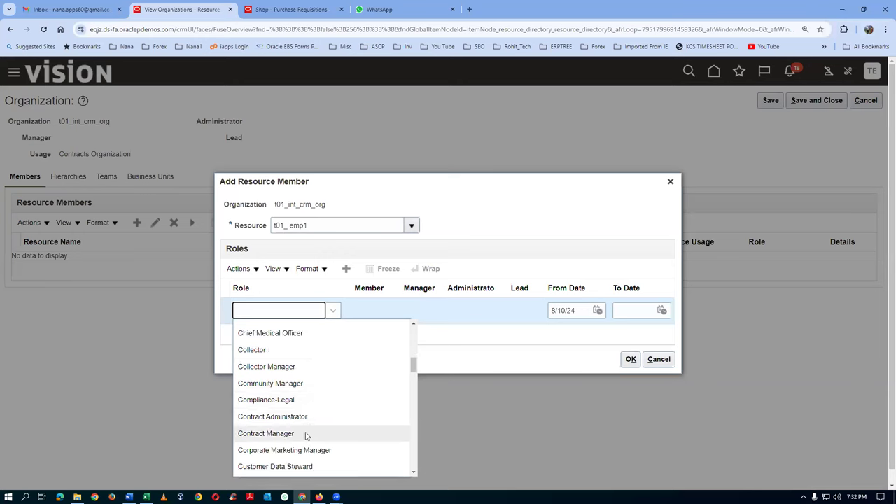
{"action": "left_click", "coordinate": [306, 434]}
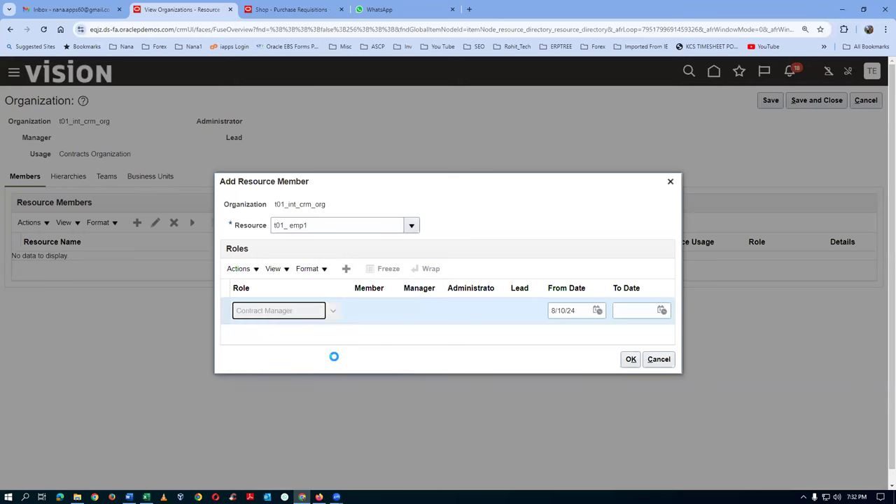
{"action": "left_click", "coordinate": [634, 362]}
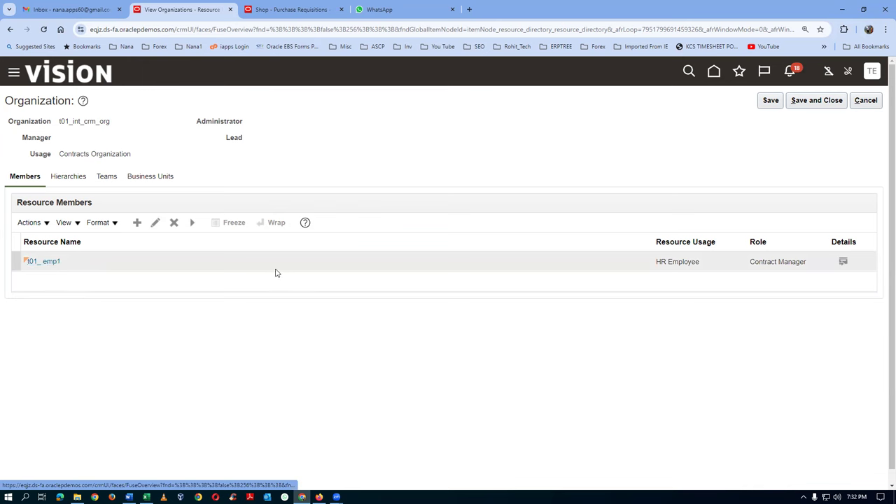
{"action": "left_click", "coordinate": [166, 179]}
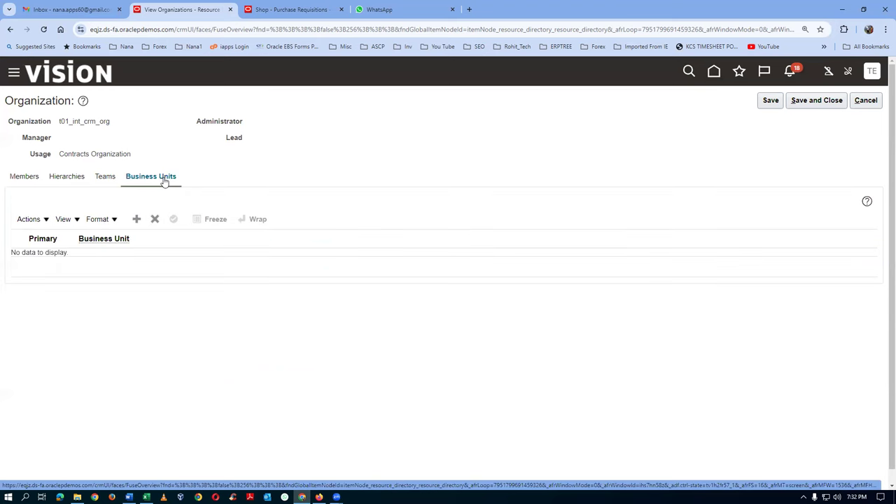
- Add US1 Business Unit to t01_int_crm_org and return to its members list
{"action": "left_click", "coordinate": [138, 221]}
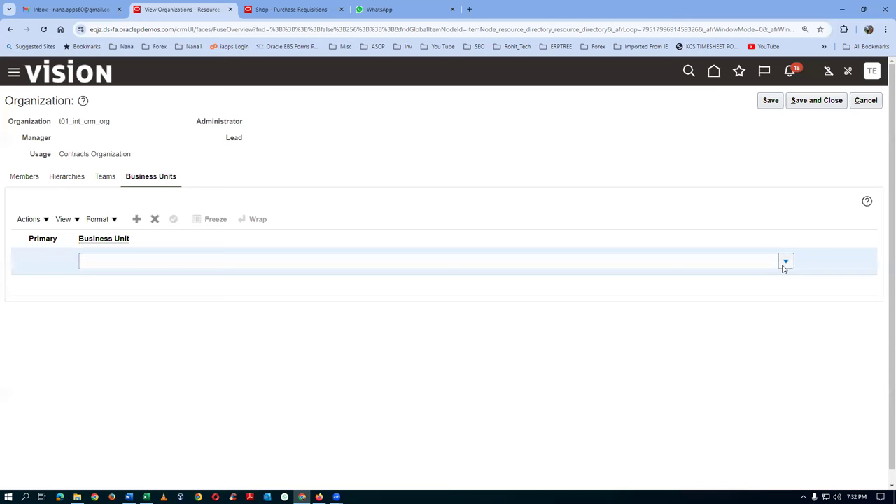
{"action": "left_click", "coordinate": [786, 262]}
{"action": "left_click", "coordinate": [120, 256]}
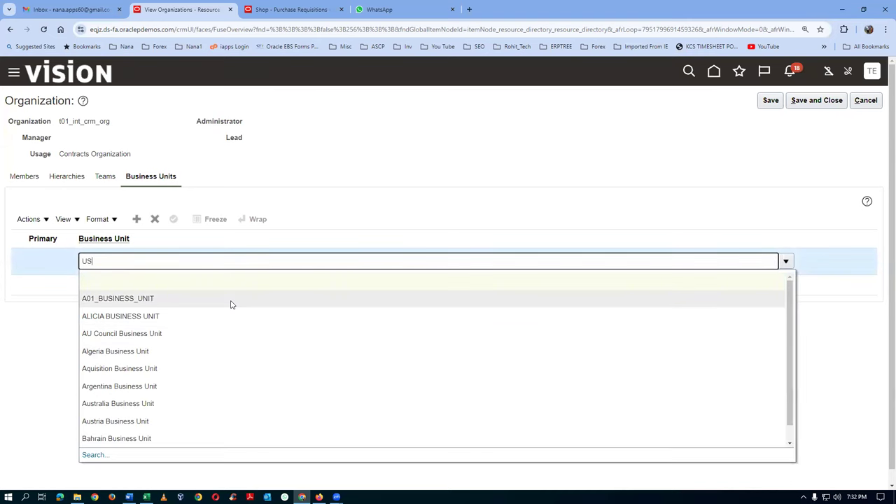
{"action": "key", "text": "Tab"}
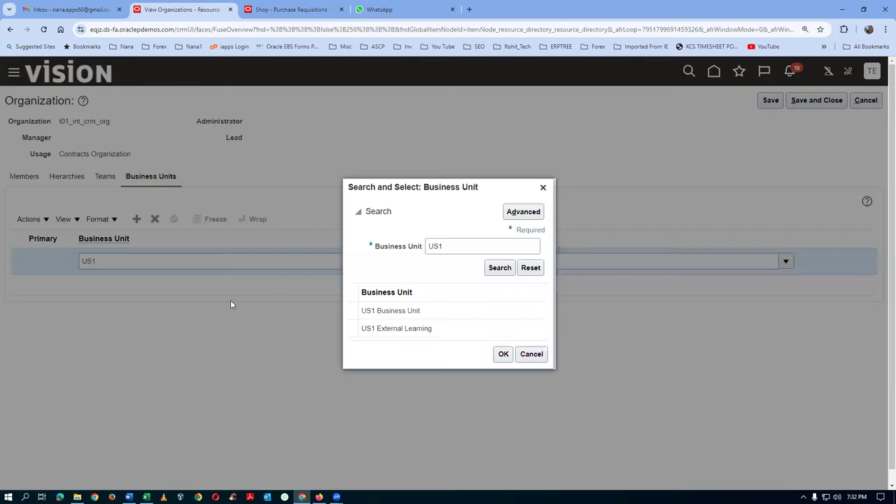
{"action": "left_click", "coordinate": [496, 309]}
{"action": "left_click", "coordinate": [504, 354]}
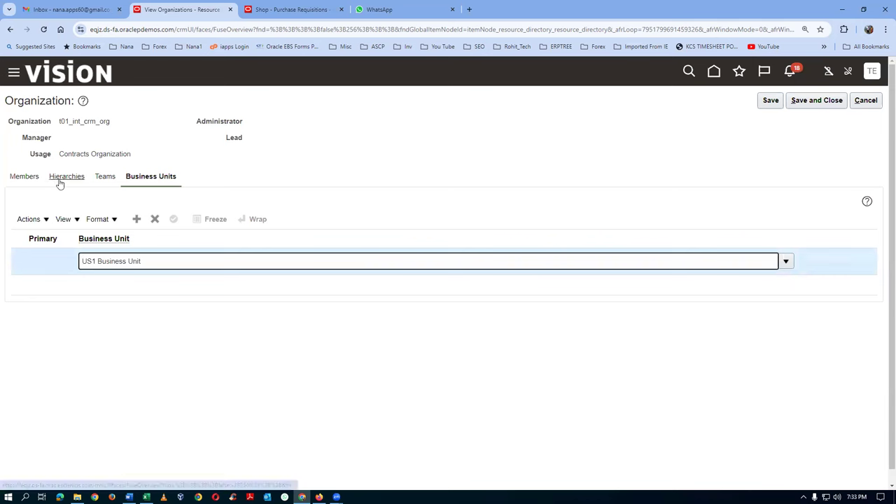
{"action": "left_click", "coordinate": [23, 182]}
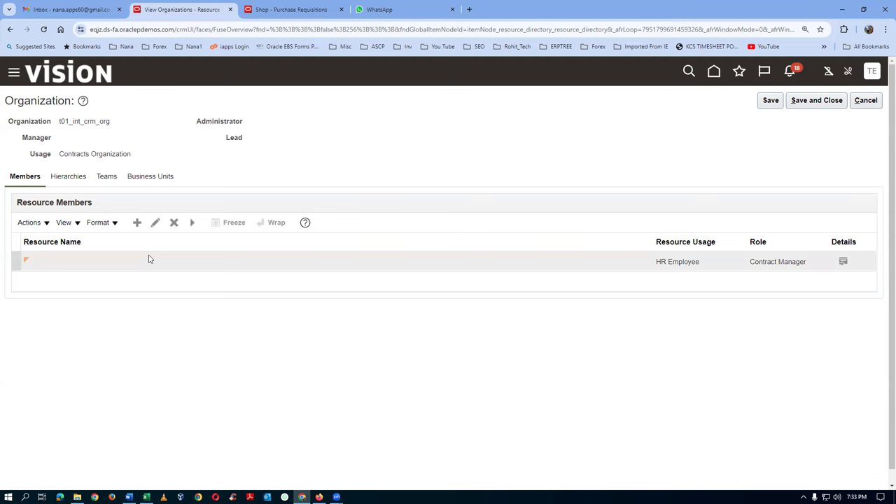
{"action": "left_click", "coordinate": [26, 263]}
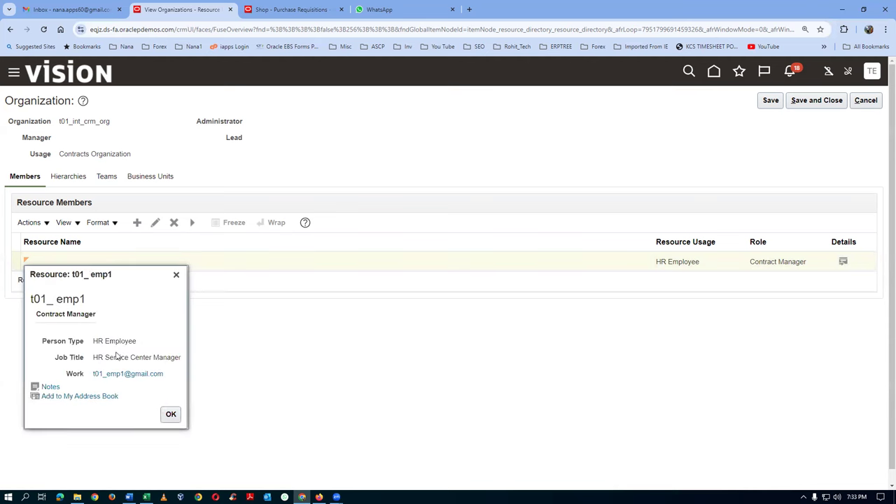
{"action": "left_click", "coordinate": [238, 383]}
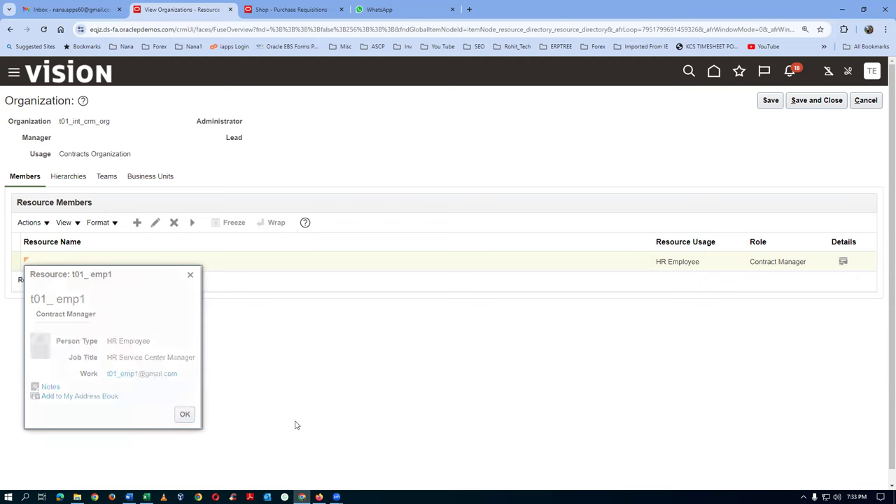
{"action": "left_click", "coordinate": [185, 414]}
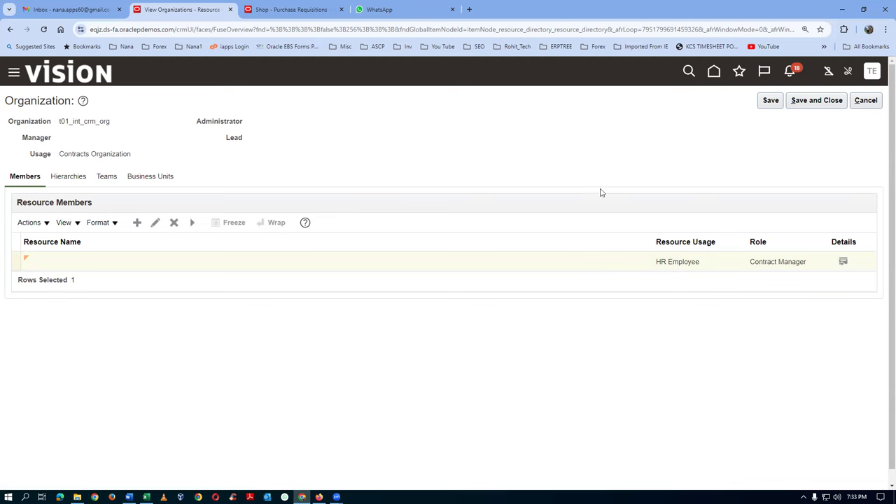
- Add UK Business Unit next to US1 on t01_int_crm_org, then save and close
{"action": "left_click", "coordinate": [161, 181]}
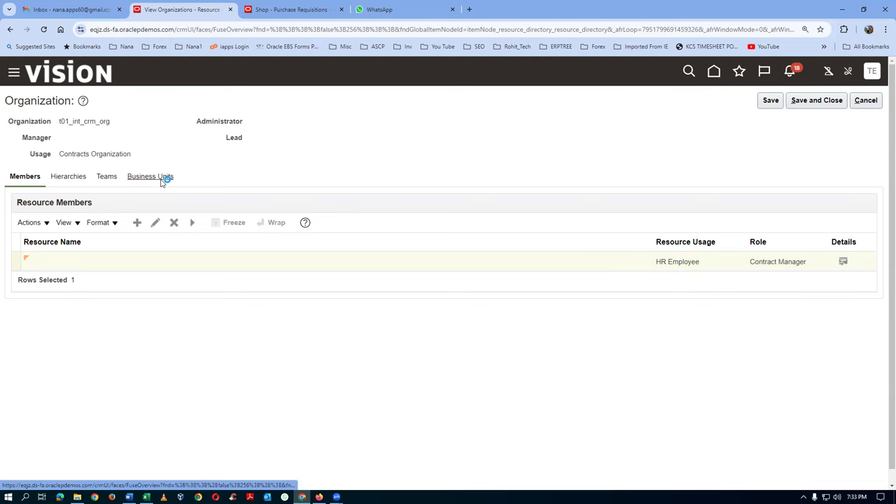
{"action": "left_click", "coordinate": [138, 221]}
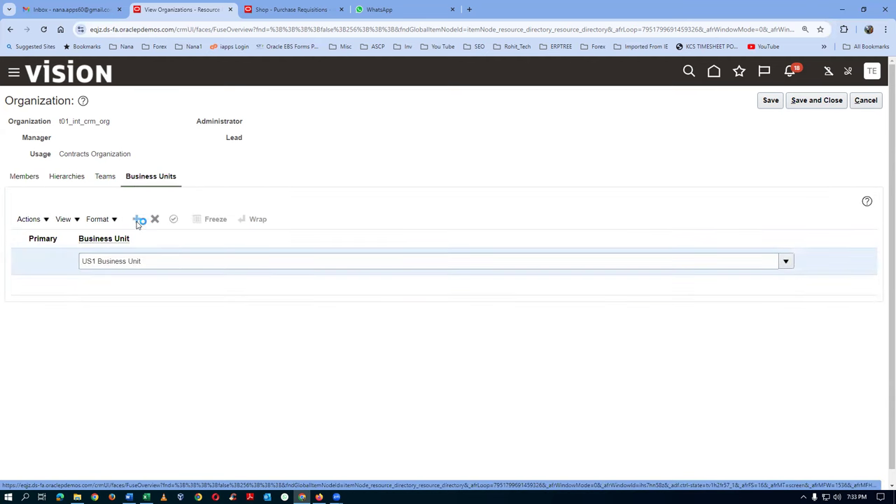
{"action": "left_click", "coordinate": [137, 261]}
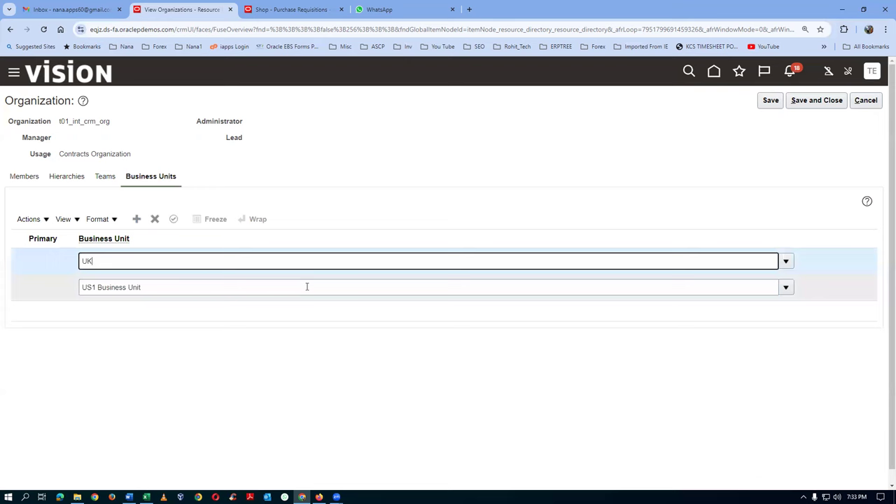
{"action": "left_click", "coordinate": [307, 287]}
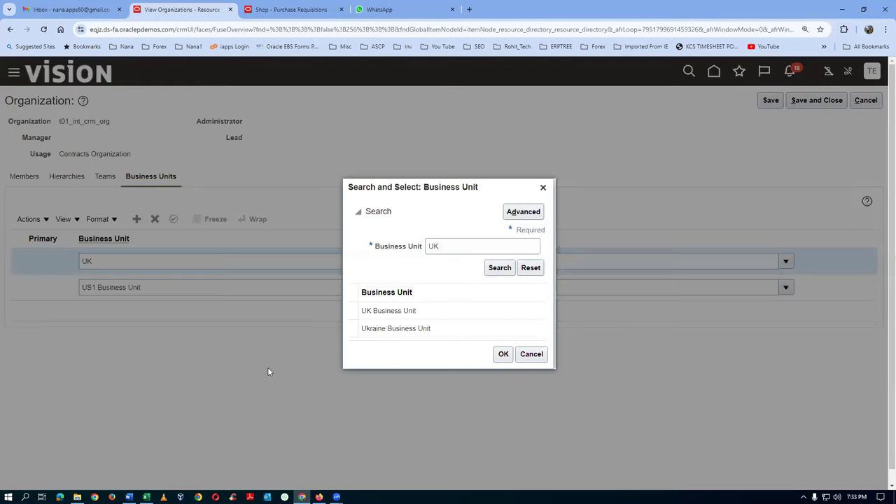
{"action": "left_click", "coordinate": [448, 312]}
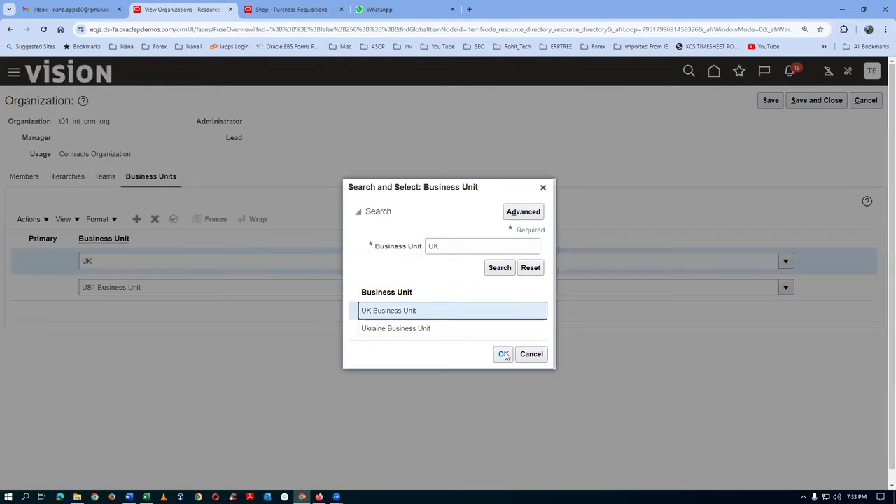
{"action": "left_click", "coordinate": [503, 355]}
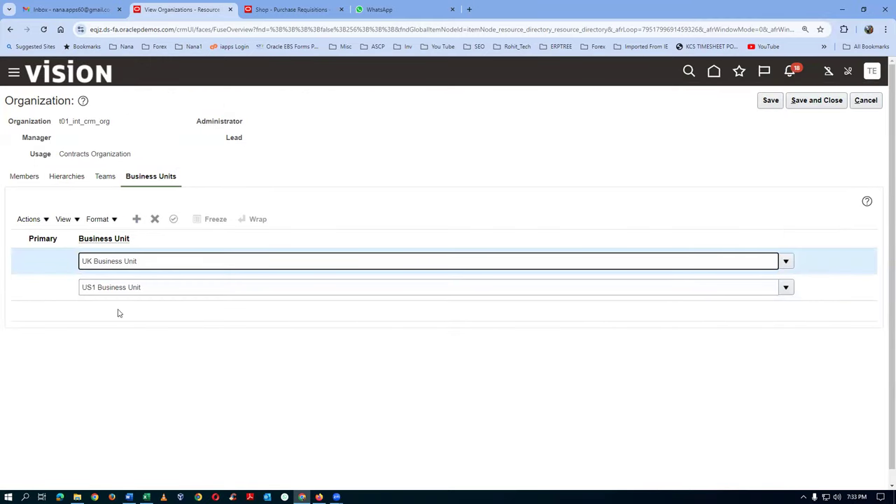
{"action": "left_click", "coordinate": [817, 102]}
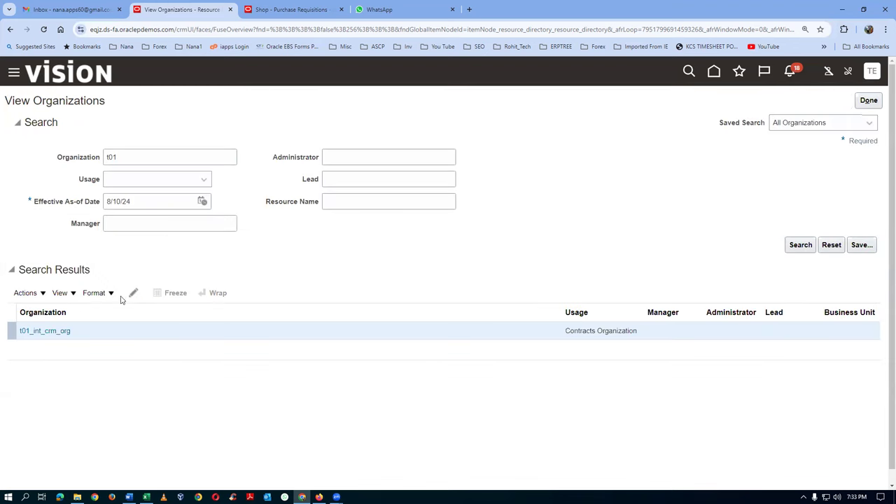
- Reopen t01_int_crm_org, try making UK Business Unit primary, then discard the change
{"action": "left_click", "coordinate": [801, 247]}
{"action": "left_click", "coordinate": [133, 293]}
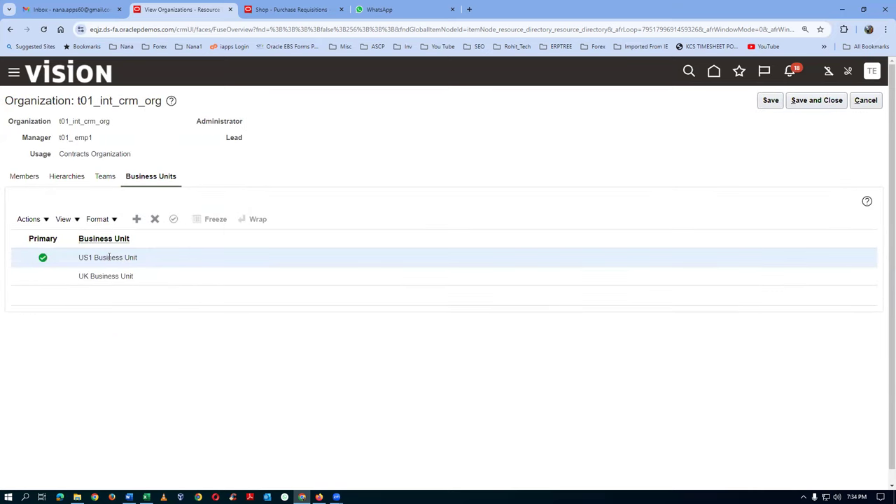
{"action": "left_click", "coordinate": [139, 277]}
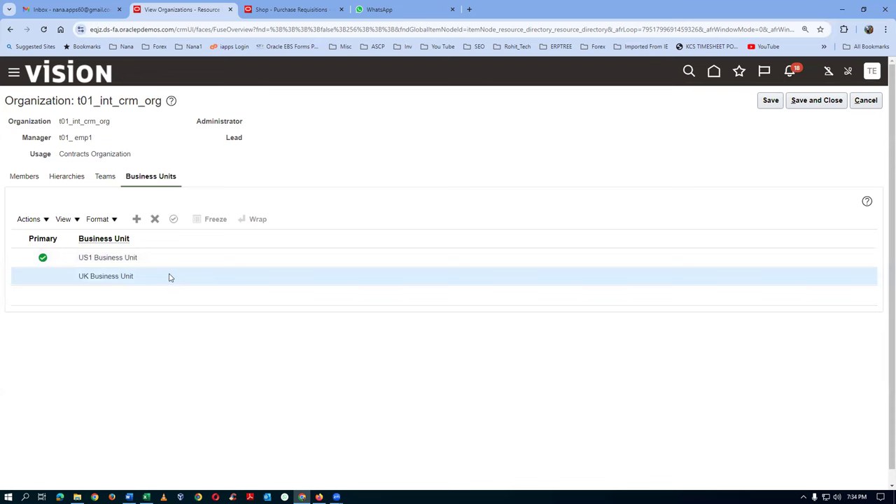
{"action": "left_click", "coordinate": [173, 220]}
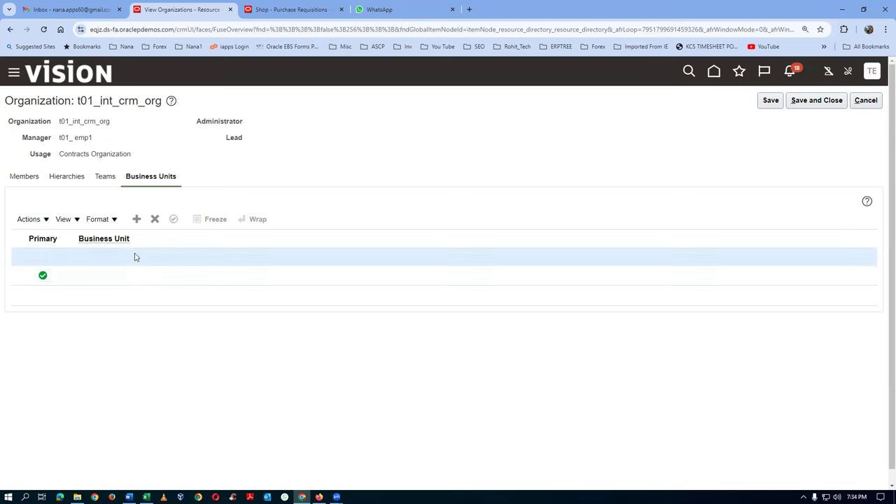
{"action": "left_click", "coordinate": [173, 220]}
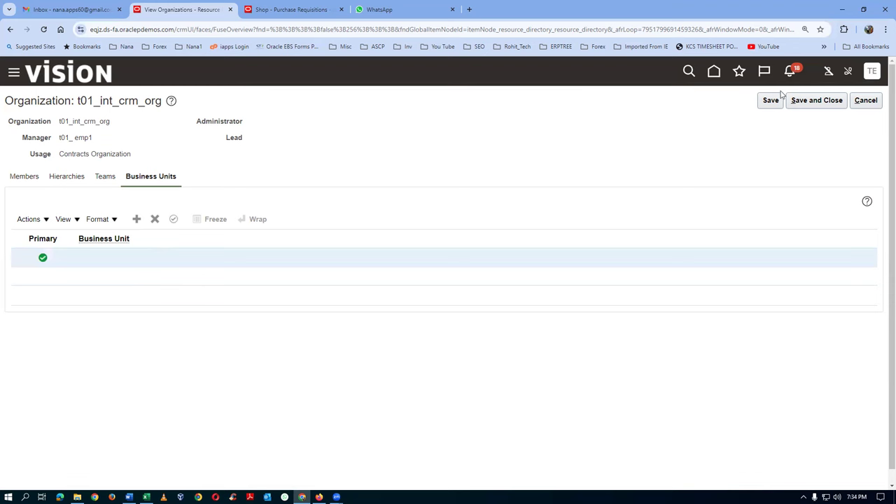
{"action": "left_click", "coordinate": [863, 100]}
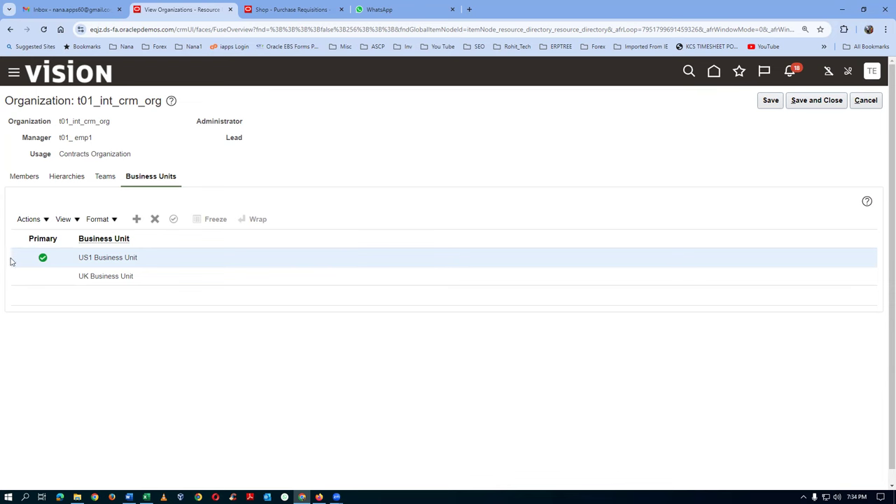
- Check the Members and Business Units tabs, close without saving, and leave organization search
{"action": "left_click", "coordinate": [28, 178]}
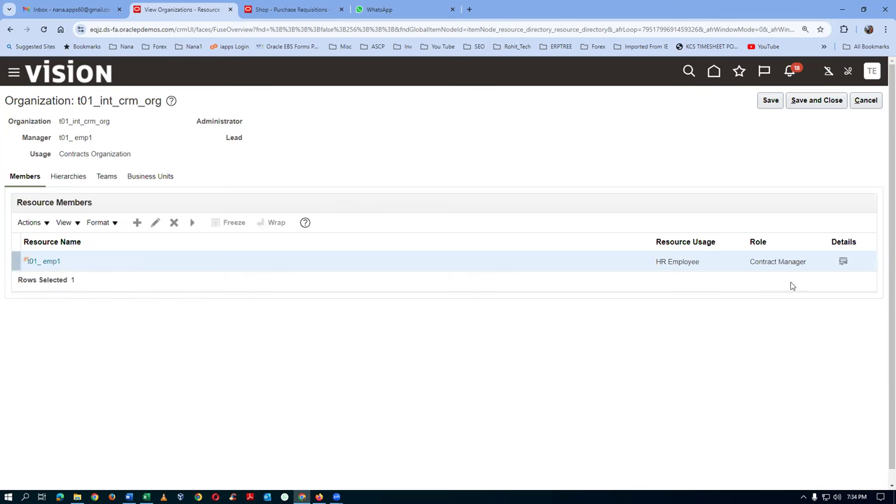
{"action": "left_click", "coordinate": [165, 178]}
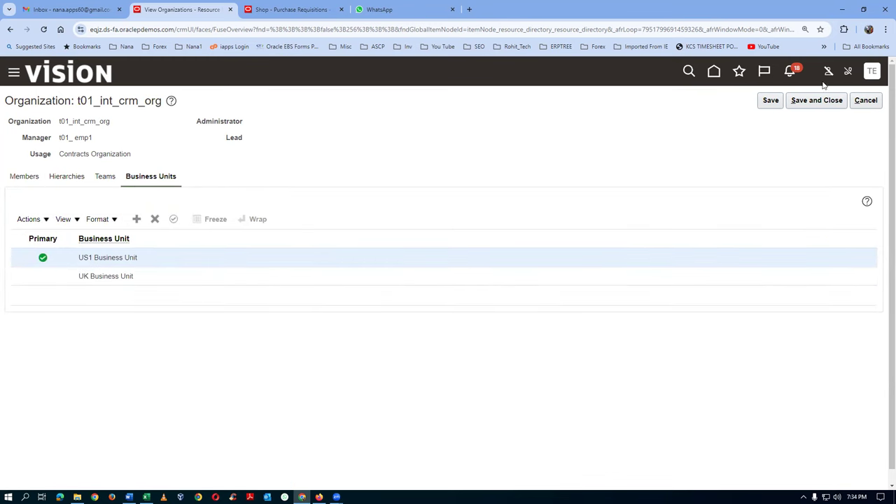
{"action": "left_click", "coordinate": [865, 100]}
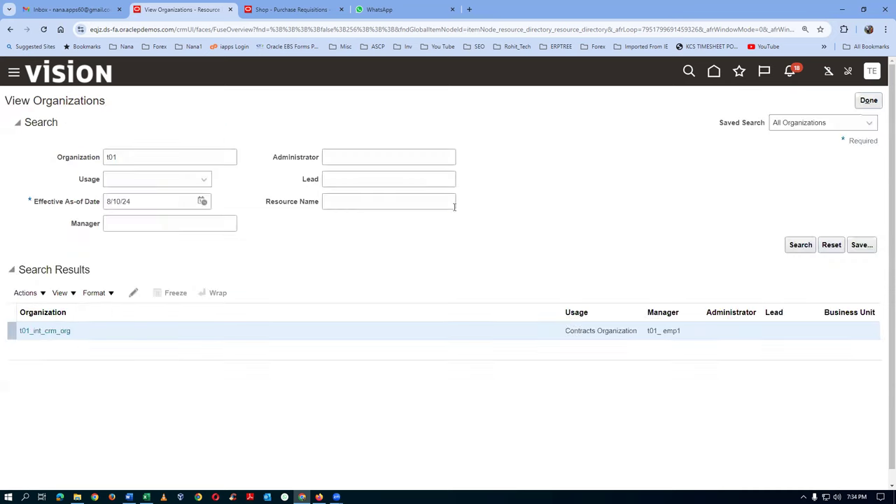
{"action": "left_click", "coordinate": [869, 102]}
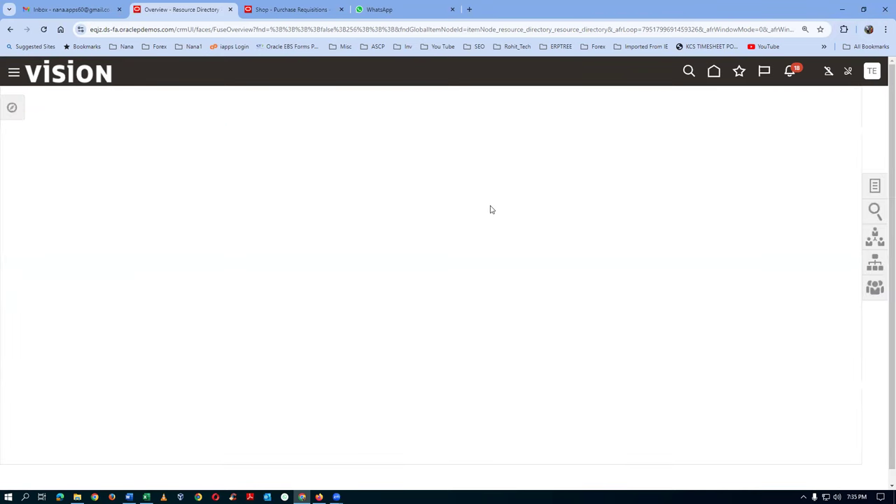
{"action": "key", "text": "alt+Tab"}
{"action": "key", "text": "Tab"}
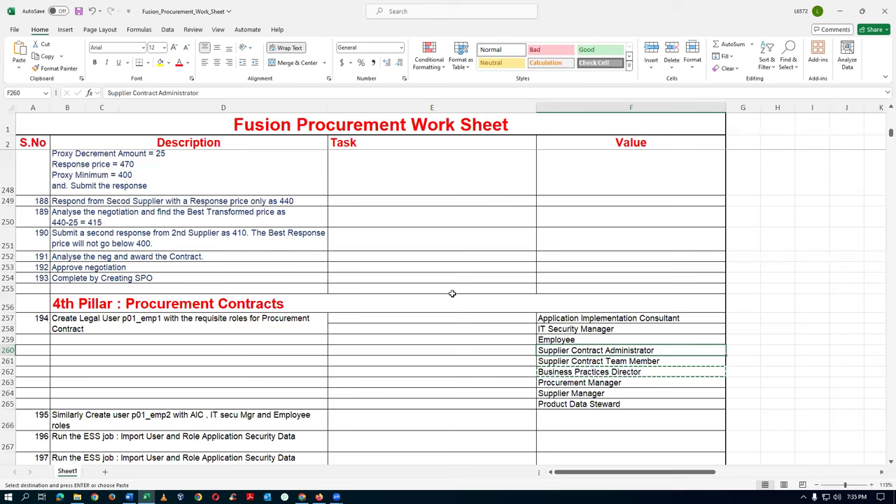
- Copy step 207's task 'Manage Common CRM Business Unit Profile Options' from Excel cell E278
{"action": "scroll", "coordinate": [452, 294], "scroll_direction": "down", "scroll_amount": 5}
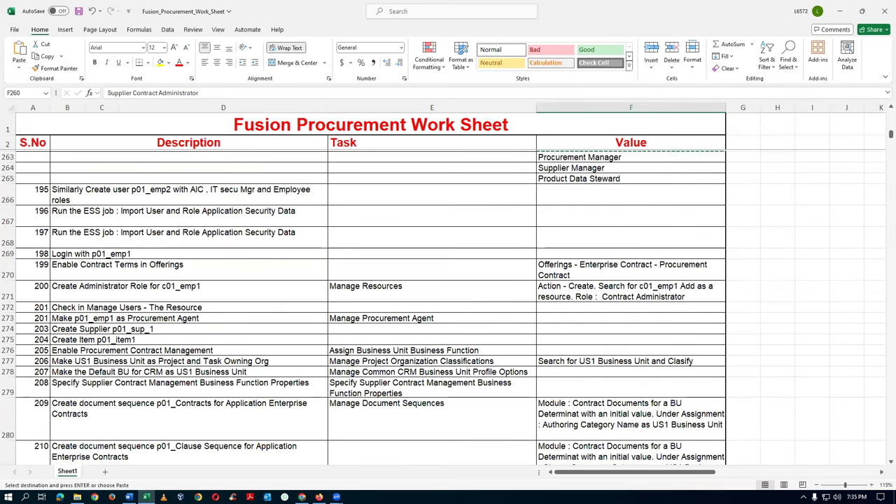
{"action": "left_click", "coordinate": [359, 374]}
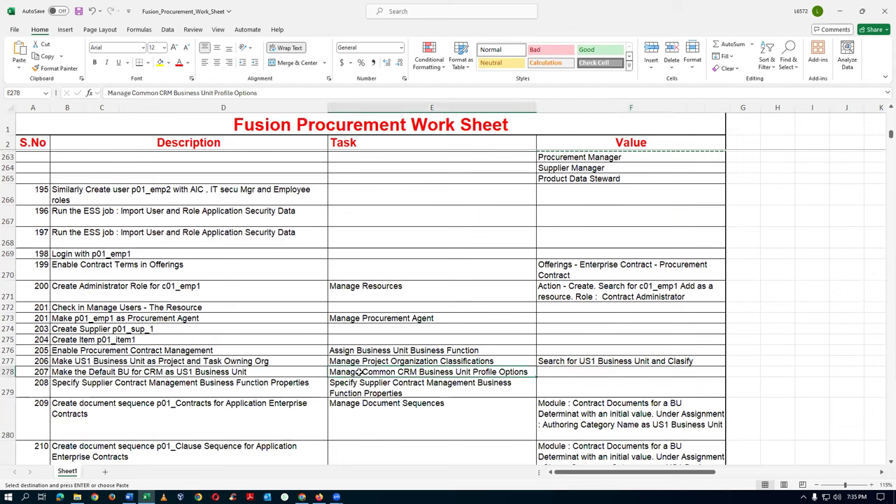
{"action": "key", "text": "ctrl+c"}
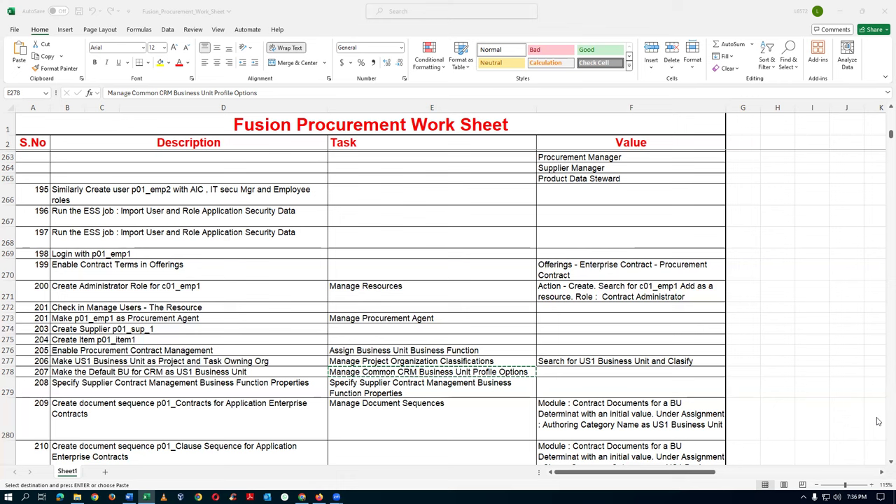
{"action": "left_click", "coordinate": [777, 242]}
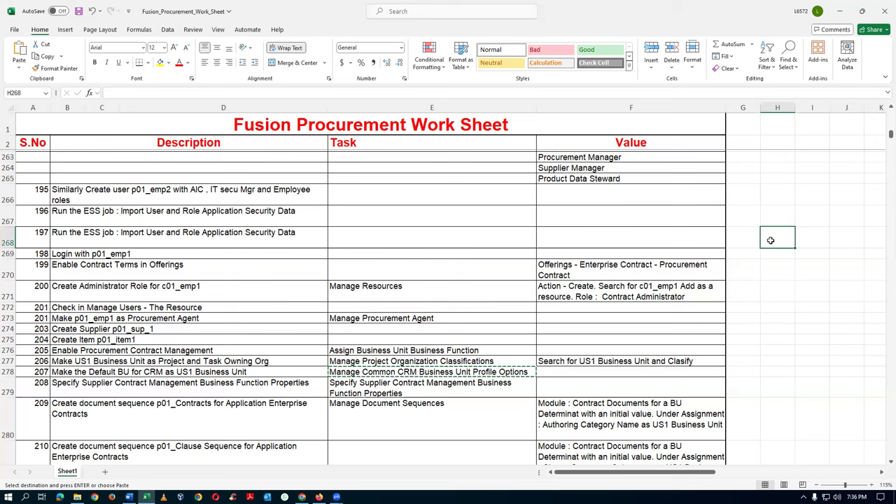
{"action": "left_click", "coordinate": [807, 238]}
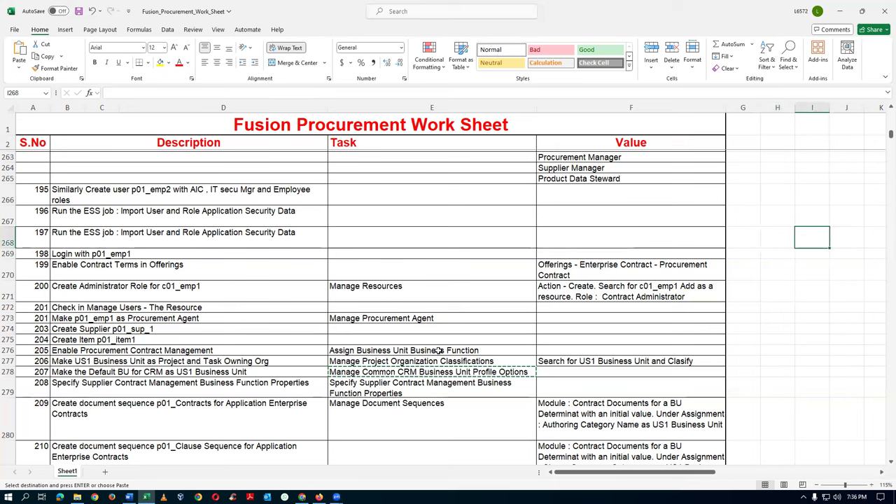
{"action": "left_click", "coordinate": [418, 371]}
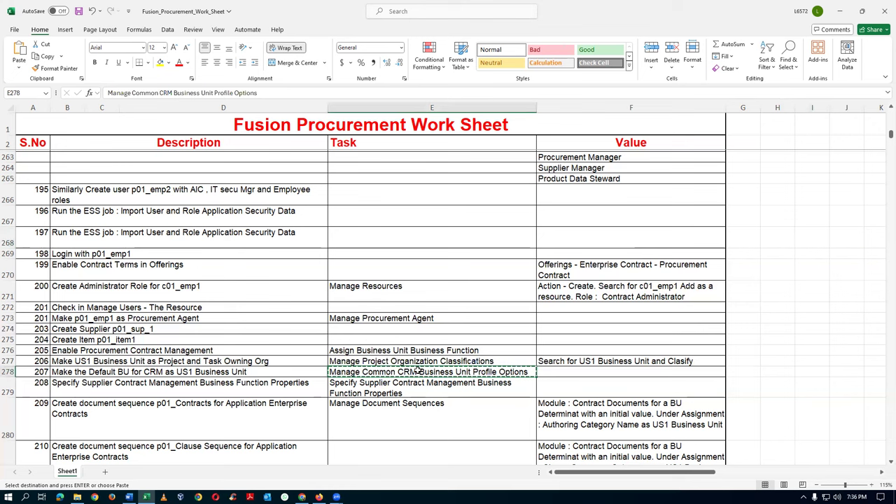
{"action": "key", "text": "alt+Tab"}
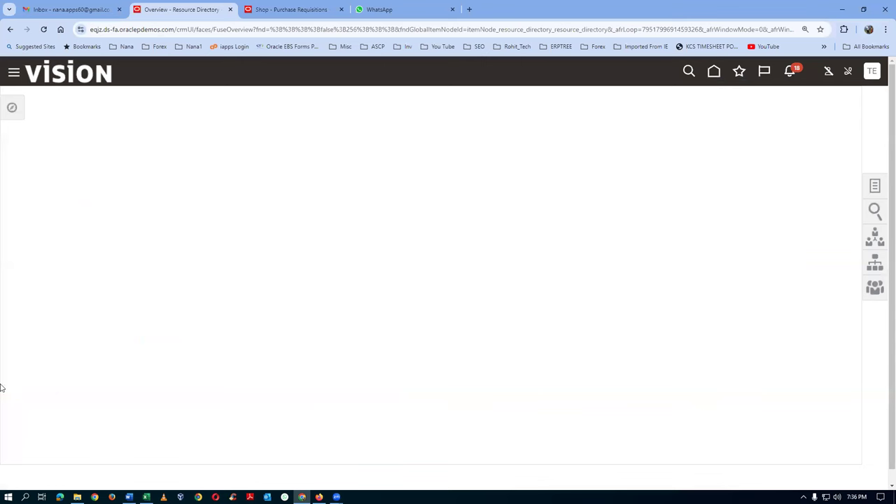
- Go to Setup and Maintenance and close the purchase requisitions tab
{"action": "left_click", "coordinate": [872, 72]}
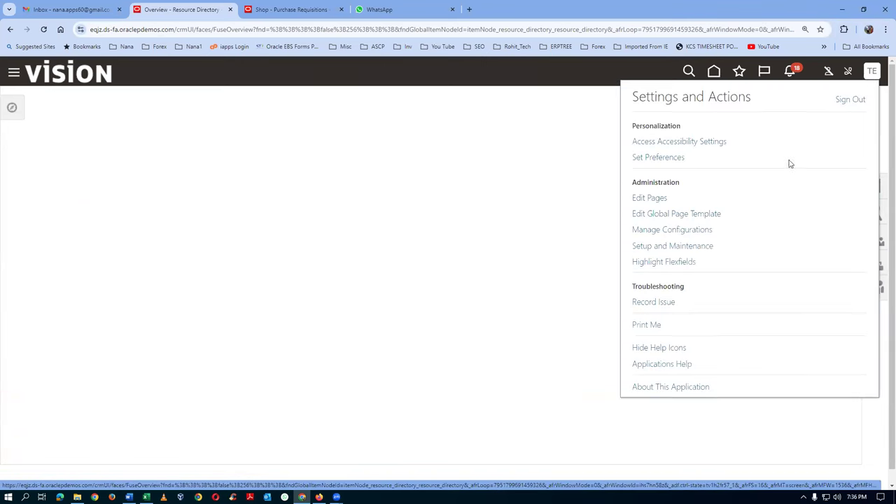
{"action": "left_click", "coordinate": [673, 245]}
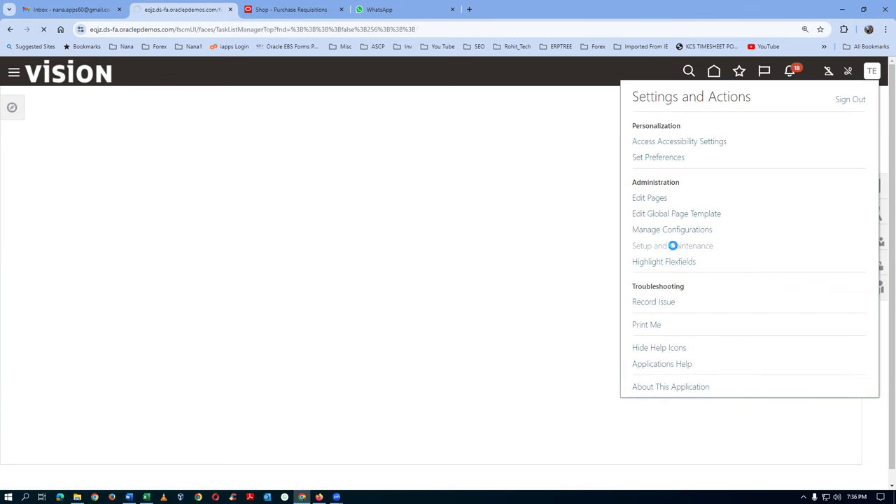
{"action": "left_click", "coordinate": [322, 9]}
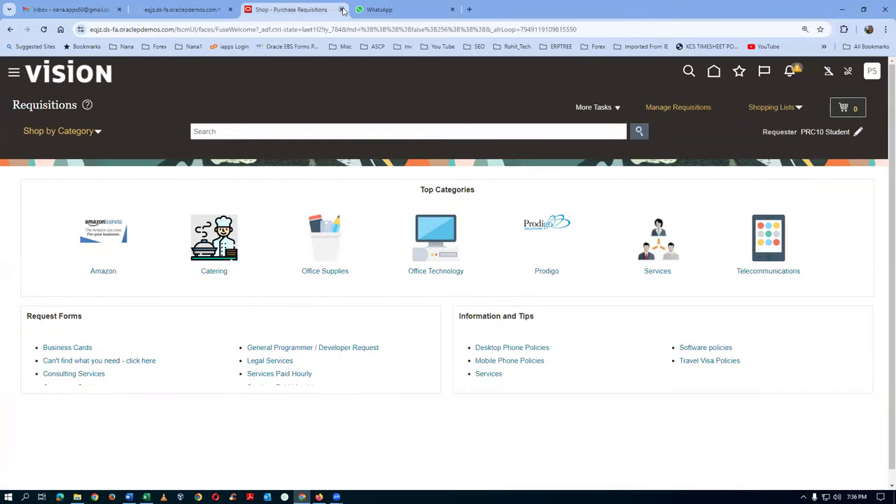
{"action": "left_click", "coordinate": [342, 10]}
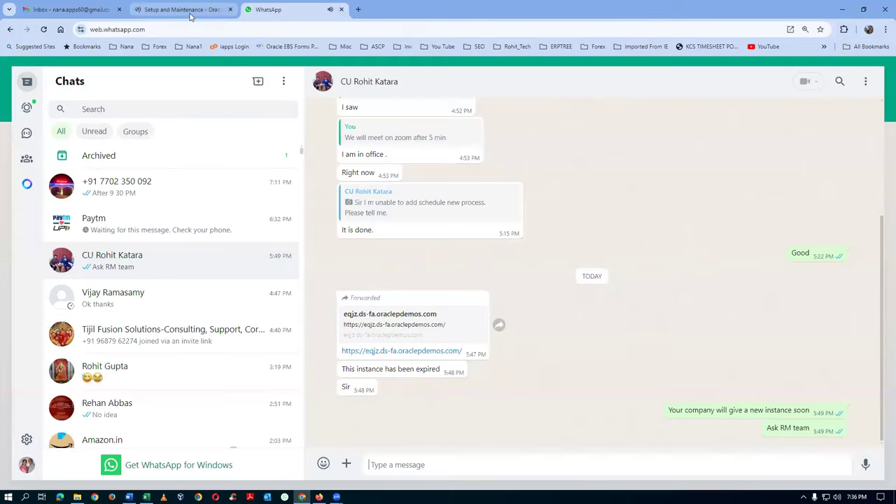
{"action": "left_click", "coordinate": [189, 14]}
- Search setup tasks for Manage Common CRM Business Unit Profile Options and open it
{"action": "left_click", "coordinate": [875, 228]}
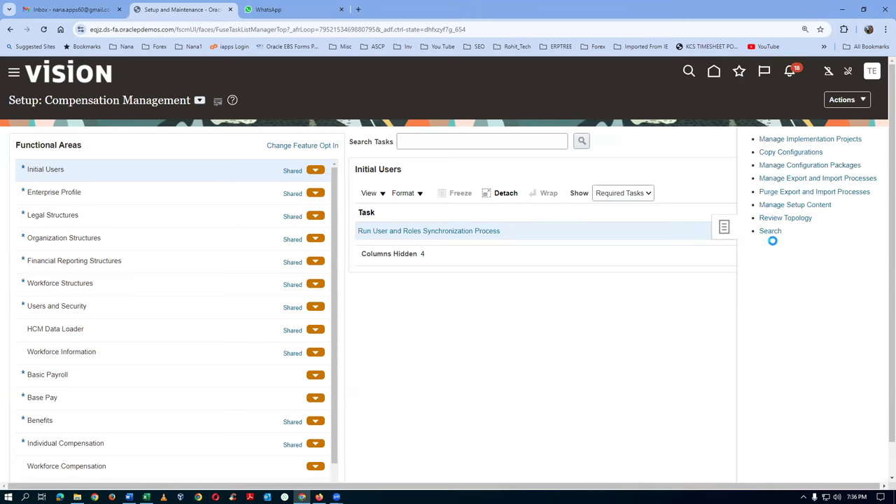
{"action": "left_click", "coordinate": [770, 231]}
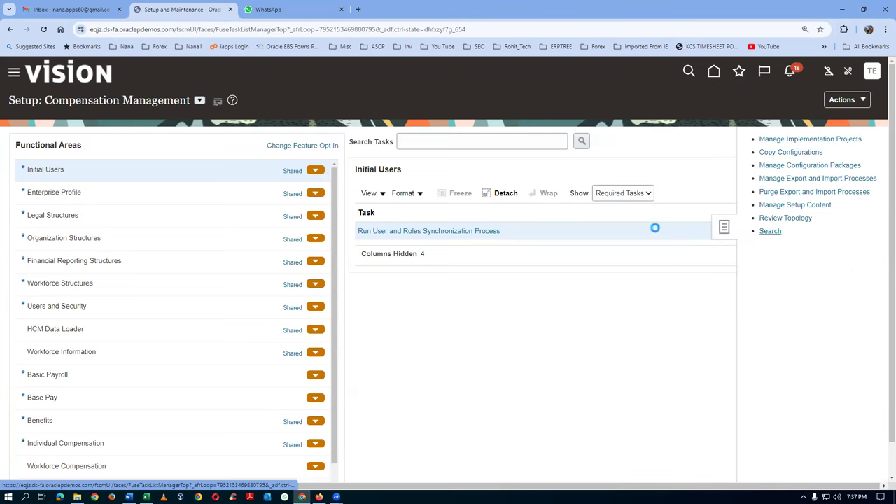
{"action": "left_click", "coordinate": [290, 142]}
{"action": "key", "text": "ctrl+v"}
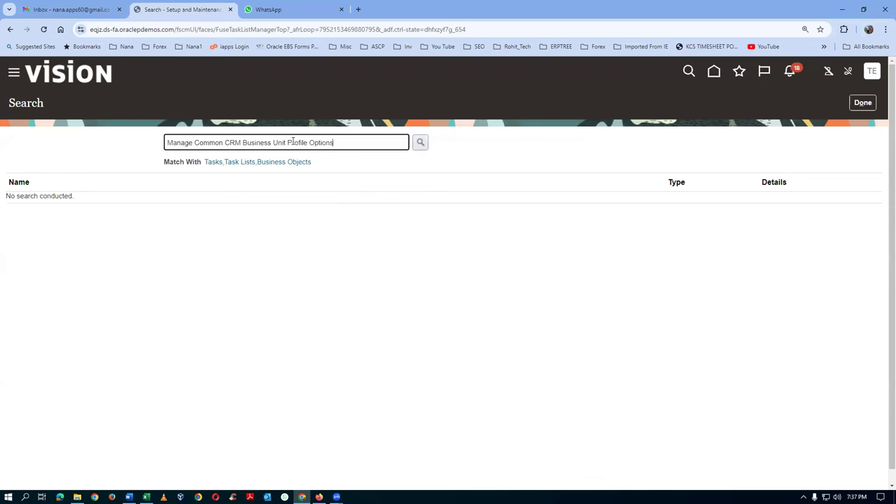
{"action": "key", "text": "Return"}
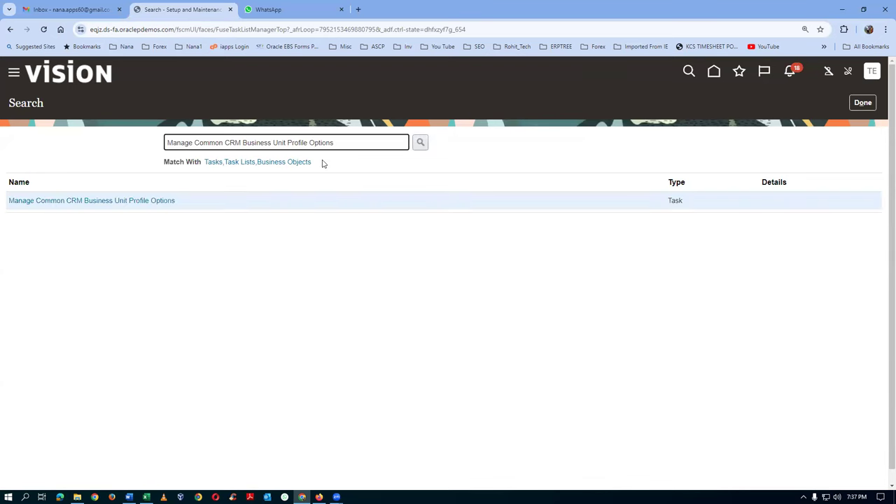
{"action": "left_click", "coordinate": [88, 203]}
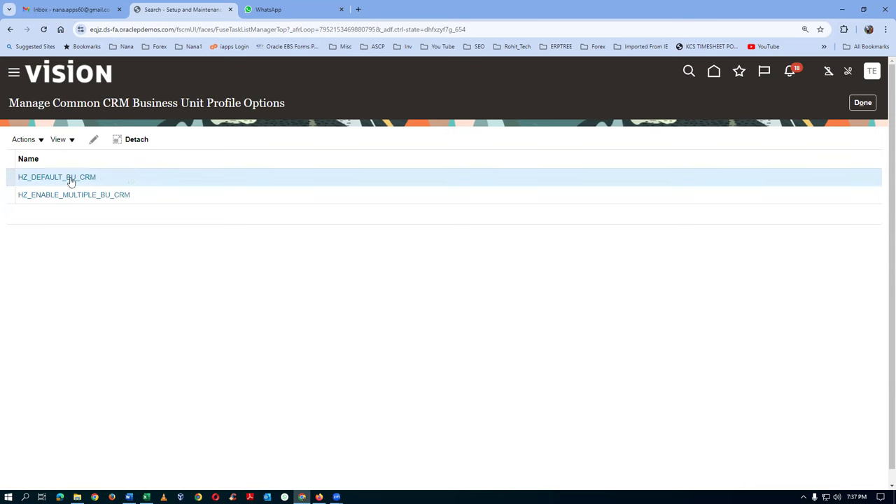
- Set HZ_DEFAULT_BU_CRM's site-level value to US1 Business Unit and save it
{"action": "left_click", "coordinate": [94, 139]}
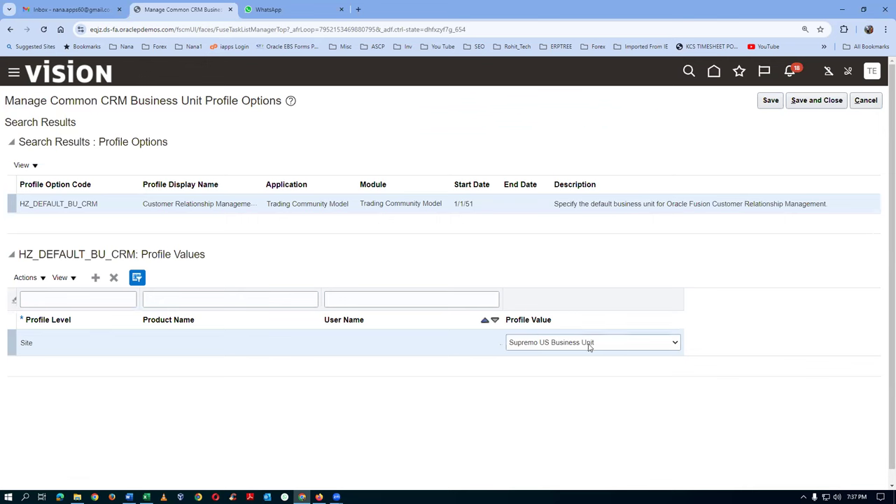
{"action": "left_click", "coordinate": [589, 346]}
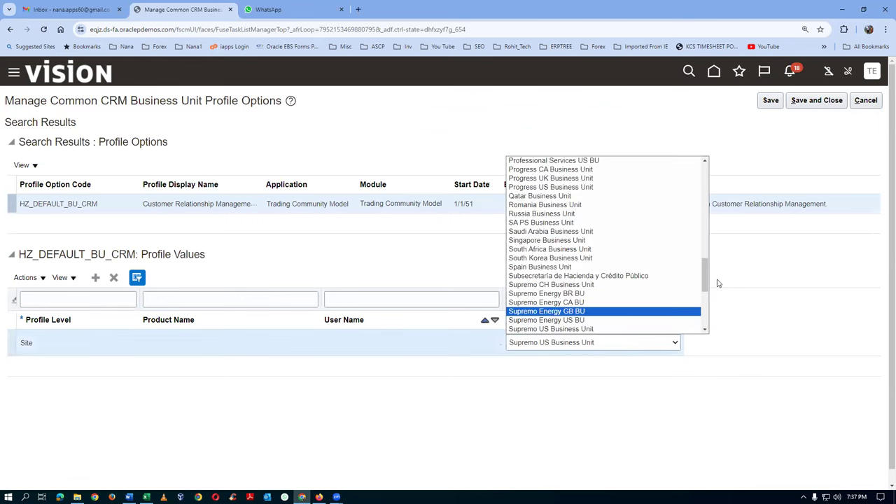
{"action": "left_click_drag", "start_coordinate": [707, 284], "coordinate": [714, 310]}
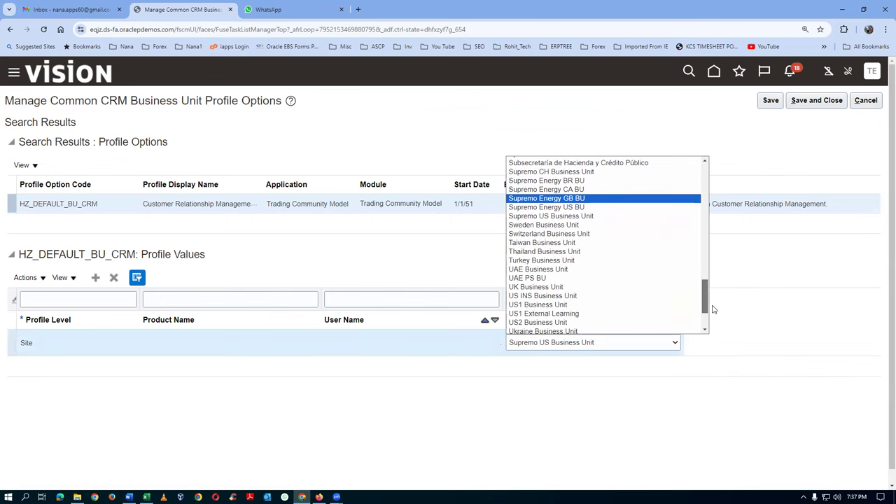
{"action": "left_click", "coordinate": [602, 311]}
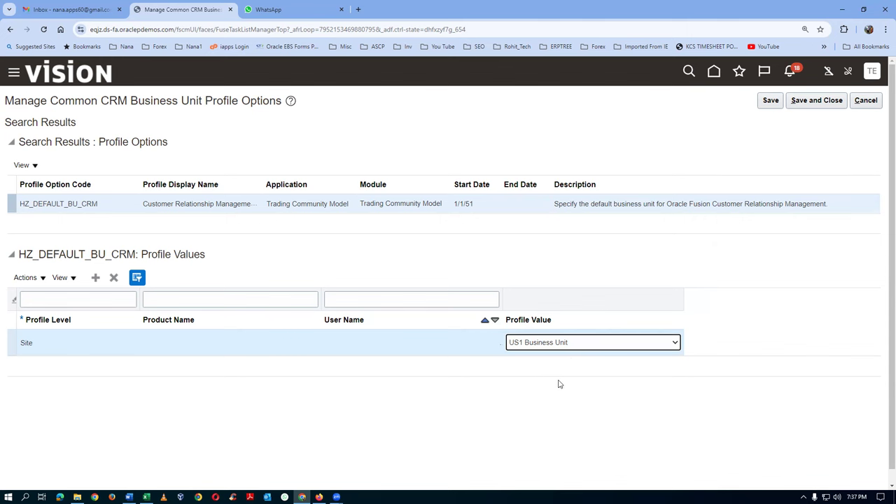
{"action": "left_click", "coordinate": [560, 408]}
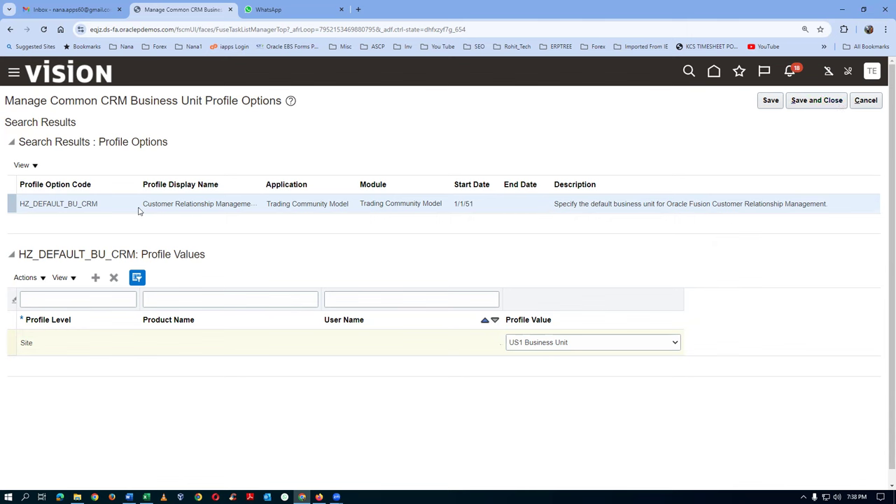
{"action": "left_click", "coordinate": [816, 100]}
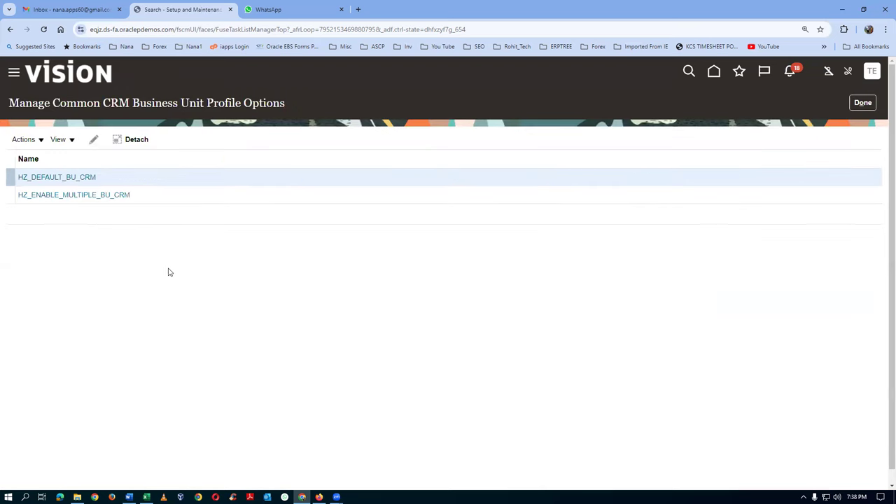
- Confirm HZ_ENABLE_MULTIPLE_BU_CRM is Yes, exit the profile options without changes, and sign out
{"action": "left_click", "coordinate": [85, 196]}
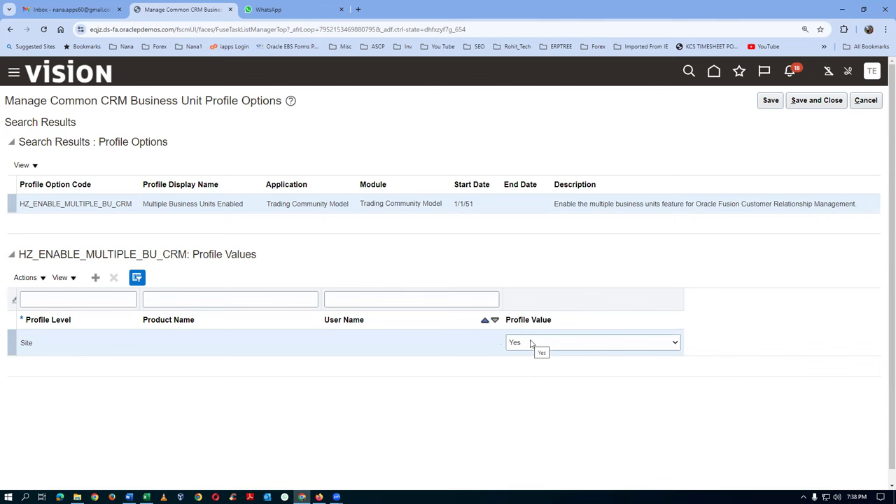
{"action": "left_click", "coordinate": [866, 100]}
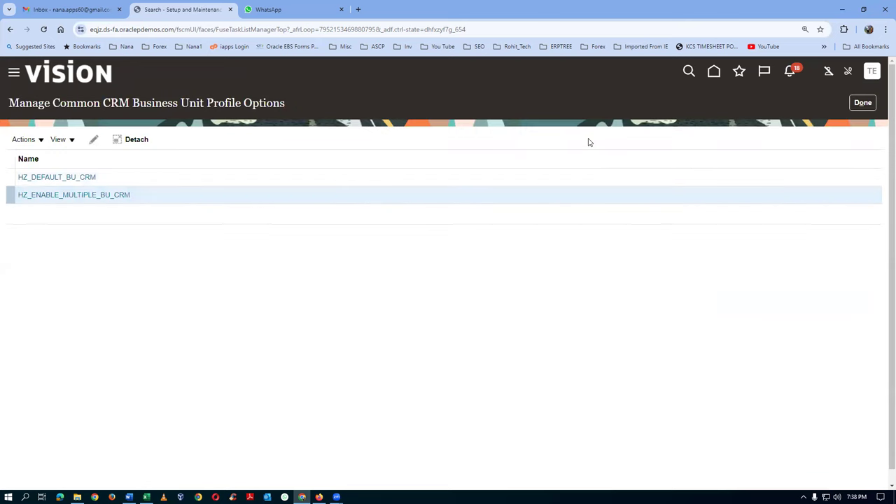
{"action": "left_click", "coordinate": [863, 104]}
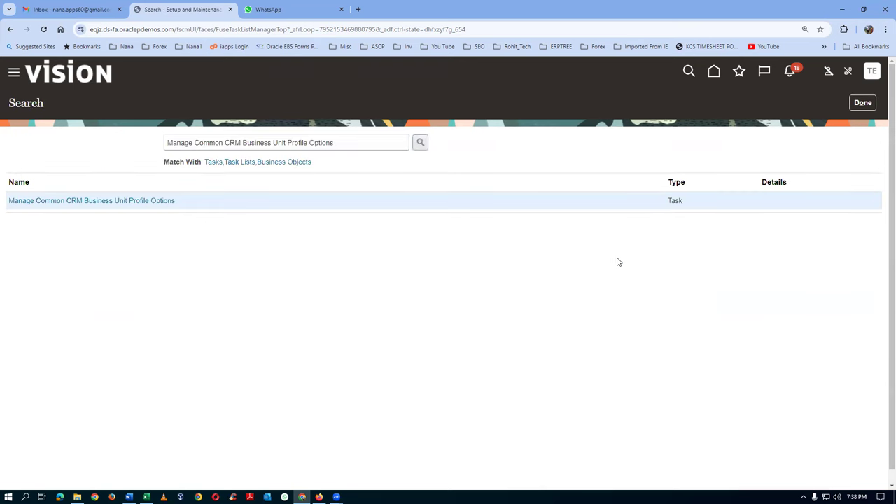
{"action": "left_click", "coordinate": [860, 104]}
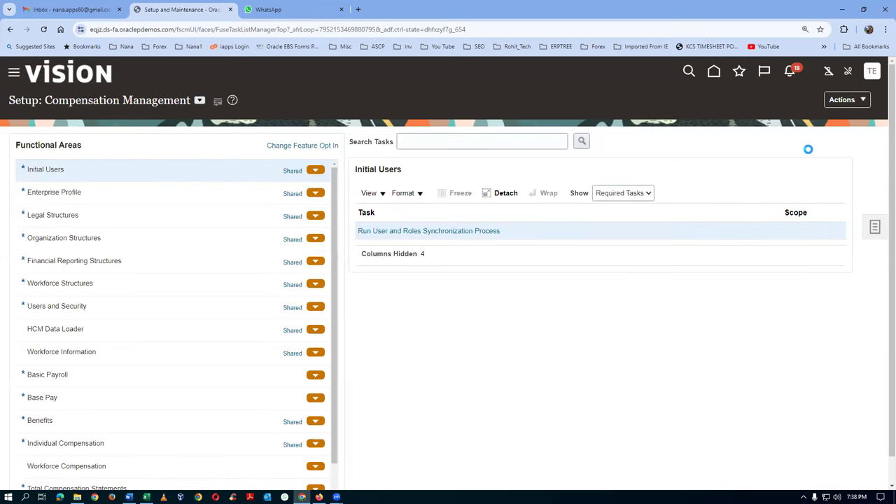
{"action": "left_click", "coordinate": [844, 100]}
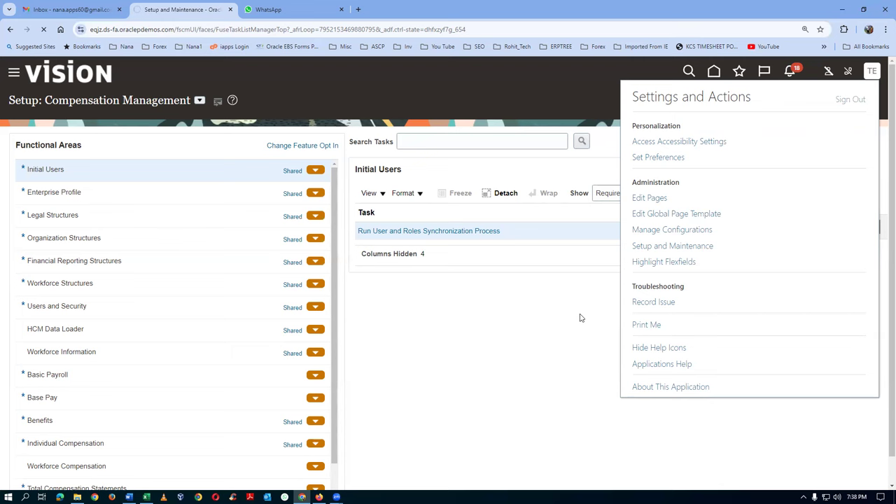
- Confirm the sign-out, then sign back in with the employee account
{"action": "left_click", "coordinate": [428, 260]}
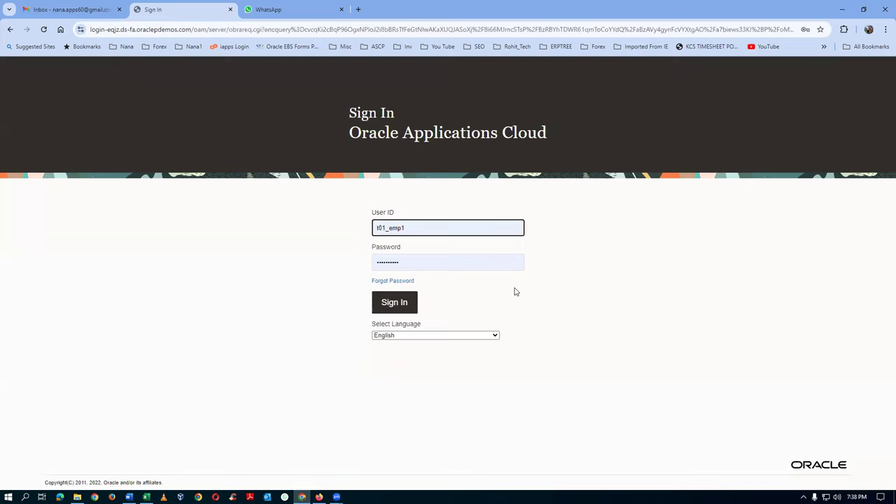
{"action": "left_click", "coordinate": [411, 302]}
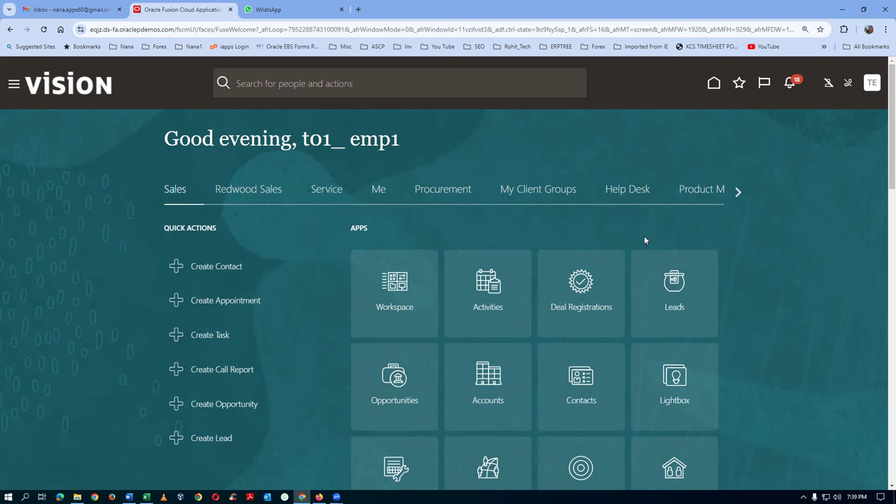
- Bring up the Contract Management app group on the home page and open the Contracts tile
{"action": "left_click", "coordinate": [739, 193]}
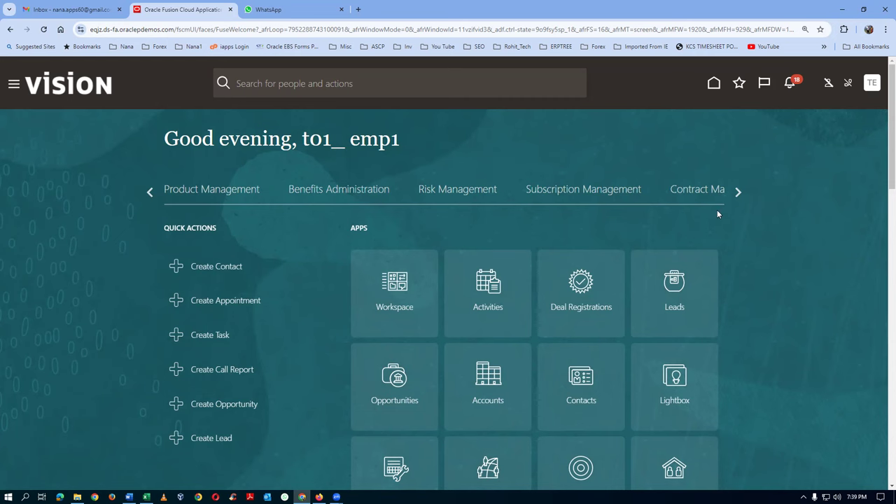
{"action": "left_click", "coordinate": [699, 195]}
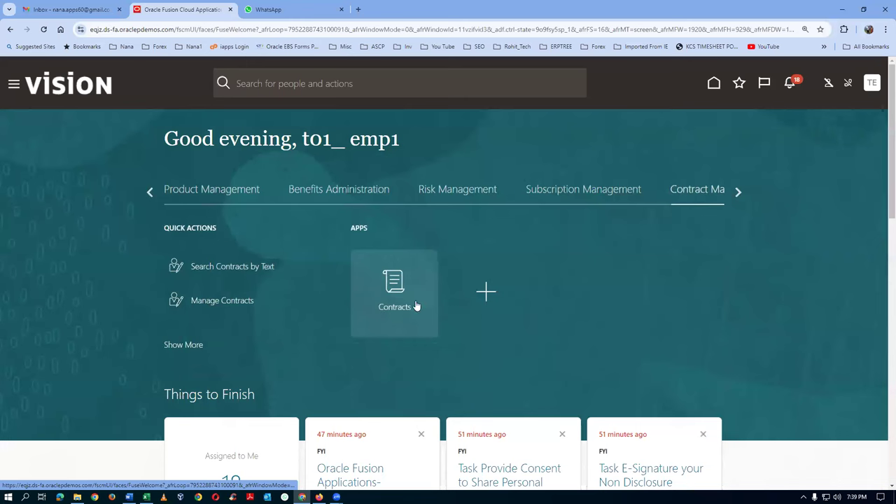
{"action": "left_click", "coordinate": [396, 309]}
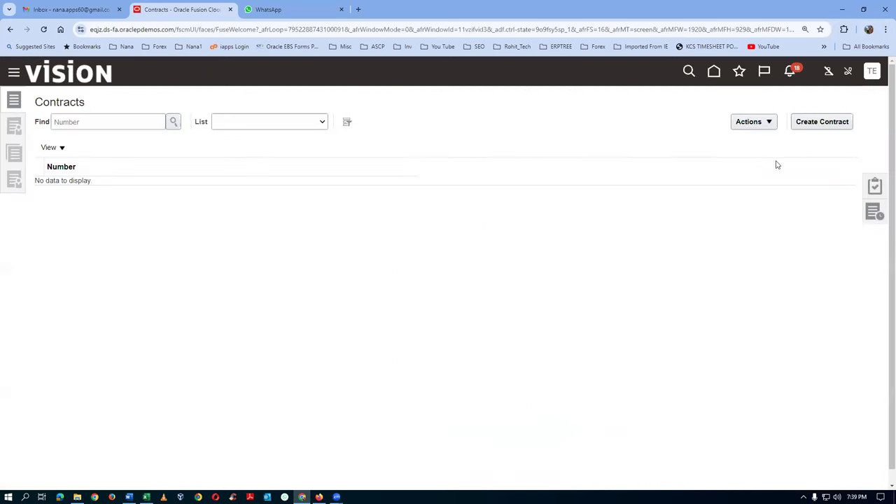
{"action": "left_click", "coordinate": [822, 125]}
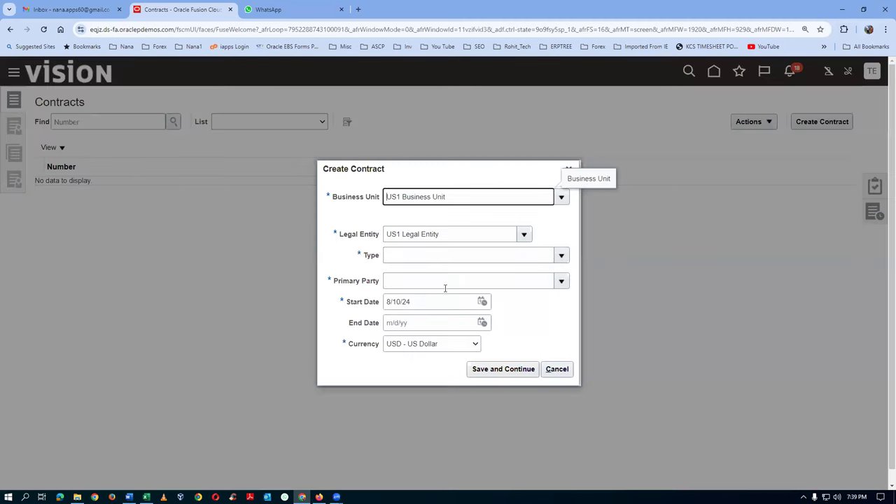
{"action": "left_click", "coordinate": [562, 198]}
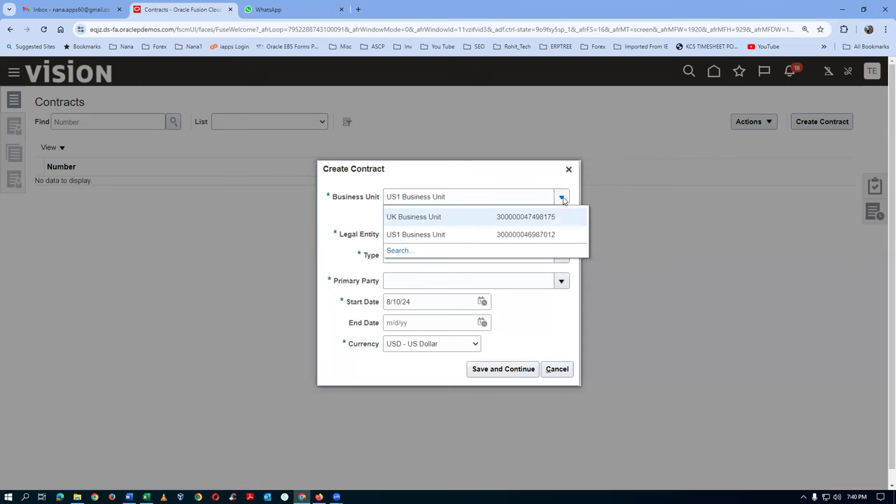
{"action": "left_click", "coordinate": [416, 235]}
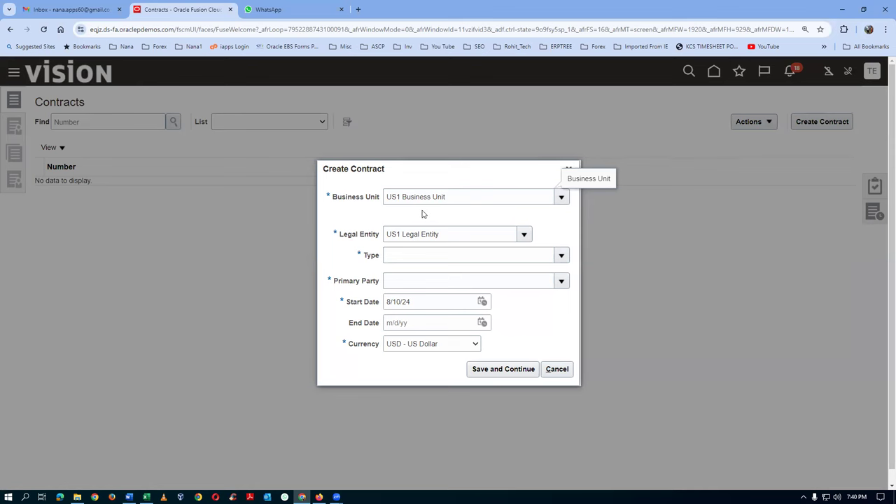
{"action": "left_click", "coordinate": [524, 233]}
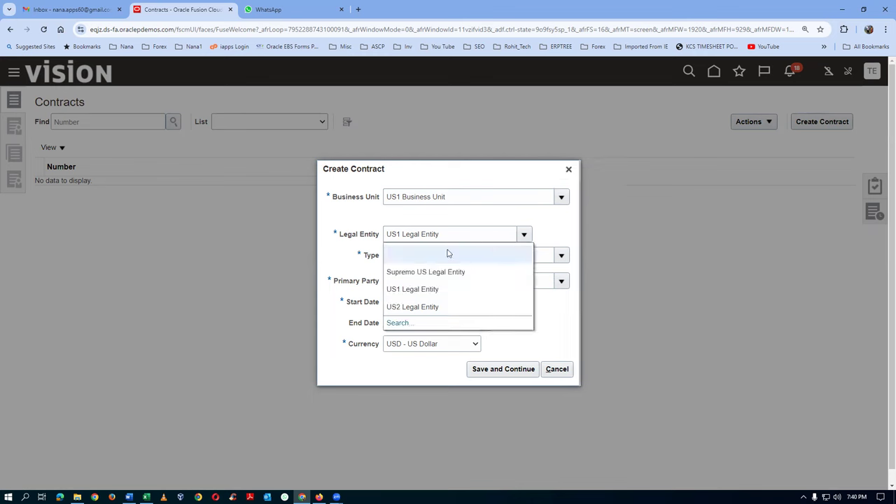
{"action": "left_click", "coordinate": [560, 223]}
{"action": "left_click", "coordinate": [562, 257]}
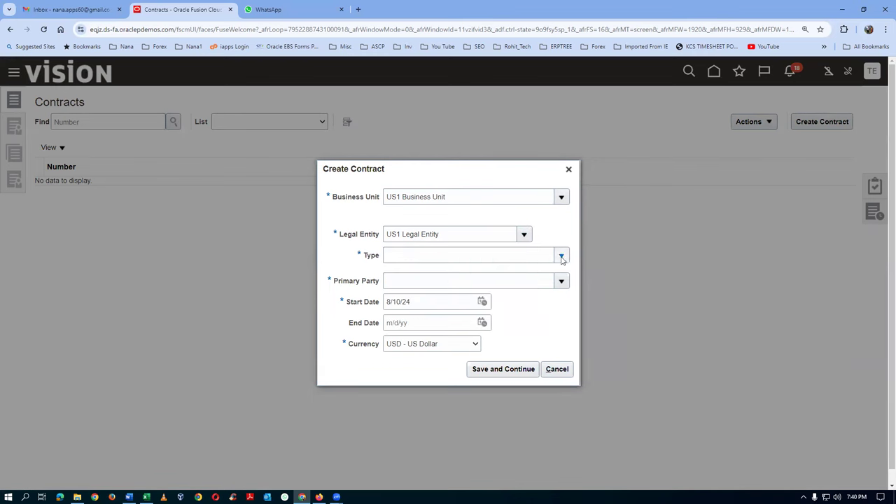
{"action": "left_click", "coordinate": [402, 293]}
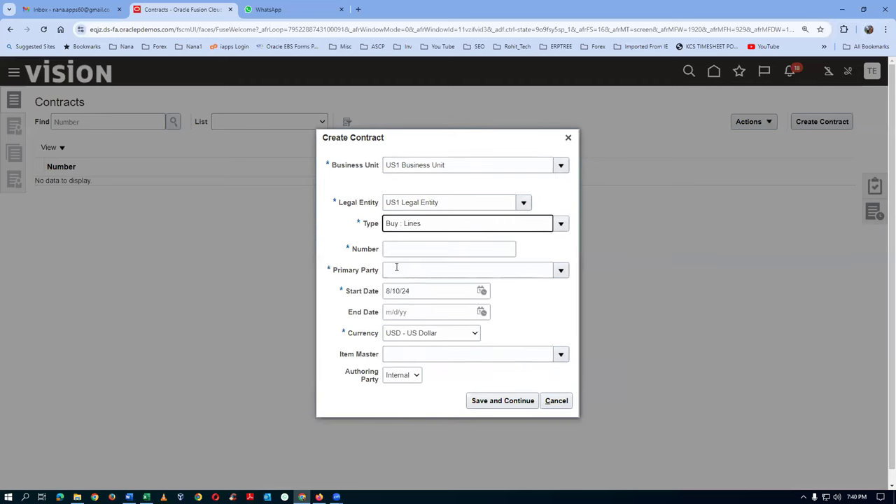
{"action": "left_click", "coordinate": [416, 248]}
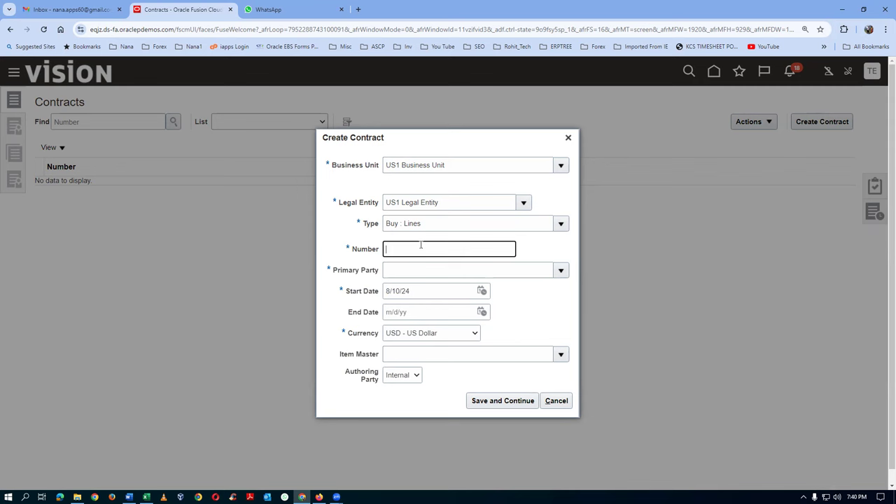
{"action": "left_click", "coordinate": [556, 400]}
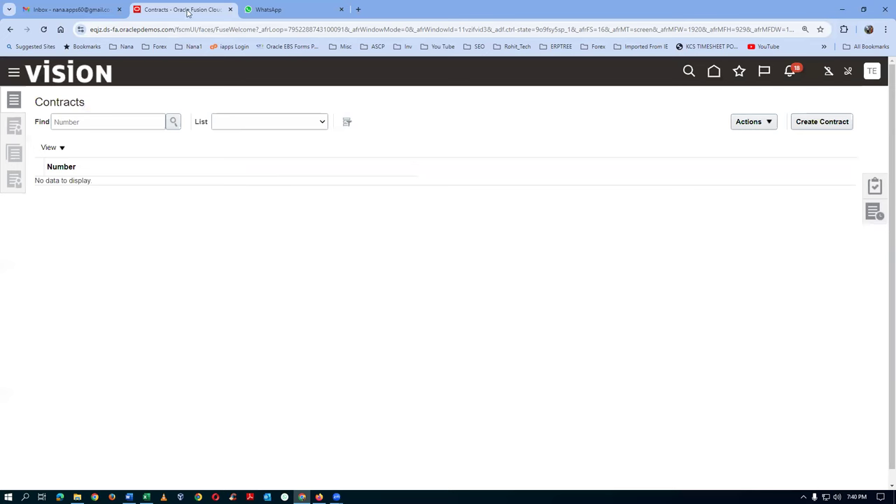
- In a duplicated Contracts tab, search setup tasks for 'man%doc%seq%' and open Manage Document Sequences
{"action": "right_click", "coordinate": [187, 13]}
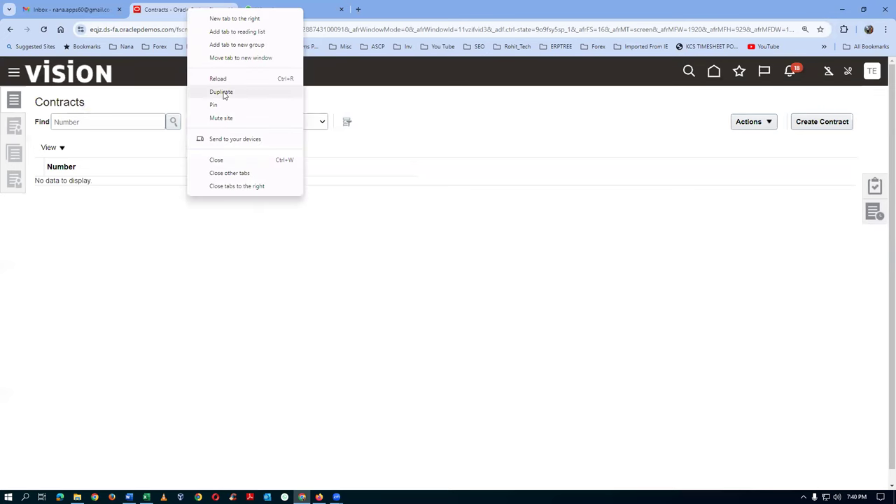
{"action": "left_click", "coordinate": [222, 92]}
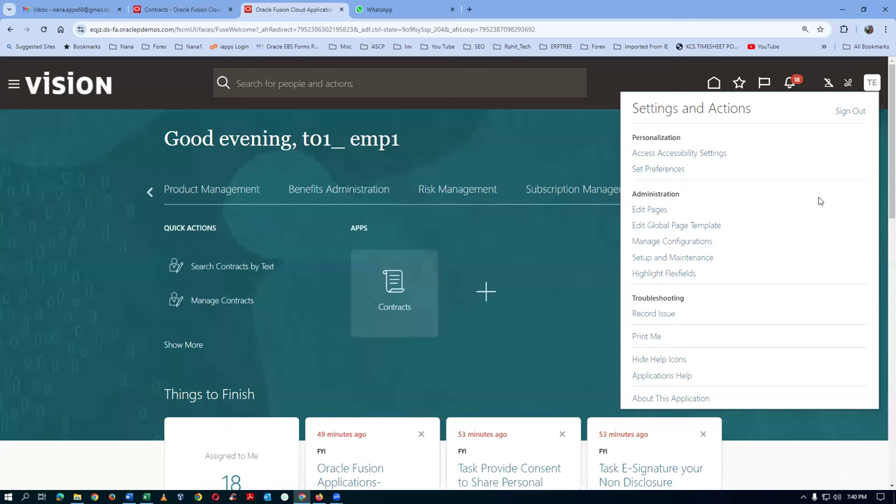
{"action": "left_click", "coordinate": [673, 259]}
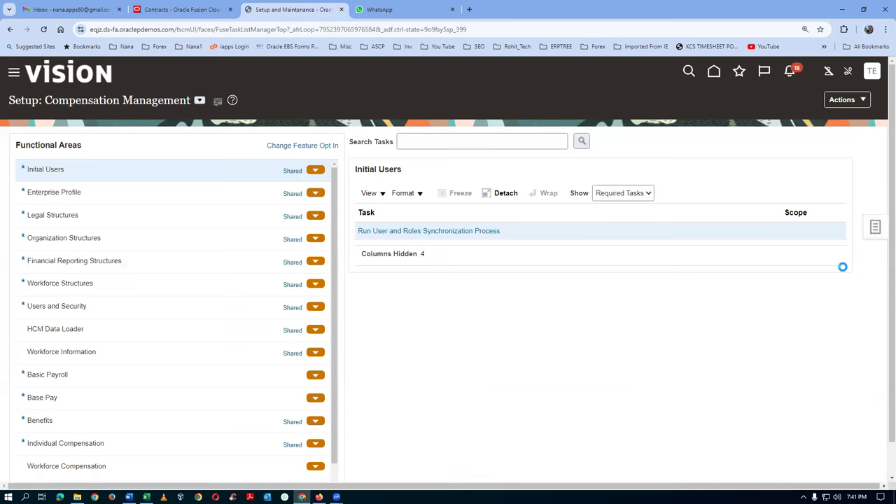
{"action": "left_click", "coordinate": [407, 142]}
{"action": "type", "text": "man%doc"}
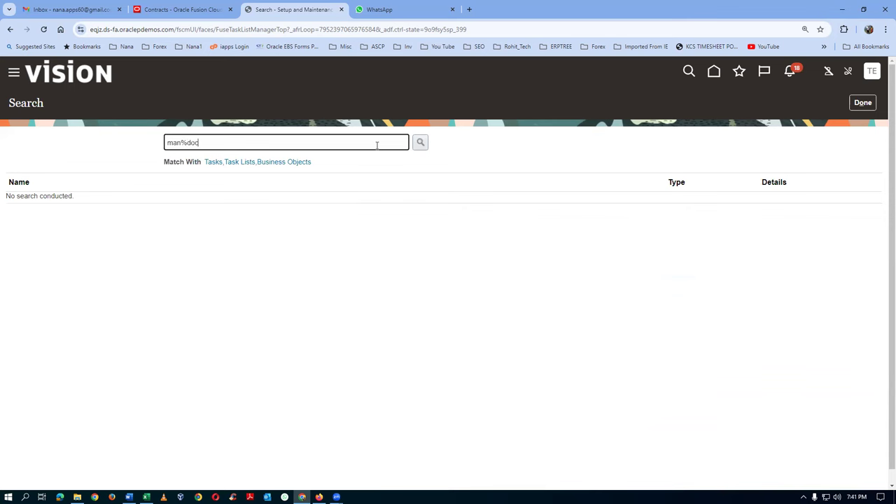
{"action": "type", "text": "%seq%"}
{"action": "key", "text": "Return"}
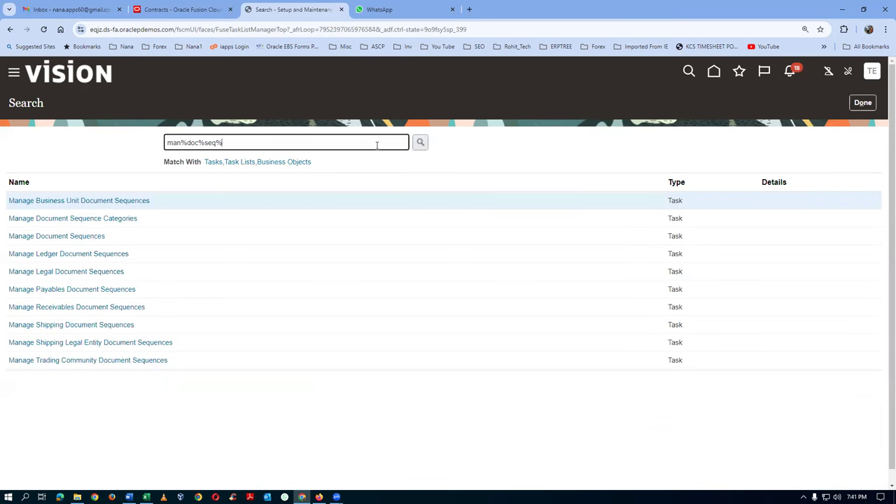
{"action": "left_click", "coordinate": [57, 236]}
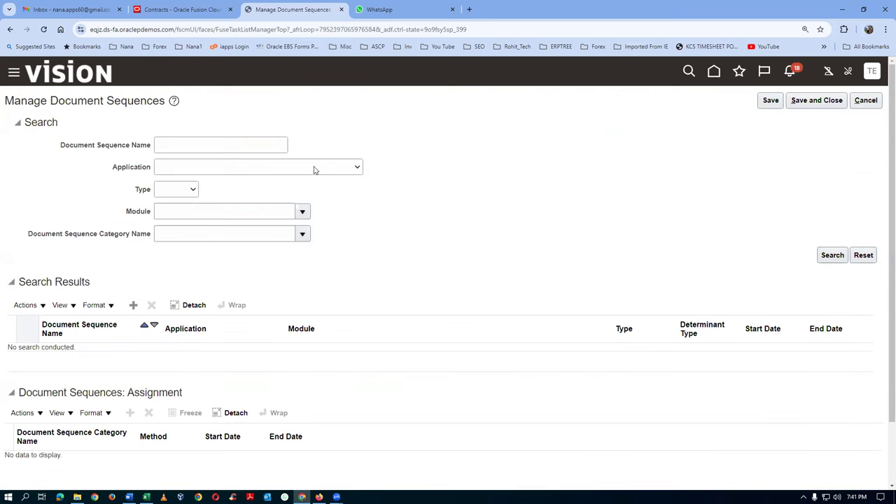
- Search the document sequences for the Enterprise Contracts application
{"action": "left_click", "coordinate": [314, 168]}
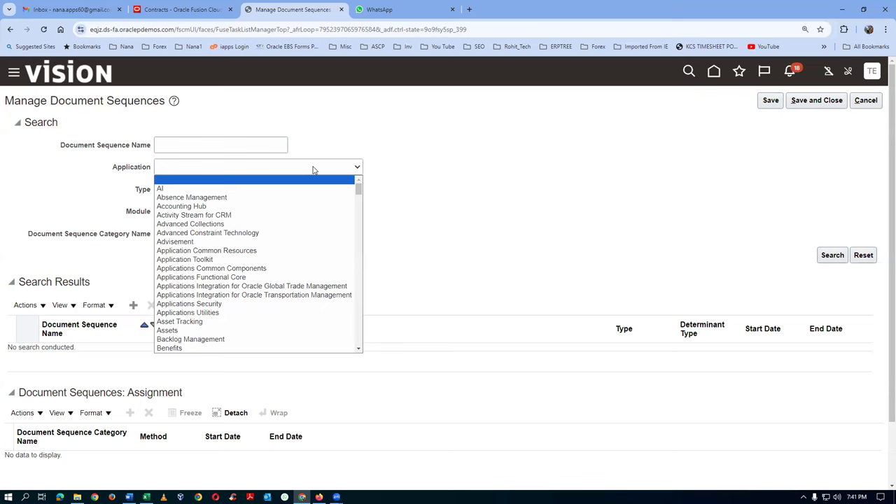
{"action": "type", "text": "en"}
{"action": "key", "text": "Down"}
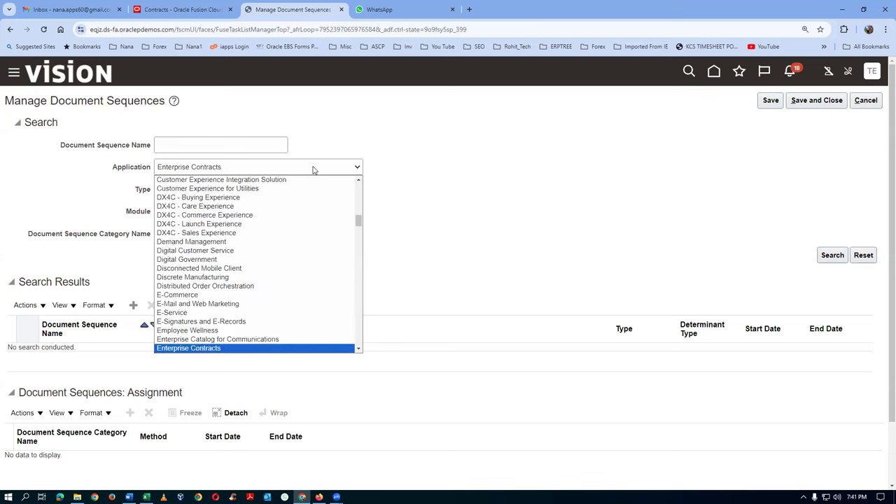
{"action": "key", "text": "Return"}
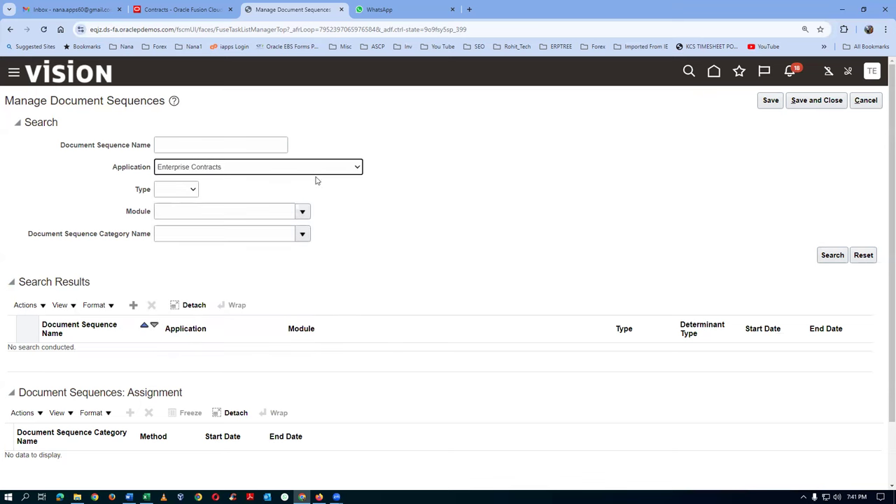
{"action": "left_click", "coordinate": [833, 256]}
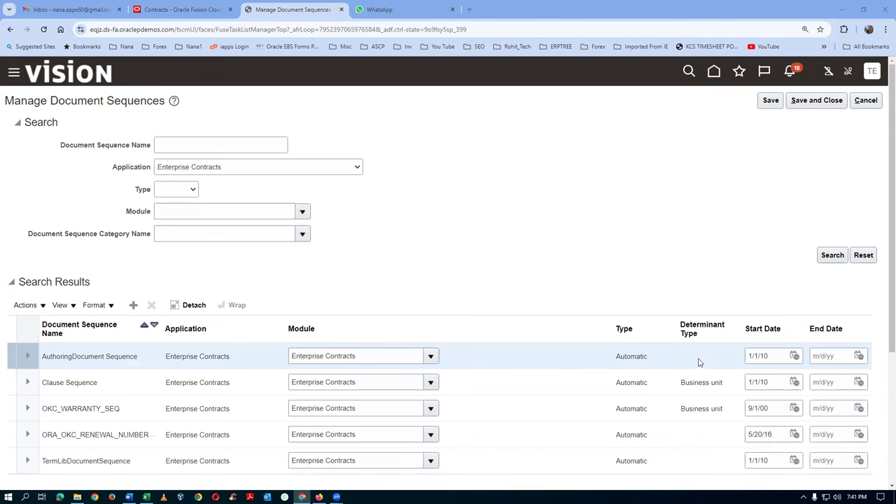
- Give the AuthoringDocument Sequence an initial value of 1000, then save and close
{"action": "left_click", "coordinate": [27, 357]}
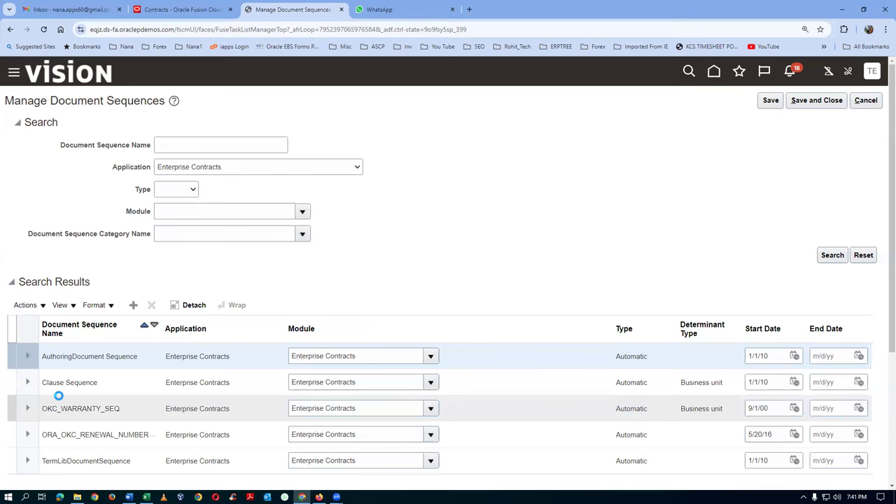
{"action": "left_click", "coordinate": [91, 385]}
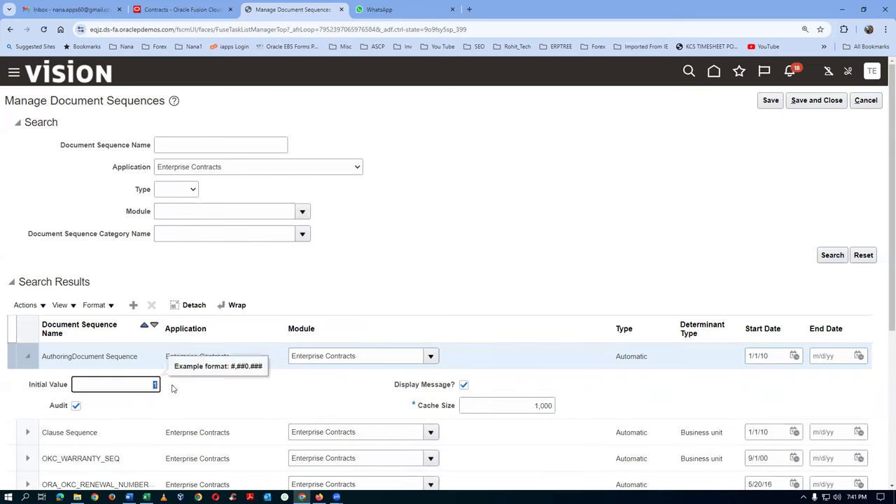
{"action": "type", "text": "1"}
{"action": "left_click", "coordinate": [367, 289]}
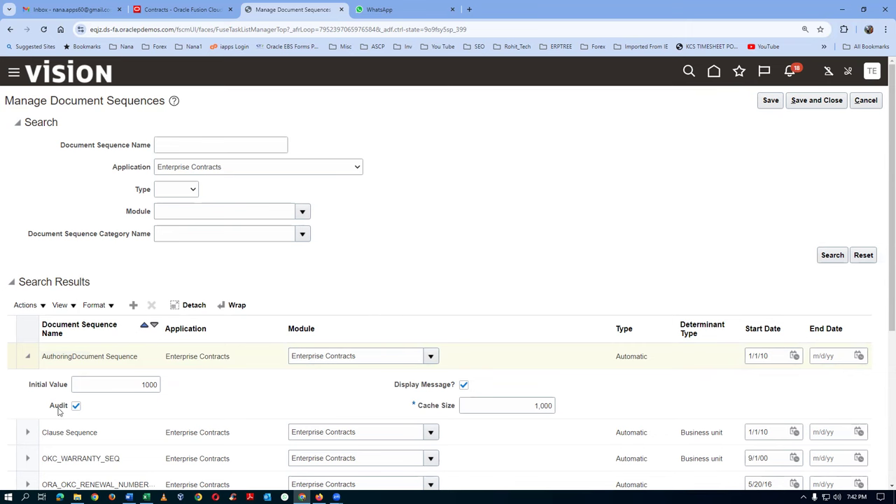
{"action": "scroll", "coordinate": [90, 384], "scroll_direction": "down", "scroll_amount": 2}
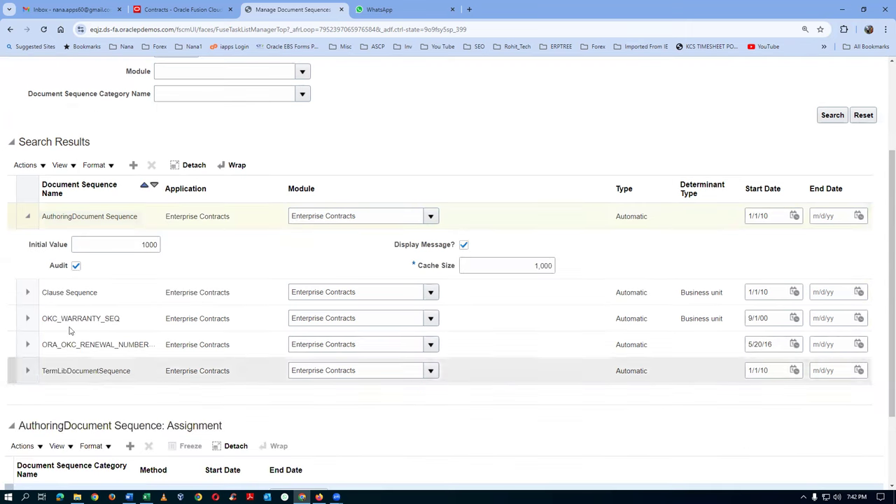
{"action": "scroll", "coordinate": [42, 320], "scroll_direction": "down", "scroll_amount": 2}
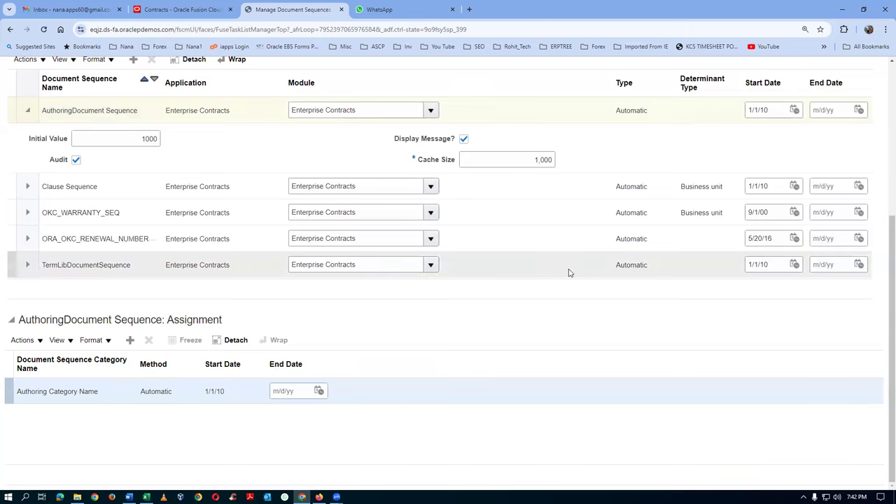
{"action": "scroll", "coordinate": [569, 274], "scroll_direction": "up", "scroll_amount": 4}
{"action": "left_click", "coordinate": [815, 103]}
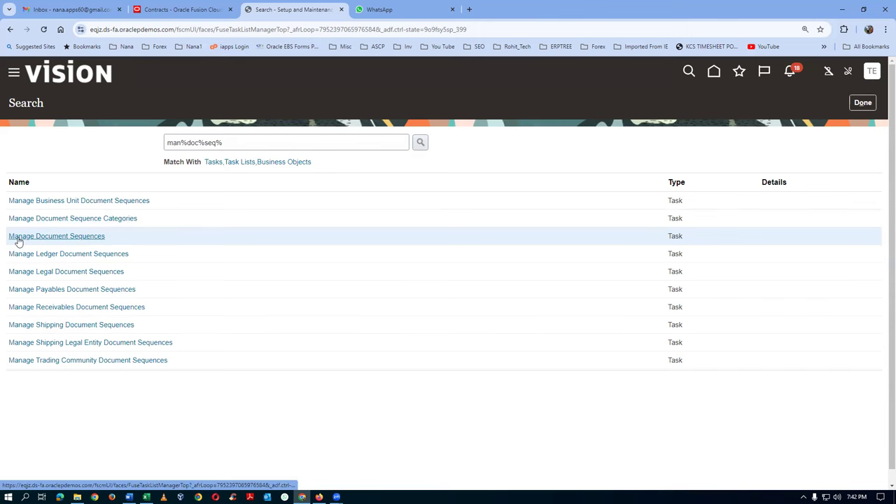
- Duplicate the setup task search browser tab
{"action": "left_click", "coordinate": [181, 10]}
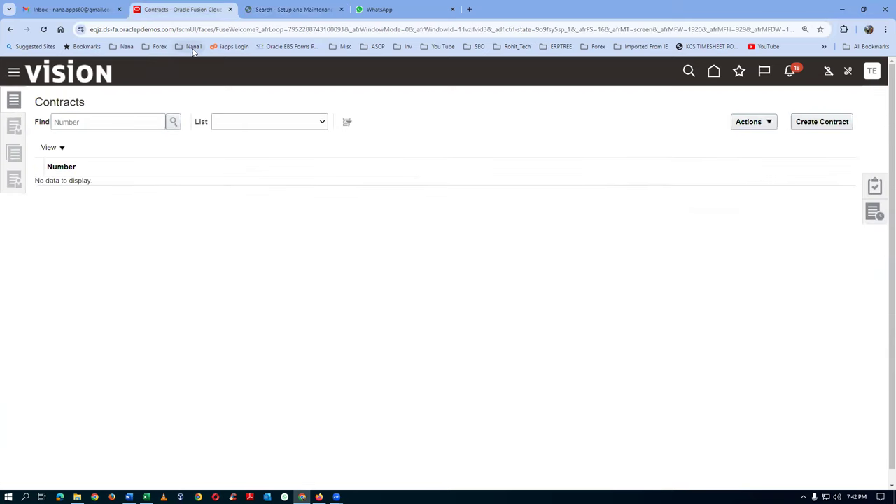
{"action": "left_click", "coordinate": [292, 9]}
{"action": "right_click", "coordinate": [293, 11]}
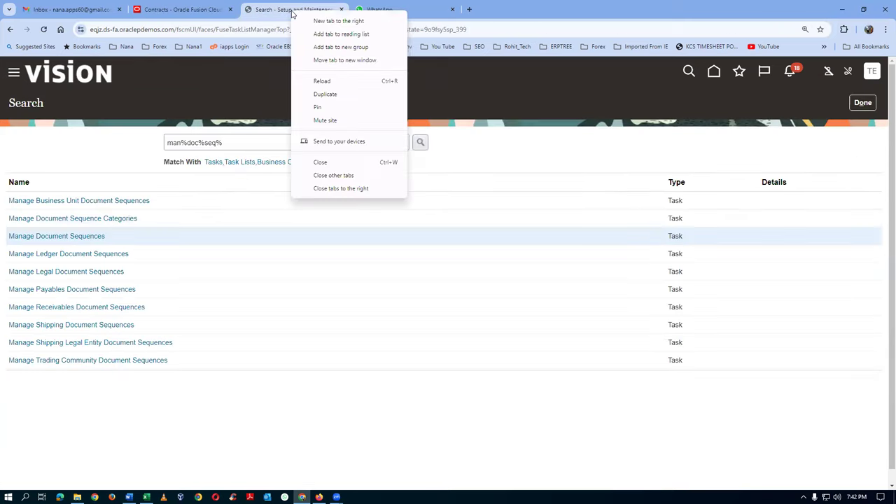
{"action": "left_click", "coordinate": [322, 96]}
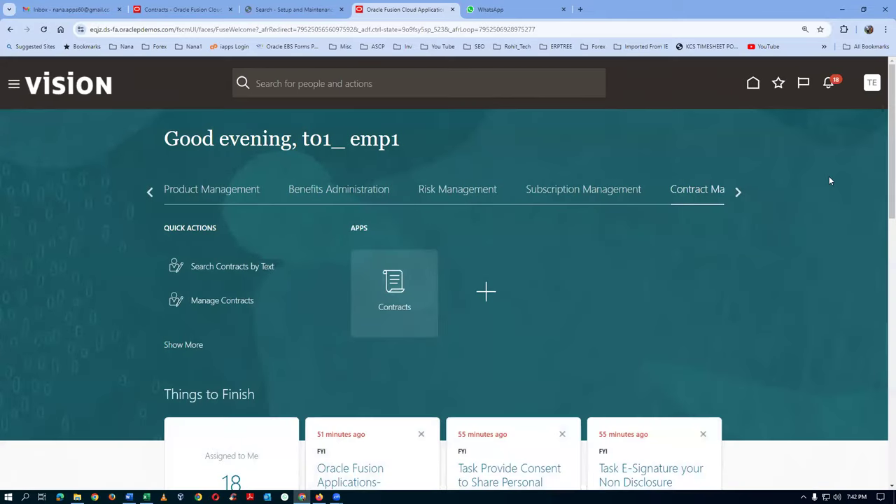
- Search setup tasks for 'man%cont%type%' in Setup and Maintenance and open Manage Contact Types
{"action": "left_click", "coordinate": [684, 259]}
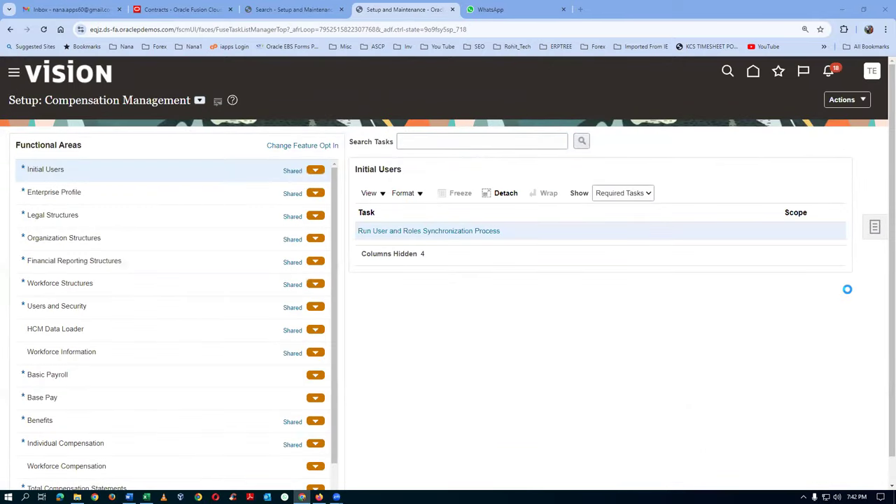
{"action": "left_click", "coordinate": [771, 231]}
{"action": "left_click", "coordinate": [293, 145]}
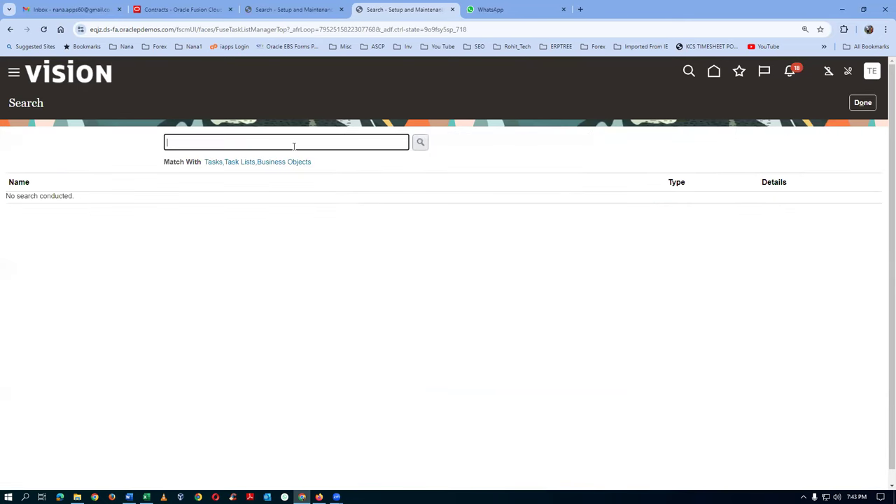
{"action": "type", "text": "man%cont%type%"}
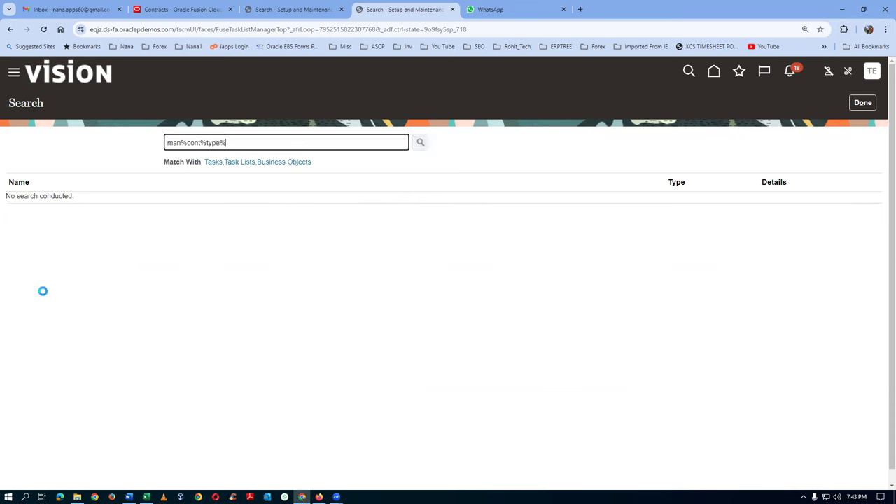
{"action": "key", "text": "Return"}
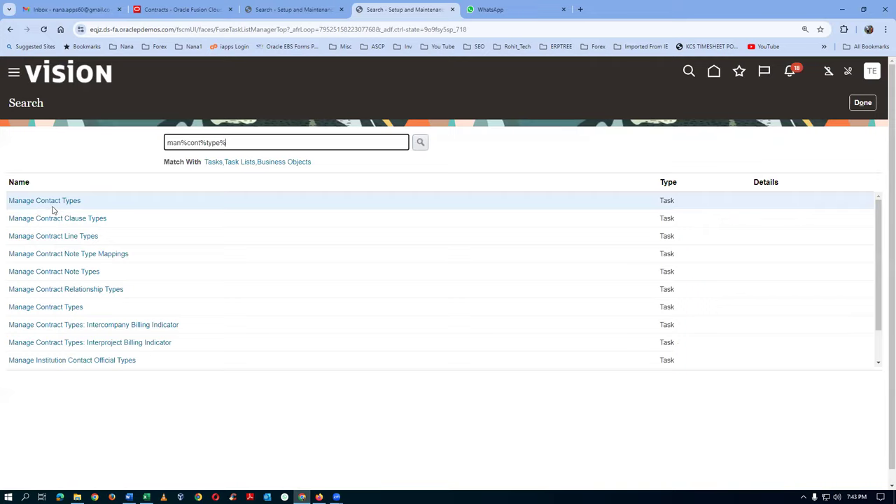
{"action": "left_click", "coordinate": [51, 202]}
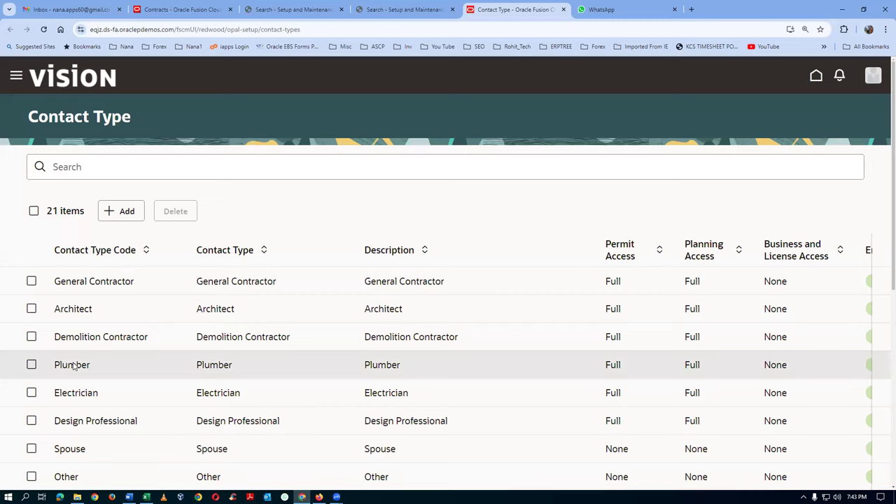
- Browse the Contact Type list, enter 'Bu' in its search, then bring Excel to the front
{"action": "scroll", "coordinate": [73, 365], "scroll_direction": "down", "scroll_amount": 2}
{"action": "scroll", "coordinate": [73, 365], "scroll_direction": "down", "scroll_amount": 2}
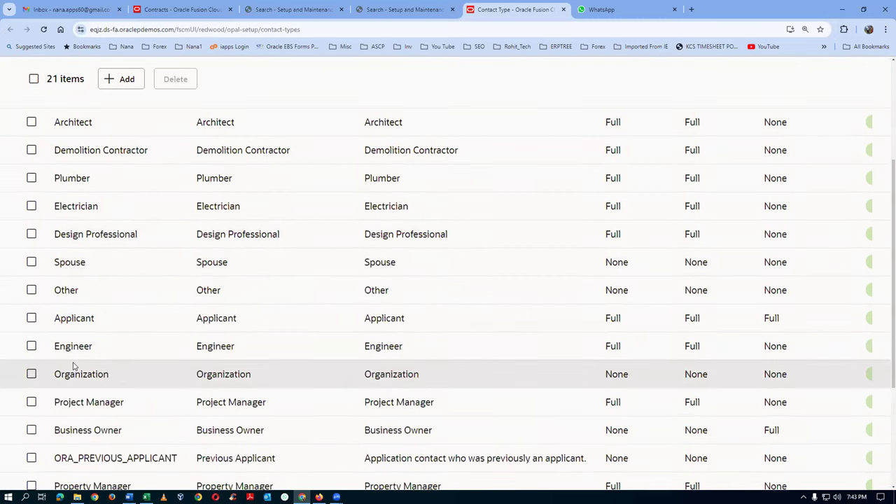
{"action": "scroll", "coordinate": [74, 365], "scroll_direction": "down", "scroll_amount": 2}
{"action": "scroll", "coordinate": [73, 365], "scroll_direction": "down", "scroll_amount": 1}
{"action": "scroll", "coordinate": [73, 365], "scroll_direction": "up", "scroll_amount": 5}
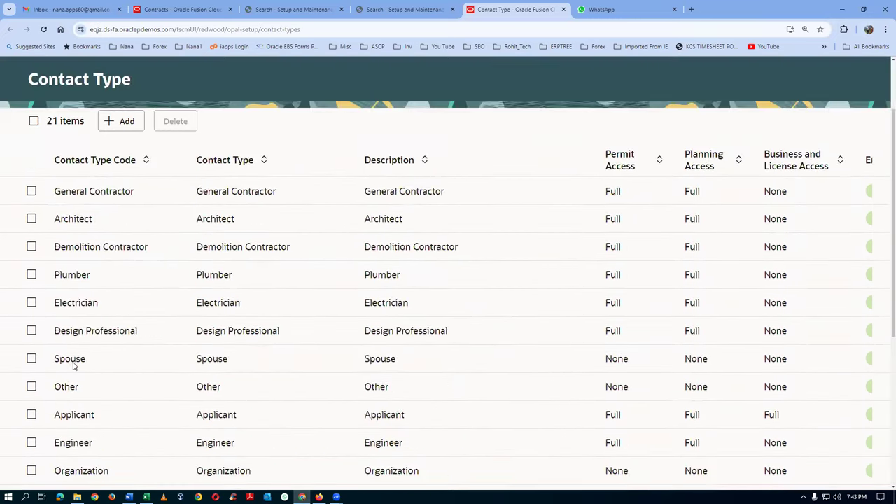
{"action": "scroll", "coordinate": [74, 365], "scroll_direction": "up", "scroll_amount": 2}
{"action": "left_click", "coordinate": [65, 165]}
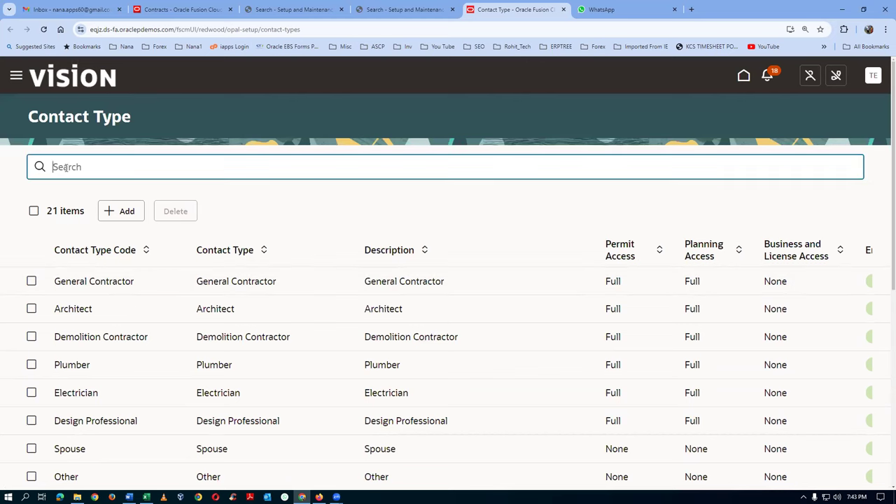
{"action": "type", "text": "Buy"}
{"action": "key", "text": "alt+Tab"}
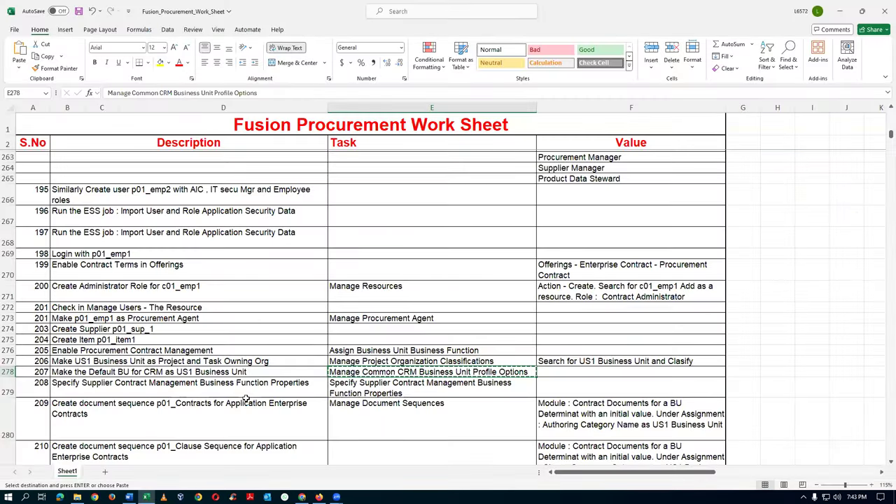
- Copy the 'Manage Contract Types' task name from cell E285 and go back to the browser
{"action": "left_click", "coordinate": [397, 351]}
{"action": "scroll", "coordinate": [396, 360], "scroll_direction": "down", "scroll_amount": 2}
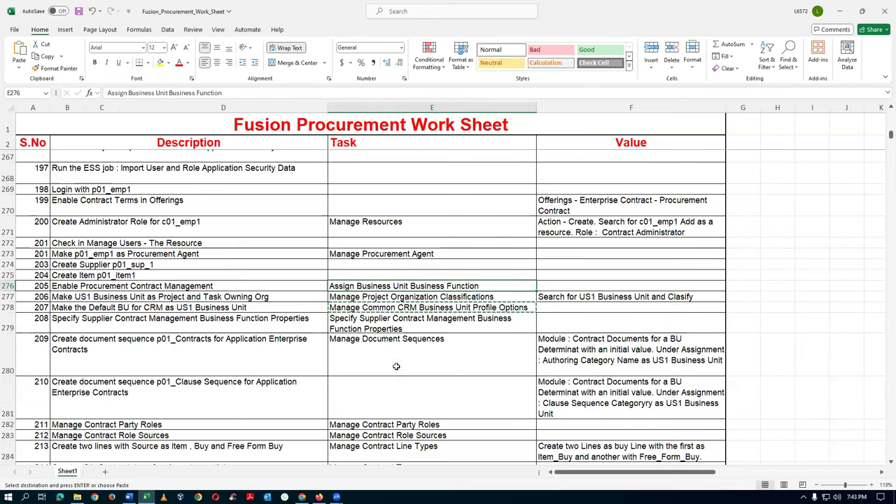
{"action": "scroll", "coordinate": [396, 366], "scroll_direction": "down", "scroll_amount": 2}
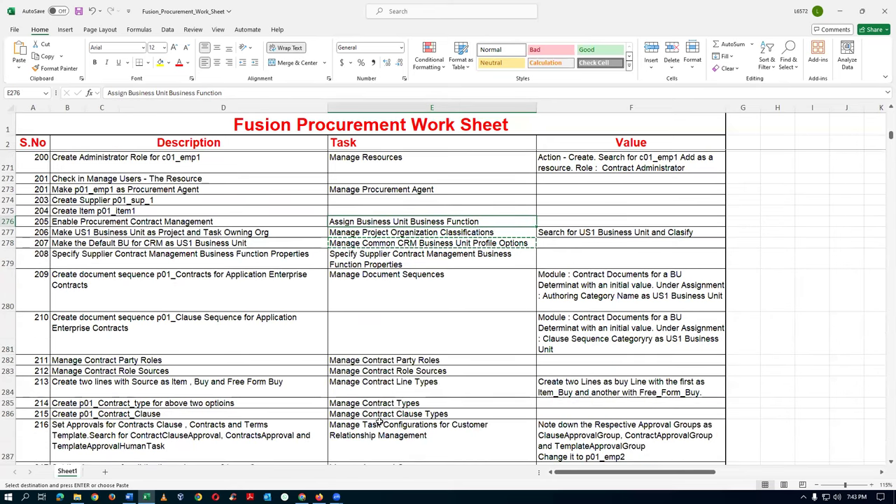
{"action": "left_click", "coordinate": [369, 404]}
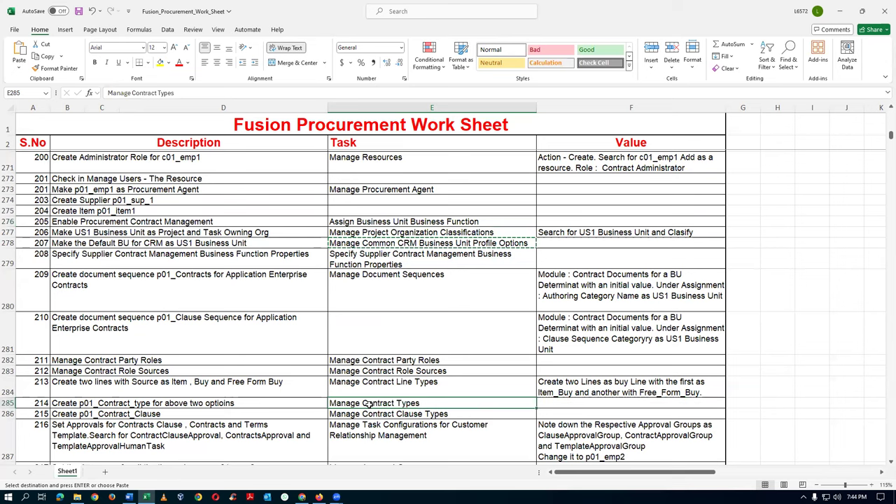
{"action": "key", "text": "ctrl+c"}
{"action": "key", "text": "alt+Tab"}
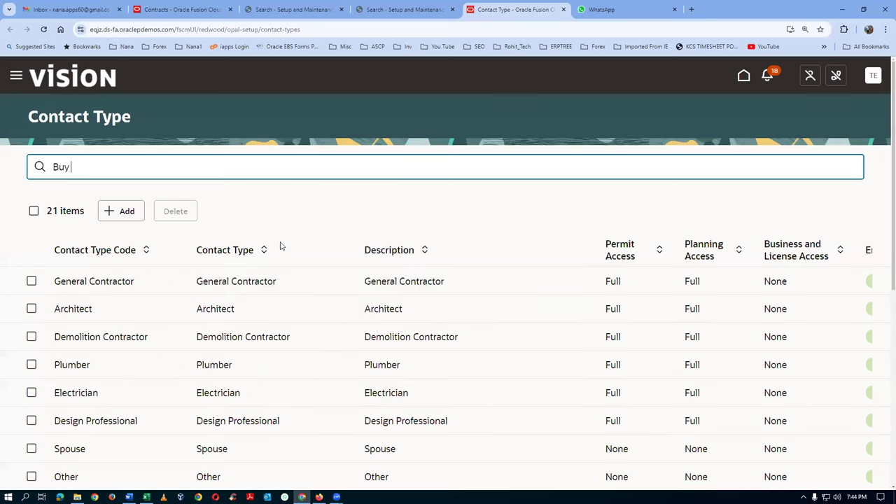
- Search contact types for 'Buy', then close the Contact Type tab after it finds nothing
{"action": "key", "text": "Return"}
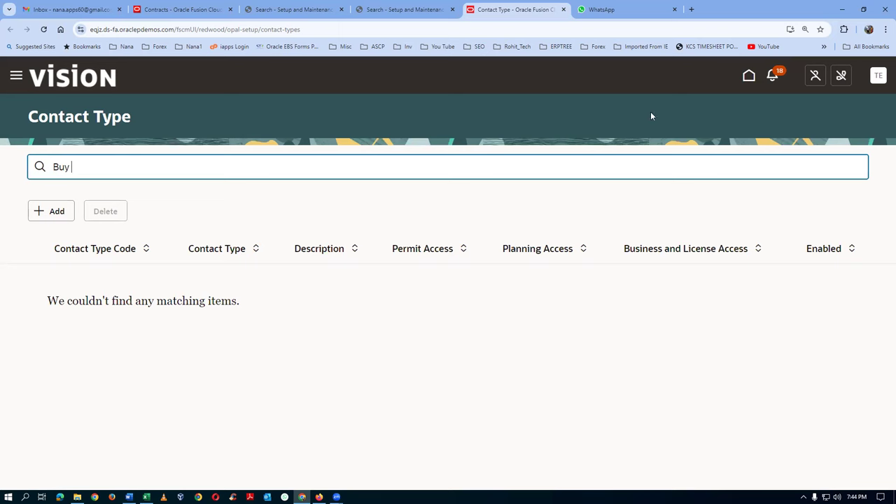
{"action": "left_click", "coordinate": [563, 9]}
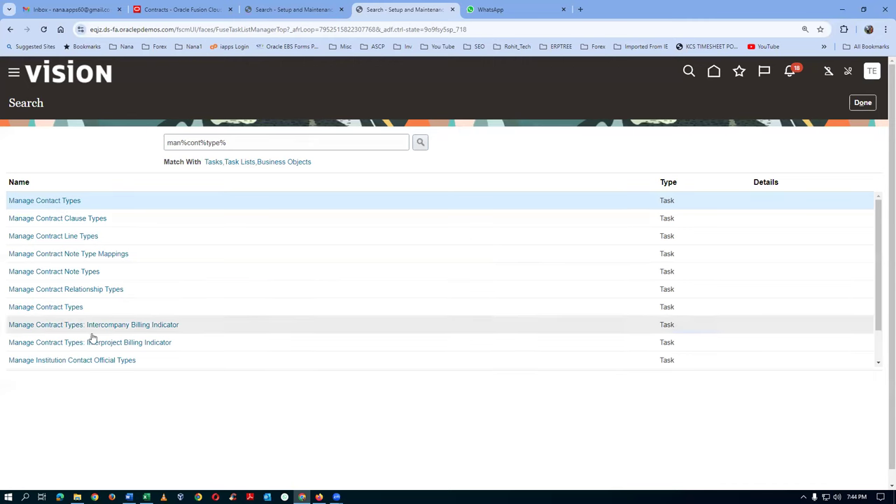
- Open Buy : Lines in Manage Contract Types for editing, then begin Create Contract on the Contracts tab
{"action": "left_click", "coordinate": [68, 309]}
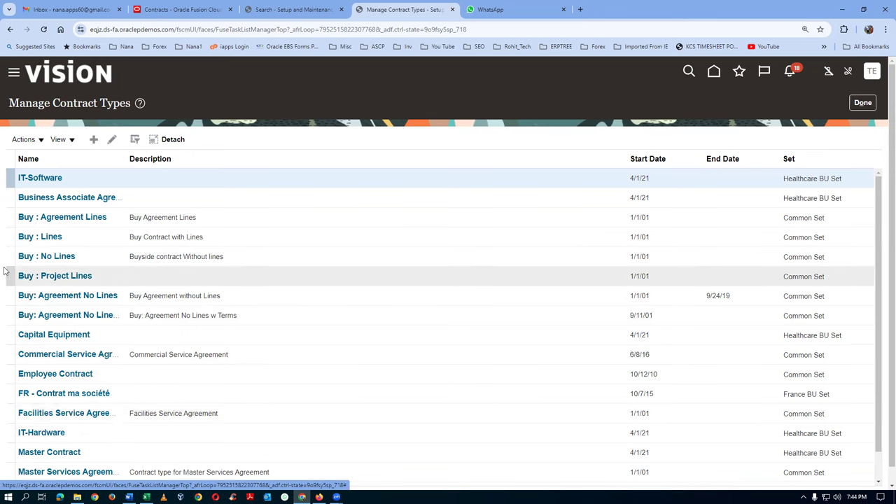
{"action": "left_click", "coordinate": [72, 238]}
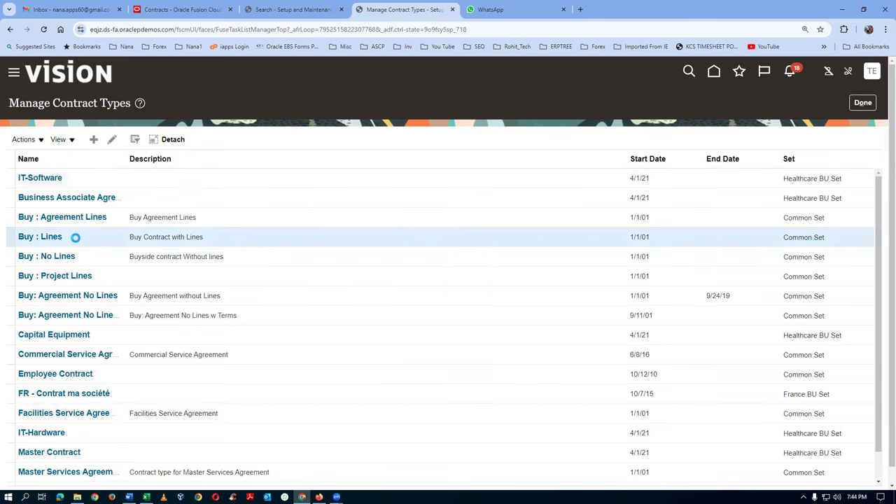
{"action": "left_click", "coordinate": [112, 143]}
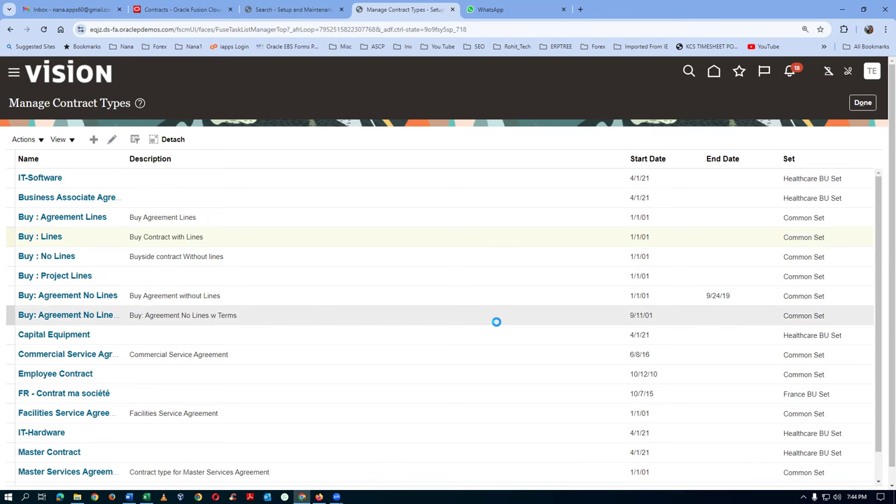
{"action": "key", "text": "ctrl+2"}
{"action": "left_click", "coordinate": [822, 122]}
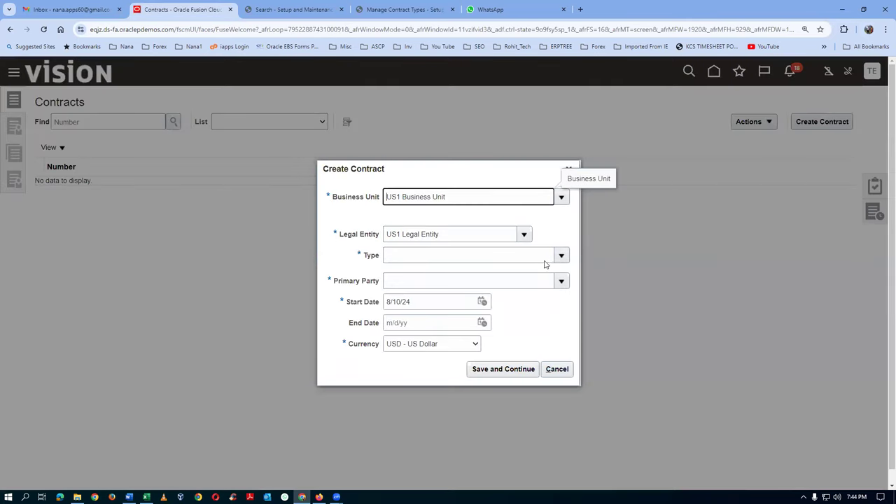
- Choose contract type Buy : Lines and see it requires a manual Number. Cancel, then return to editing Buy : Lines
{"action": "left_click", "coordinate": [561, 256]}
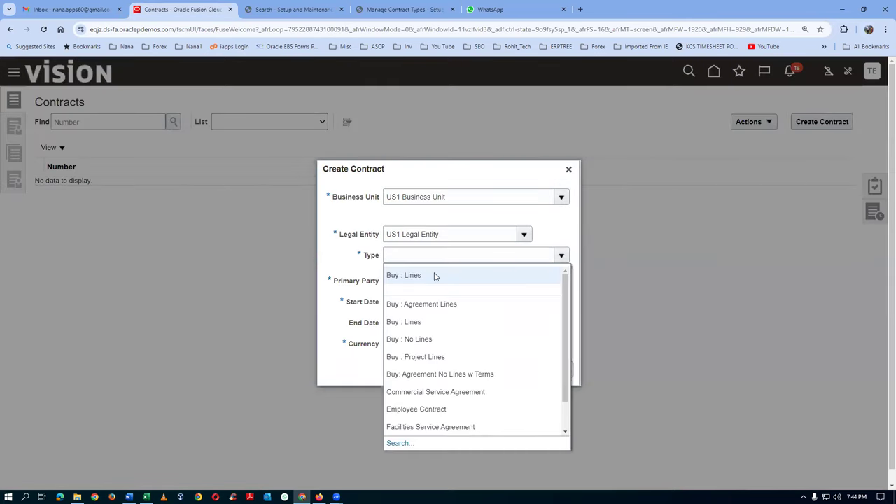
{"action": "left_click", "coordinate": [434, 277]}
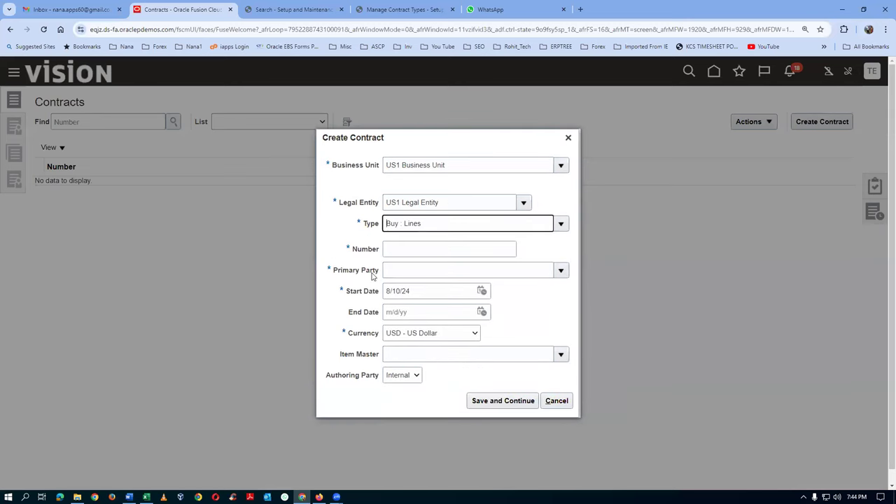
{"action": "left_click", "coordinate": [400, 250]}
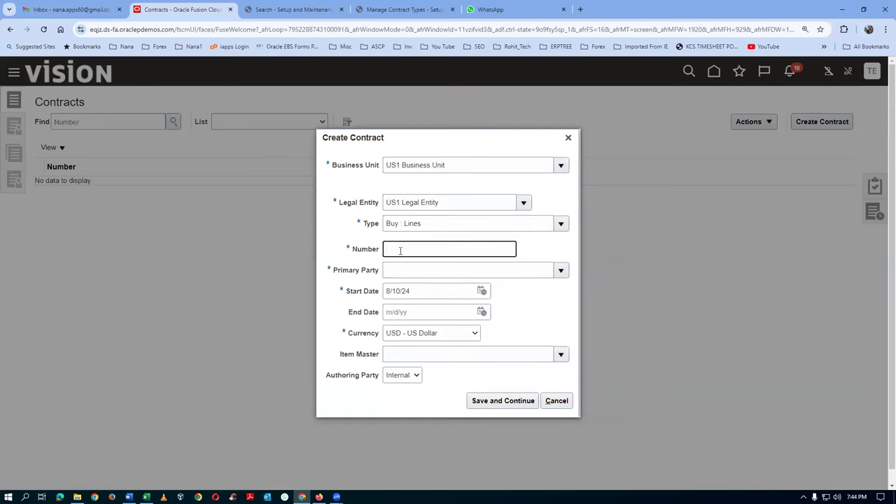
{"action": "left_click", "coordinate": [556, 401]}
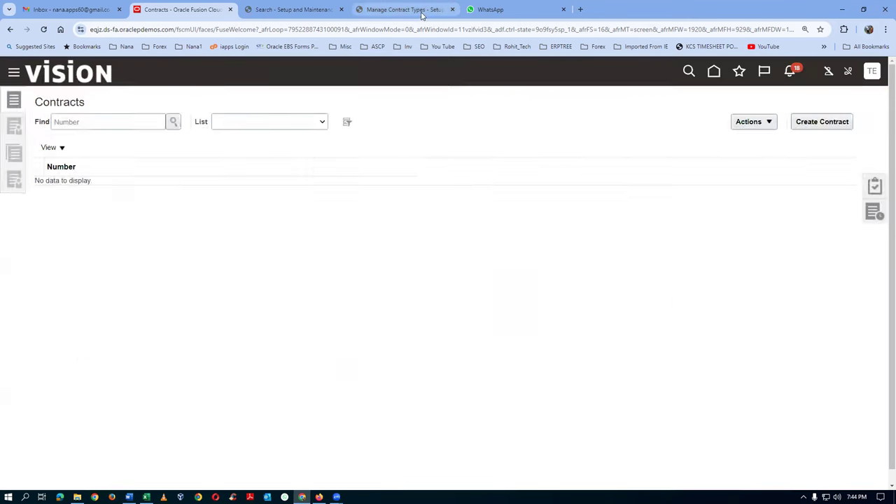
{"action": "left_click", "coordinate": [418, 10]}
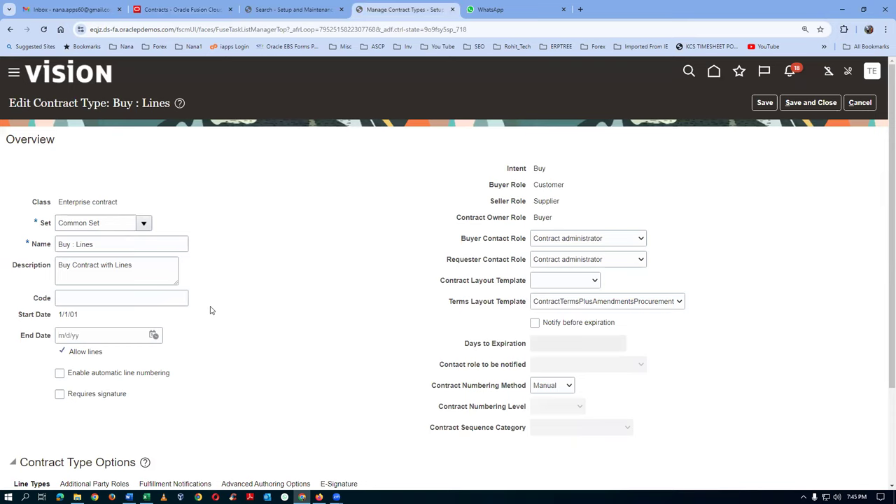
- Set contract numbering to Automatic with the Authoring Category Name sequence category, and enable automatic line numbering
{"action": "scroll", "coordinate": [414, 311], "scroll_direction": "down", "scroll_amount": 2}
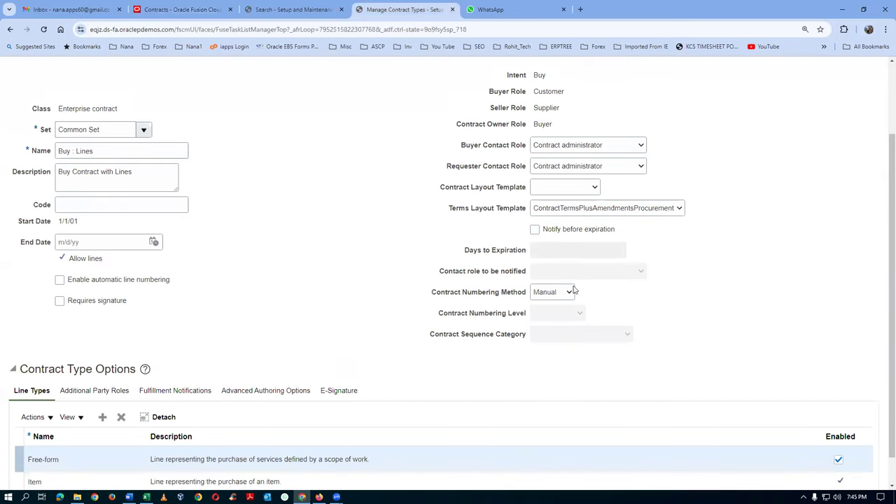
{"action": "left_click", "coordinate": [547, 297]}
{"action": "left_click", "coordinate": [550, 305]}
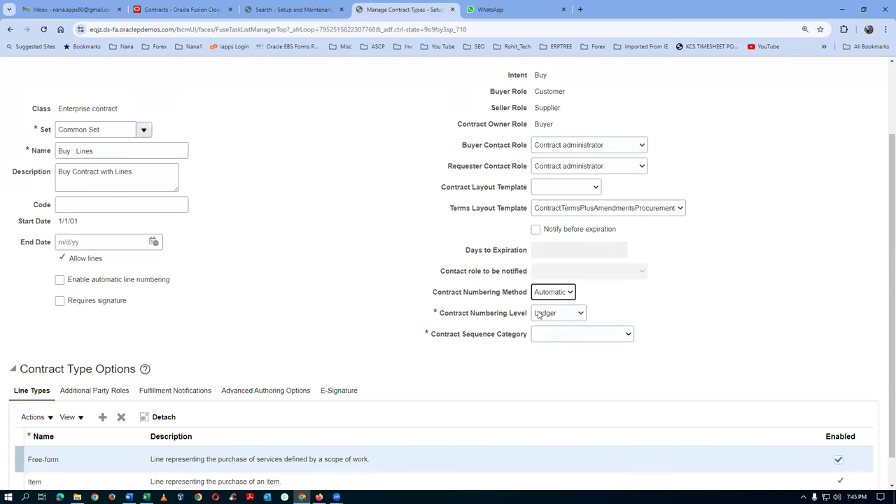
{"action": "left_click", "coordinate": [541, 315]}
{"action": "left_click", "coordinate": [538, 329]}
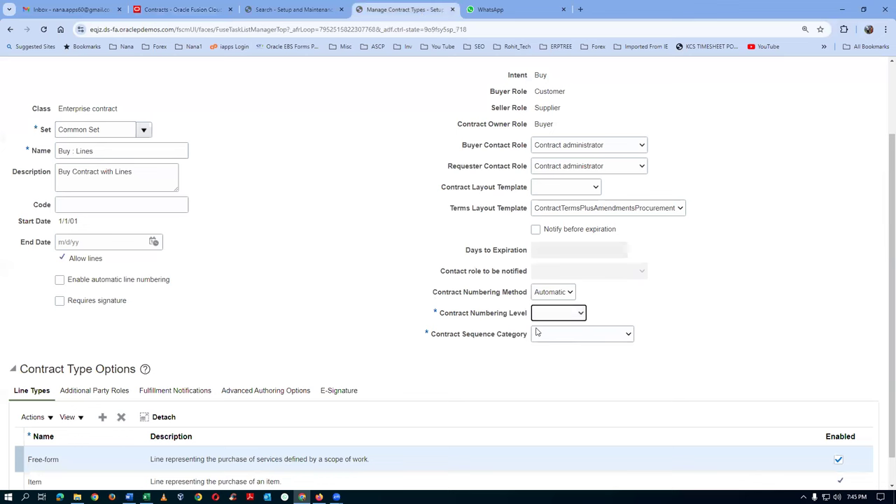
{"action": "left_click", "coordinate": [571, 336]}
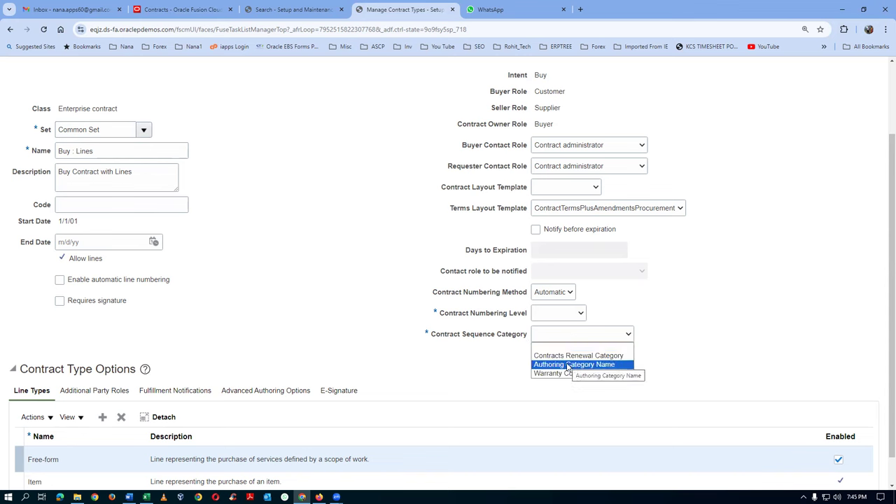
{"action": "left_click", "coordinate": [568, 366]}
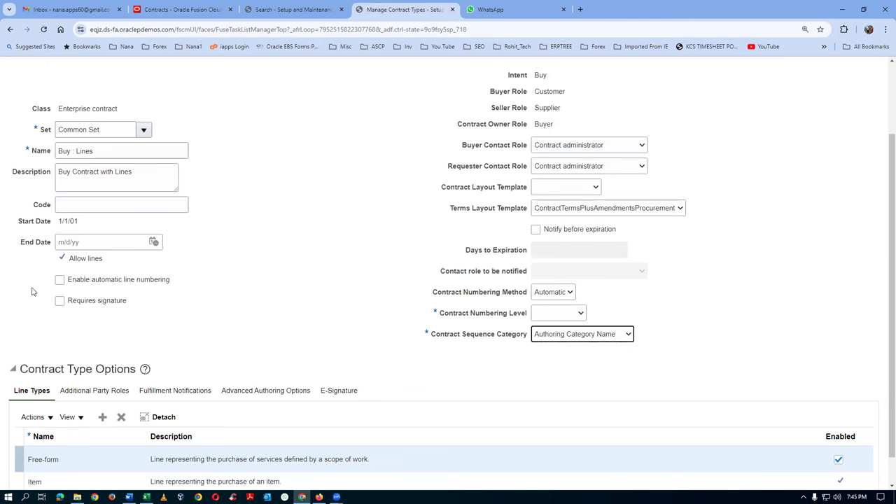
{"action": "left_click", "coordinate": [59, 280]}
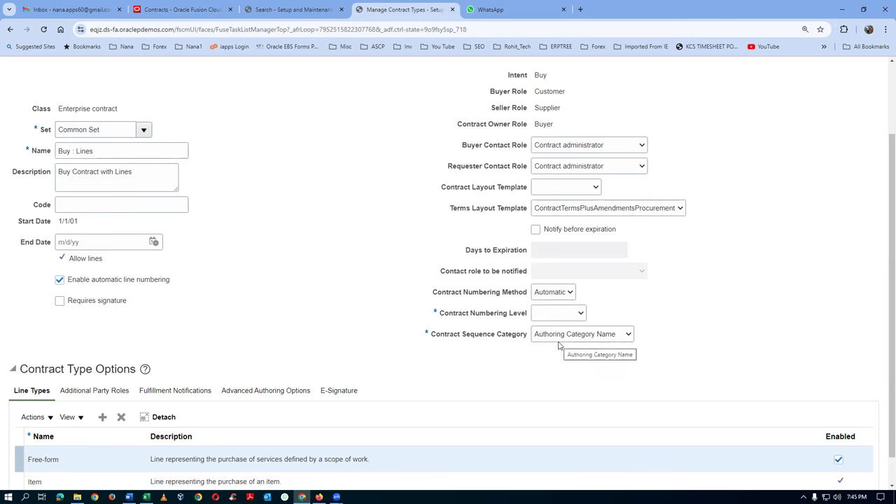
- After the missing-level error, set the numbering level to Global and save the Buy : Lines contract type
{"action": "left_click", "coordinate": [551, 313]}
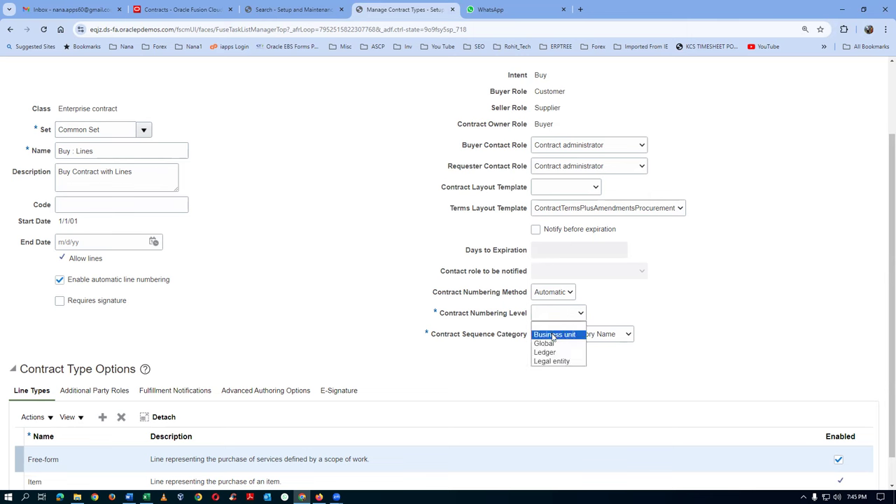
{"action": "left_click", "coordinate": [470, 383]}
{"action": "scroll", "coordinate": [839, 203], "scroll_direction": "up", "scroll_amount": 2}
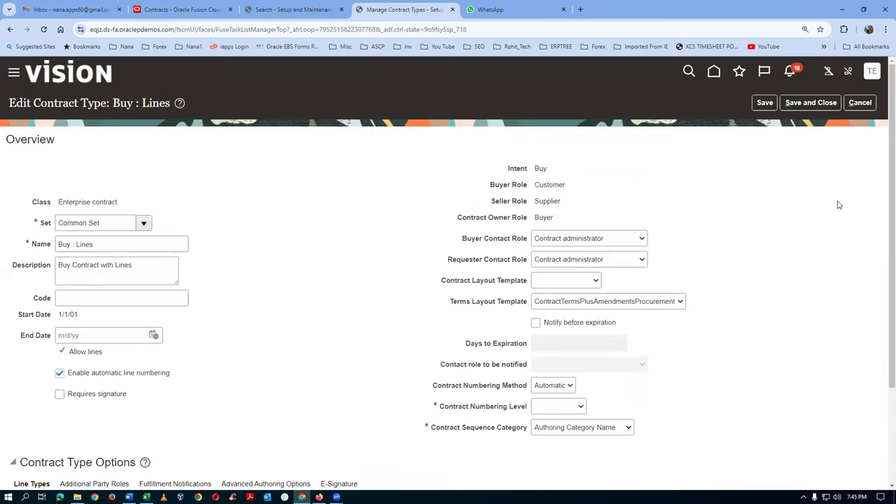
{"action": "left_click", "coordinate": [811, 102]}
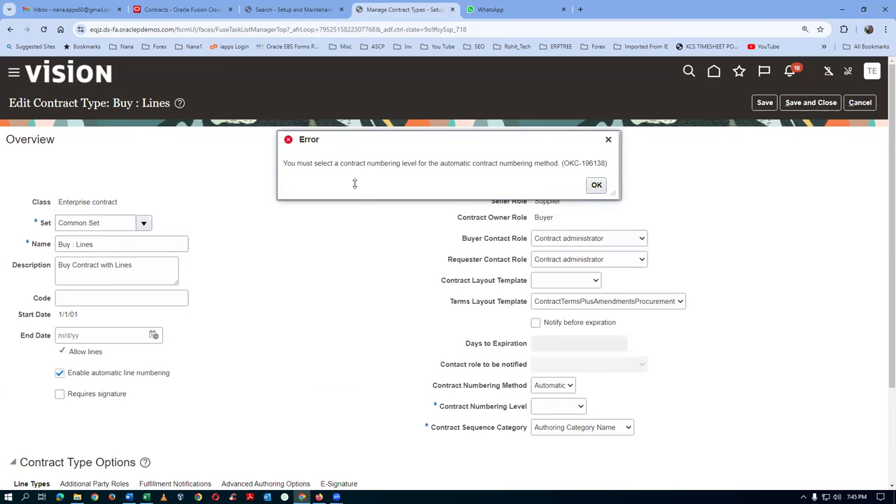
{"action": "left_click", "coordinate": [597, 186]}
{"action": "scroll", "coordinate": [575, 387], "scroll_direction": "down", "scroll_amount": 2}
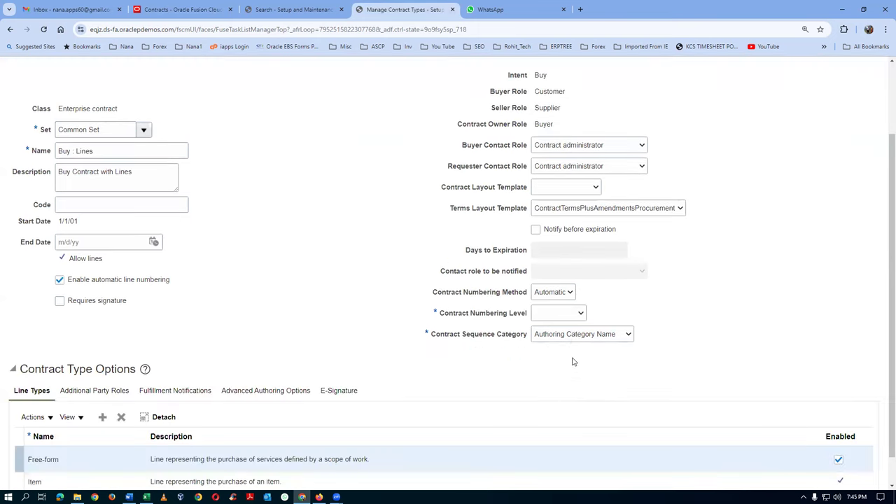
{"action": "left_click", "coordinate": [571, 315]}
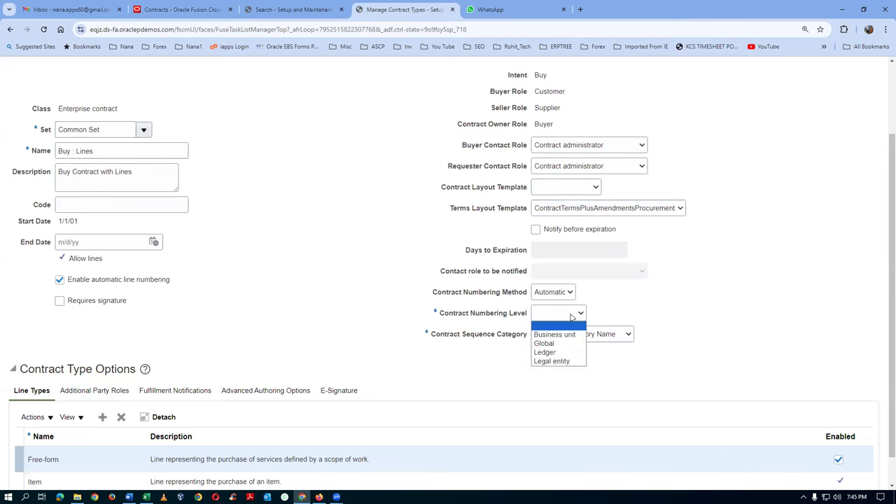
{"action": "left_click", "coordinate": [553, 343]}
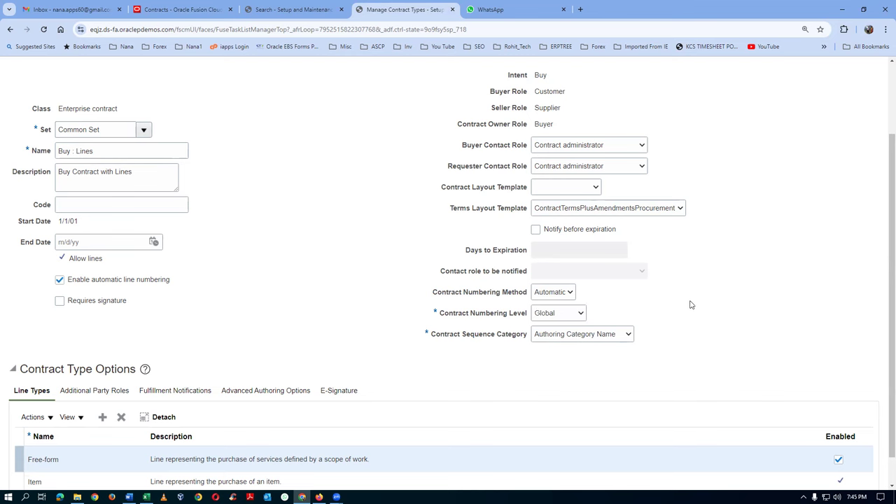
{"action": "scroll", "coordinate": [723, 287], "scroll_direction": "up", "scroll_amount": 3}
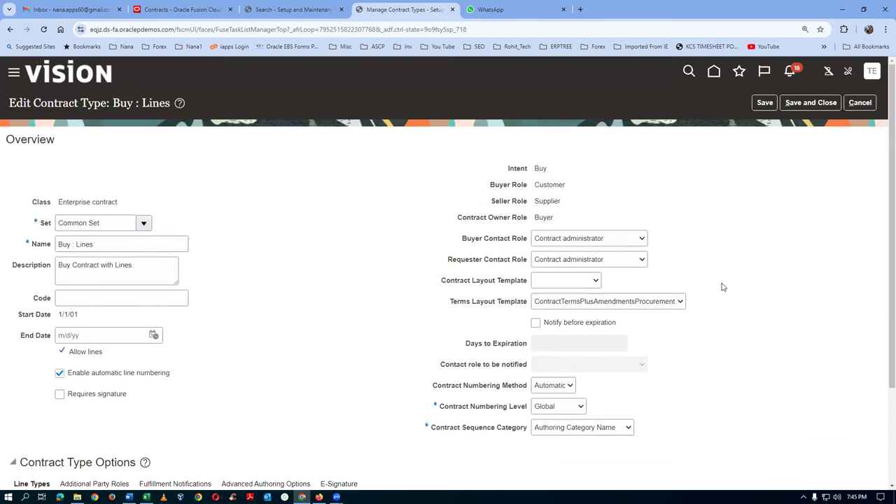
{"action": "left_click", "coordinate": [811, 102]}
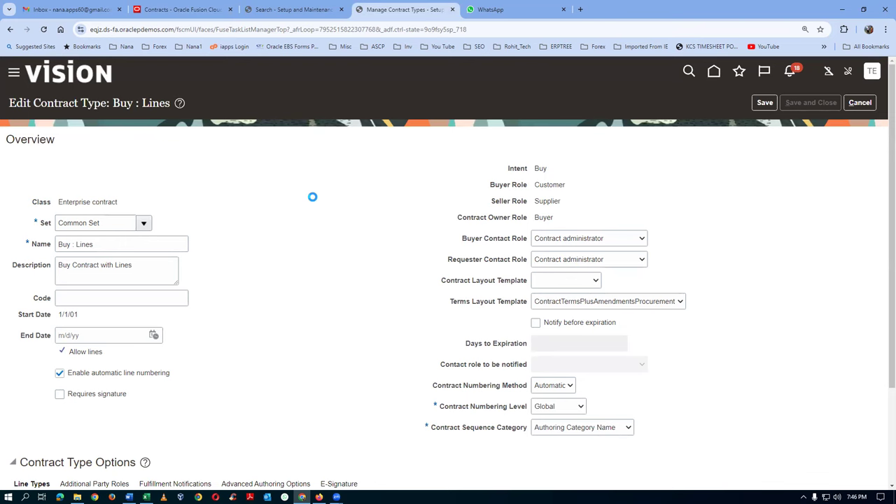
- Finish the contract types task and start a new contract from the Contracts page
{"action": "left_click", "coordinate": [862, 102]}
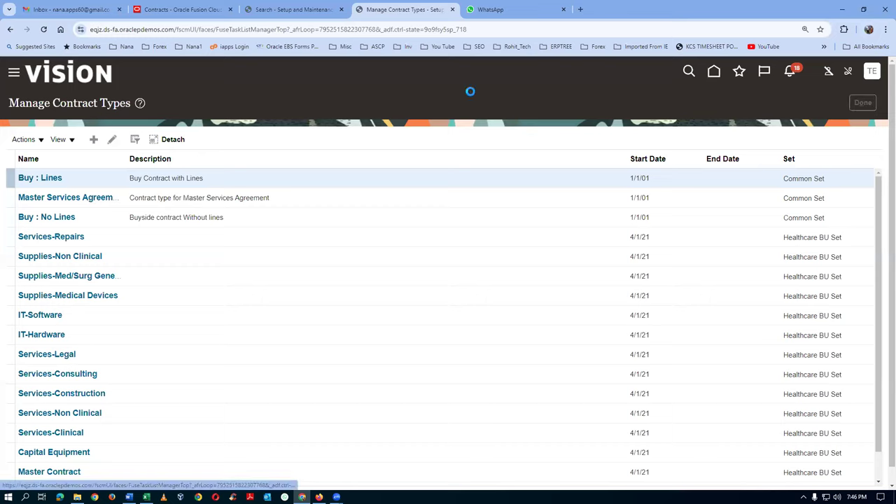
{"action": "left_click", "coordinate": [197, 8]}
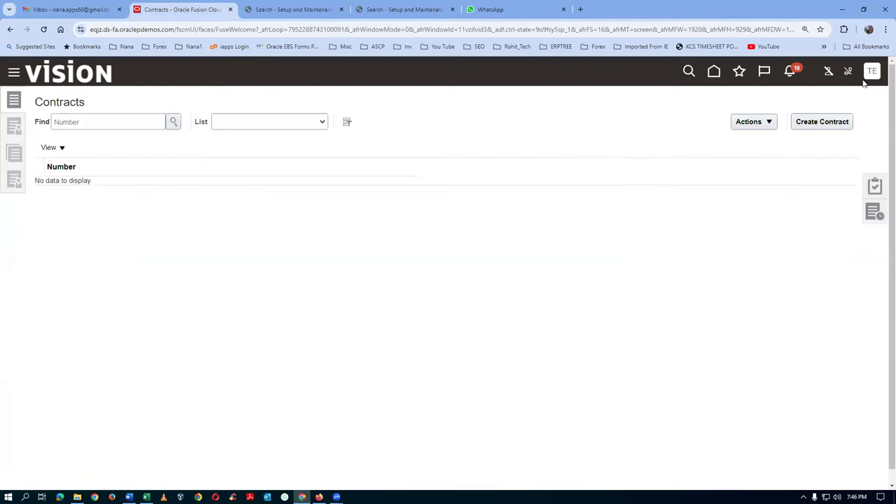
{"action": "left_click", "coordinate": [822, 122]}
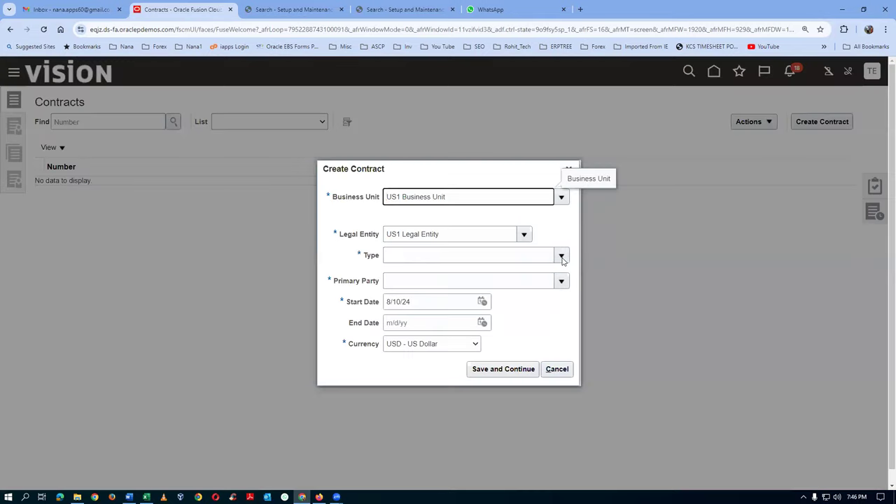
- Create a Buy : Lines contract with primary party ABC Consulting and save it
{"action": "left_click", "coordinate": [562, 256]}
{"action": "left_click", "coordinate": [443, 278]}
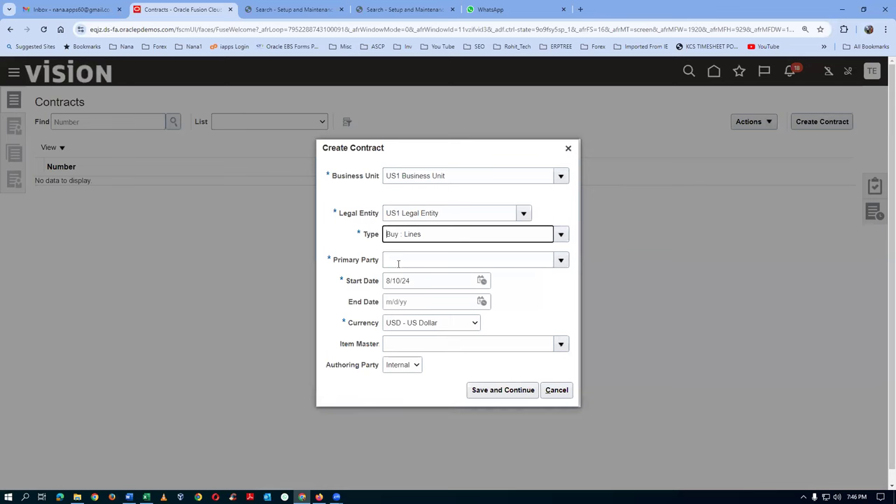
{"action": "left_click", "coordinate": [409, 259]}
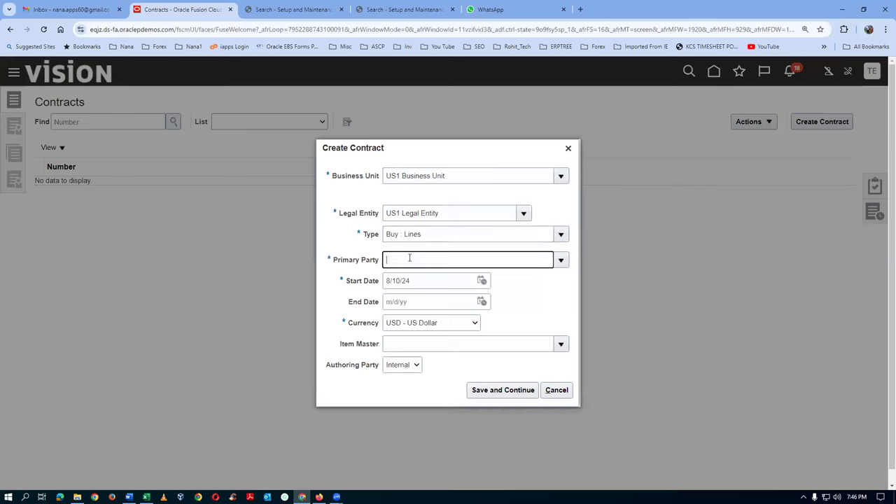
{"action": "type", "text": "ABC Co"}
{"action": "key", "text": "Tab"}
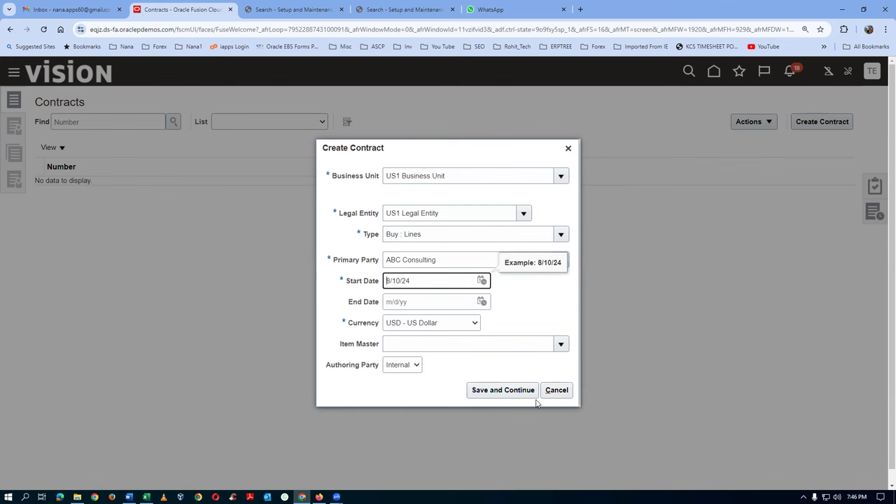
{"action": "left_click", "coordinate": [516, 390]}
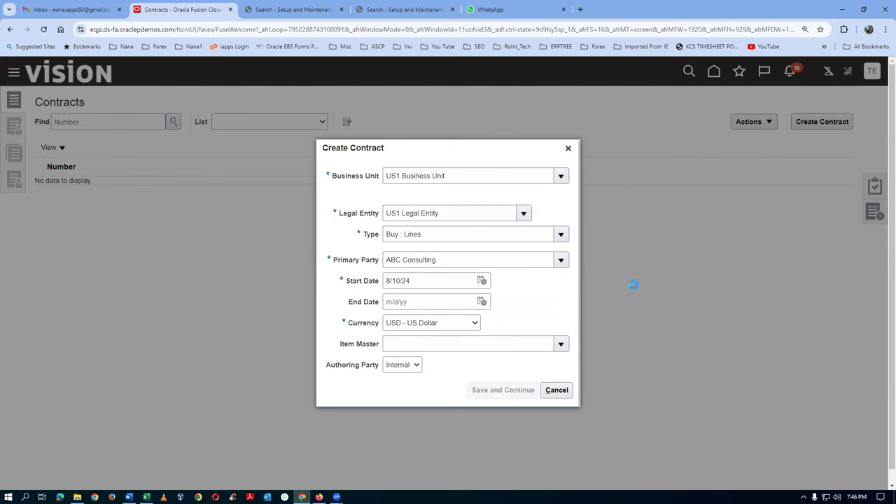
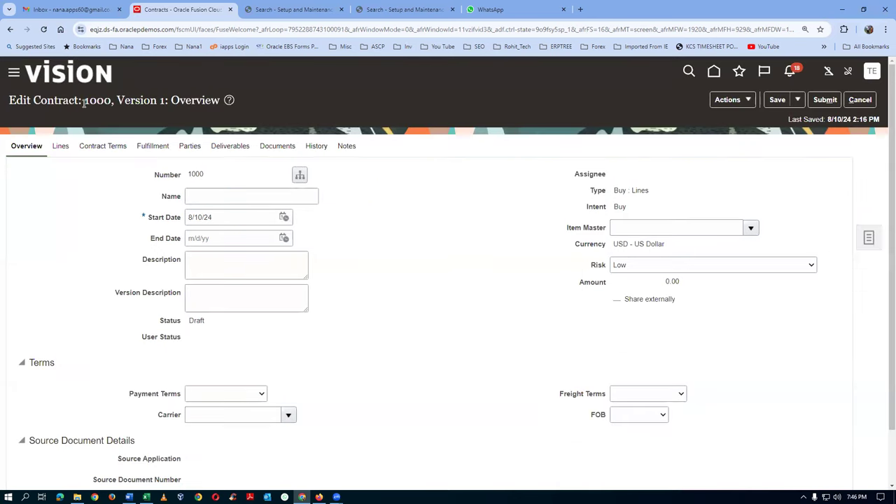
- Discard the edits to contract 1000 and open the Manage Document Sequences task
{"action": "left_click_drag", "start_coordinate": [84, 104], "coordinate": [112, 105]}
{"action": "left_click", "coordinate": [859, 100]}
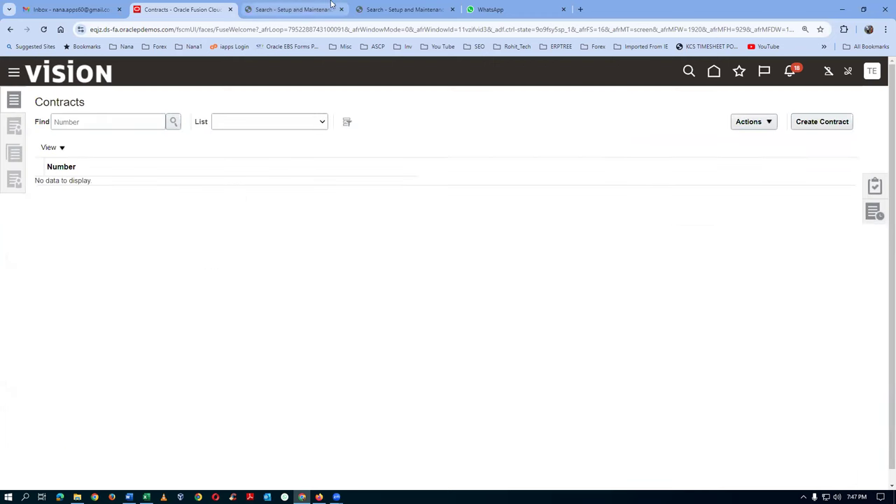
{"action": "left_click", "coordinate": [308, 14]}
{"action": "left_click", "coordinate": [35, 237]}
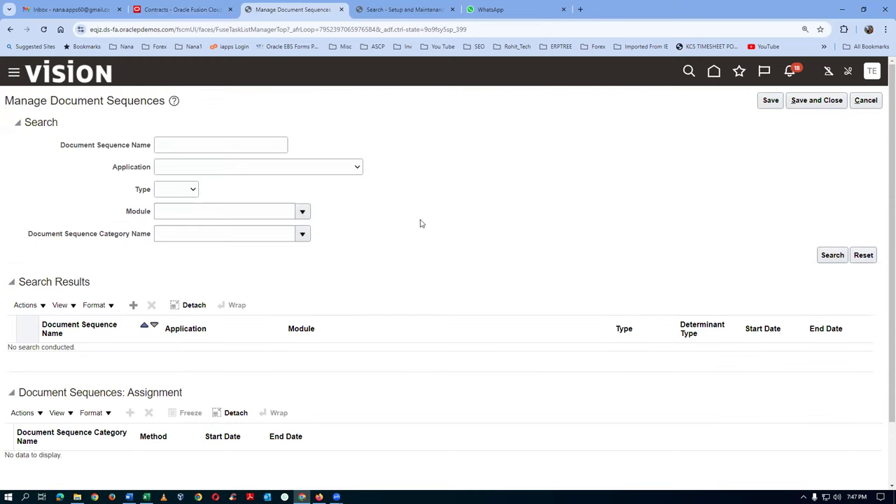
- Search document sequences filtered by the Enterprise Contracts application
{"action": "left_click", "coordinate": [250, 170]}
{"action": "type", "text": "ent"}
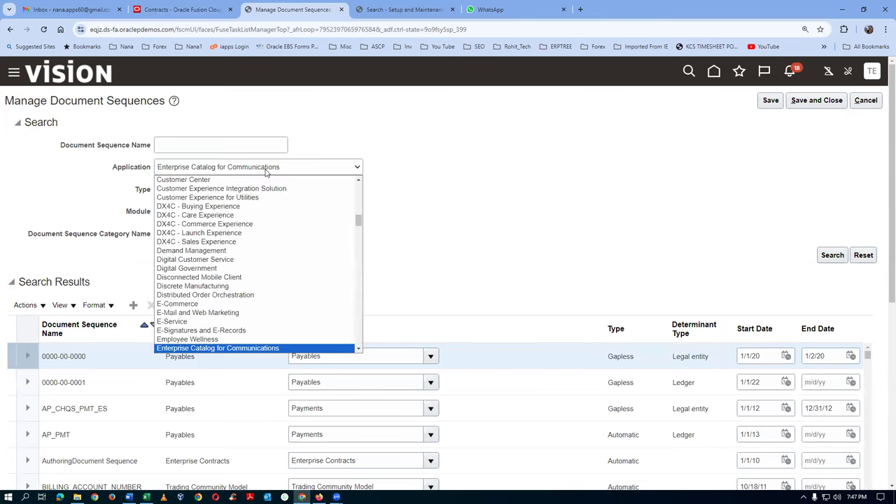
{"action": "key", "text": "Down"}
{"action": "key", "text": "Return"}
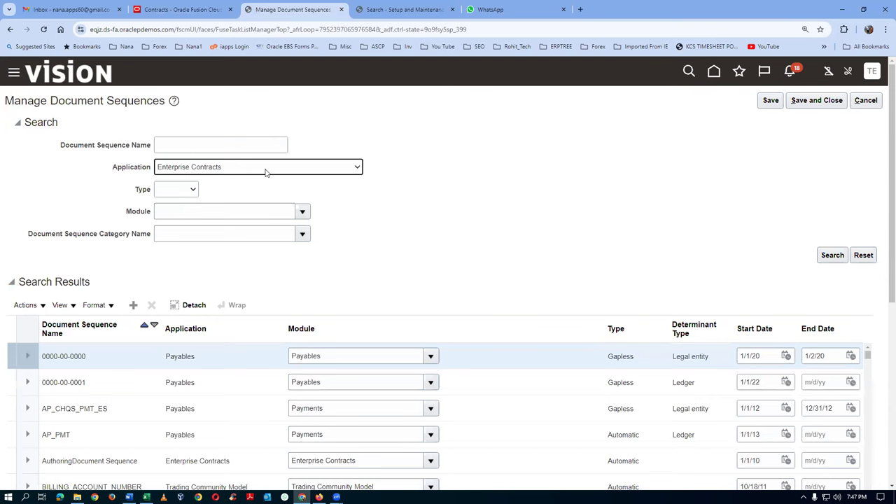
{"action": "left_click", "coordinate": [834, 256]}
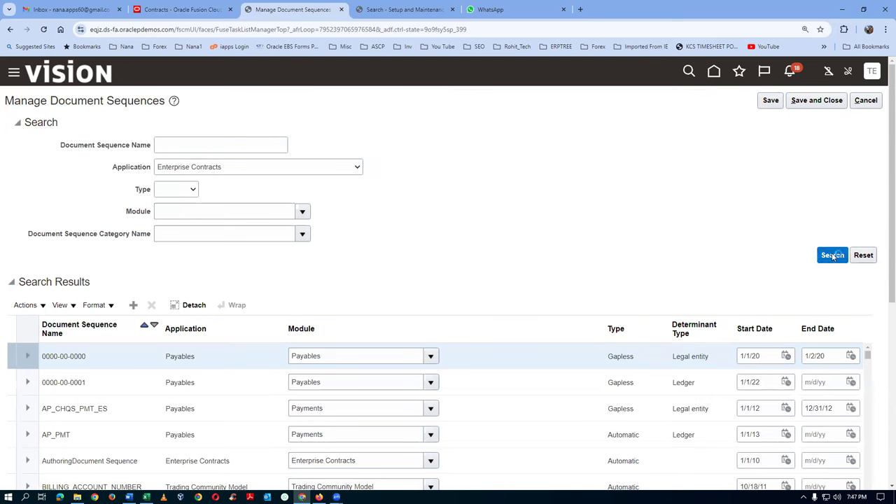
{"action": "scroll", "coordinate": [883, 348], "scroll_direction": "down", "scroll_amount": 3}
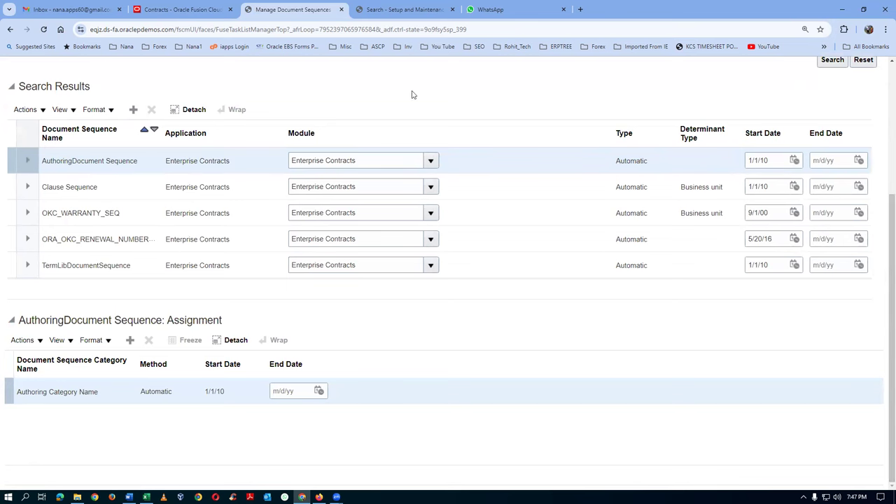
{"action": "scroll", "coordinate": [413, 94], "scroll_direction": "up", "scroll_amount": 2}
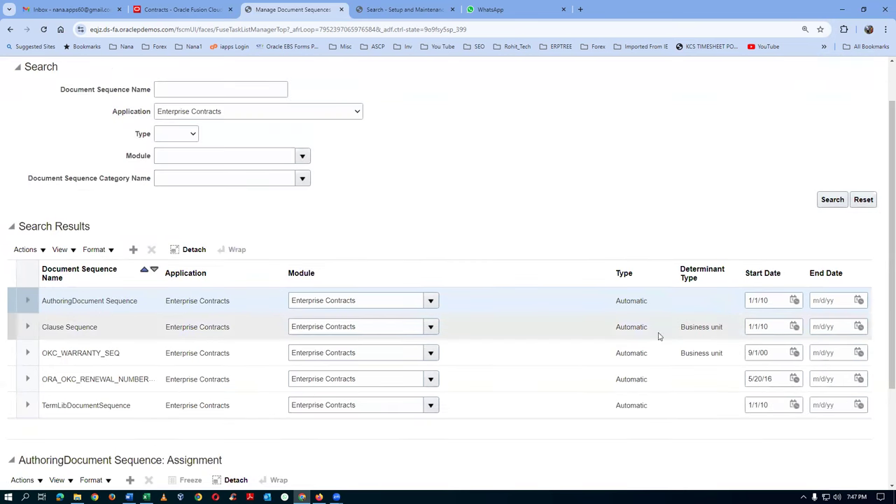
- Add a new sequence named t01_ledger_pro_contr with application Enterprise Contracts
{"action": "left_click", "coordinate": [133, 254]}
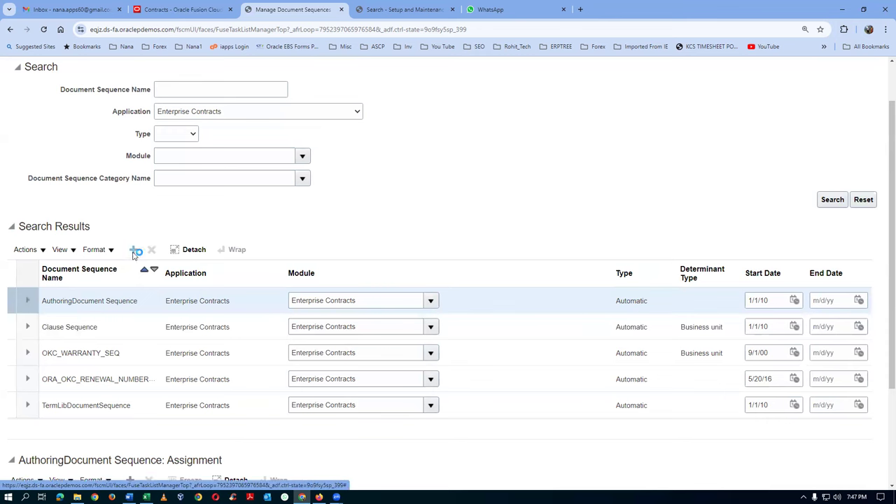
{"action": "left_click", "coordinate": [92, 302]}
{"action": "type", "text": "t"}
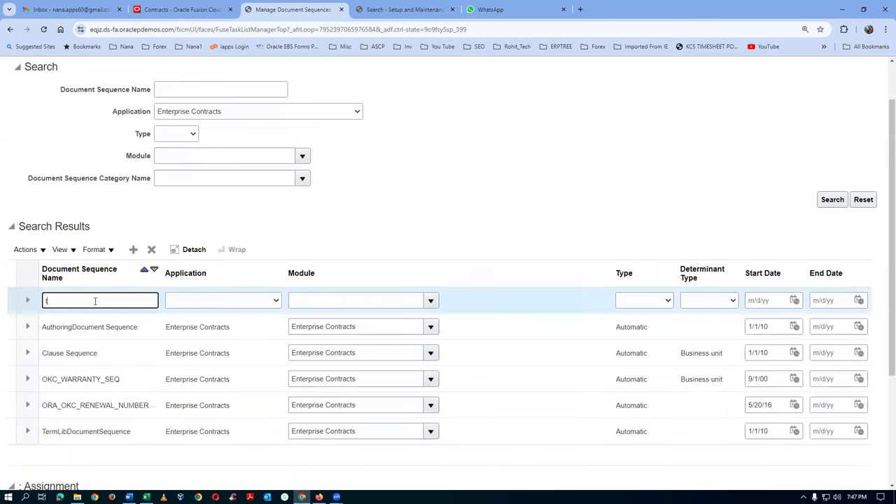
{"action": "type", "text": "01_ledger_pro_contract"}
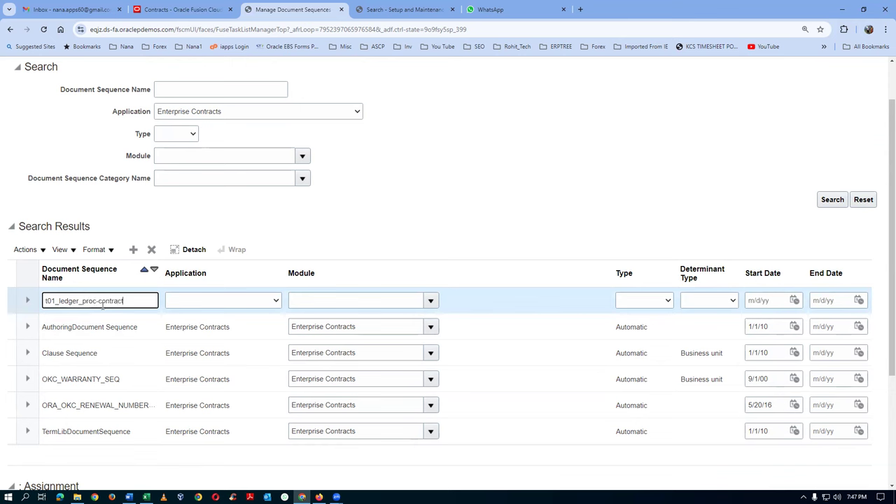
{"action": "left_click", "coordinate": [210, 301]}
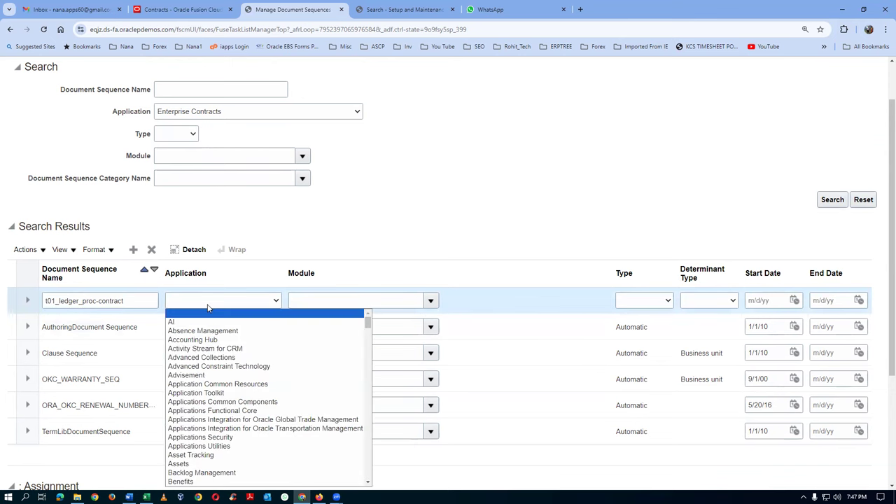
{"action": "type", "text": "ent"}
{"action": "key", "text": "Down"}
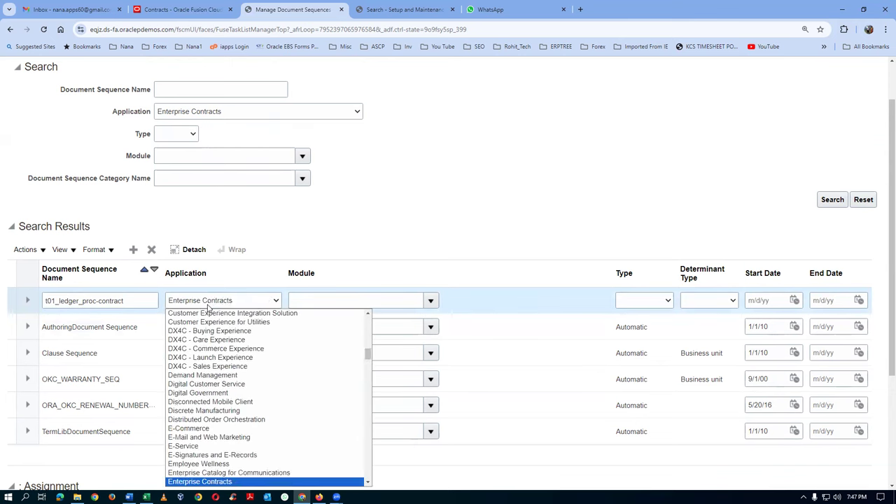
{"action": "key", "text": "Return"}
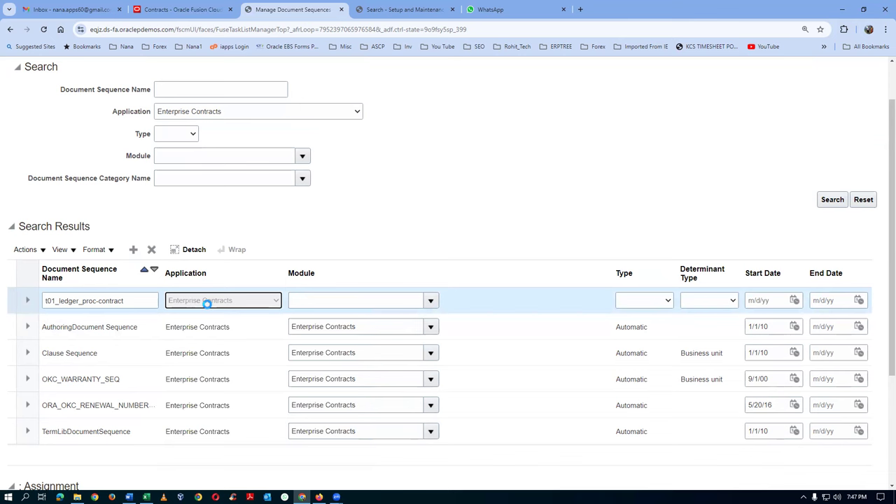
- Set the sequence's module to Enterprise Contracts, type Automatic, determinant type Ledger
{"action": "left_click", "coordinate": [339, 299]}
{"action": "type", "text": "En"}
{"action": "key", "text": "Tab"}
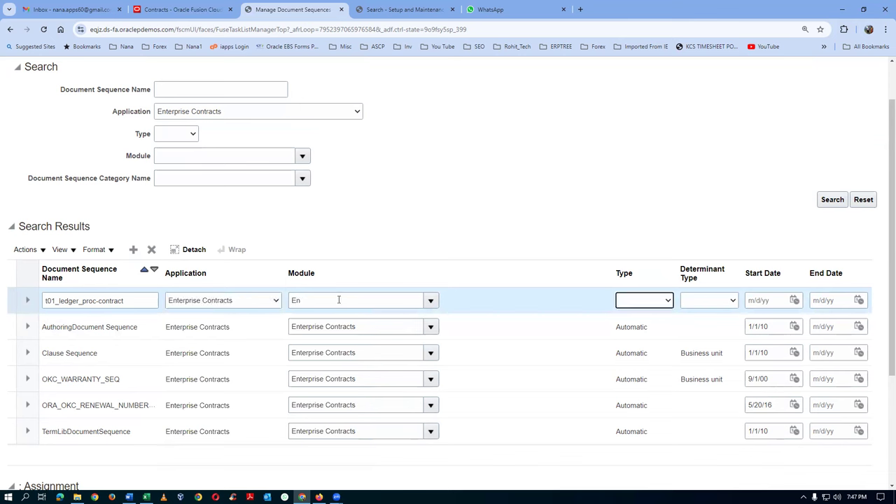
{"action": "left_click", "coordinate": [431, 301]}
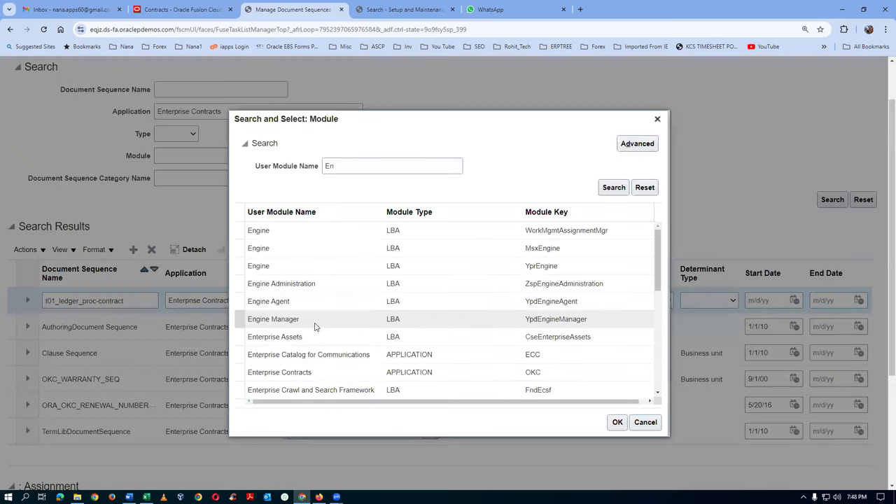
{"action": "left_click", "coordinate": [318, 372]}
{"action": "left_click", "coordinate": [618, 422]}
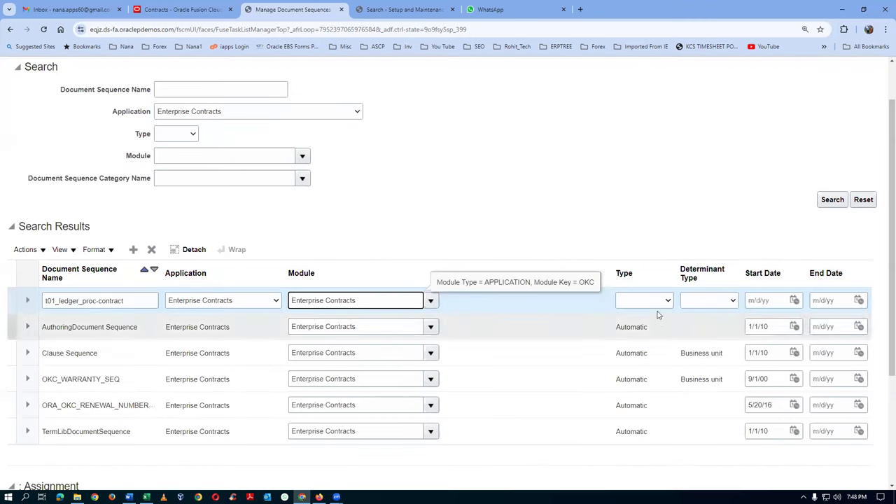
{"action": "left_click", "coordinate": [651, 300]}
{"action": "left_click", "coordinate": [646, 322]}
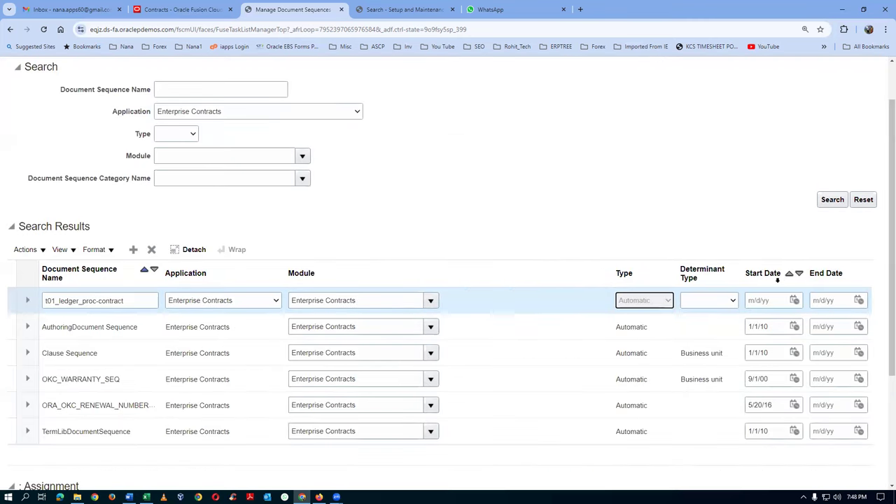
{"action": "left_click", "coordinate": [707, 301]}
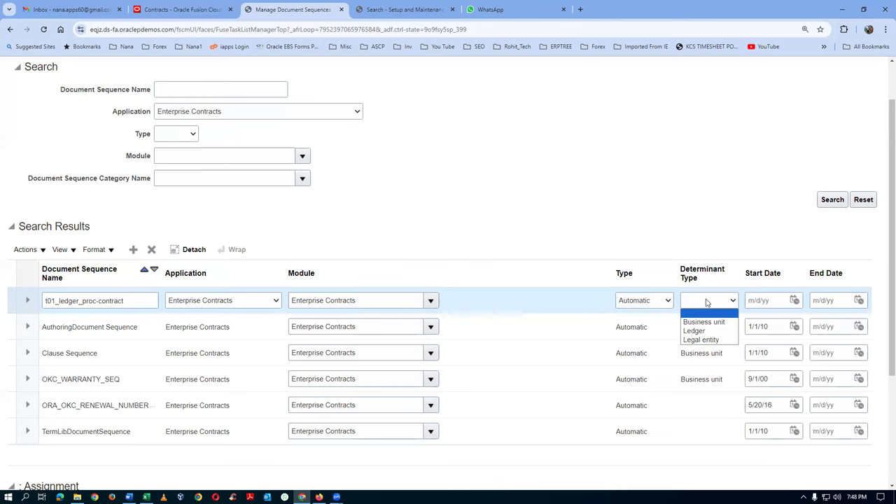
{"action": "left_click", "coordinate": [694, 330]}
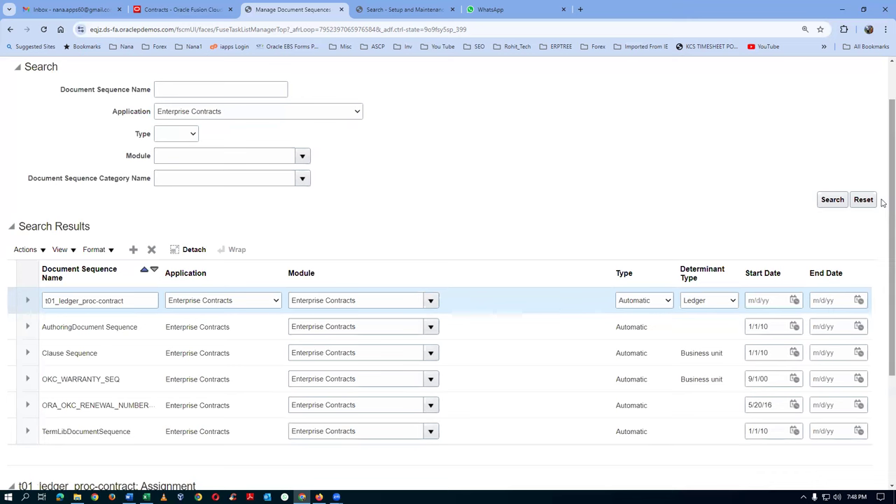
{"action": "scroll", "coordinate": [882, 202], "scroll_direction": "down", "scroll_amount": 3}
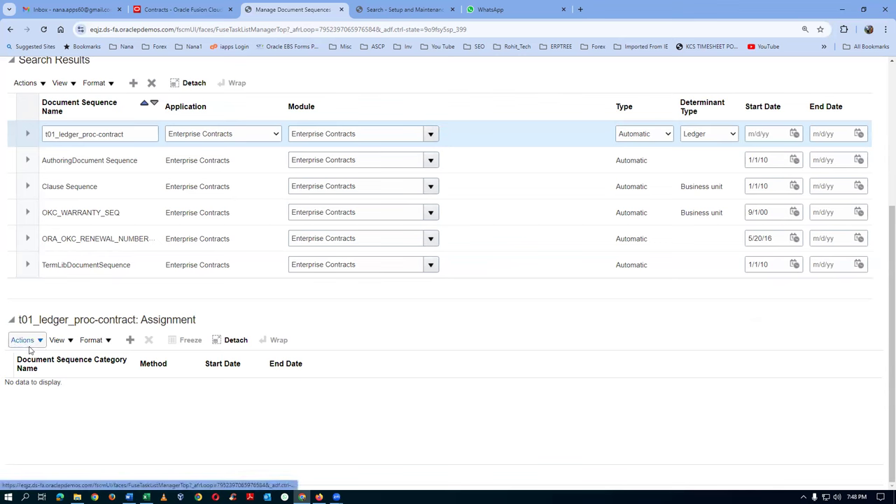
- Add an assignment row with category Authoring Category Name
{"action": "left_click_drag", "start_coordinate": [42, 321], "coordinate": [95, 321]}
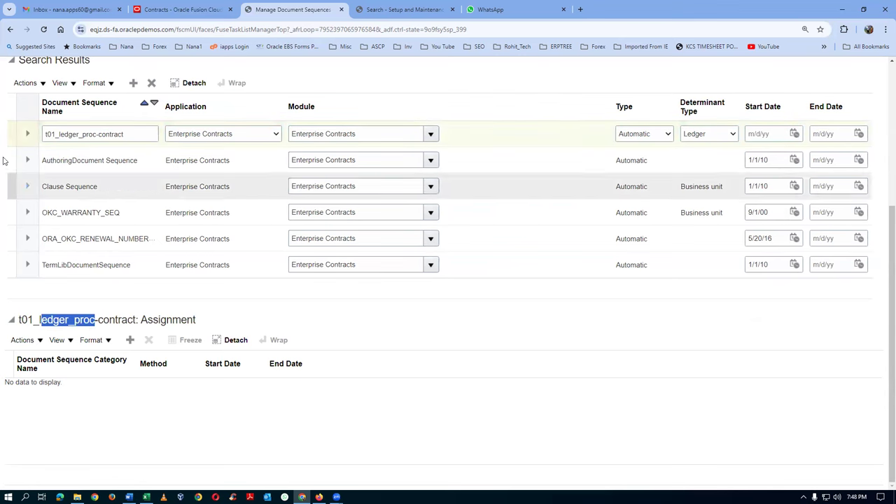
{"action": "left_click", "coordinate": [36, 341]}
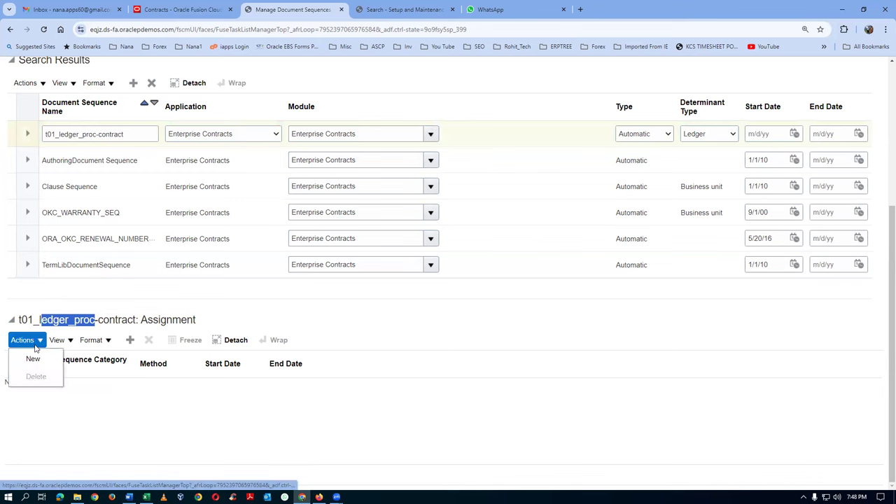
{"action": "left_click", "coordinate": [56, 390]}
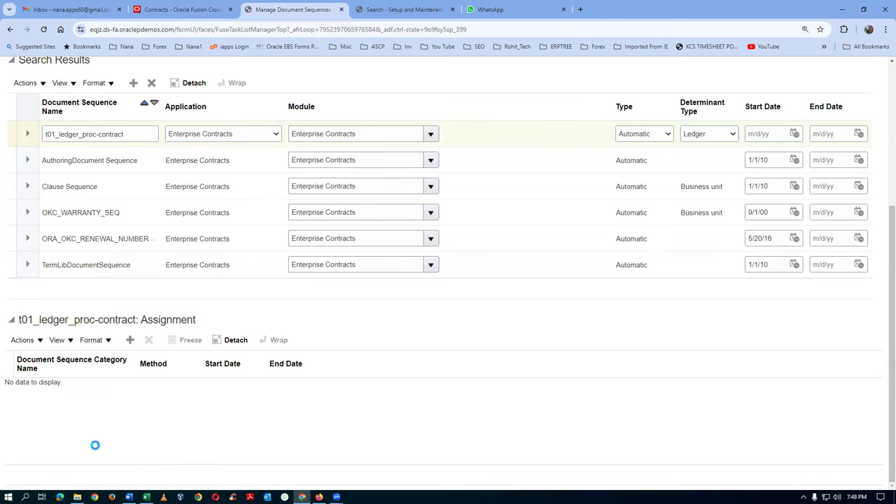
{"action": "left_click", "coordinate": [113, 393]}
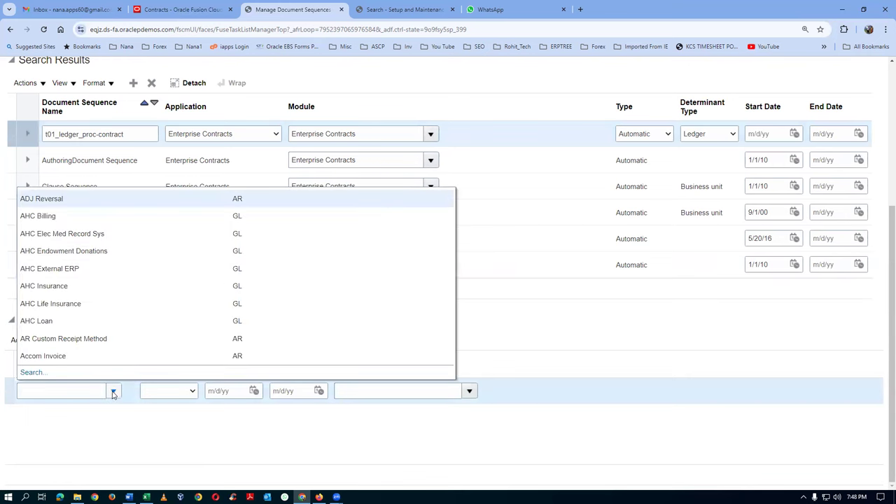
{"action": "left_click", "coordinate": [29, 372]}
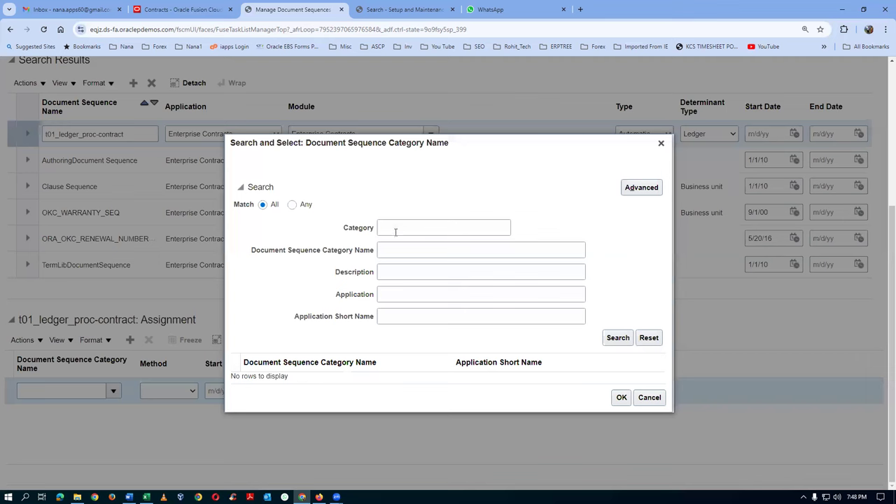
{"action": "left_click", "coordinate": [395, 231]}
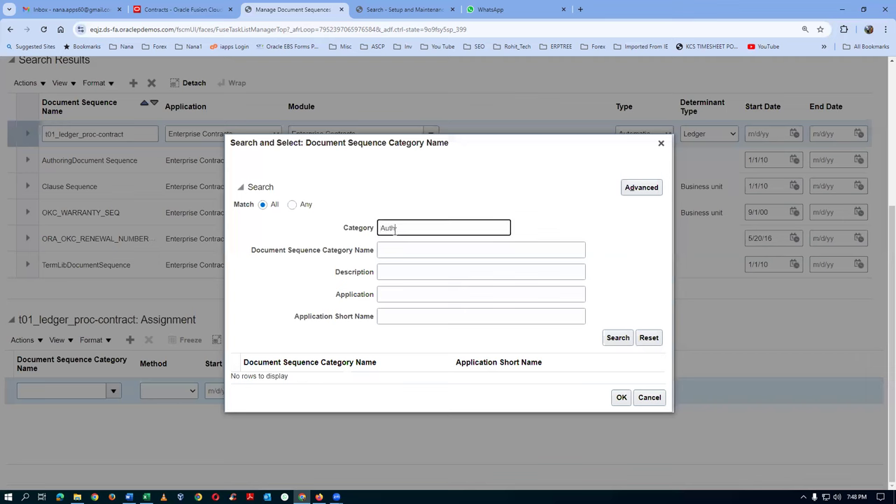
{"action": "left_click", "coordinate": [625, 338]}
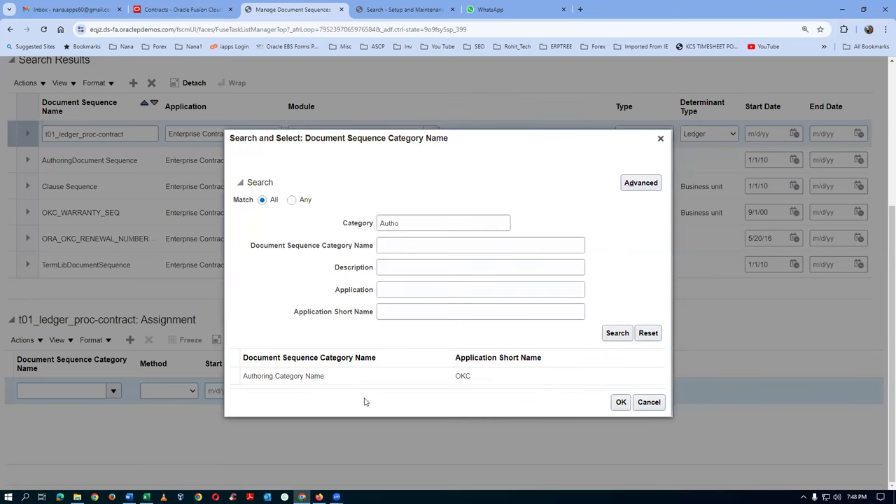
{"action": "left_click", "coordinate": [356, 381]}
{"action": "left_click", "coordinate": [620, 402]}
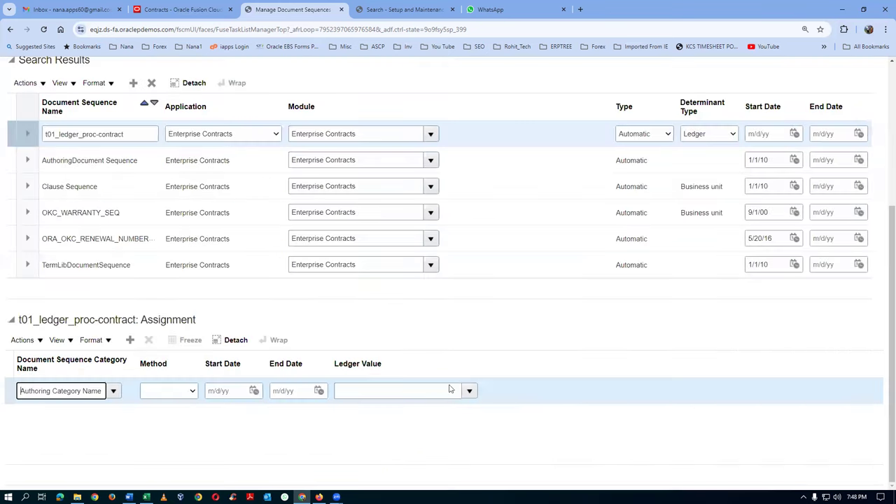
- Set the assignment method to Automatic and ledger value to US Primary Ledger
{"action": "left_click", "coordinate": [170, 394]}
{"action": "left_click", "coordinate": [170, 404]}
{"action": "left_click", "coordinate": [385, 391]}
{"action": "type", "text": "US"}
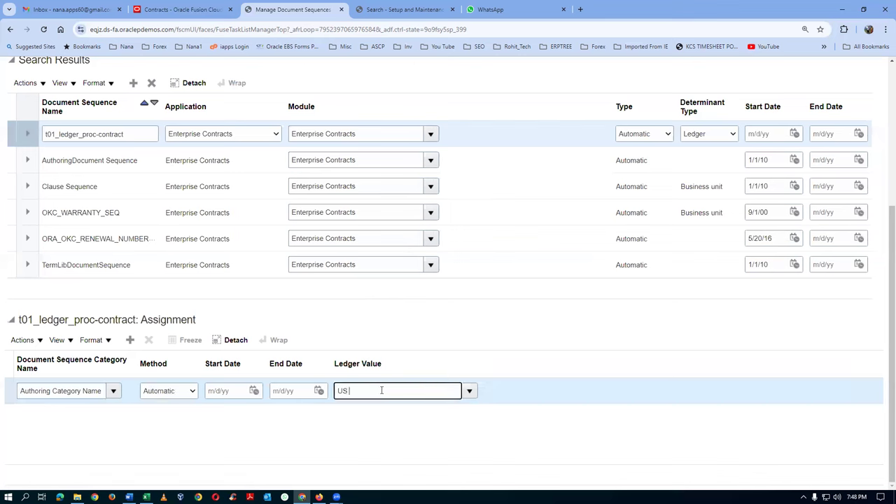
{"action": "key", "text": "Tab"}
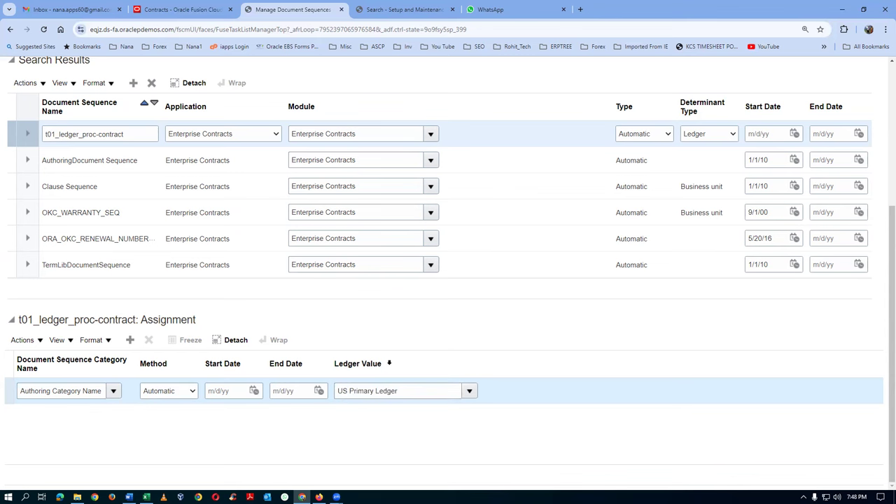
{"action": "scroll", "coordinate": [390, 366], "scroll_direction": "up", "scroll_amount": 2}
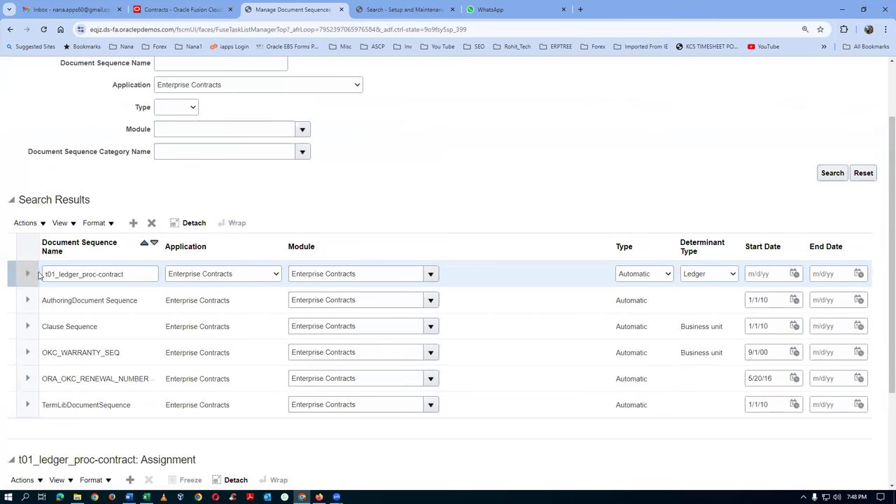
- Give the t01_ledger_proc-contract sequence a start date of 1/1/24
{"action": "left_click", "coordinate": [33, 282]}
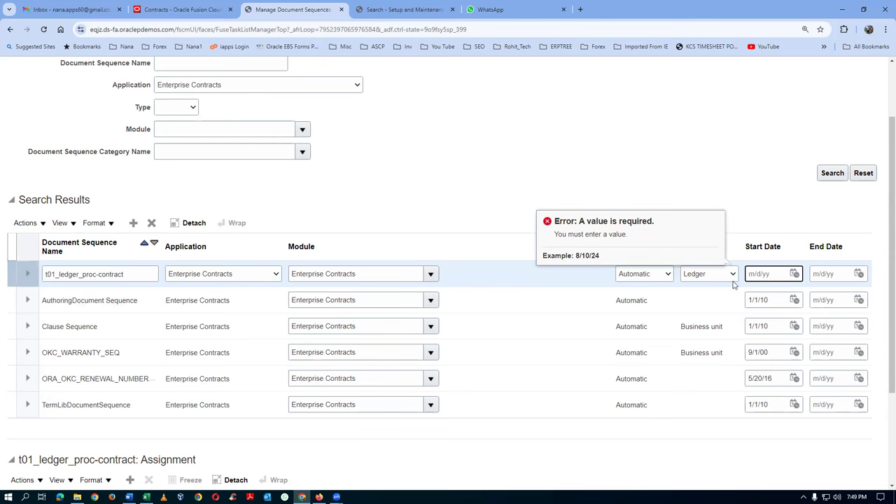
{"action": "left_click", "coordinate": [795, 274]}
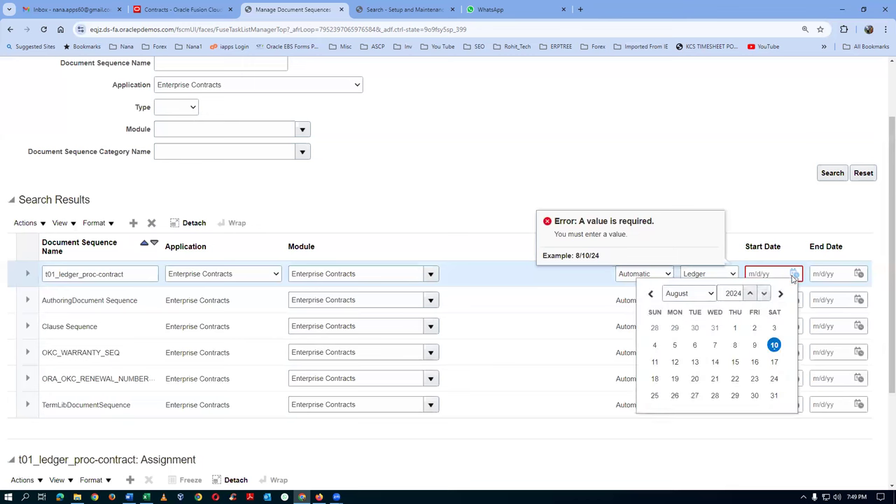
{"action": "left_click", "coordinate": [772, 281]}
{"action": "left_click", "coordinate": [766, 279]}
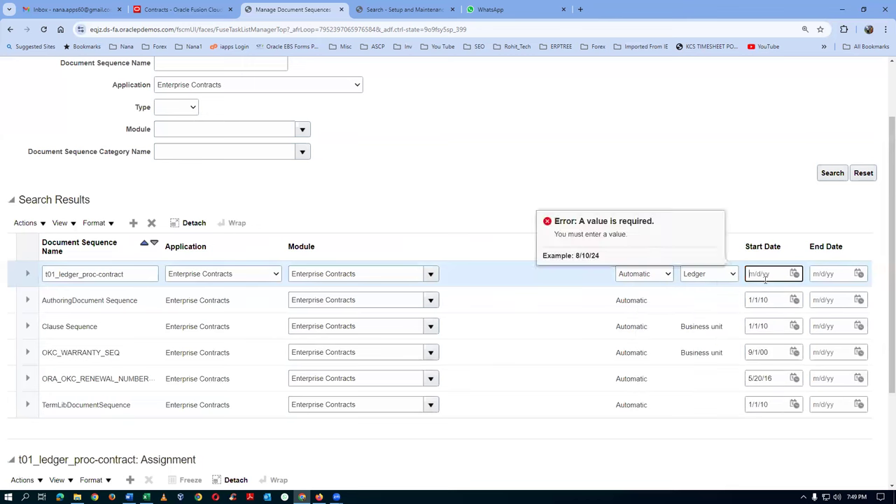
{"action": "type", "text": "1/1/24"}
{"action": "left_click", "coordinate": [31, 278]}
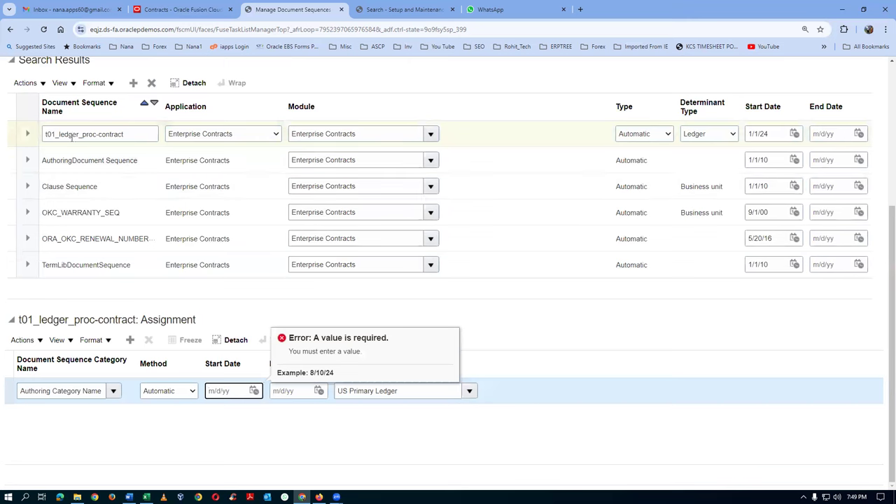
- Give the ledger assignment a 1/1/24 start date with blank end date, then expand the sequence row
{"action": "left_click", "coordinate": [26, 133]}
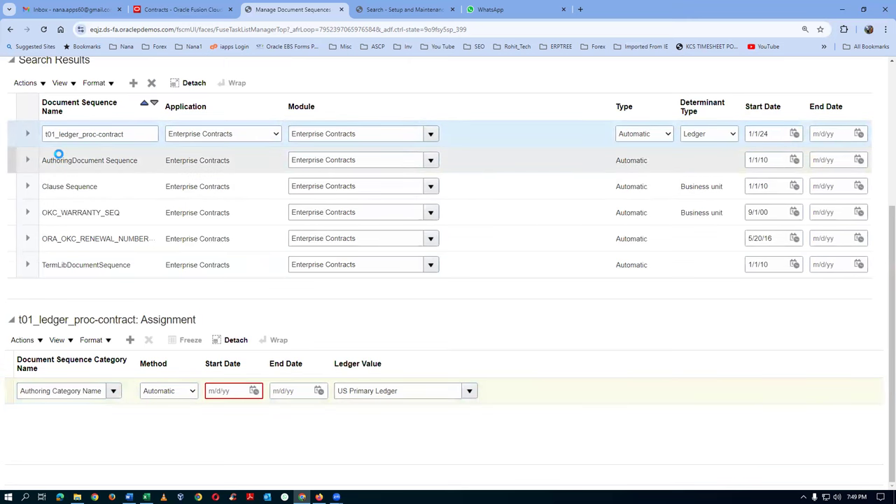
{"action": "left_click", "coordinate": [309, 393]}
{"action": "type", "text": "1/1/2"}
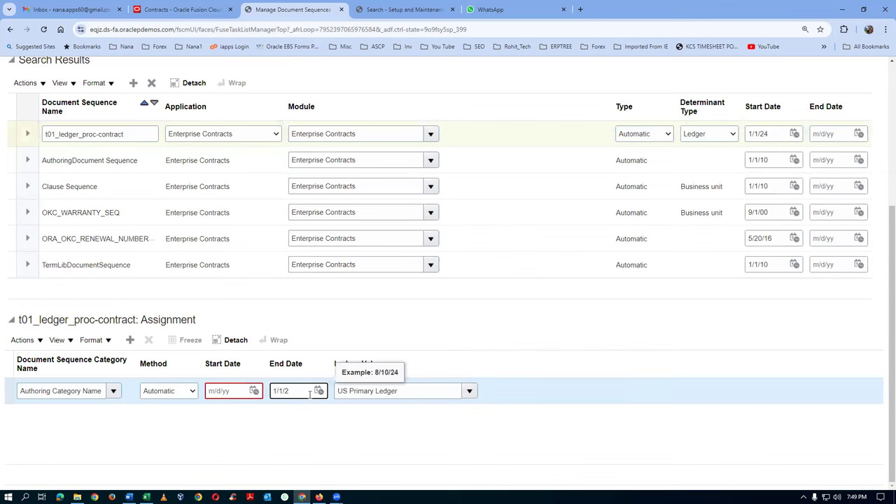
{"action": "key", "text": "BackSpace"}
{"action": "key", "text": "BackSpace"}
{"action": "key", "text": "BackSpace"}
{"action": "key", "text": "BackSpace"}
{"action": "left_click", "coordinate": [224, 393]}
{"action": "type", "text": "1/1/24"}
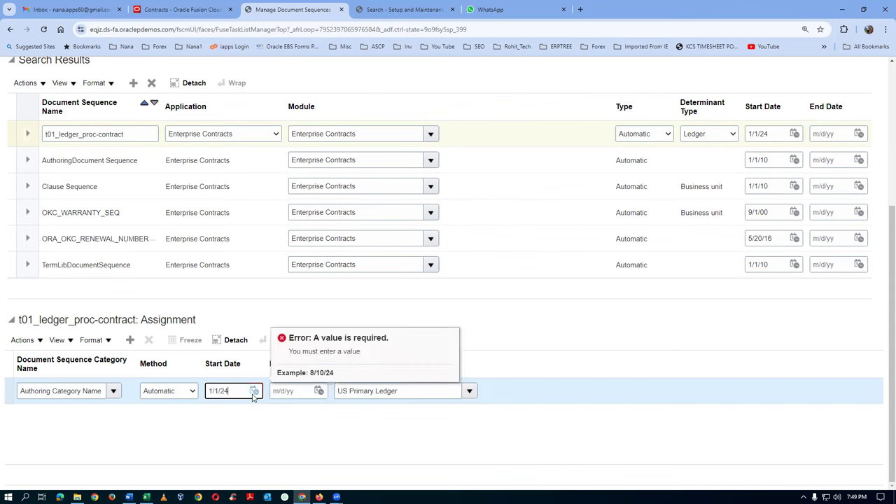
{"action": "key", "text": "Tab"}
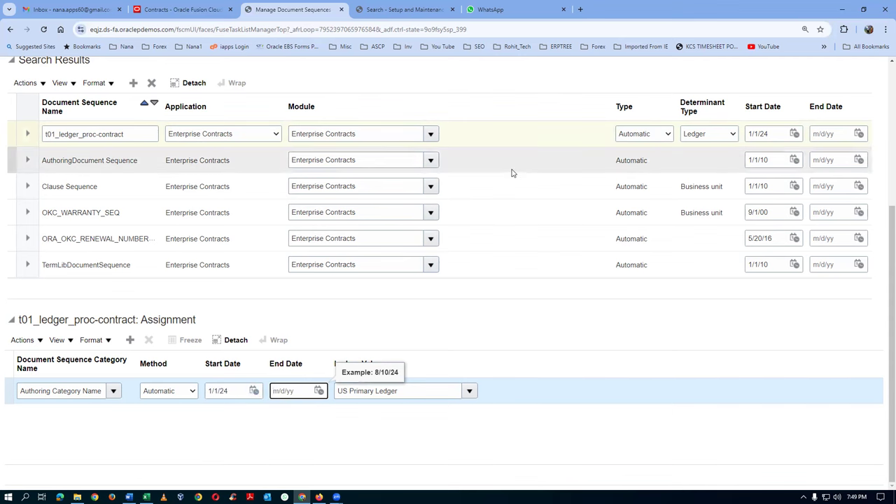
{"action": "left_click", "coordinate": [29, 135]}
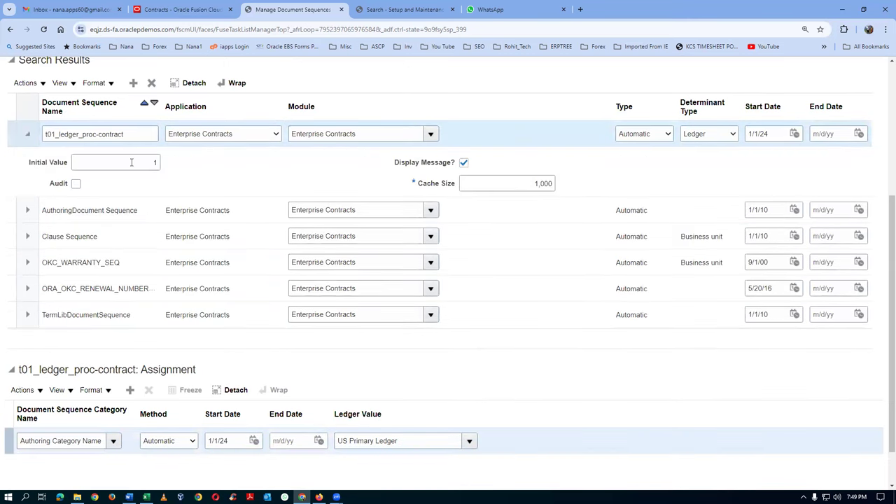
- Enter initial value 2000 for t01_ledger_proc-contract and save and close it
{"action": "type", "text": "2000"}
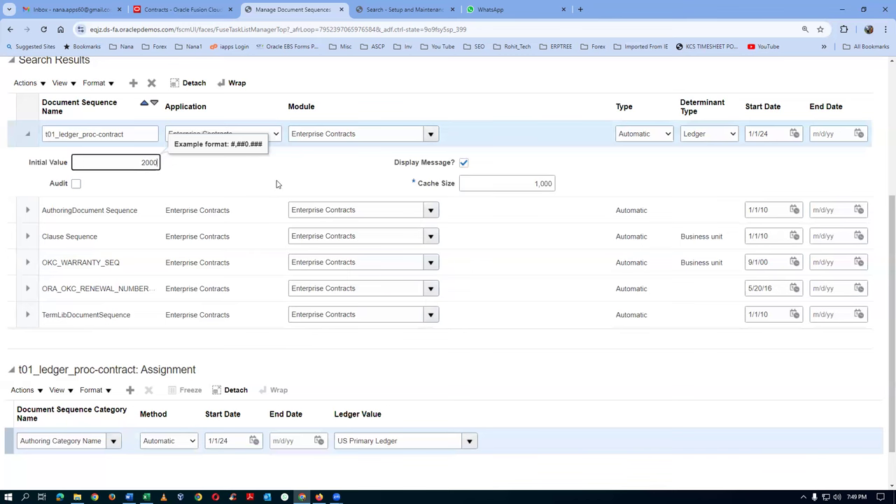
{"action": "left_click", "coordinate": [276, 181]}
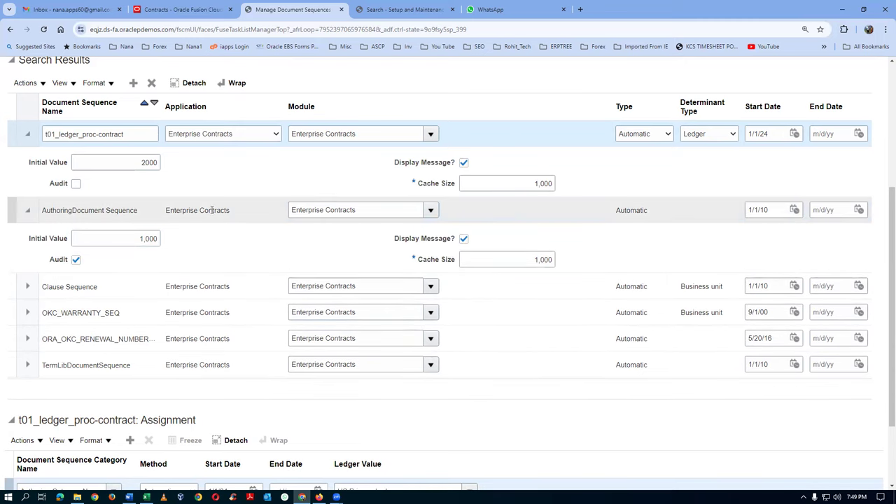
{"action": "scroll", "coordinate": [415, 204], "scroll_direction": "up", "scroll_amount": 2}
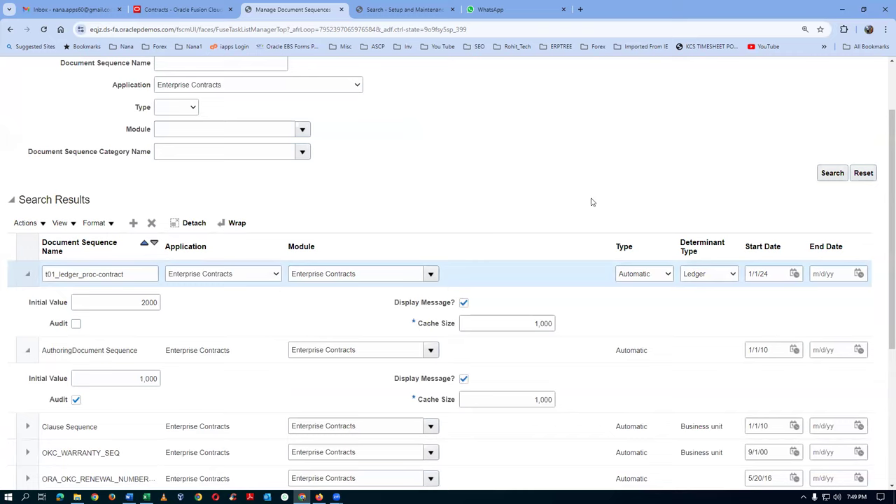
{"action": "scroll", "coordinate": [590, 202], "scroll_direction": "up", "scroll_amount": 1}
{"action": "left_click", "coordinate": [840, 101]}
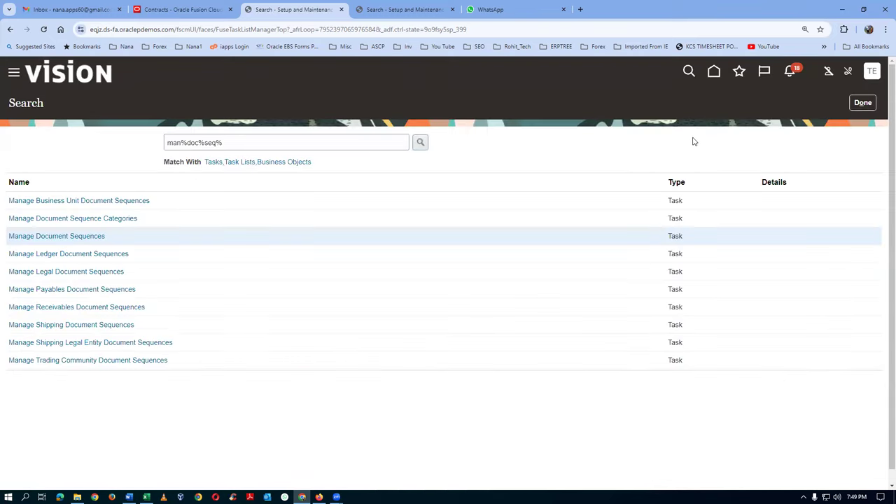
- Search setup tasks for man%cont%type% and open Manage Contract Types
{"action": "left_click", "coordinate": [426, 9]}
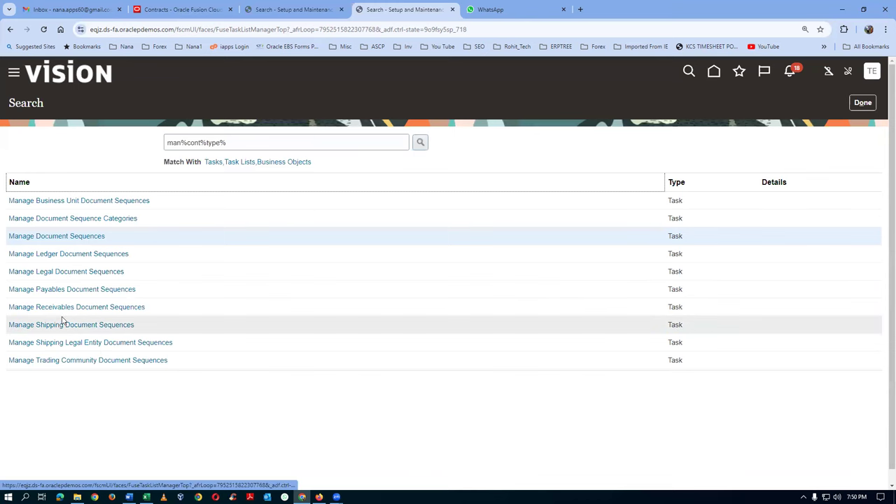
{"action": "left_click", "coordinate": [261, 147]}
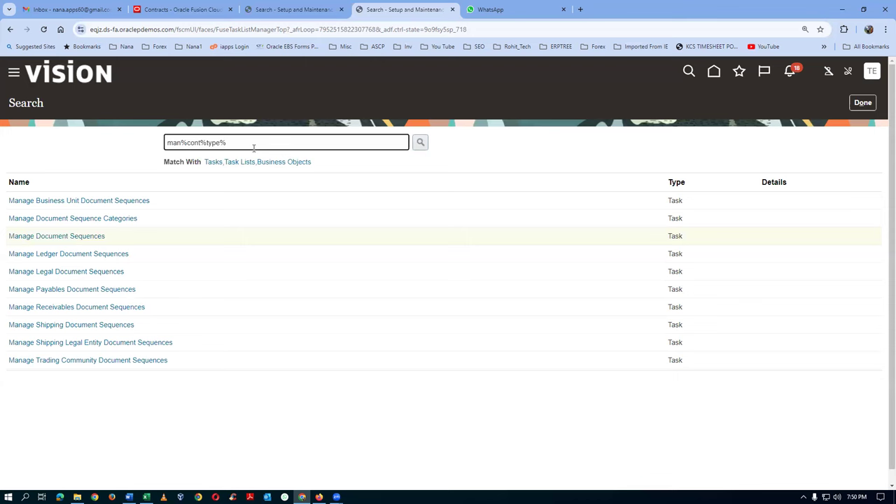
{"action": "key", "text": "Return"}
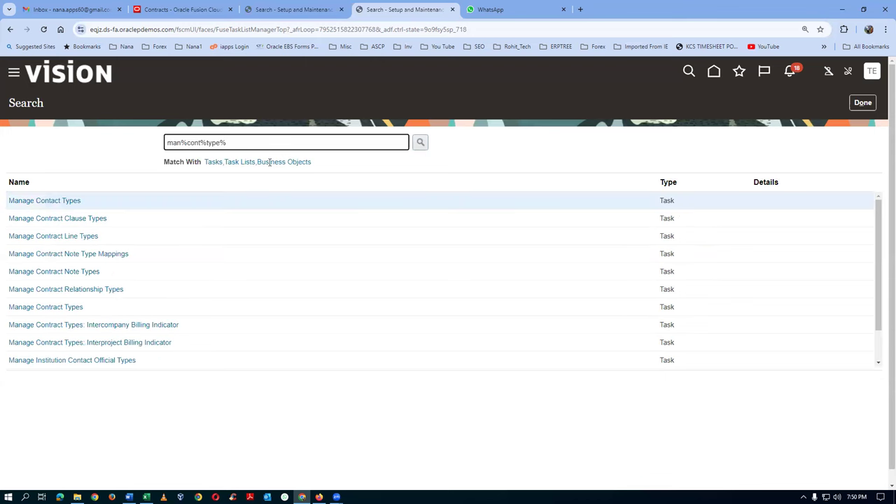
{"action": "left_click", "coordinate": [41, 311]}
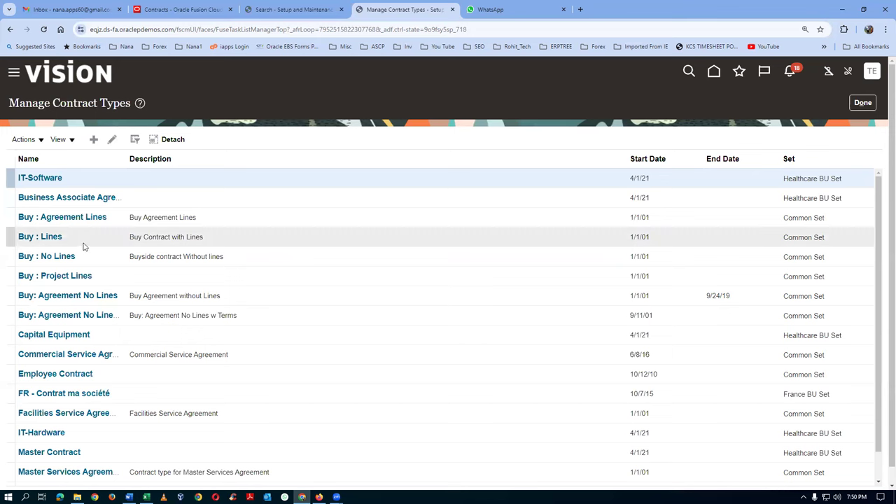
- Open the Buy : Lines contract type and set Contract Numbering Level to Ledger
{"action": "left_click", "coordinate": [81, 240]}
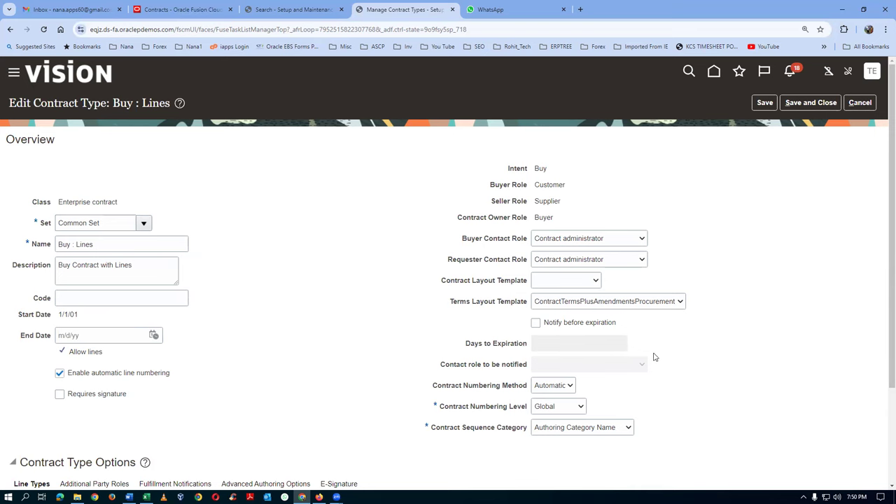
{"action": "scroll", "coordinate": [654, 358], "scroll_direction": "down", "scroll_amount": 1}
{"action": "left_click", "coordinate": [560, 313]}
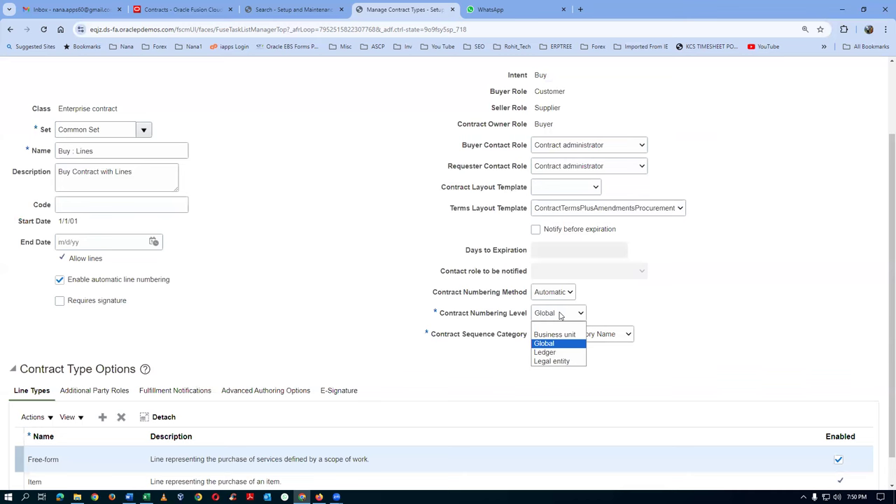
{"action": "left_click", "coordinate": [558, 353]}
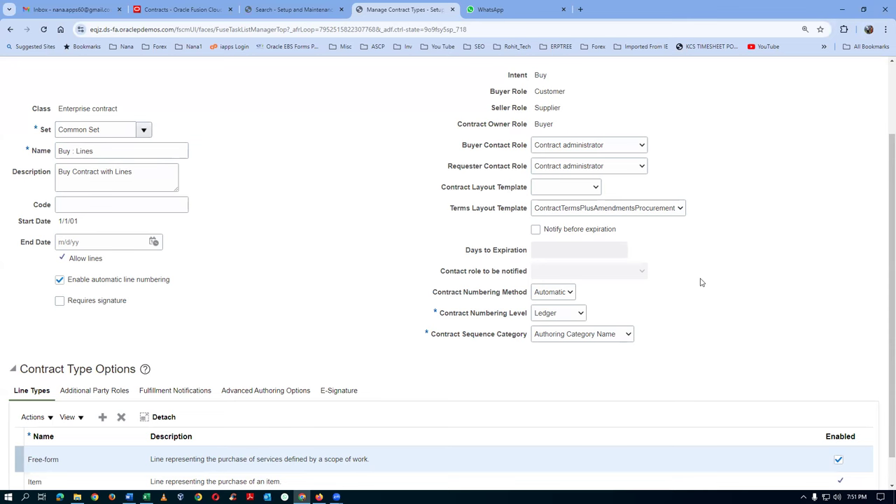
{"action": "scroll", "coordinate": [693, 279], "scroll_direction": "up", "scroll_amount": 2}
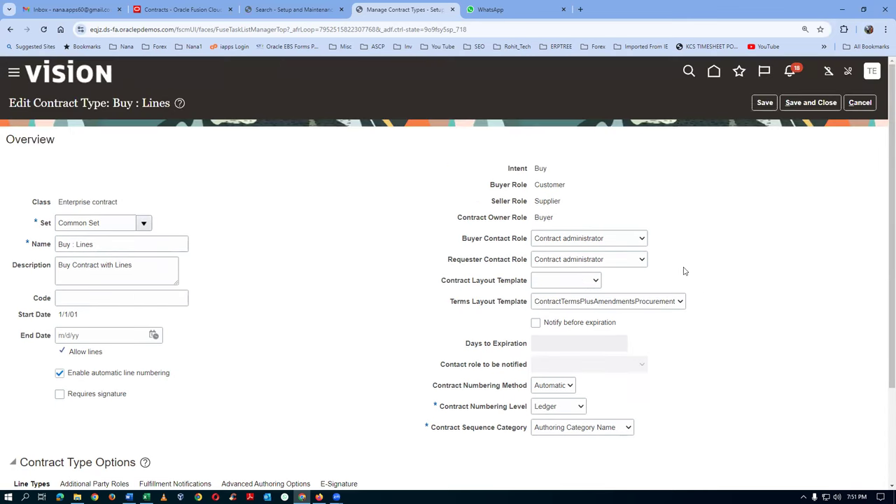
{"action": "left_click", "coordinate": [296, 10]}
- Detach the Buy : Lines contract type editor into its own maximized browser window
{"action": "left_click", "coordinate": [43, 237]}
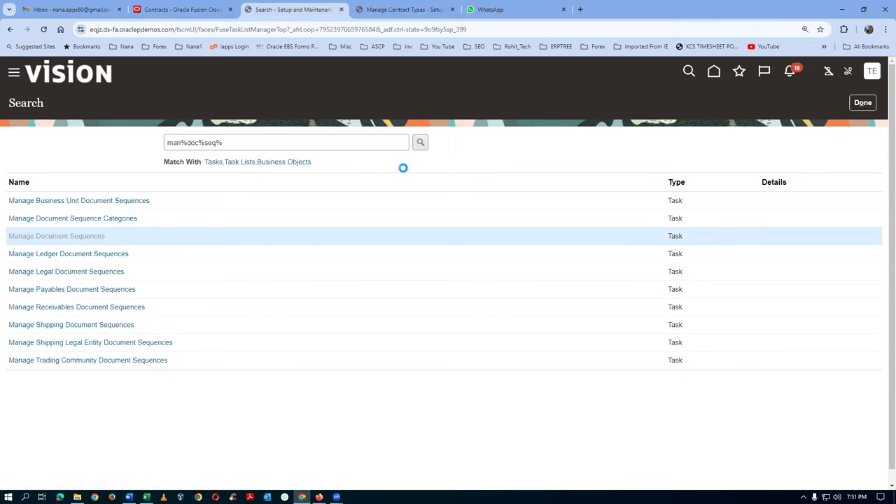
{"action": "left_click_drag", "start_coordinate": [402, 10], "coordinate": [269, 27]}
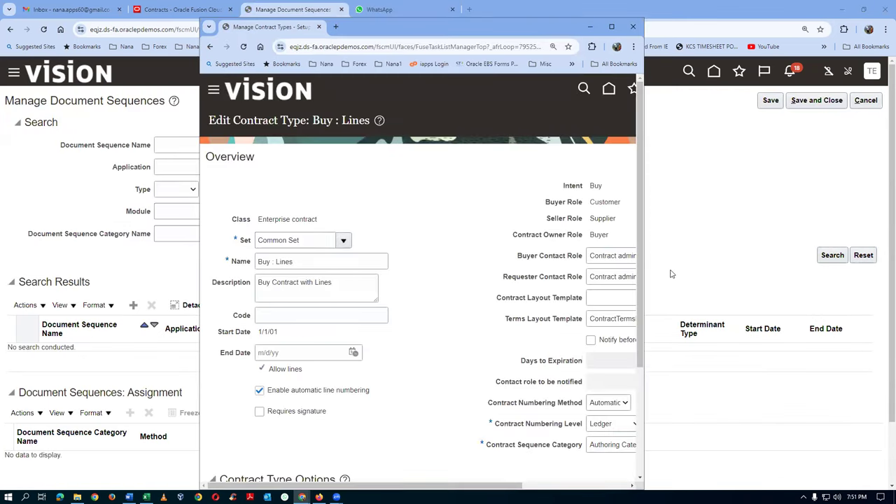
{"action": "left_click", "coordinate": [672, 276]}
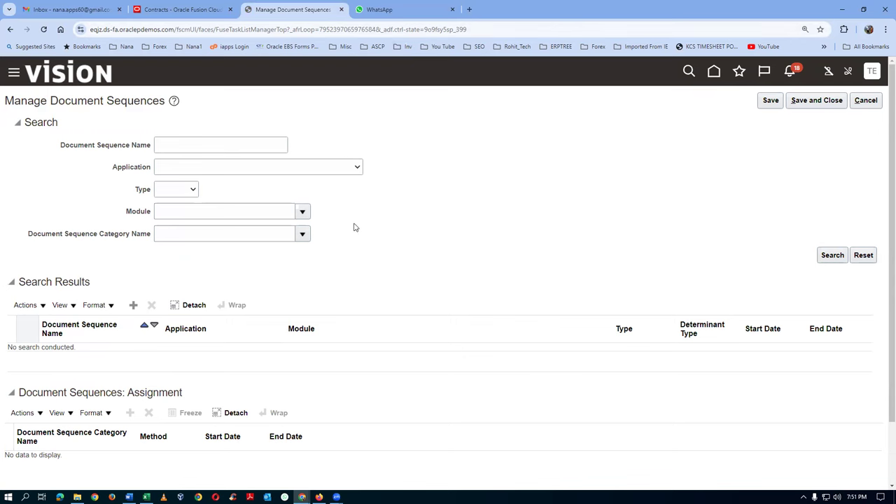
{"action": "left_click", "coordinate": [180, 10]}
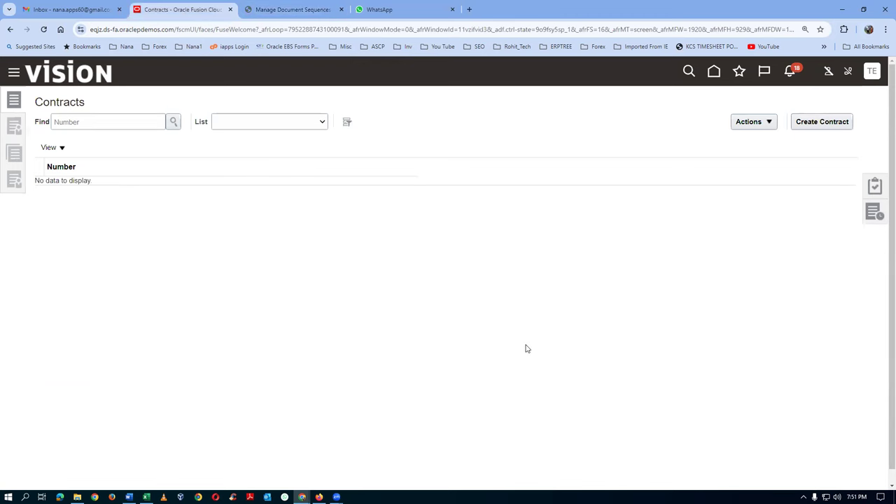
{"action": "left_click", "coordinate": [320, 14]}
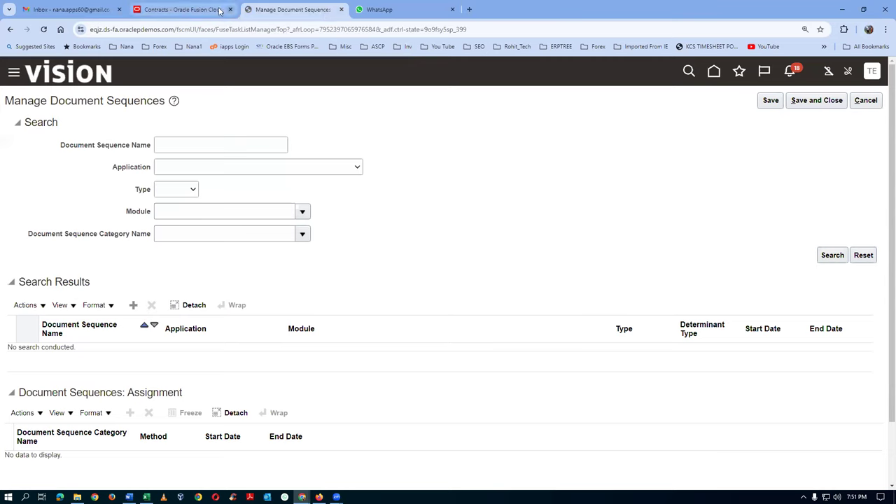
{"action": "left_click", "coordinate": [195, 13]}
{"action": "left_click", "coordinate": [292, 7]}
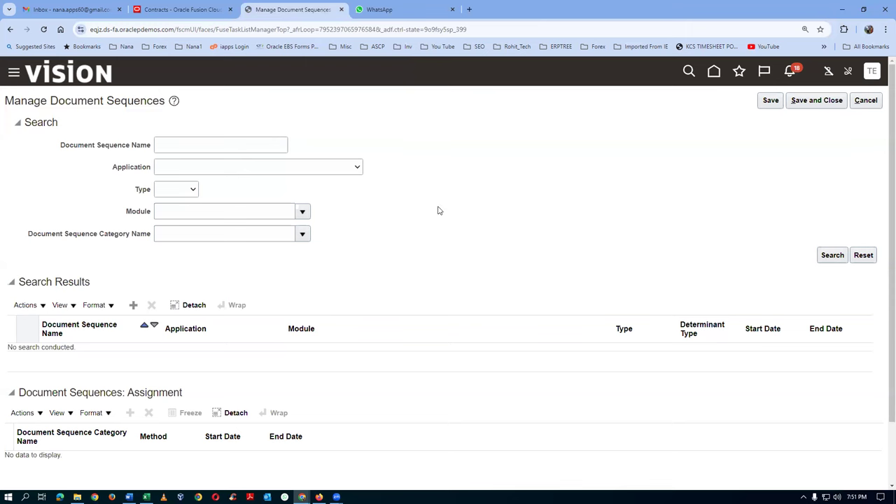
{"action": "key", "text": "alt+Tab"}
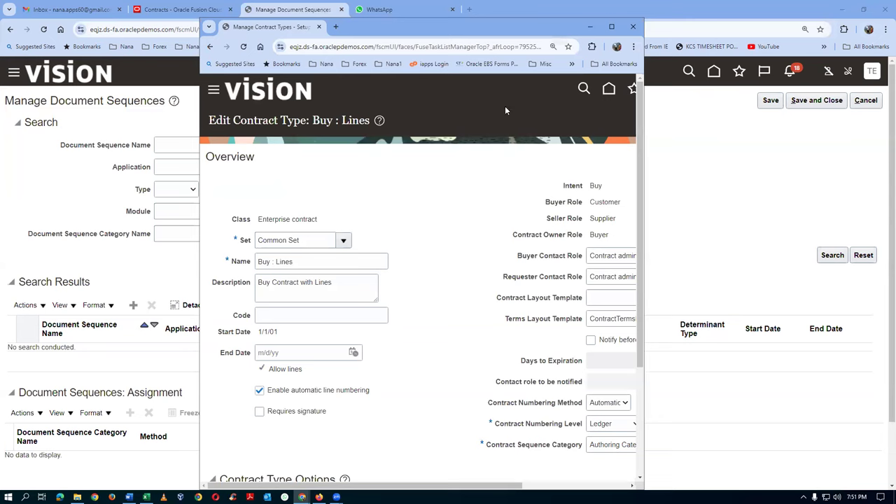
{"action": "left_click", "coordinate": [611, 27]}
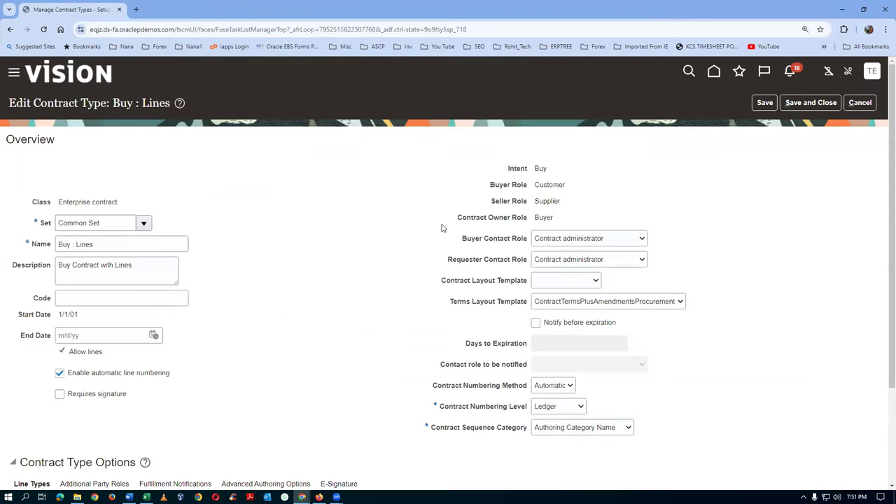
- Keep Authoring Category Name as sequence category and save and close Buy : Lines
{"action": "scroll", "coordinate": [468, 290], "scroll_direction": "down", "scroll_amount": 2}
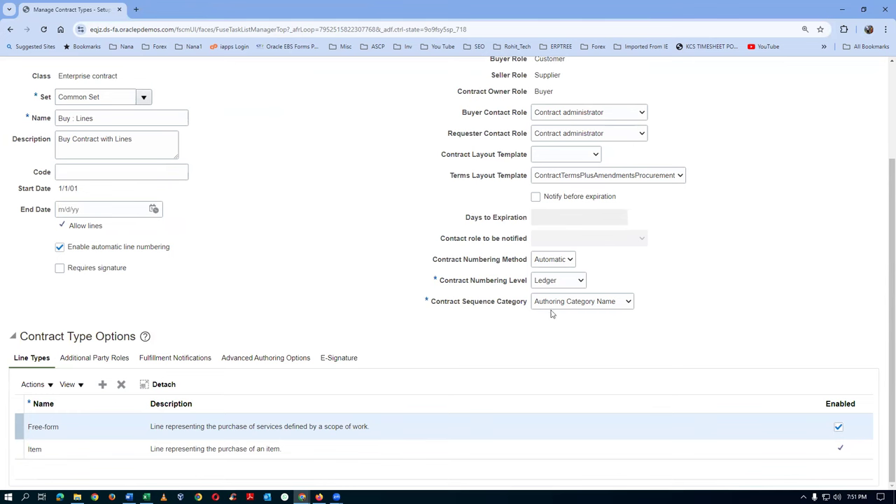
{"action": "left_click", "coordinate": [581, 304]}
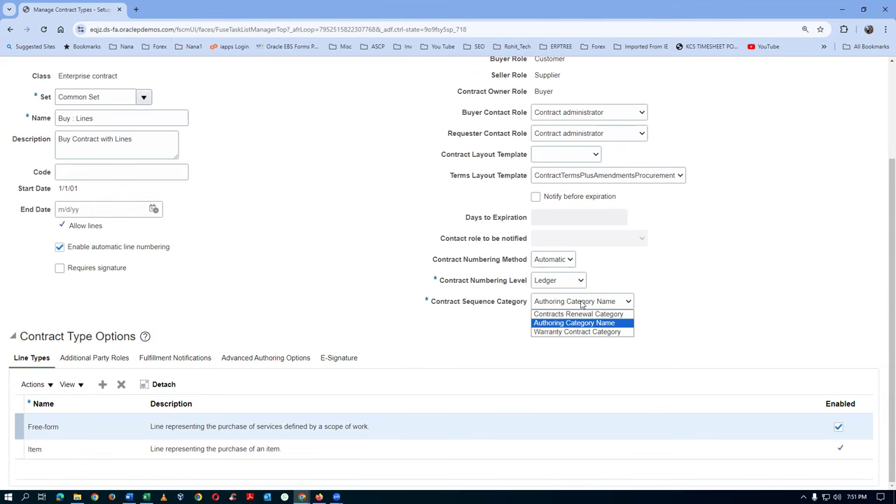
{"action": "left_click", "coordinate": [582, 304]}
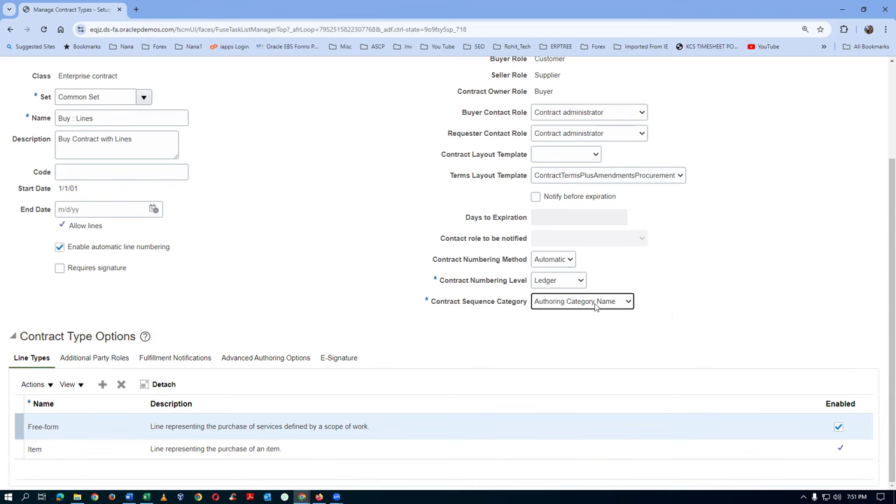
{"action": "scroll", "coordinate": [722, 250], "scroll_direction": "up", "scroll_amount": 3}
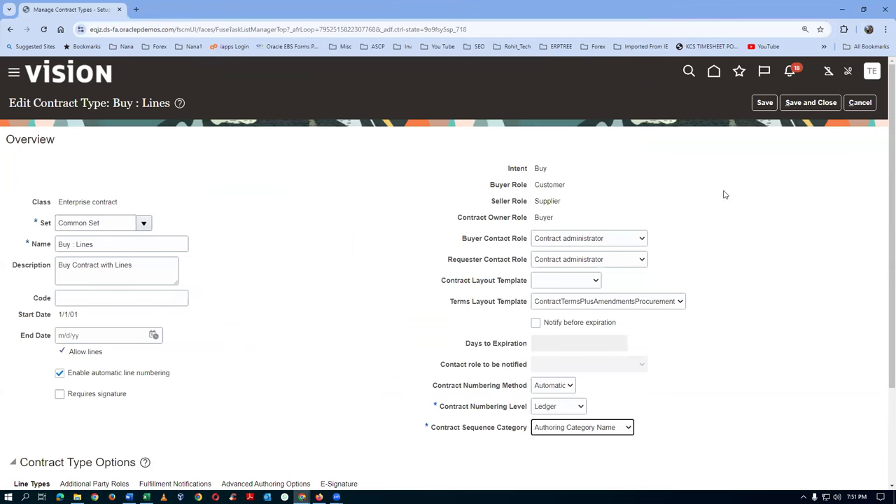
{"action": "left_click", "coordinate": [811, 103]}
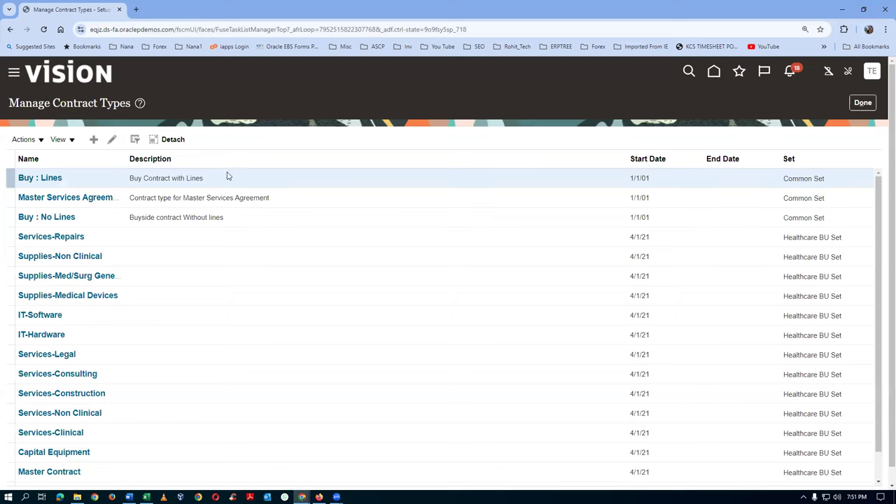
{"action": "key", "text": "alt+Tab"}
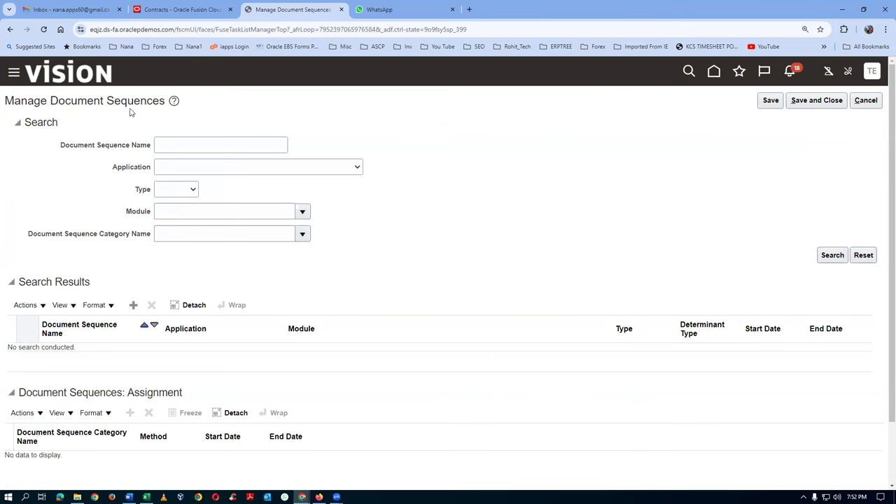
- List Enterprise Contracts sequences and check t01_ledger_proc-contract's US Primary Ledger assignment
{"action": "left_click", "coordinate": [194, 167]}
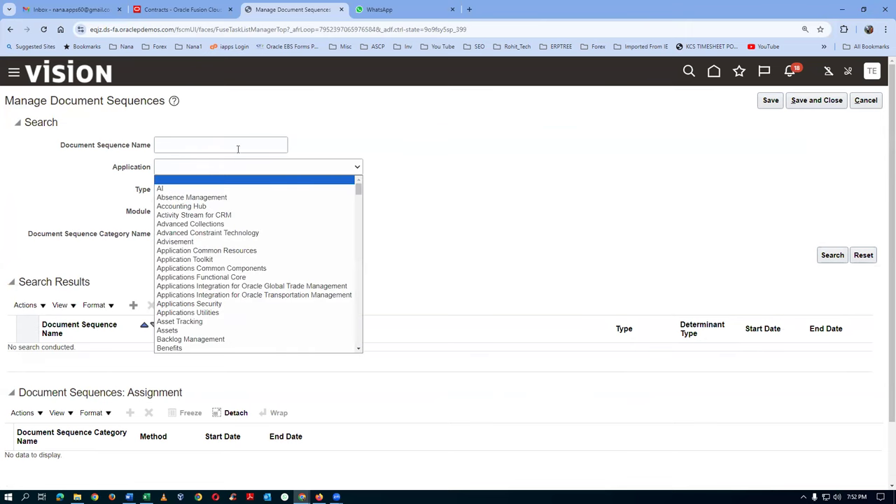
{"action": "type", "text": "en"}
{"action": "key", "text": "Down"}
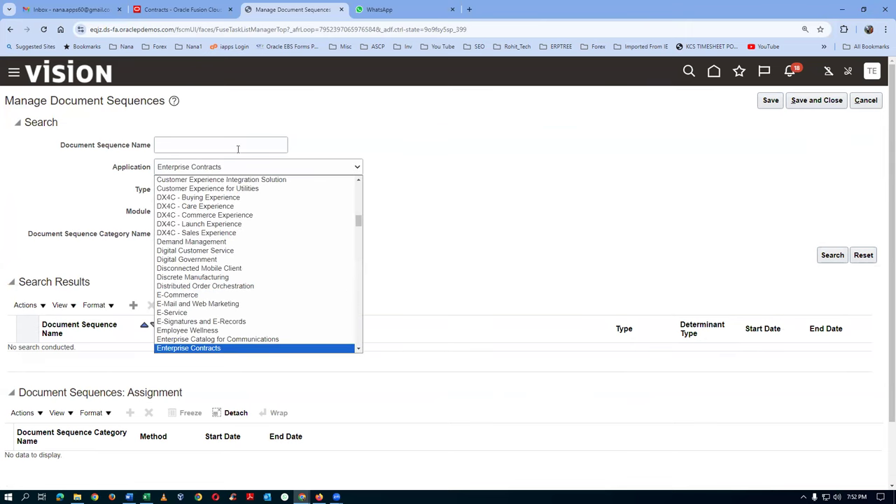
{"action": "key", "text": "Return"}
{"action": "left_click", "coordinate": [837, 253]}
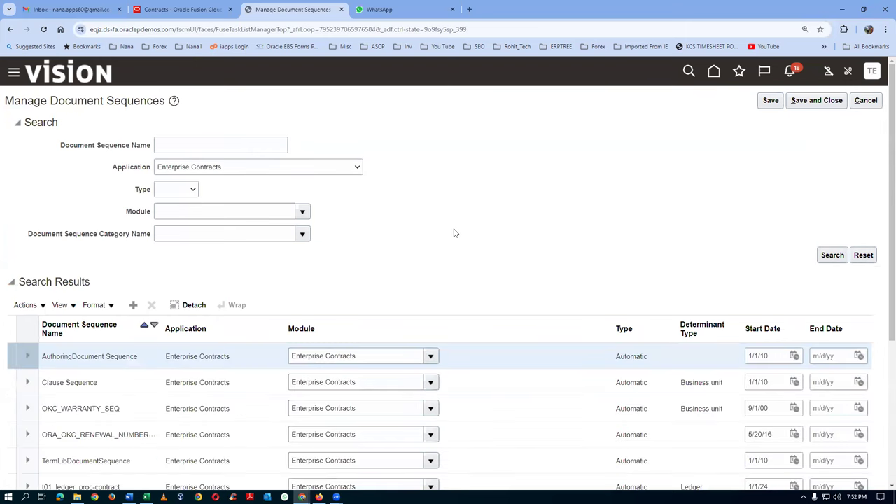
{"action": "scroll", "coordinate": [454, 232], "scroll_direction": "down", "scroll_amount": 2}
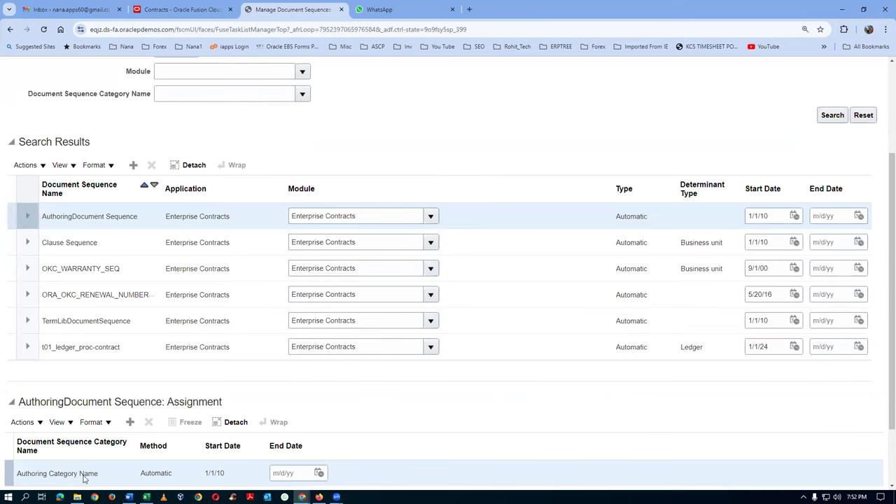
{"action": "left_click", "coordinate": [12, 347]}
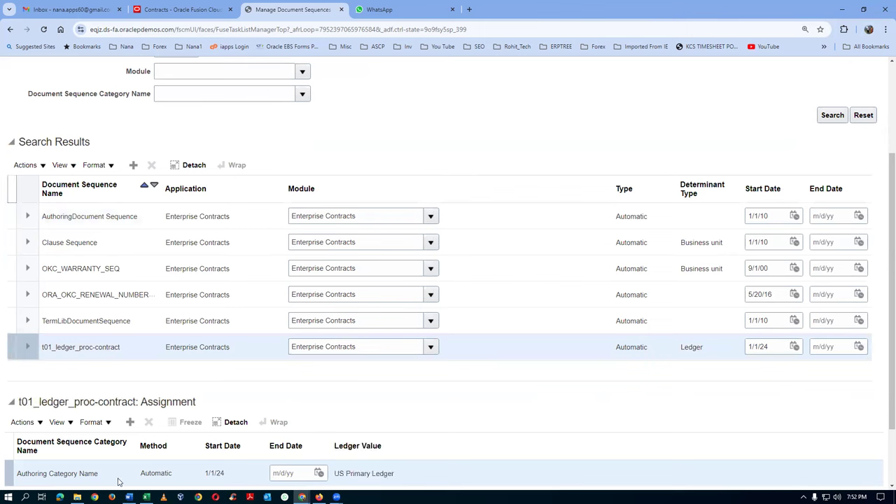
{"action": "left_click", "coordinate": [189, 10]}
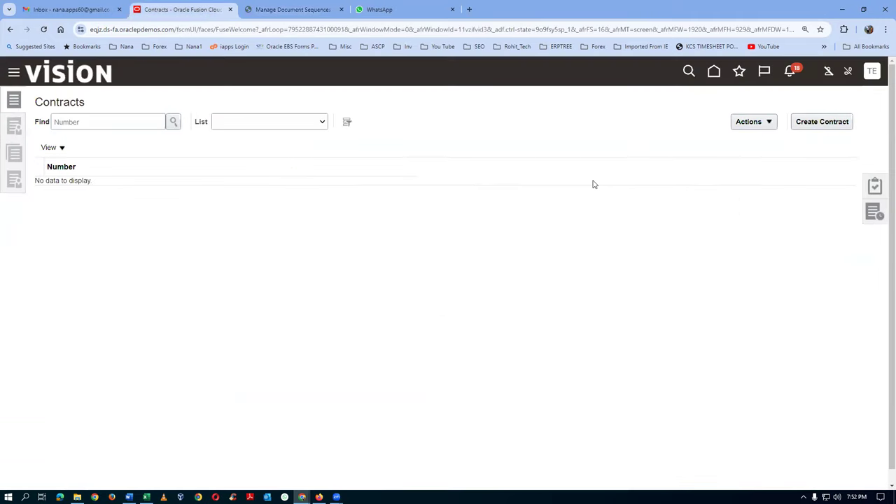
- Create a Buy : Lines contract with primary party ABC Consulting and save it
{"action": "left_click", "coordinate": [803, 130]}
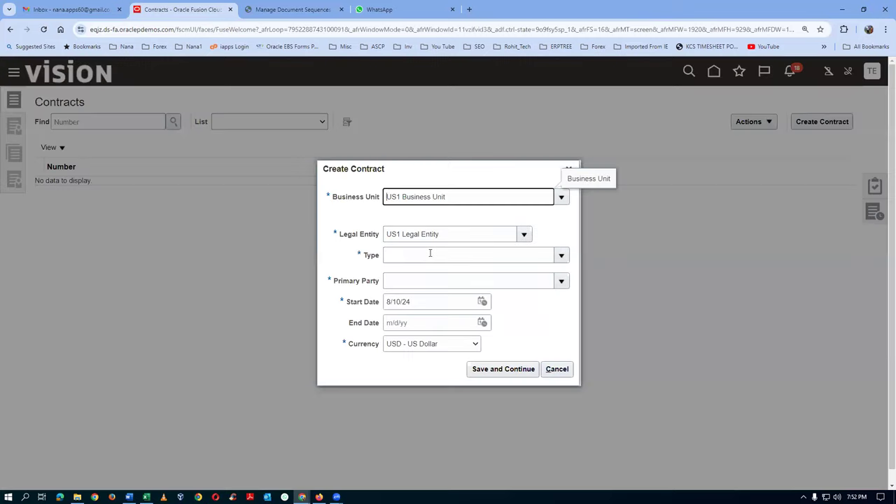
{"action": "left_click", "coordinate": [563, 257]}
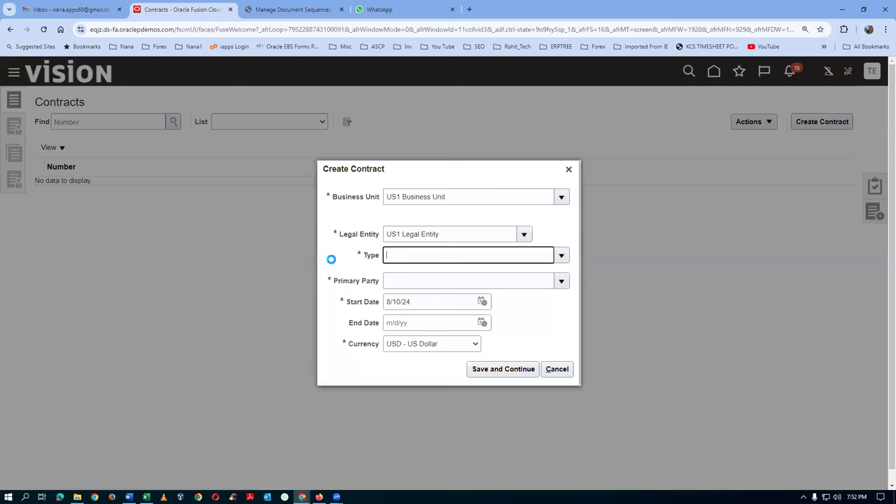
{"action": "left_click", "coordinate": [401, 262]}
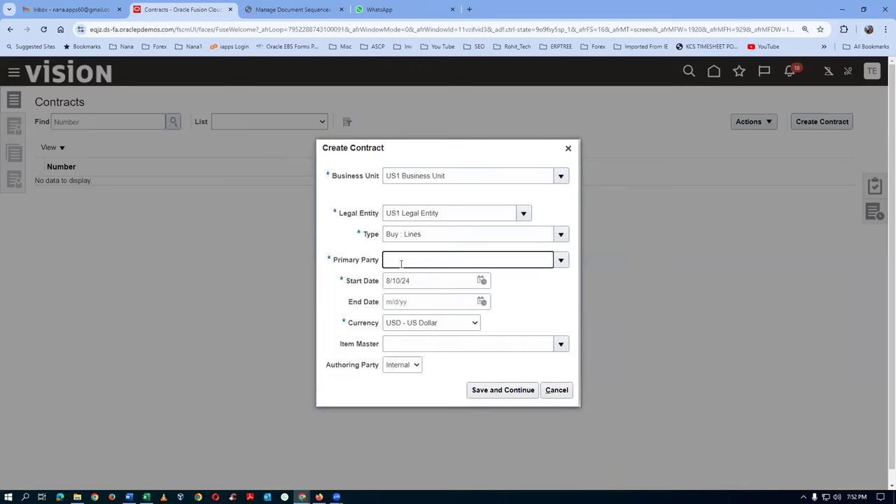
{"action": "type", "text": "ABC Co"}
{"action": "key", "text": "Tab"}
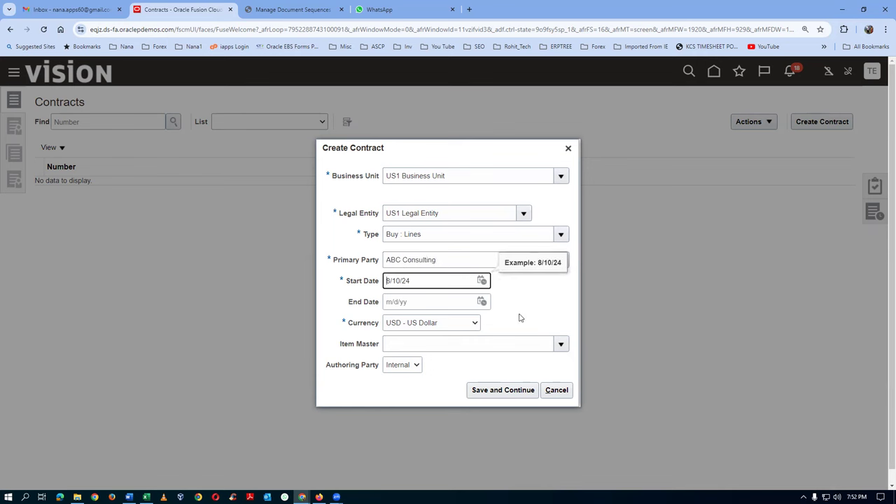
{"action": "left_click", "coordinate": [487, 394]}
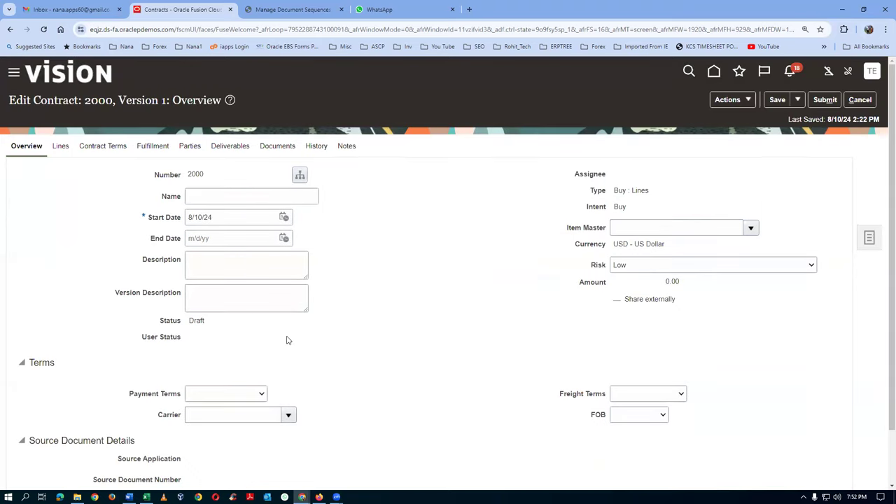
- Confirm the contract number is 2000, cancel, and return to document sequences
{"action": "left_click_drag", "start_coordinate": [190, 174], "coordinate": [204, 176]}
{"action": "left_click", "coordinate": [860, 100]}
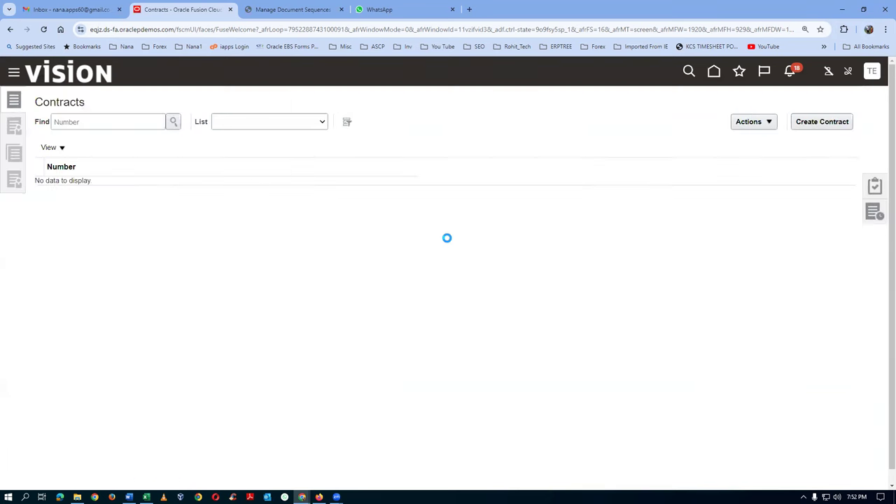
{"action": "left_click", "coordinate": [293, 9]}
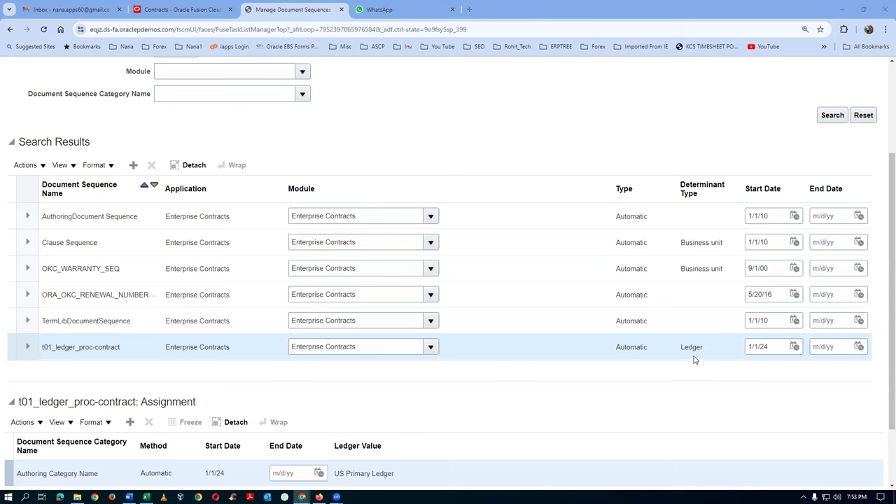
- Set the t01_ledger_proc-contract sequence end date to 2/2/24
{"action": "left_click", "coordinate": [830, 347]}
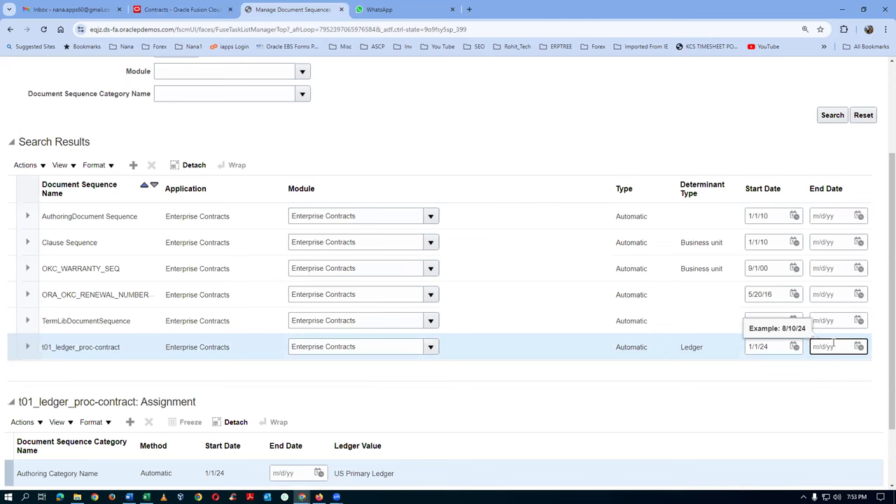
{"action": "type", "text": "2/2"}
{"action": "key", "text": "Tab"}
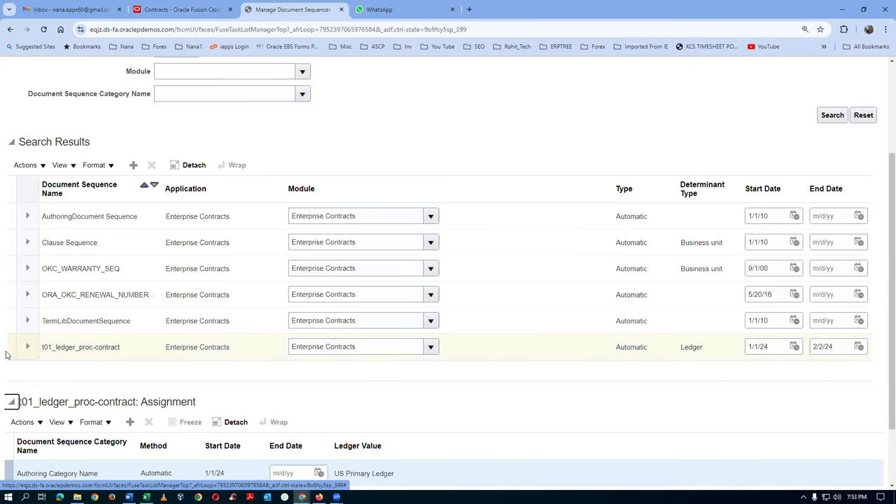
- End-date its Authoring Category Name assignment at 2/2/24 and save and close
{"action": "left_click", "coordinate": [8, 353]}
{"action": "scroll", "coordinate": [94, 397], "scroll_direction": "down", "scroll_amount": 2}
{"action": "left_click", "coordinate": [296, 391]}
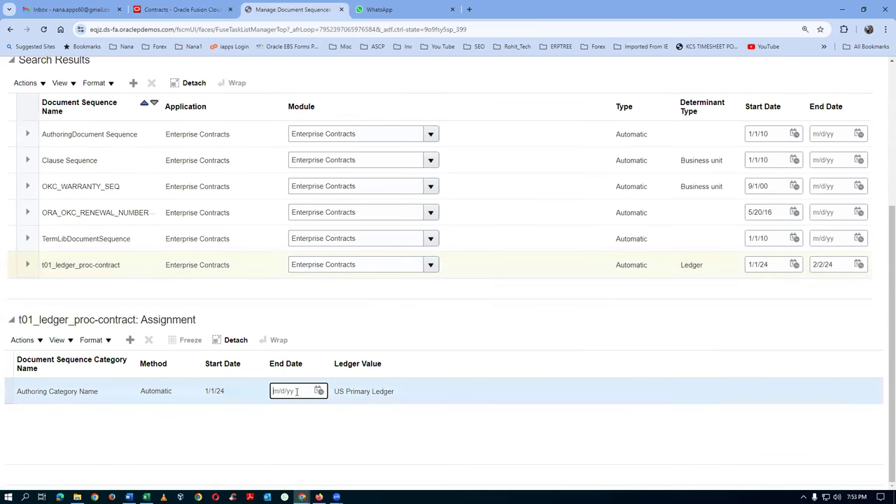
{"action": "type", "text": "2/2/24"}
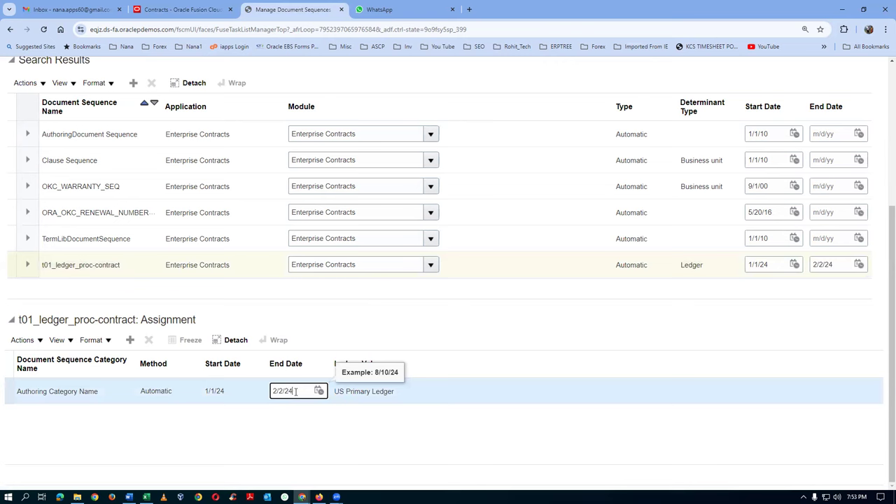
{"action": "scroll", "coordinate": [578, 406], "scroll_direction": "up", "scroll_amount": 5}
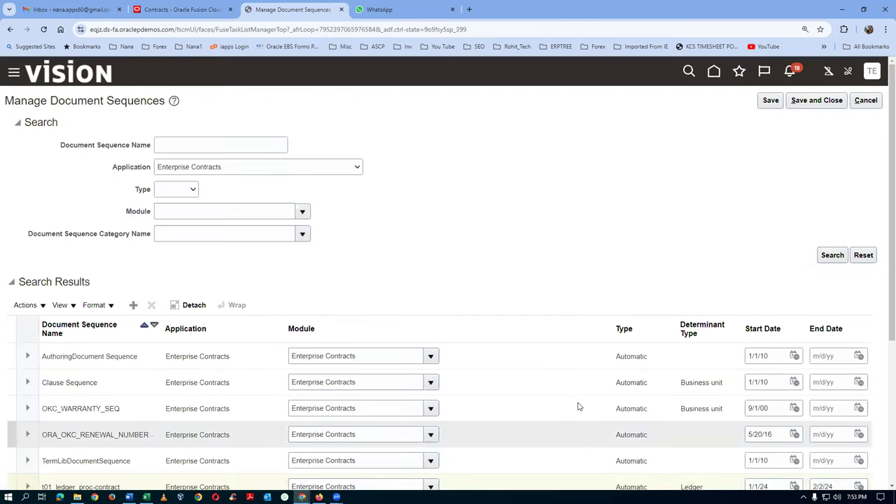
{"action": "left_click", "coordinate": [826, 104]}
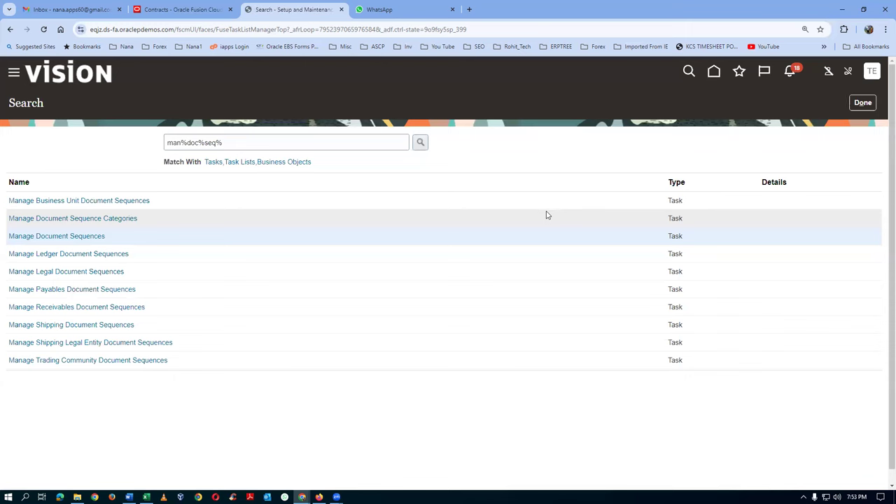
- Reopen Manage Document Sequences and search Enterprise Contracts to see t01_ledger_proc-contract ending 2/2/24
{"action": "left_click", "coordinate": [96, 238]}
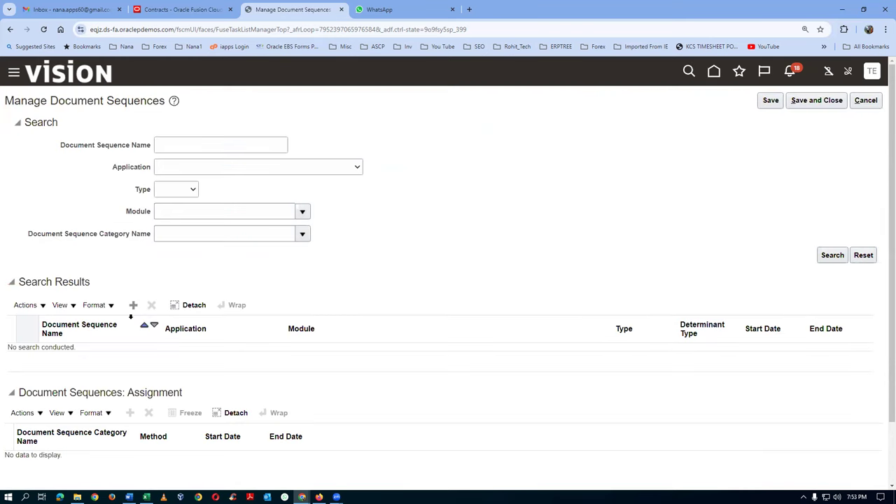
{"action": "left_click", "coordinate": [179, 172]}
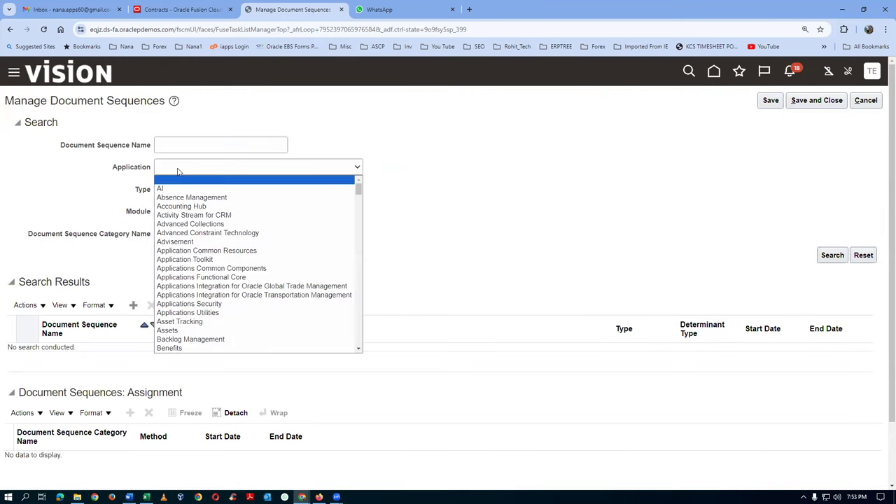
{"action": "type", "text": "ent"}
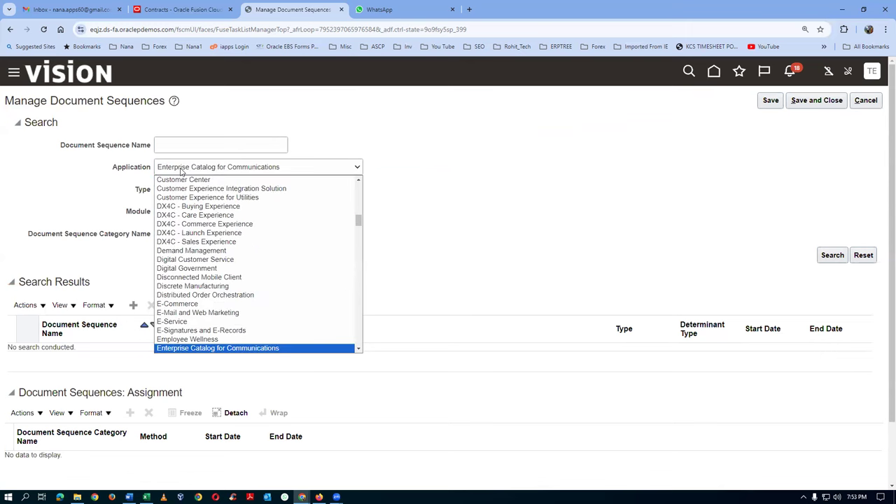
{"action": "key", "text": "Down"}
{"action": "key", "text": "Return"}
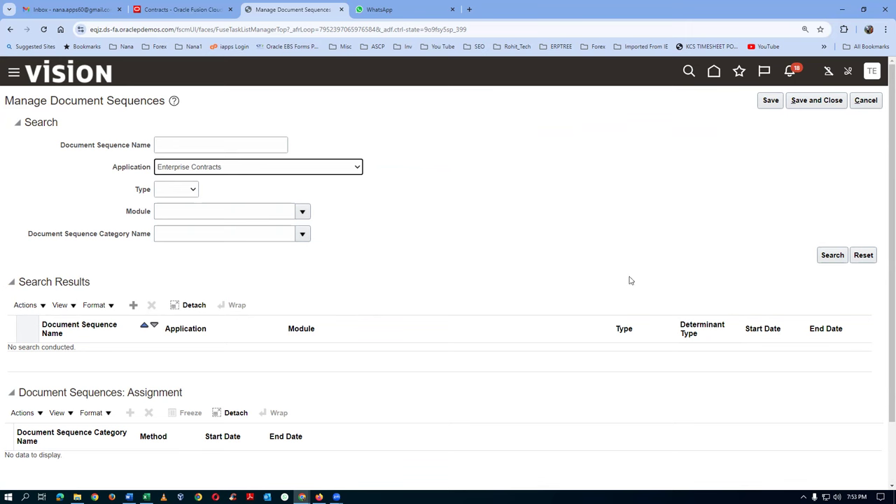
{"action": "left_click", "coordinate": [828, 253]}
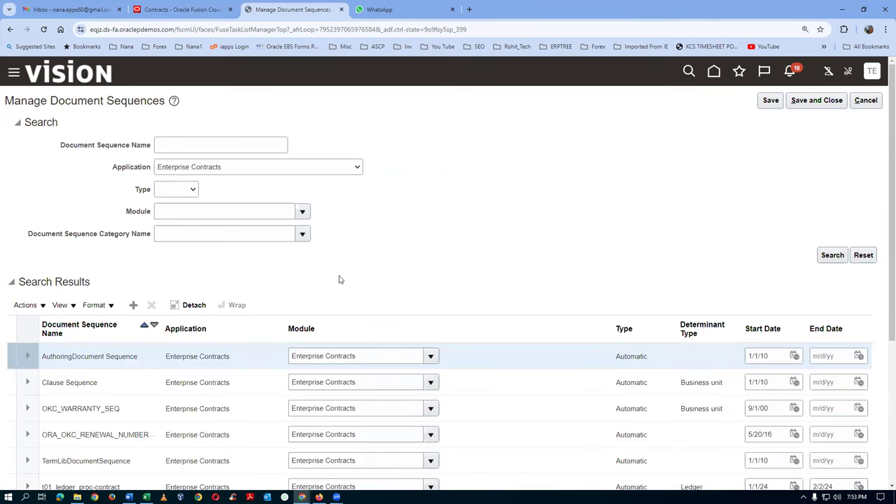
{"action": "scroll", "coordinate": [339, 280], "scroll_direction": "down", "scroll_amount": 2}
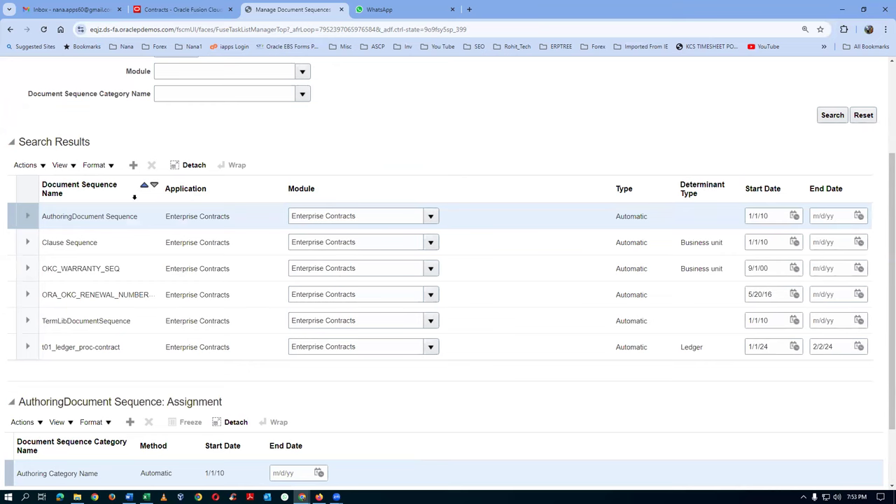
- Add a new document sequence row named Ent_contract_BU_Level
{"action": "left_click", "coordinate": [96, 217]}
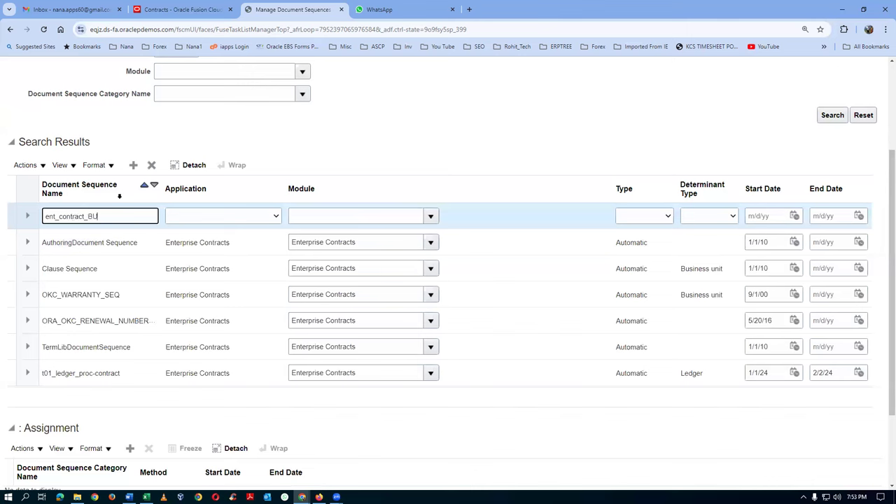
{"action": "type", "text": "vel"}
{"action": "key", "text": "Home"}
{"action": "key", "text": "Delete"}
{"action": "type", "text": "E"}
{"action": "left_click_drag", "start_coordinate": [140, 218], "coordinate": [6, 257]}
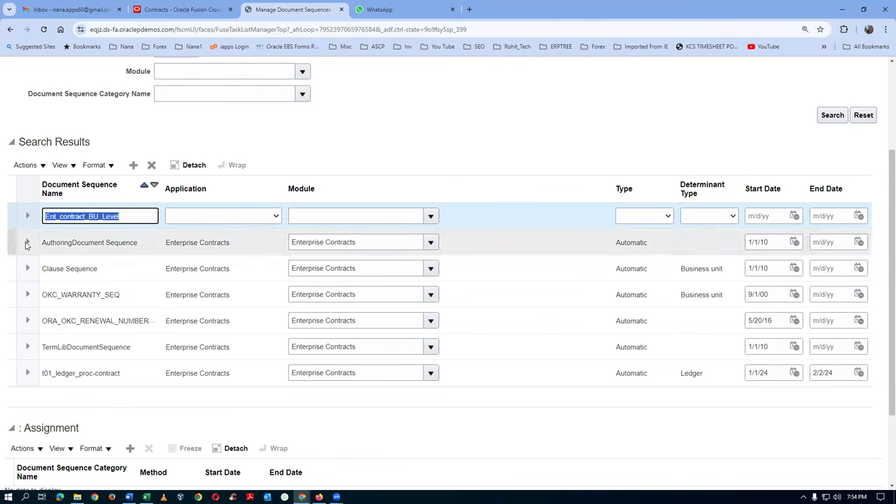
- Set both the sequence's application and module to Enterprise Contracts
{"action": "left_click", "coordinate": [225, 217]}
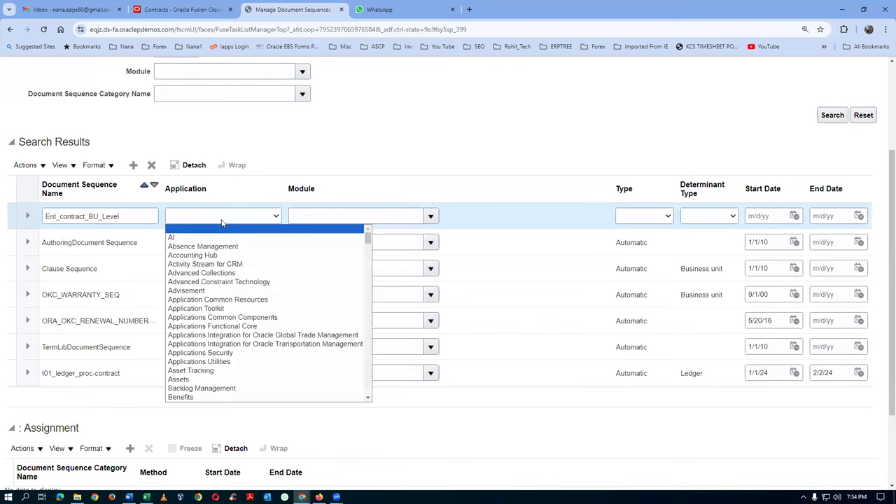
{"action": "type", "text": "ent"}
{"action": "key", "text": "Down"}
{"action": "key", "text": "Return"}
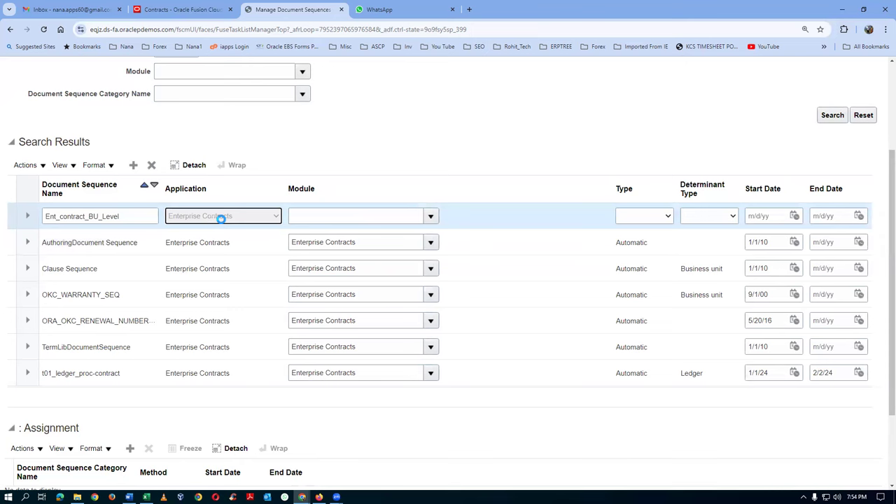
{"action": "left_click", "coordinate": [296, 215]}
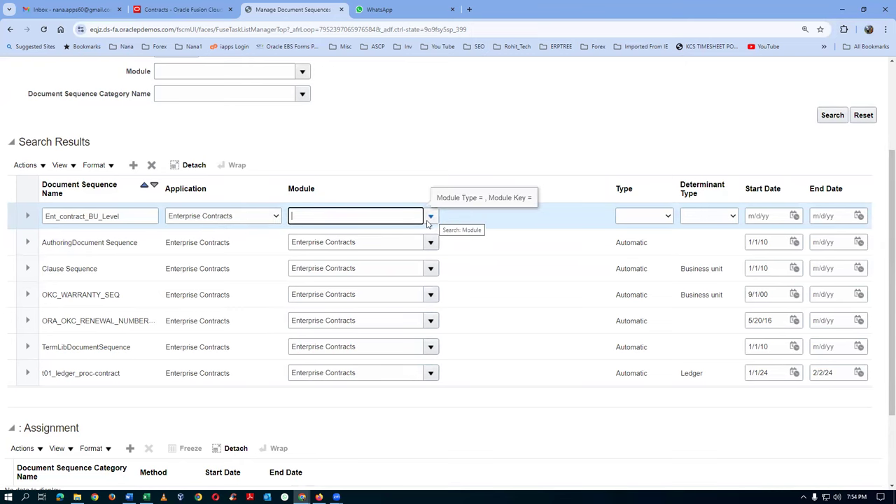
{"action": "type", "text": "en"}
{"action": "key", "text": "Tab"}
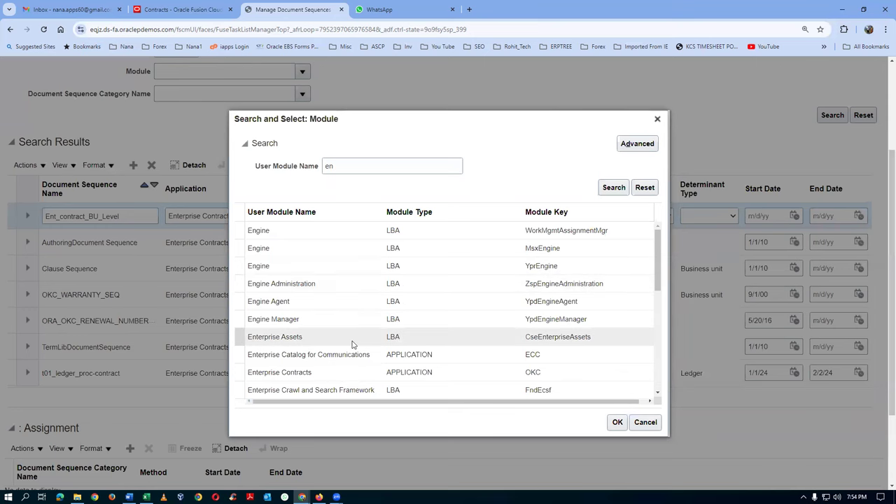
{"action": "left_click", "coordinate": [344, 372]}
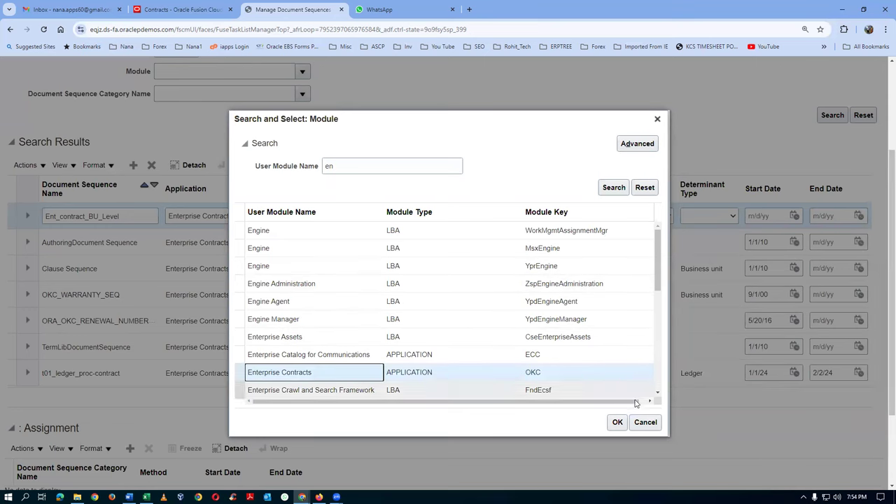
{"action": "left_click", "coordinate": [618, 422]}
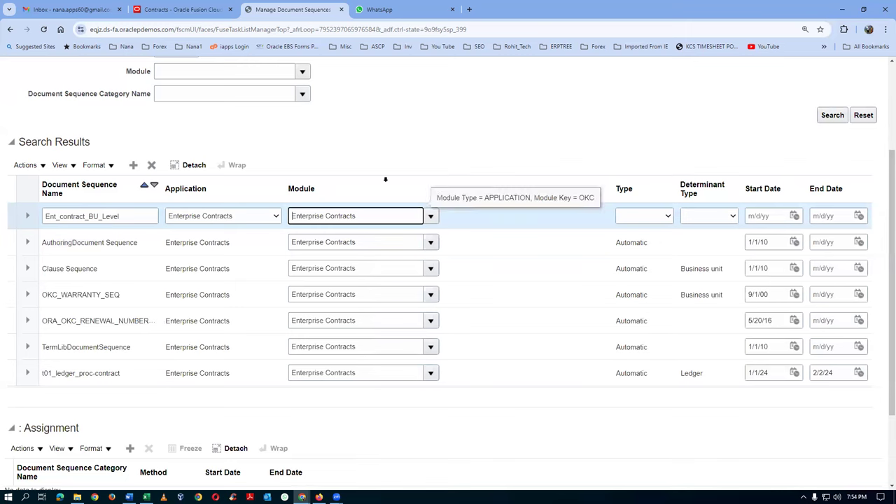
- Make the sequence type Automatic with determinant type Business unit
{"action": "left_click", "coordinate": [644, 216]}
{"action": "left_click", "coordinate": [634, 239]}
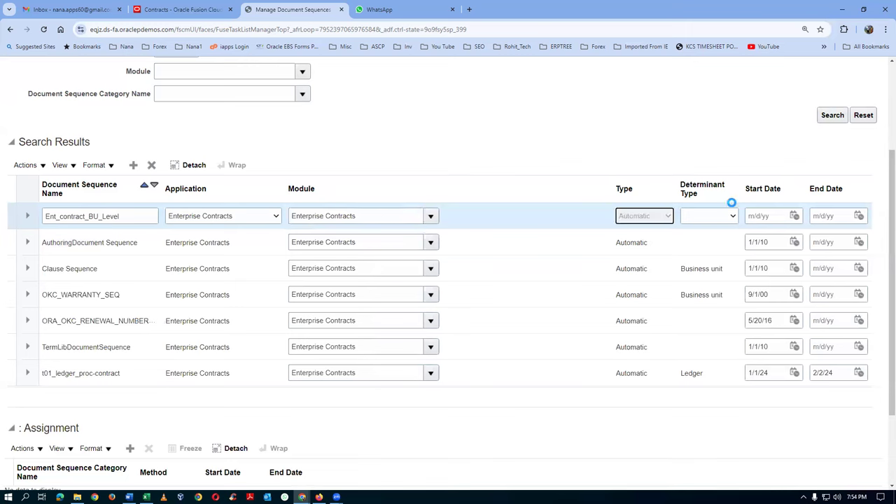
{"action": "left_click", "coordinate": [702, 217]}
{"action": "left_click", "coordinate": [702, 237]}
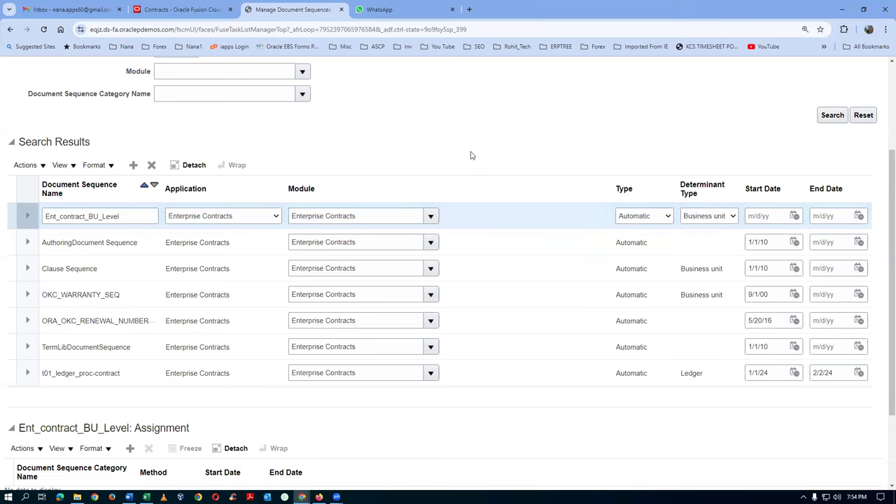
{"action": "scroll", "coordinate": [472, 154], "scroll_direction": "down", "scroll_amount": 3}
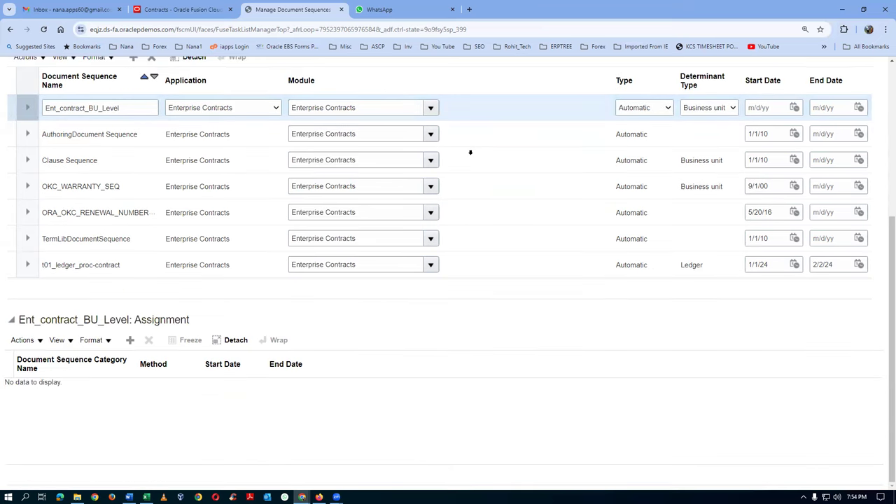
- Add a new assignment with category Authoring Category Name
{"action": "left_click", "coordinate": [28, 340]}
{"action": "left_click", "coordinate": [33, 360]}
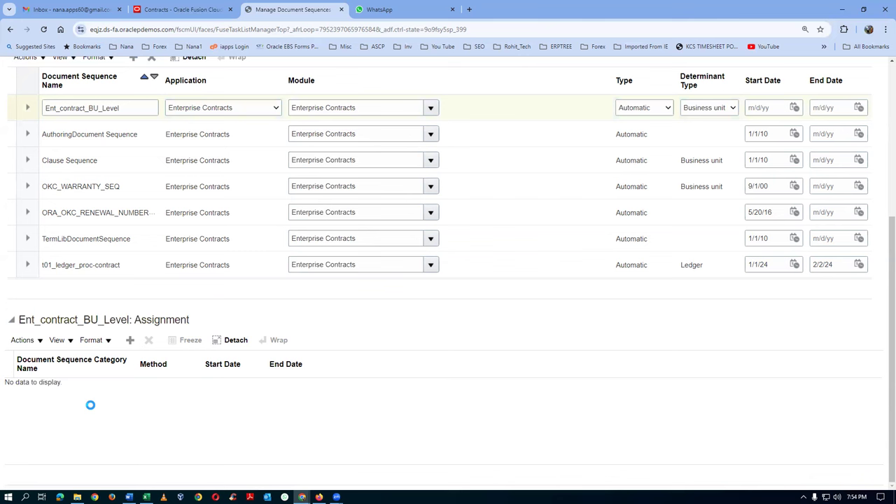
{"action": "left_click", "coordinate": [94, 396]}
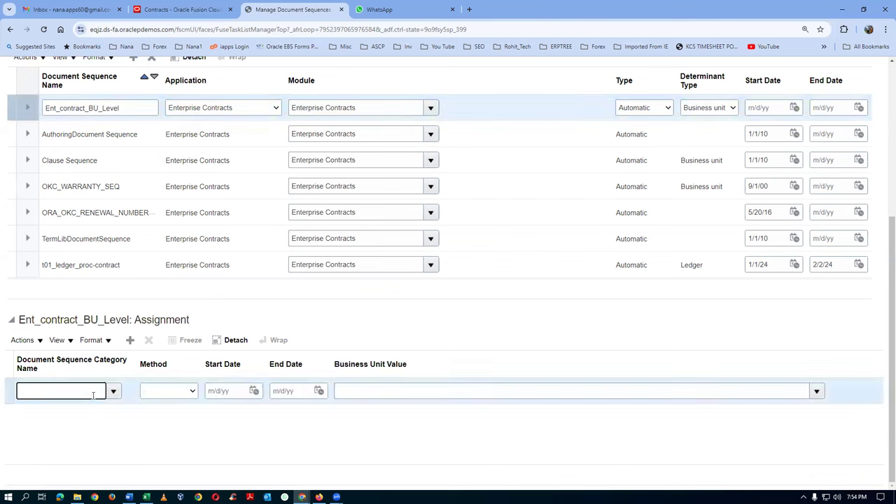
{"action": "key", "text": "Tab"}
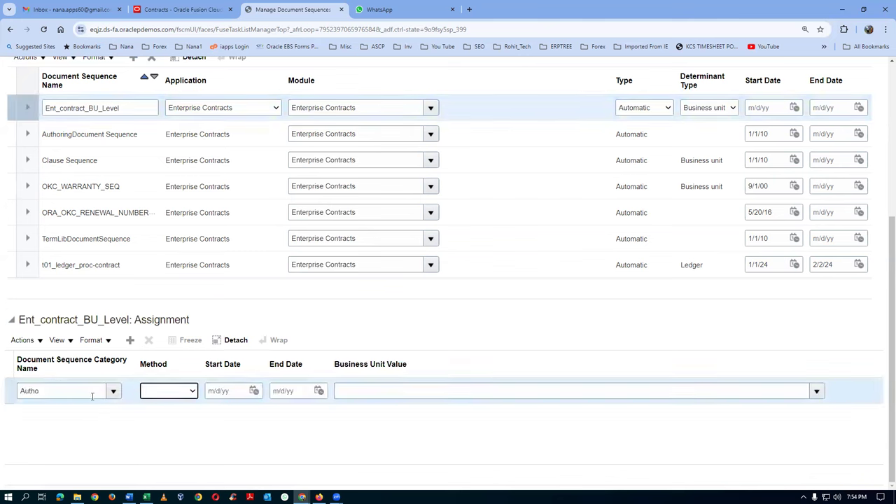
{"action": "left_click", "coordinate": [111, 394]}
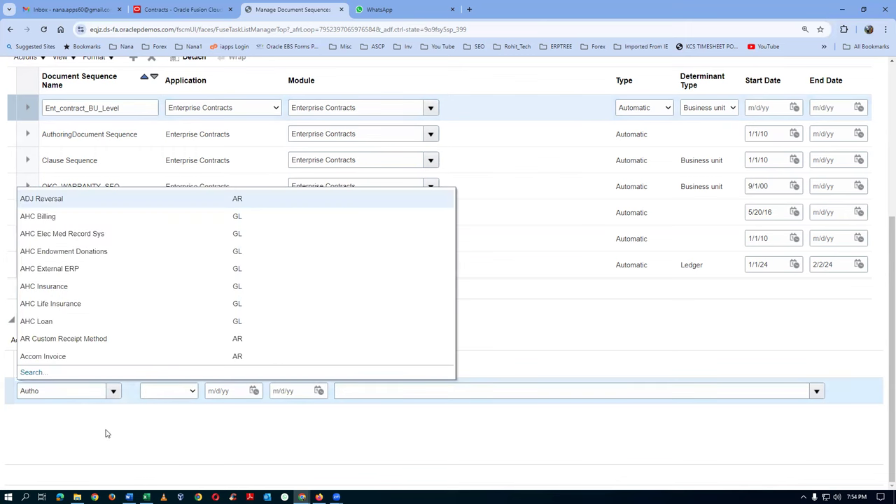
{"action": "left_click", "coordinate": [26, 372]}
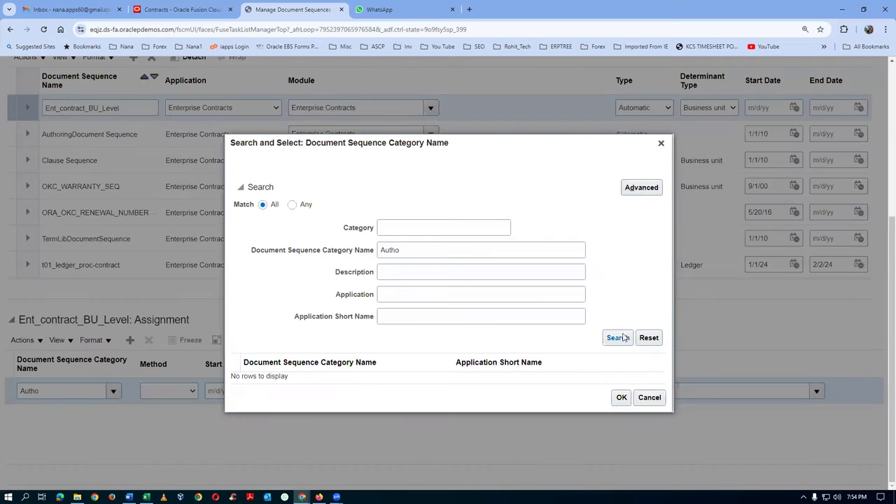
{"action": "left_click", "coordinate": [620, 338]}
{"action": "left_click", "coordinate": [369, 386]}
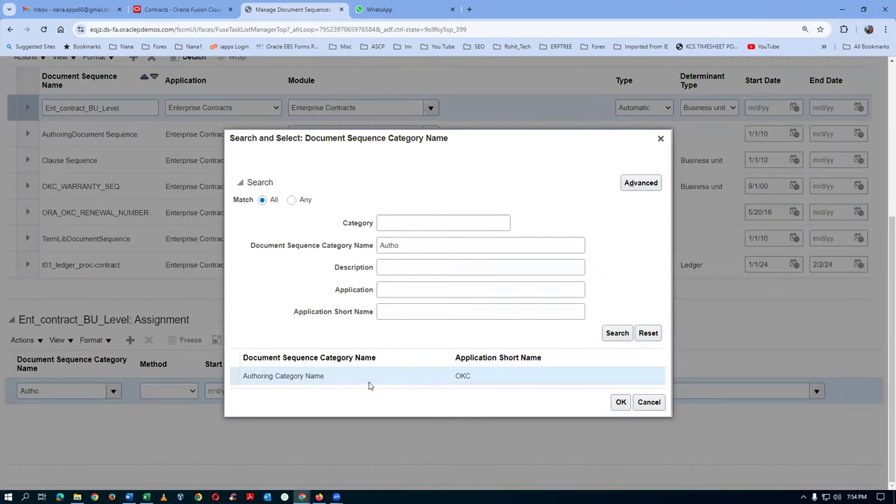
{"action": "left_click", "coordinate": [618, 403]}
- Set the assignment method to Automatic and business unit to US1 Business Unit
{"action": "left_click", "coordinate": [163, 394]}
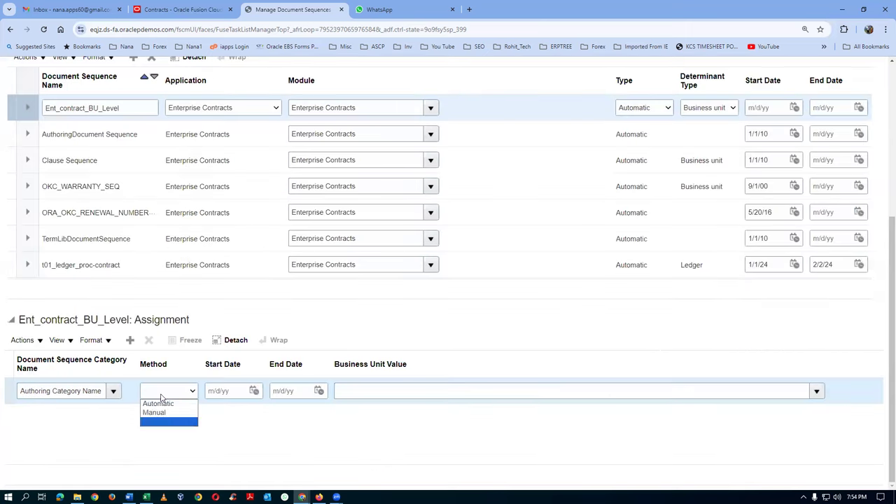
{"action": "left_click", "coordinate": [159, 404]}
{"action": "left_click", "coordinate": [380, 394]}
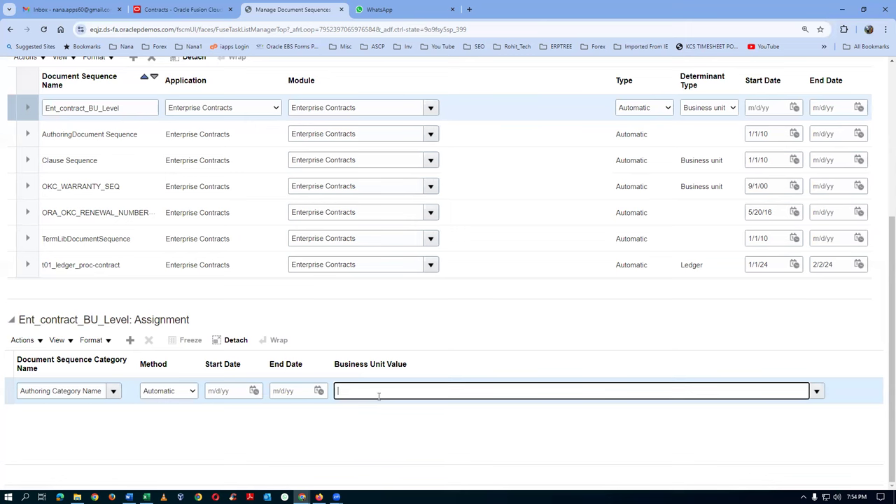
{"action": "key", "text": "Tab"}
{"action": "left_click", "coordinate": [335, 345]}
{"action": "left_click", "coordinate": [610, 389]}
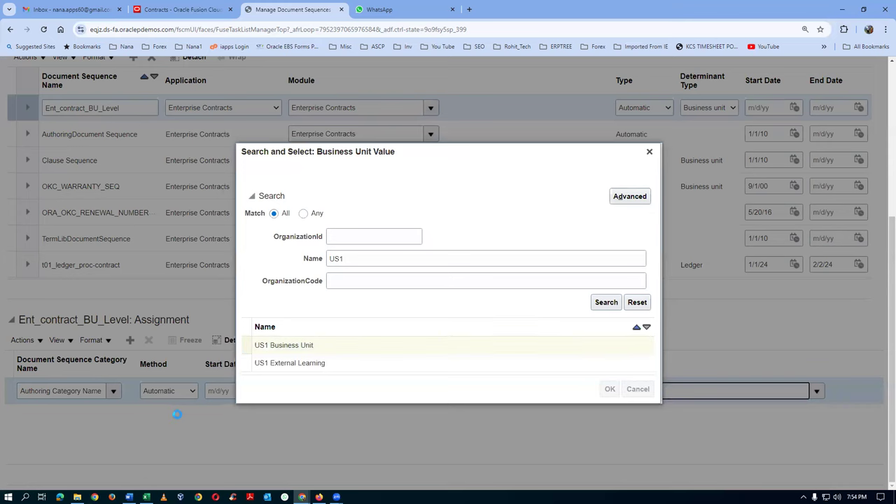
- Give both the assignment and the sequence a start date of 1/1/24
{"action": "left_click", "coordinate": [207, 393]}
{"action": "type", "text": "1/1/24"}
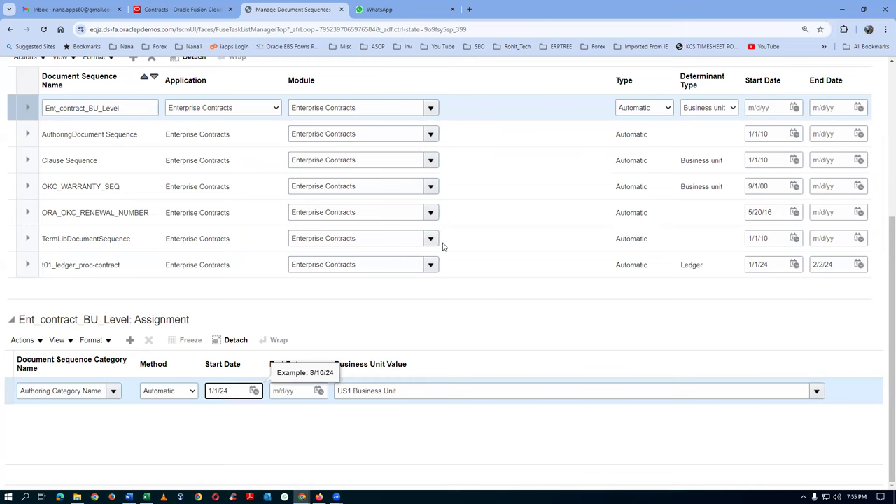
{"action": "left_click", "coordinate": [747, 107]}
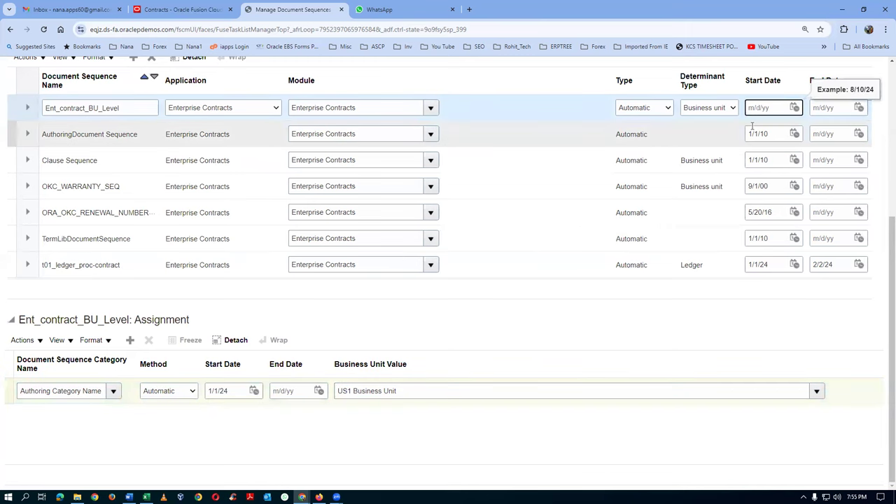
{"action": "type", "text": "1/1/24"}
{"action": "key", "text": "Tab"}
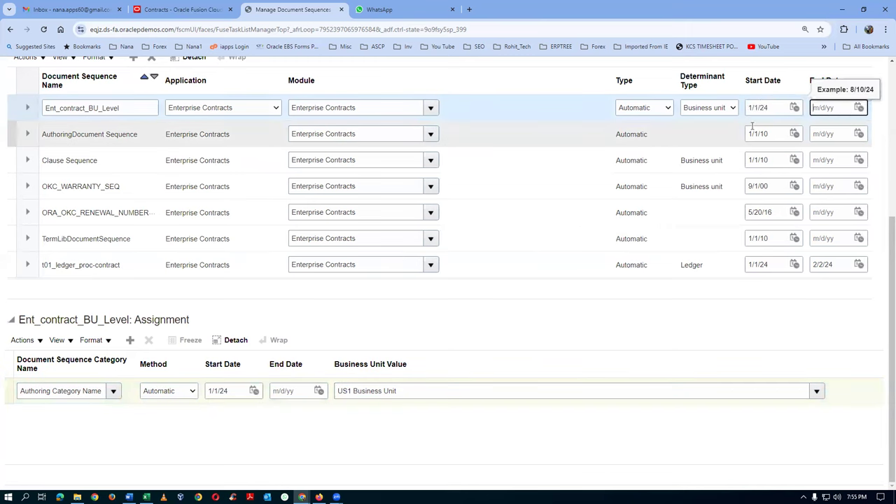
- Save the new Ent_contract_BU_Level sequence and expand its details
{"action": "scroll", "coordinate": [559, 204], "scroll_direction": "up", "scroll_amount": 4}
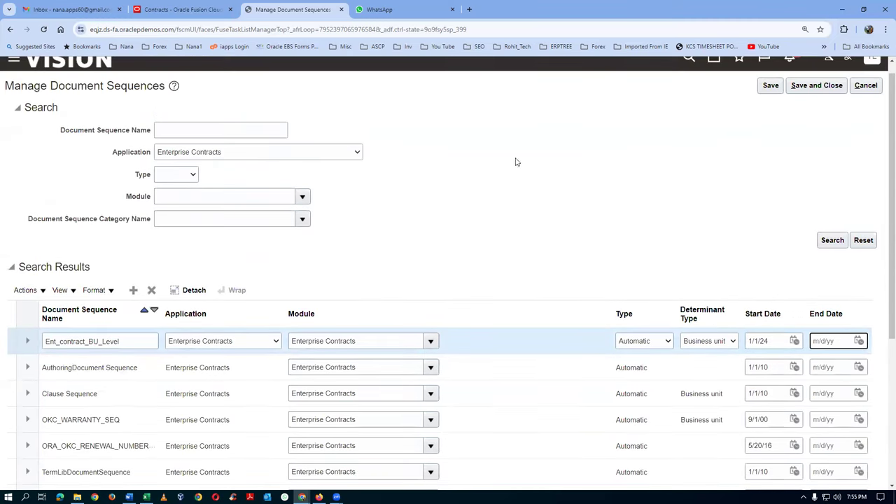
{"action": "left_click", "coordinate": [771, 86]}
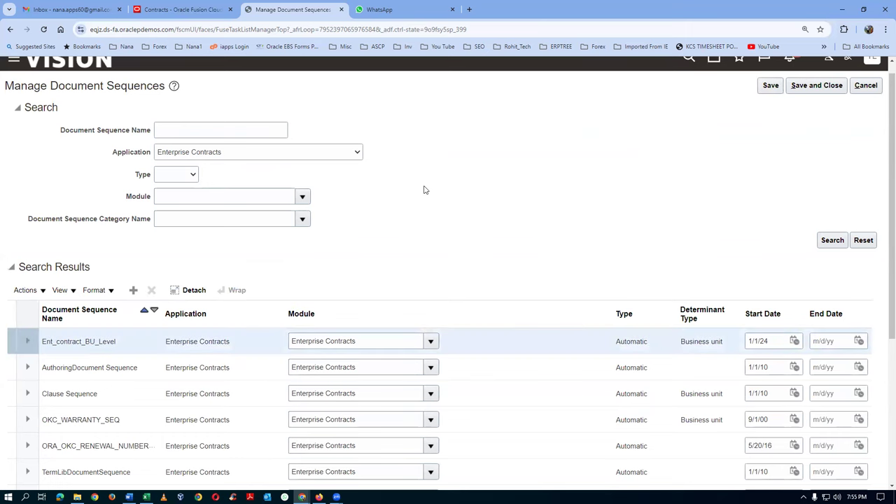
{"action": "scroll", "coordinate": [423, 190], "scroll_direction": "down", "scroll_amount": 2}
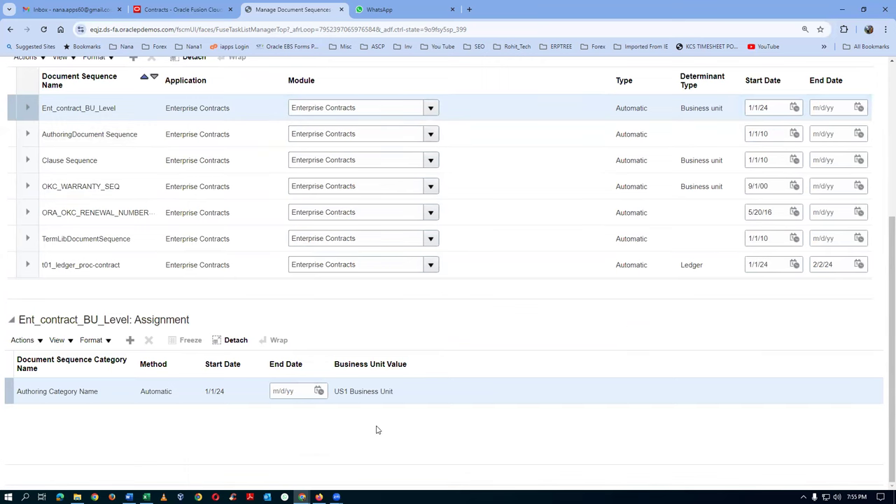
{"action": "left_click", "coordinate": [67, 126]}
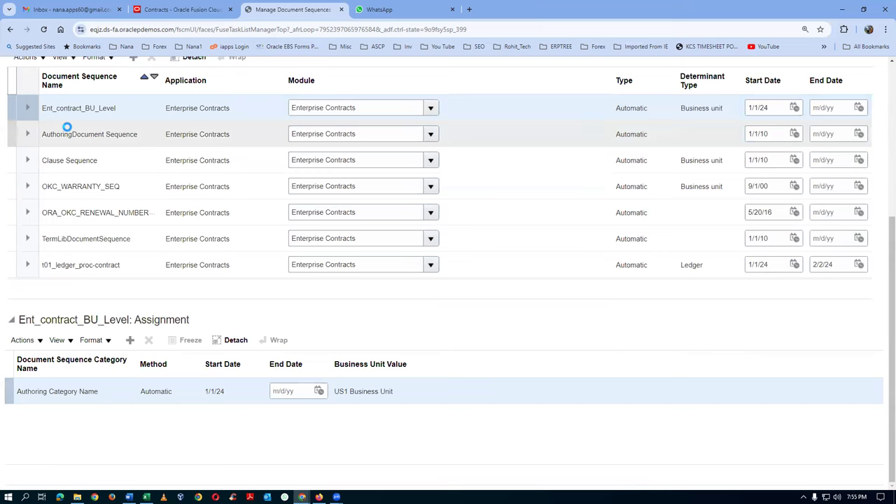
- Set initial value 10000, turn on Audit, save, then select the Clause Sequence row
{"action": "left_click", "coordinate": [137, 139]}
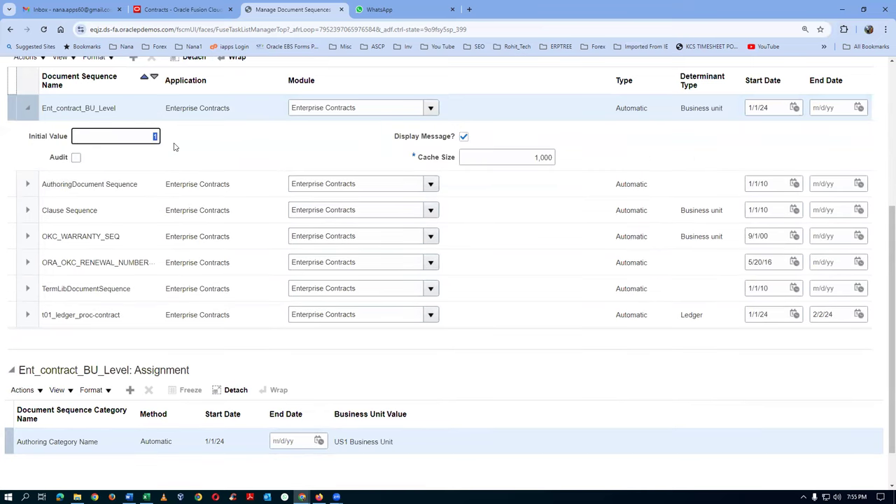
{"action": "type", "text": "0000"}
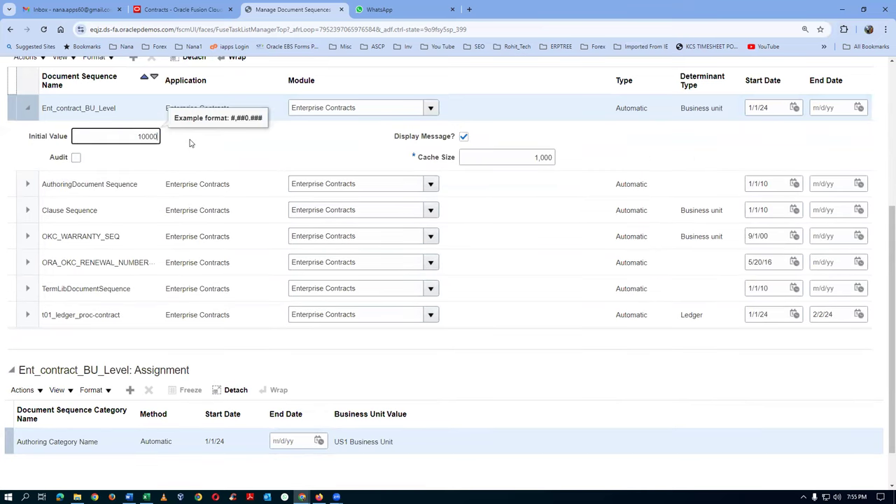
{"action": "key", "text": "Tab"}
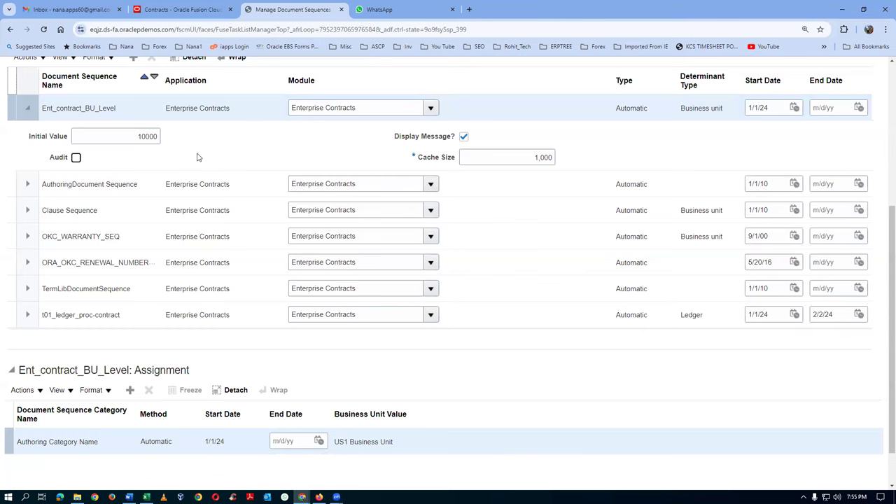
{"action": "left_click", "coordinate": [76, 159]}
{"action": "left_click", "coordinate": [670, 148]}
{"action": "scroll", "coordinate": [590, 160], "scroll_direction": "up", "scroll_amount": 1}
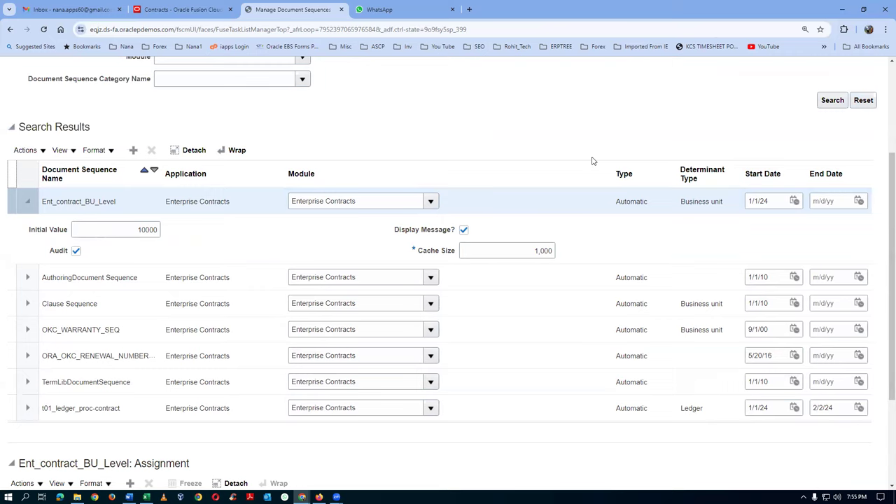
{"action": "scroll", "coordinate": [595, 160], "scroll_direction": "up", "scroll_amount": 2}
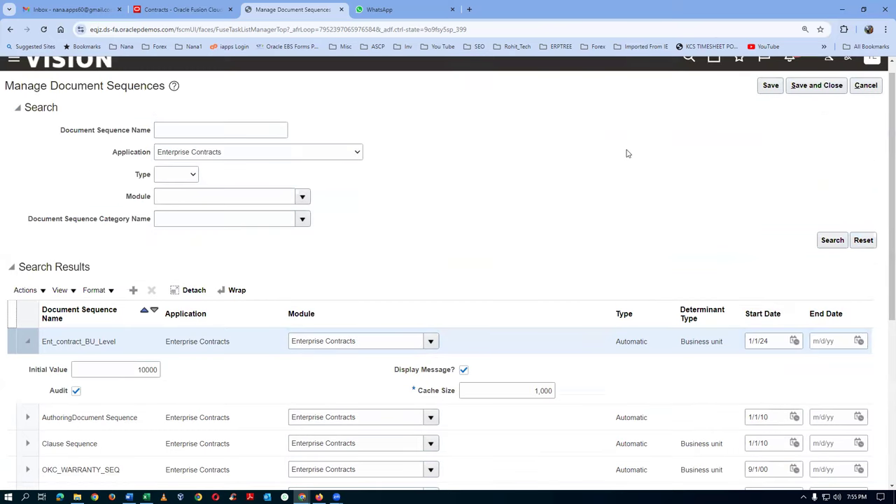
{"action": "left_click", "coordinate": [770, 86]}
{"action": "left_click", "coordinate": [769, 87]}
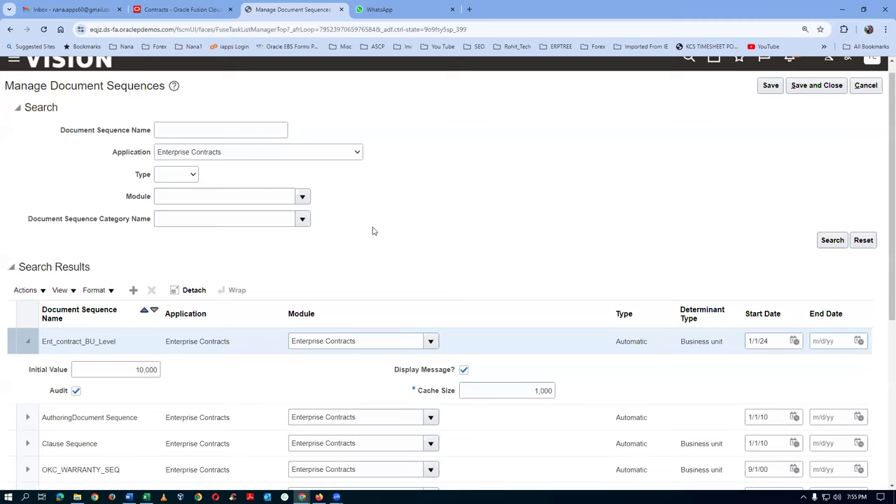
{"action": "scroll", "coordinate": [374, 231], "scroll_direction": "down", "scroll_amount": 3}
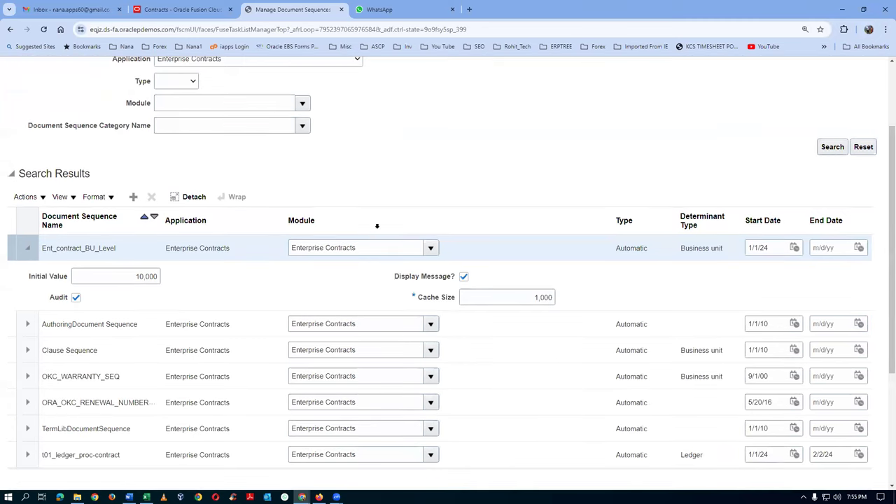
{"action": "left_click", "coordinate": [103, 347]}
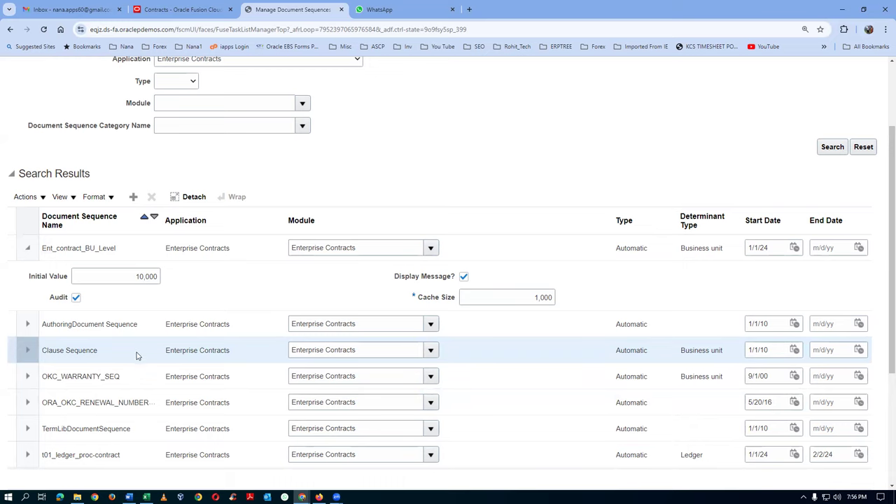
- Replace the Clause Sequence initial value 1 with 20000 and save
{"action": "scroll", "coordinate": [138, 354], "scroll_direction": "down", "scroll_amount": 2}
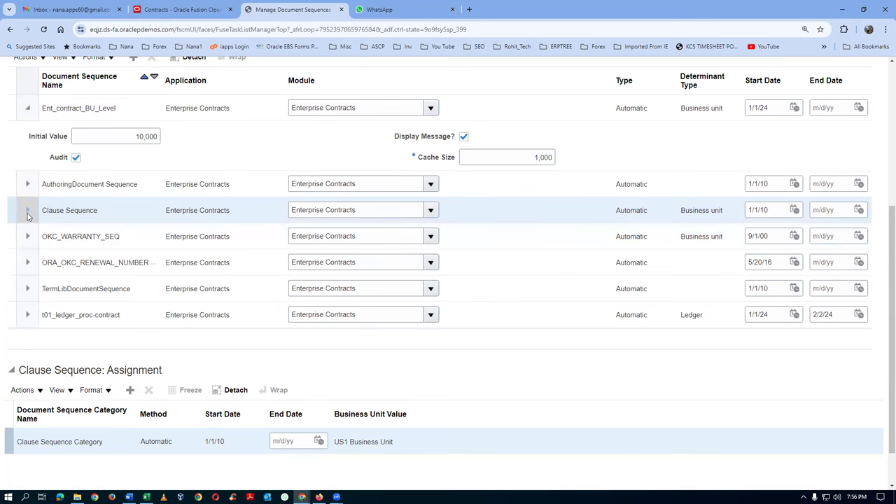
{"action": "left_click", "coordinate": [27, 211]}
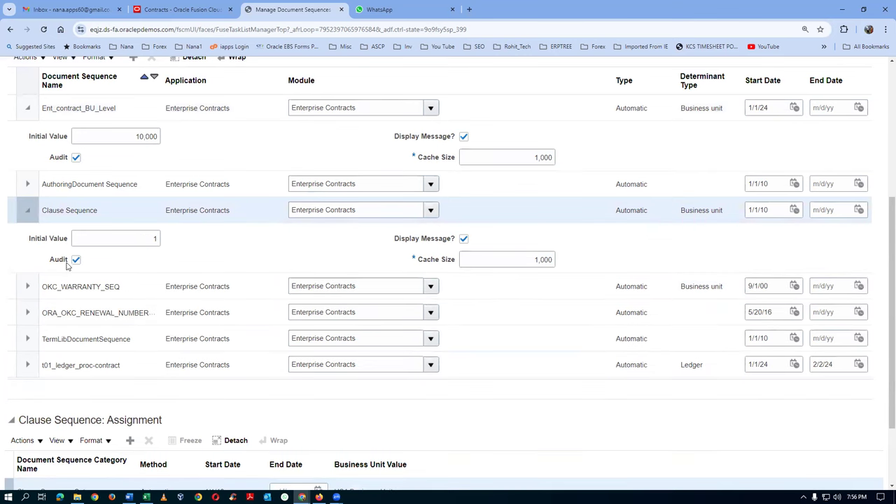
{"action": "double_click", "coordinate": [133, 239]}
{"action": "type", "text": "2000"}
{"action": "key", "text": "Tab"}
{"action": "scroll", "coordinate": [624, 137], "scroll_direction": "up", "scroll_amount": 2}
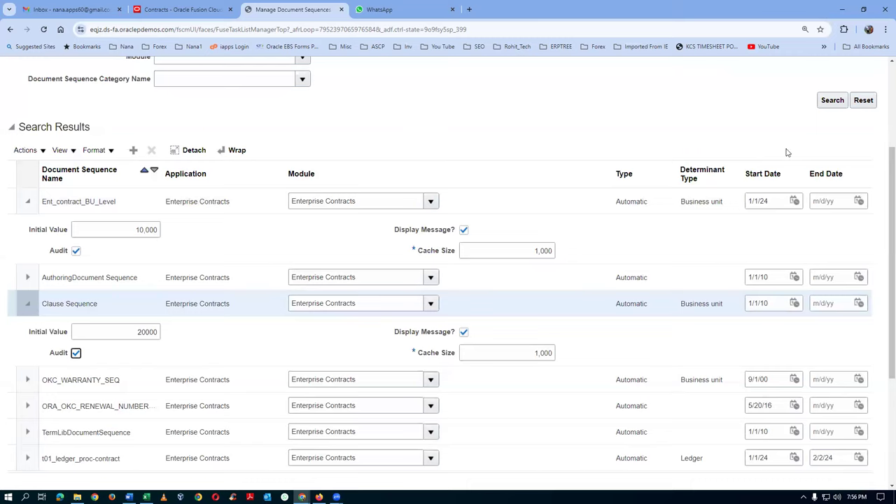
{"action": "scroll", "coordinate": [786, 151], "scroll_direction": "up", "scroll_amount": 1}
{"action": "left_click", "coordinate": [771, 86]}
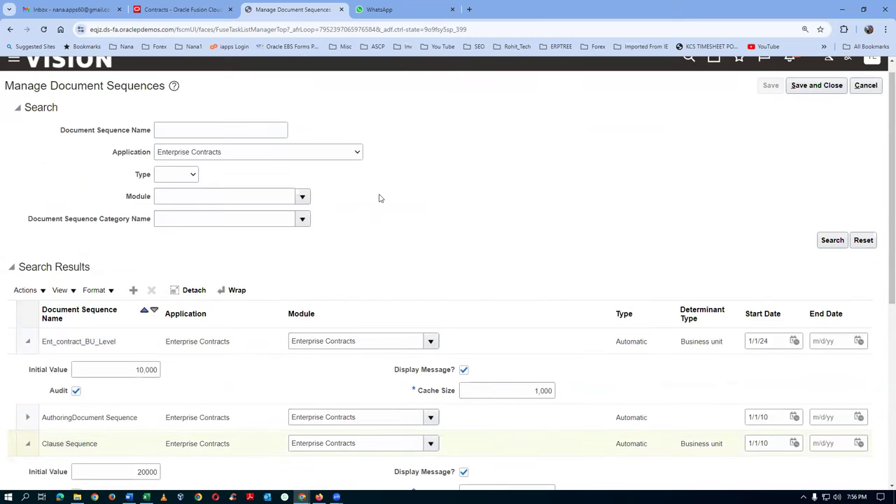
- Expand and select TermLibDocumentSequence to view its Terms Library Category assignment
{"action": "scroll", "coordinate": [379, 198], "scroll_direction": "down", "scroll_amount": 4}
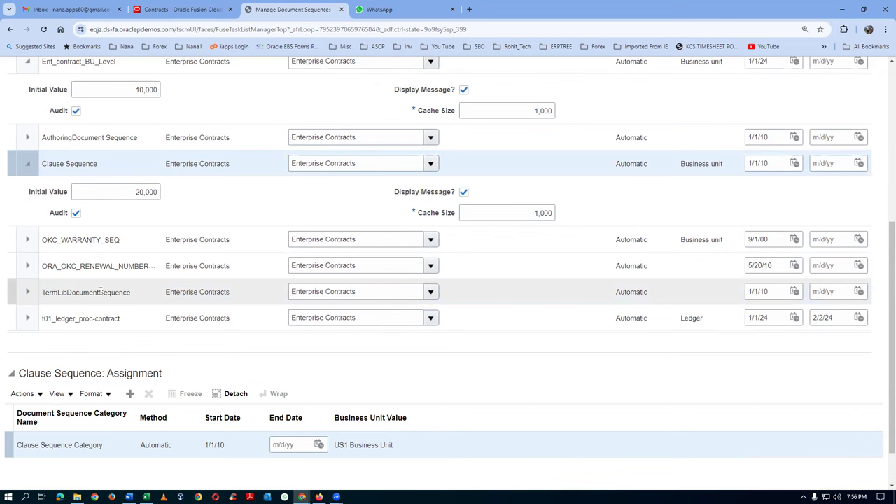
{"action": "left_click", "coordinate": [101, 292]}
{"action": "left_click", "coordinate": [86, 294]}
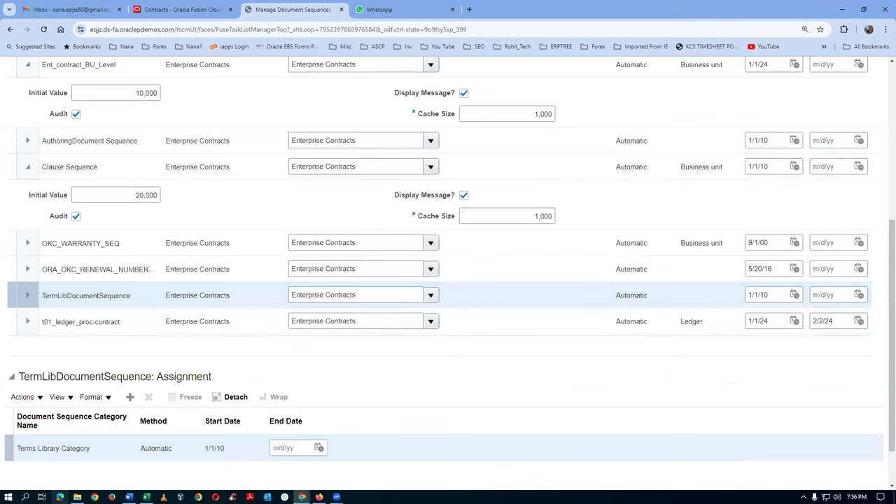
{"action": "scroll", "coordinate": [117, 244], "scroll_direction": "up", "scroll_amount": 3}
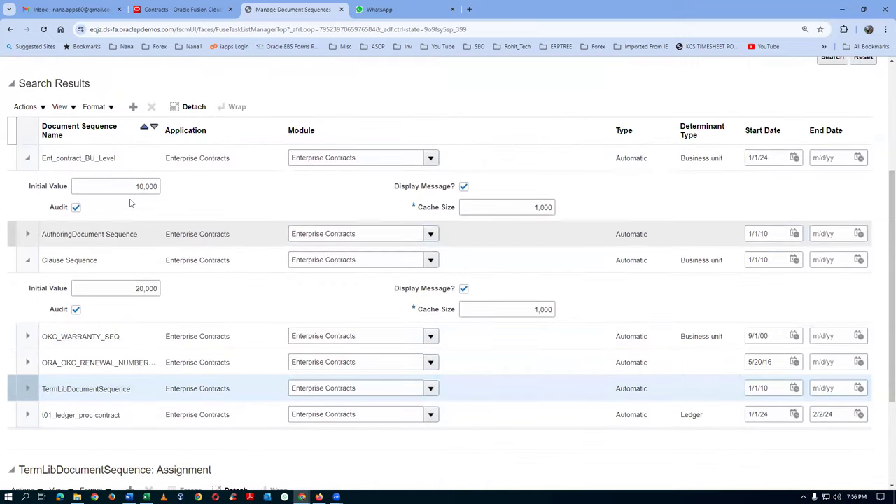
- Add sequence t01_terms_BU_Numbering with application Enterprise Contracts
{"action": "left_click", "coordinate": [133, 107]}
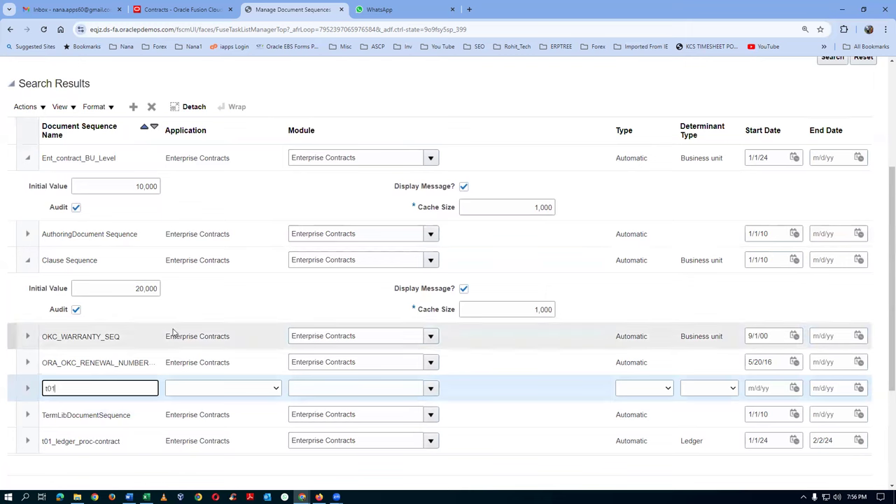
{"action": "type", "text": "t01_terms_BU_Numbering"}
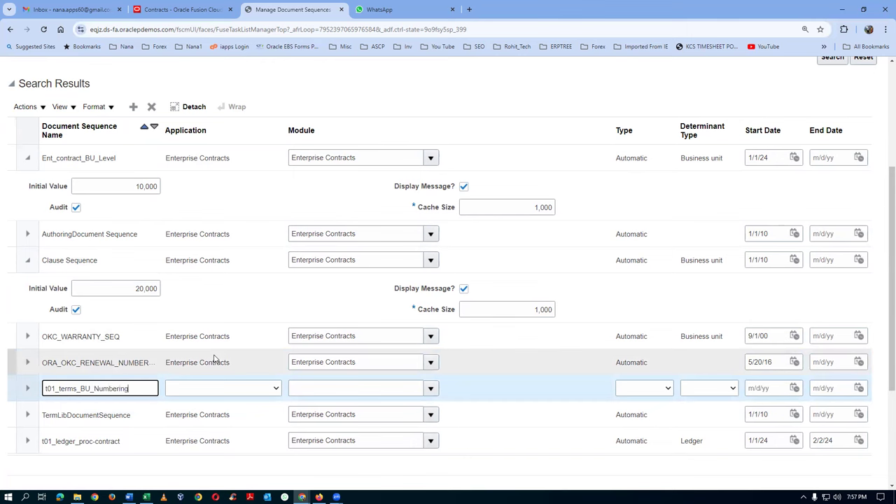
{"action": "left_click_drag", "start_coordinate": [140, 389], "coordinate": [1, 397]}
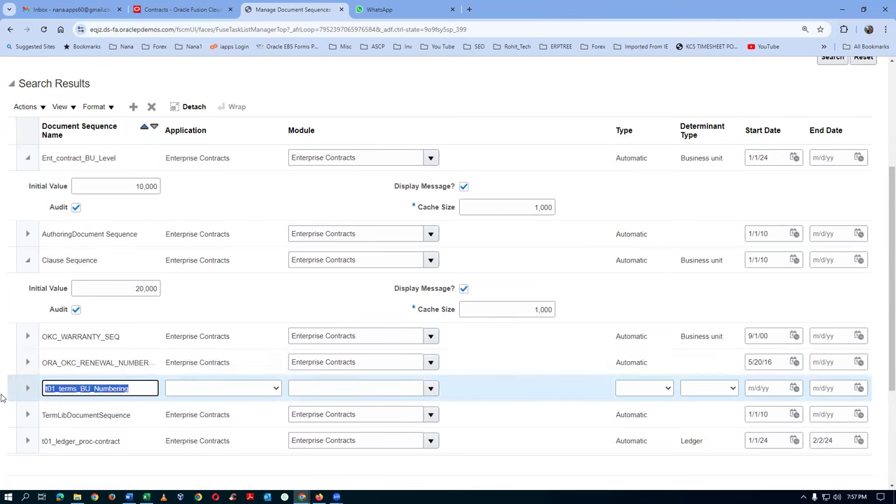
{"action": "left_click", "coordinate": [188, 390]}
{"action": "type", "text": "Enterprise Catalog for Communic"}
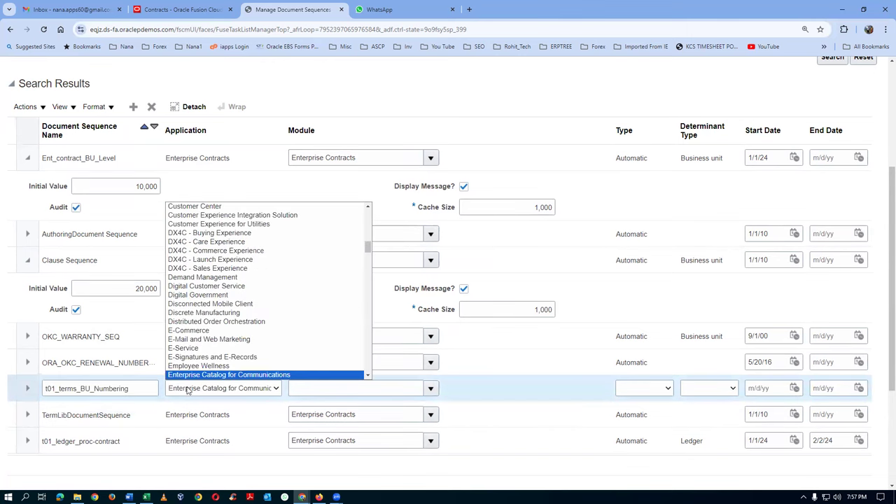
{"action": "key", "text": "Down"}
{"action": "key", "text": "Return"}
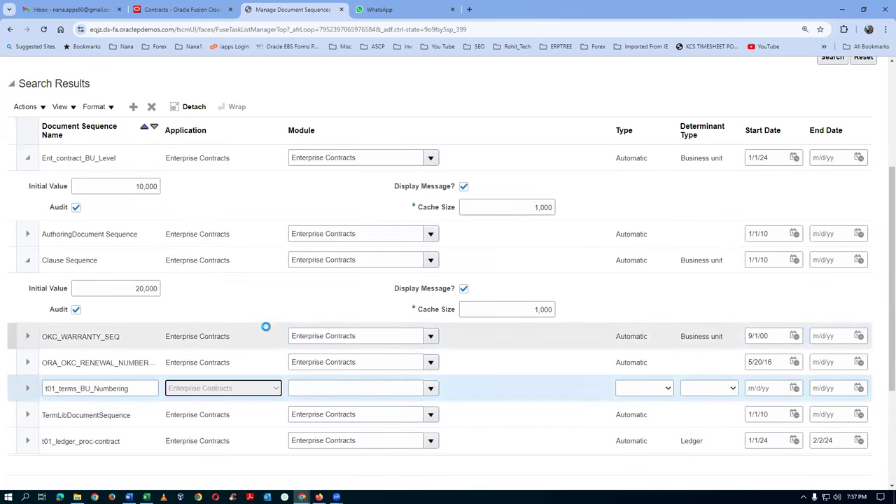
- Set module Enterprise Contracts, type Automatic, and determinant type Business unit
{"action": "left_click", "coordinate": [381, 387]}
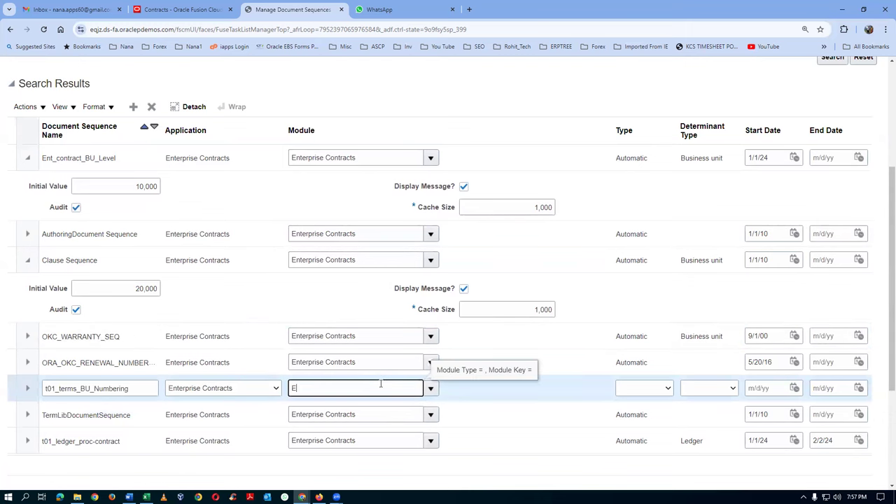
{"action": "key", "text": "Tab"}
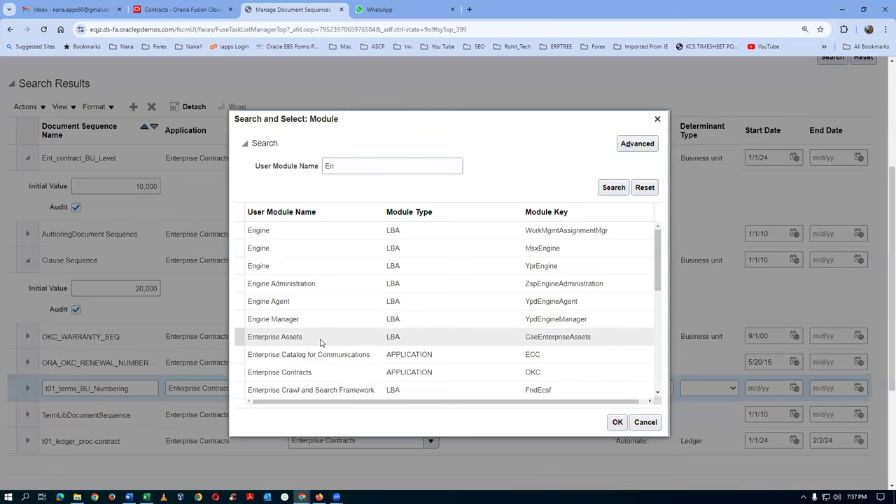
{"action": "left_click", "coordinate": [325, 371]}
{"action": "left_click", "coordinate": [614, 423]}
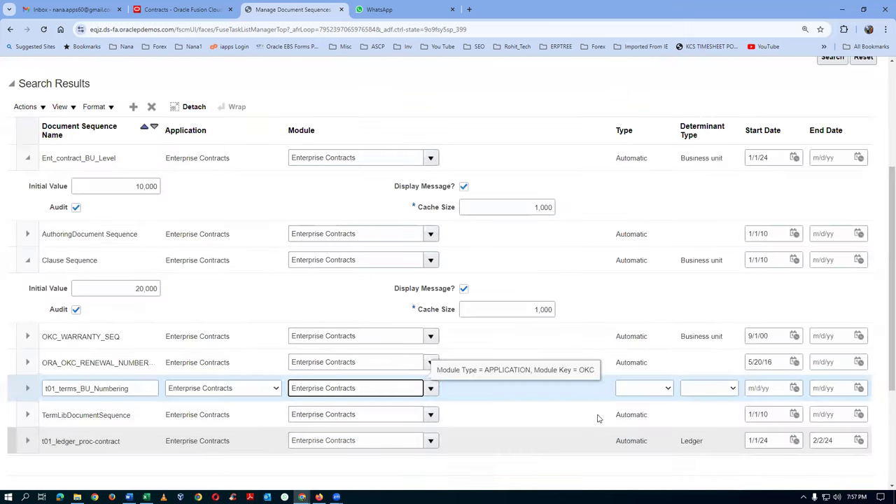
{"action": "left_click", "coordinate": [617, 390]}
{"action": "left_click", "coordinate": [631, 408]}
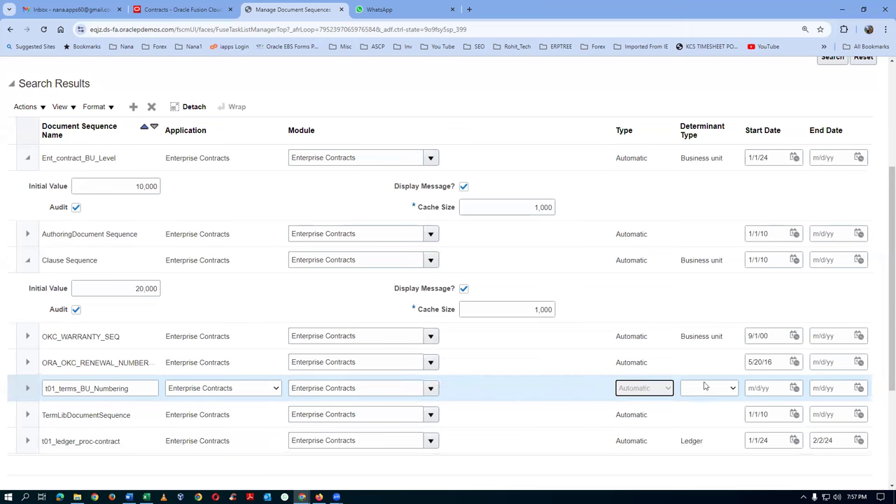
{"action": "left_click", "coordinate": [701, 390]}
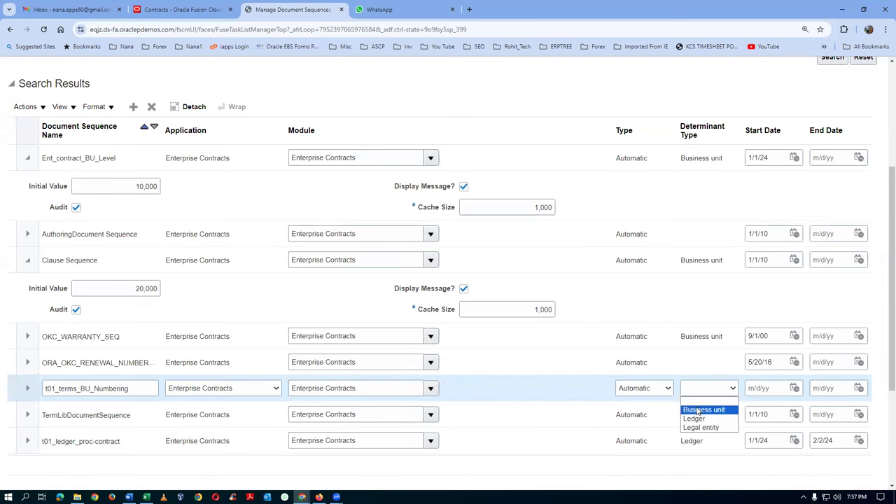
{"action": "left_click", "coordinate": [697, 406]}
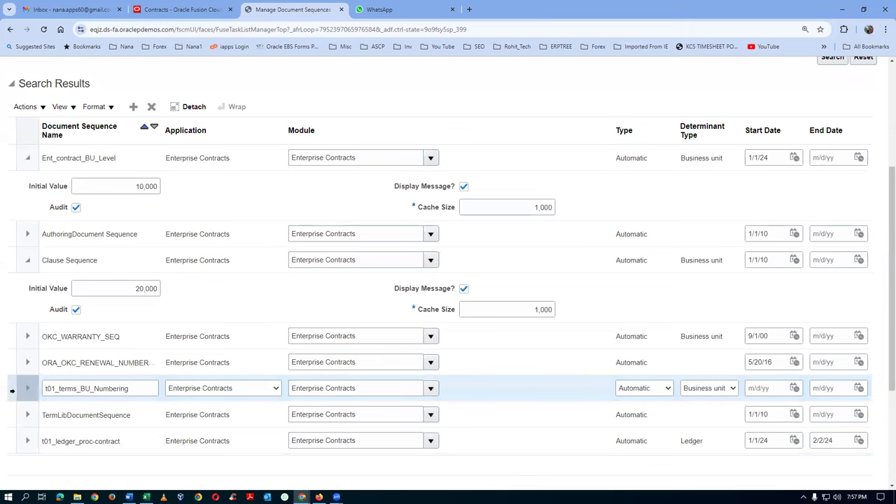
- Add a blank row to the sequence's assignment table
{"action": "scroll", "coordinate": [159, 446], "scroll_direction": "down", "scroll_amount": 2}
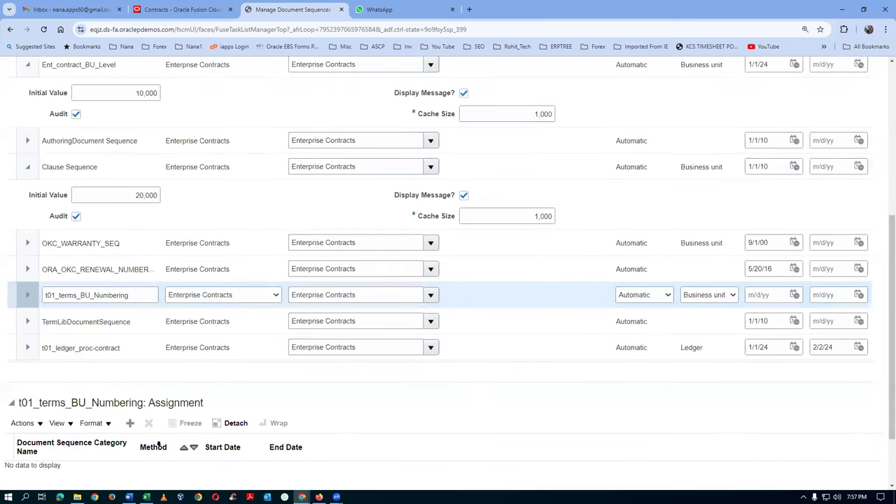
{"action": "left_click", "coordinate": [23, 423]}
{"action": "left_click", "coordinate": [32, 442]}
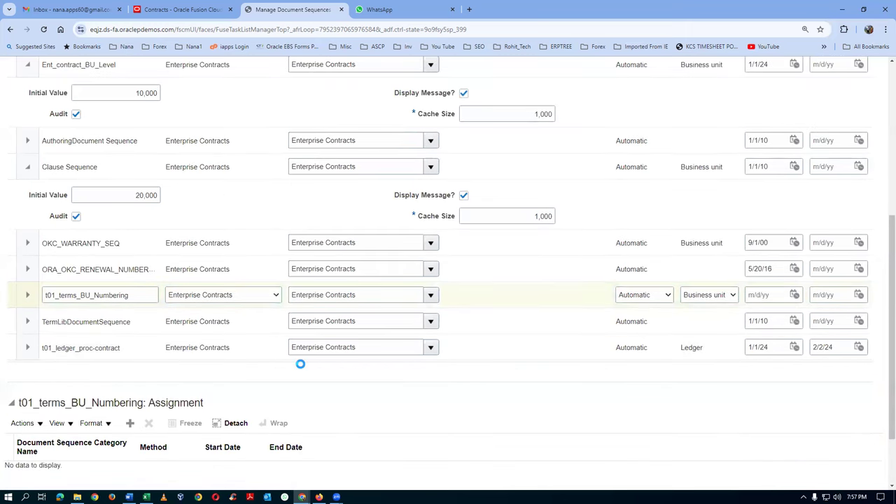
{"action": "left_click", "coordinate": [113, 473]}
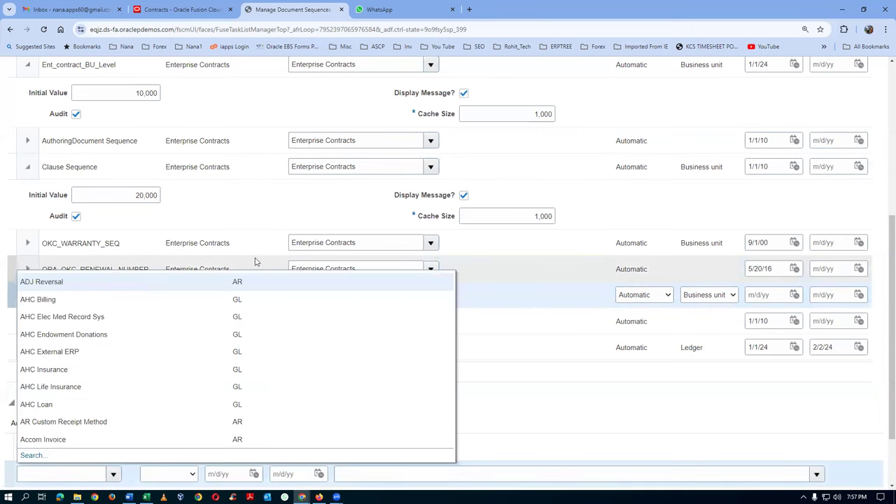
- Search categories by name and choose Terms Library Category for the assignment
{"action": "left_click", "coordinate": [40, 455]}
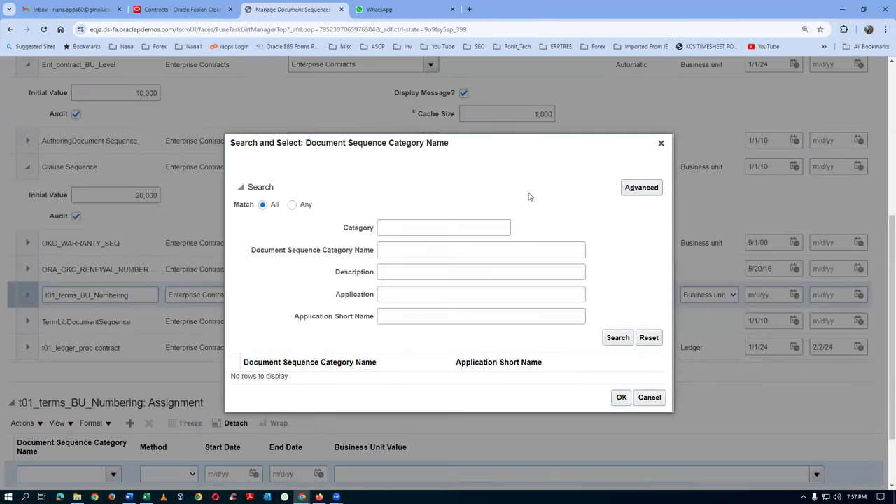
{"action": "left_click", "coordinate": [410, 234]}
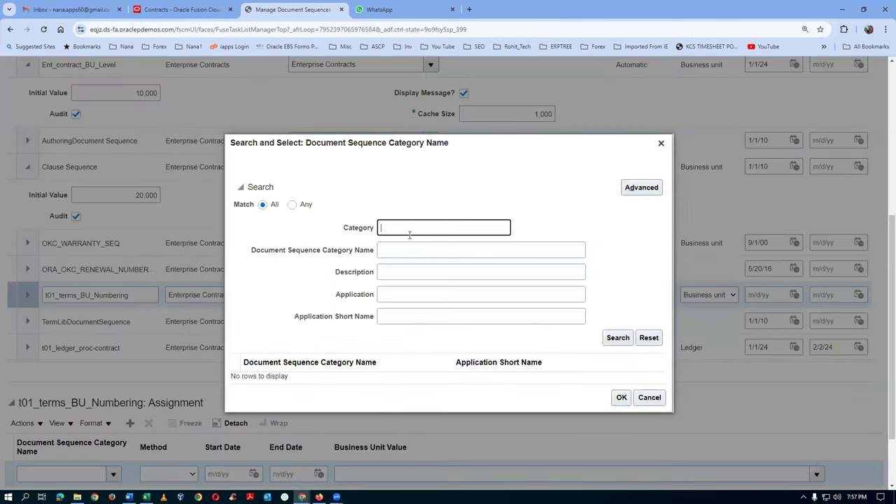
{"action": "type", "text": "term"}
{"action": "left_click", "coordinate": [617, 339]}
{"action": "key", "text": "BackSpace"}
{"action": "left_click", "coordinate": [617, 338]}
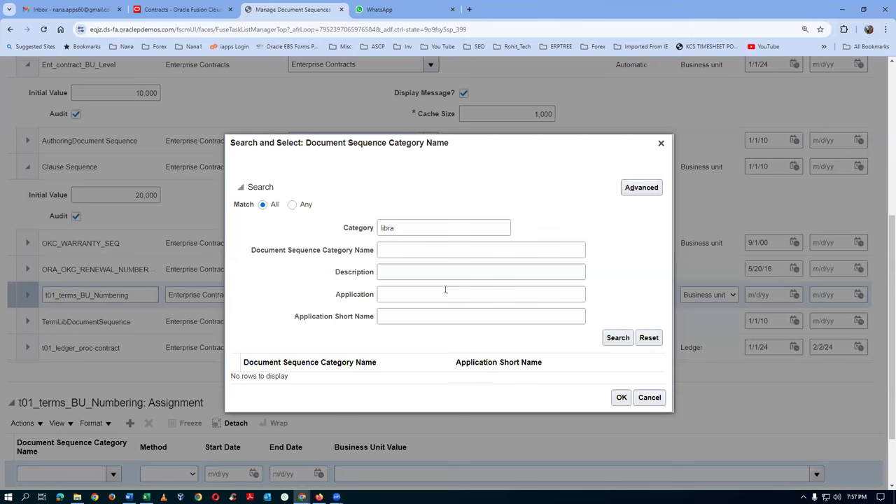
{"action": "key", "text": "BackSpace"}
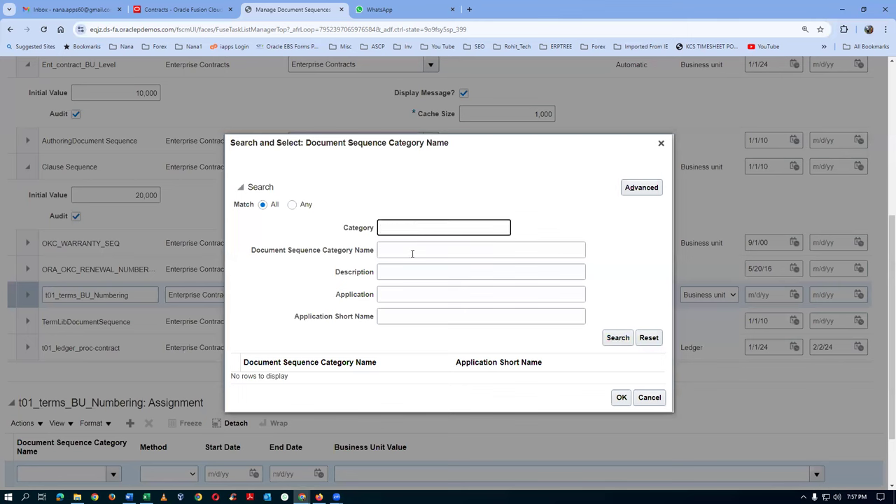
{"action": "left_click", "coordinate": [412, 251]}
{"action": "type", "text": "Lib"}
{"action": "left_click", "coordinate": [624, 343]}
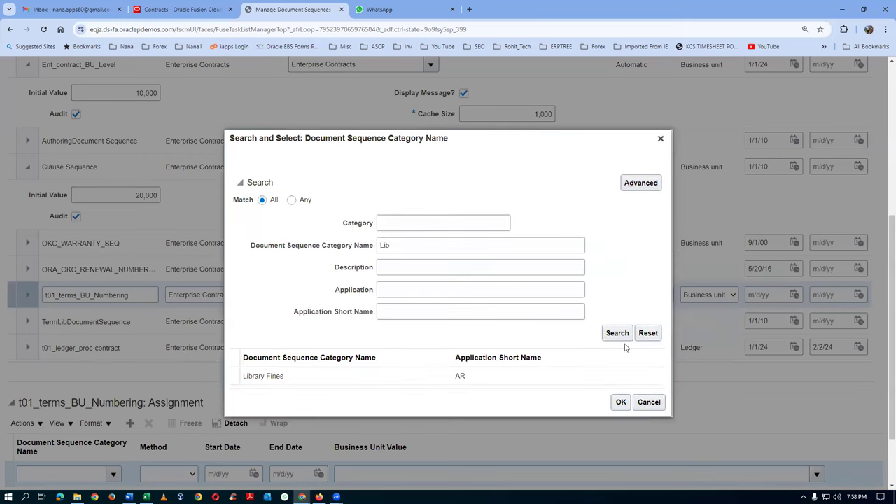
{"action": "double_click", "coordinate": [428, 248]}
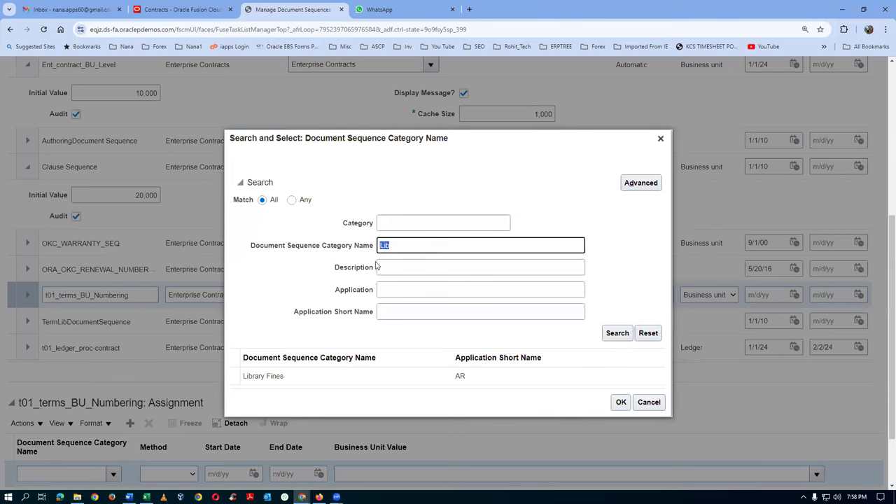
{"action": "type", "text": "Term"}
{"action": "left_click", "coordinate": [616, 334]}
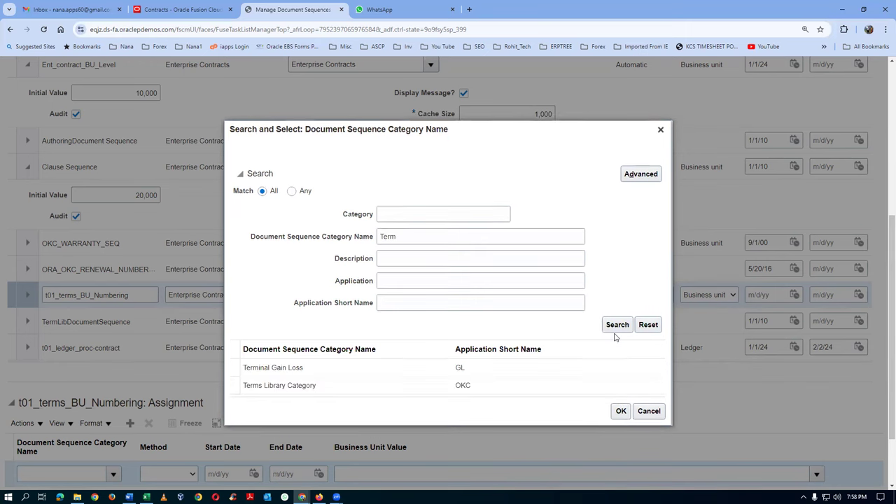
{"action": "left_click", "coordinate": [354, 388]}
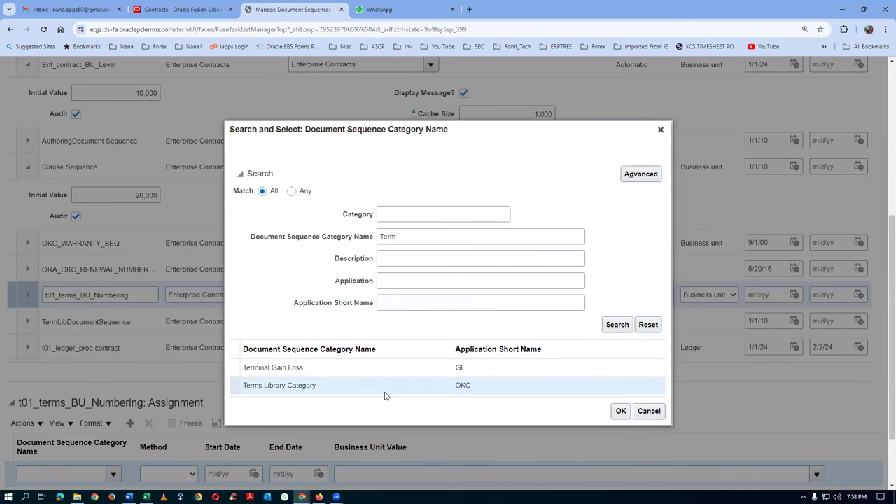
{"action": "left_click", "coordinate": [622, 411]}
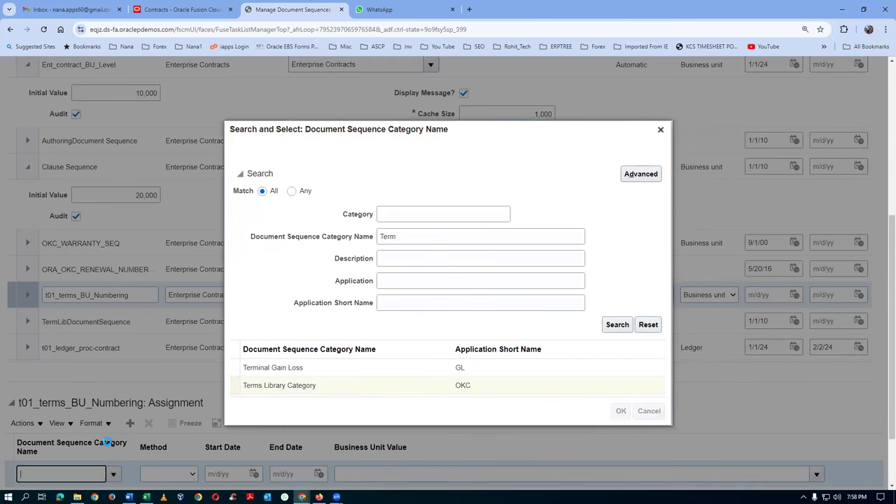
- Set the assignment method to Automatic and business unit to US1 Business Unit
{"action": "scroll", "coordinate": [109, 442], "scroll_direction": "down", "scroll_amount": 2}
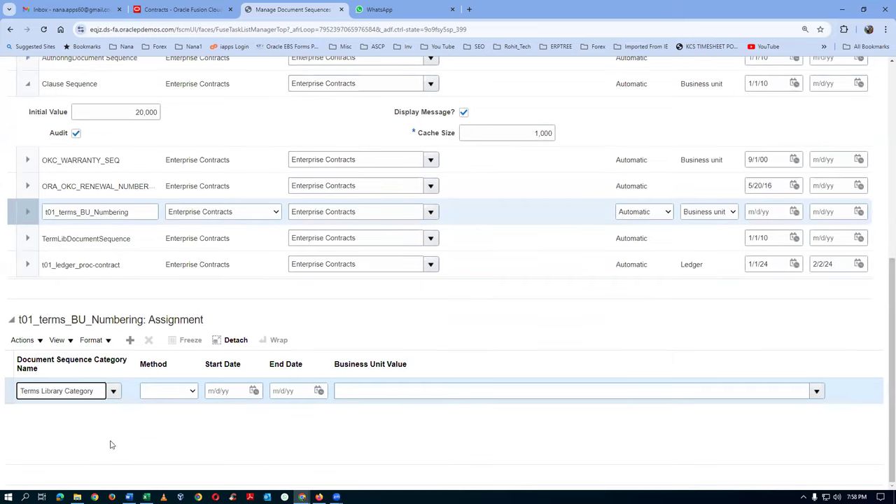
{"action": "left_click", "coordinate": [160, 397]}
{"action": "left_click", "coordinate": [160, 404]}
{"action": "left_click", "coordinate": [351, 393]}
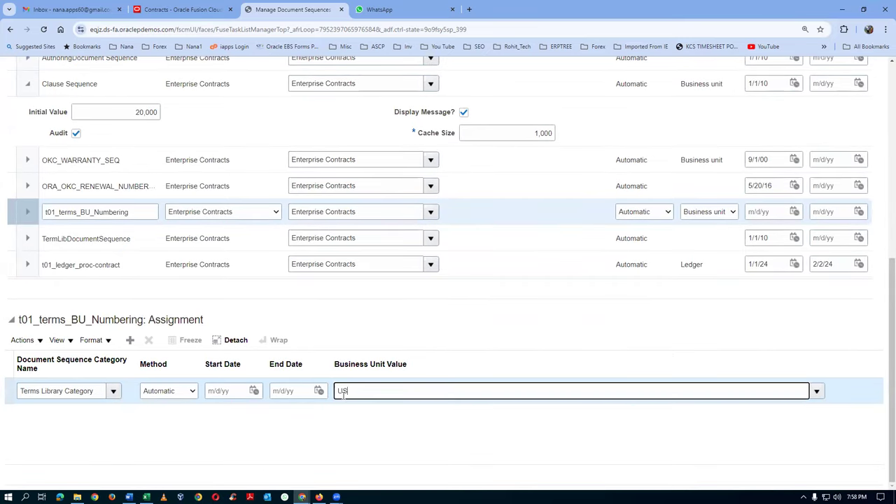
{"action": "key", "text": "Tab"}
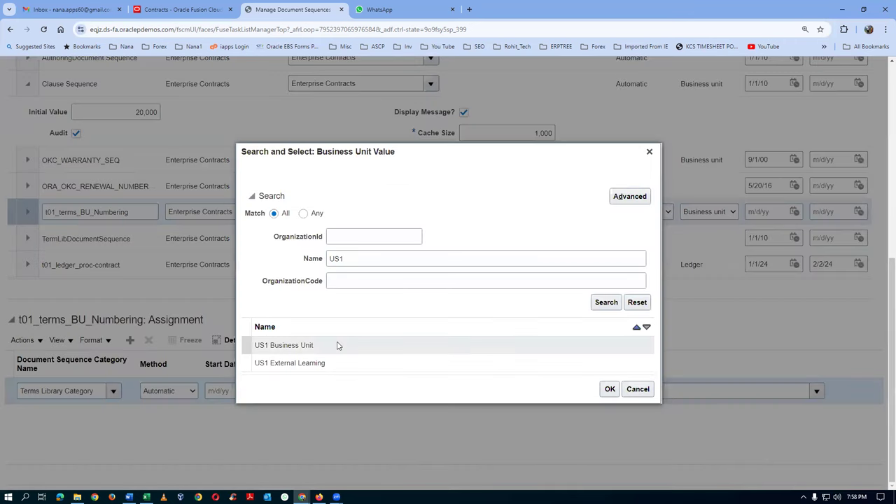
{"action": "left_click", "coordinate": [336, 345]}
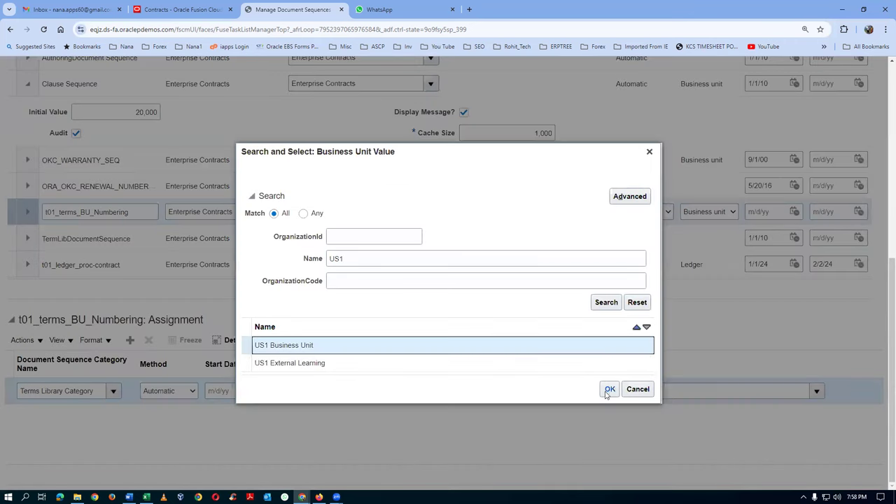
{"action": "left_click", "coordinate": [608, 389]}
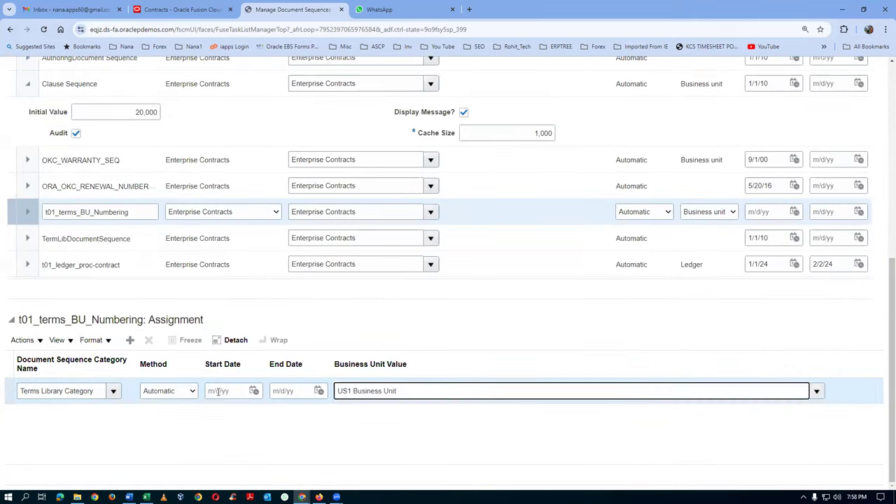
{"action": "left_click", "coordinate": [219, 392]}
- Enter start date 1/1/24 on the t01_terms_BU_Numbering assignment and sequence, then save
{"action": "type", "text": "1/1/24"}
{"action": "key", "text": "Tab"}
{"action": "scroll", "coordinate": [467, 352], "scroll_direction": "up", "scroll_amount": 5}
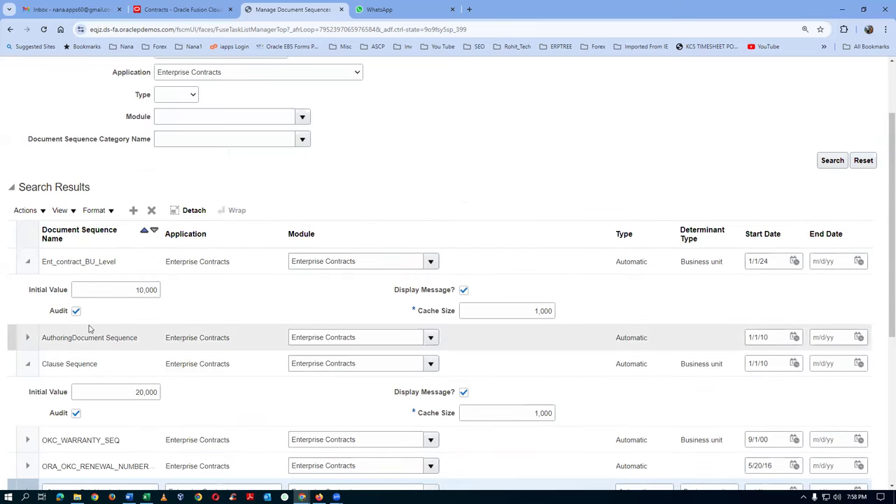
{"action": "scroll", "coordinate": [92, 336], "scroll_direction": "down", "scroll_amount": 2}
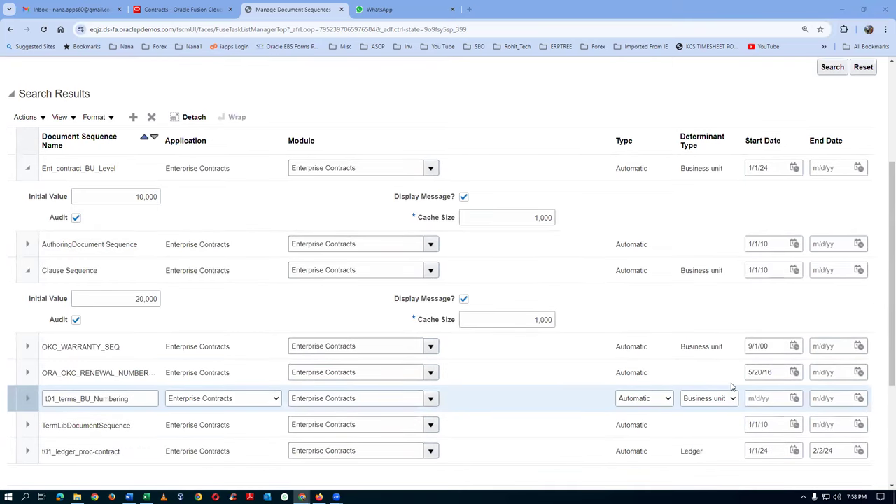
{"action": "left_click", "coordinate": [765, 399]}
{"action": "type", "text": "1/1/24"}
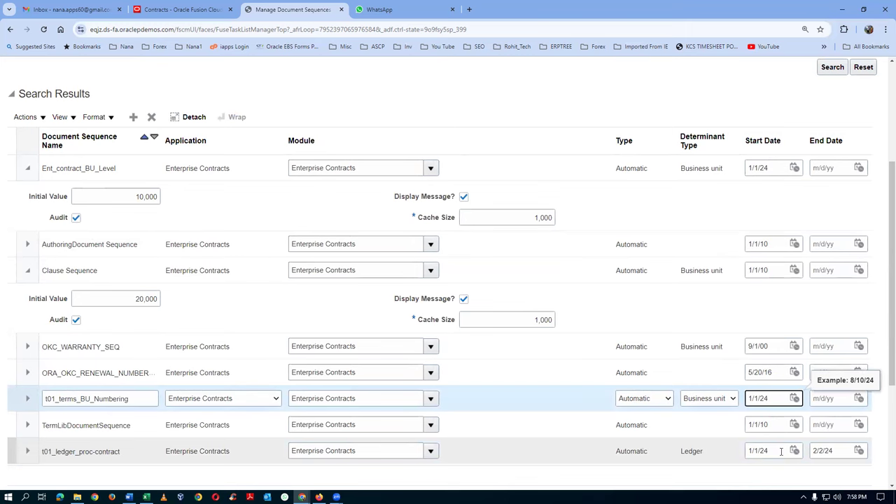
{"action": "scroll", "coordinate": [758, 96], "scroll_direction": "up", "scroll_amount": 3}
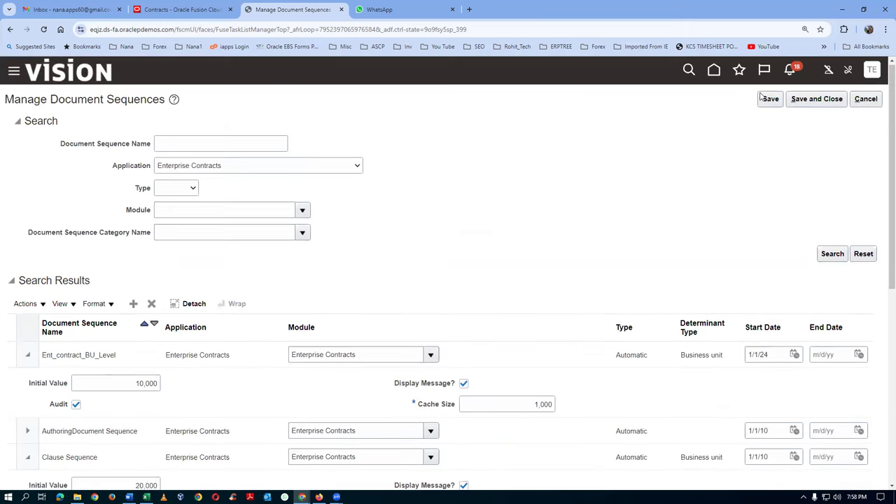
{"action": "left_click", "coordinate": [769, 98]}
- Set the sequence's initial value to 30000 and turn on auditing
{"action": "scroll", "coordinate": [610, 226], "scroll_direction": "down", "scroll_amount": 2}
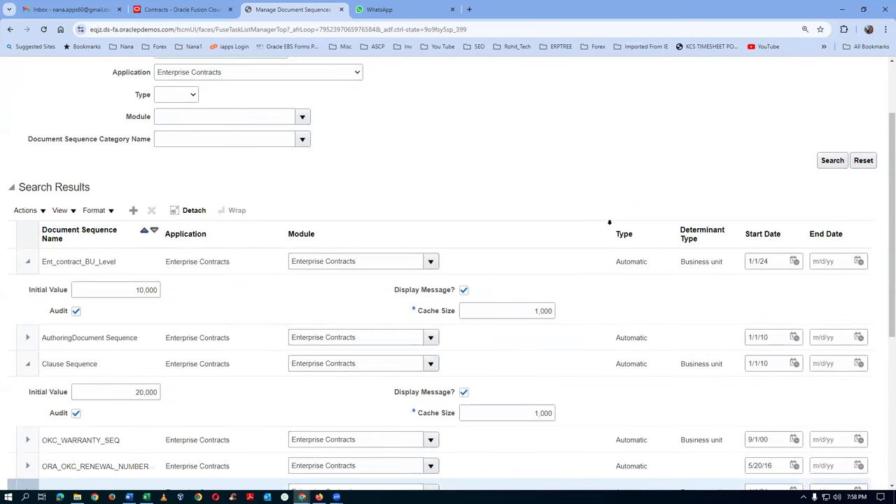
{"action": "scroll", "coordinate": [610, 224], "scroll_direction": "down", "scroll_amount": 3}
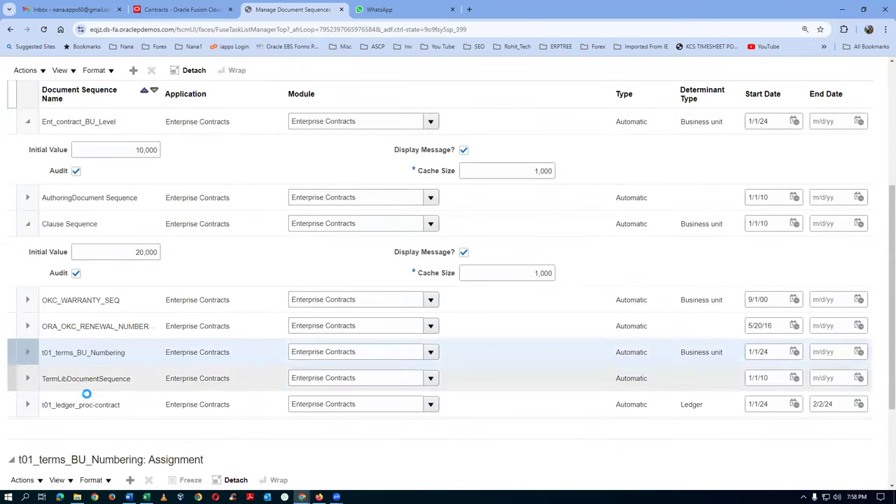
{"action": "double_click", "coordinate": [146, 382]}
{"action": "type", "text": "30000"}
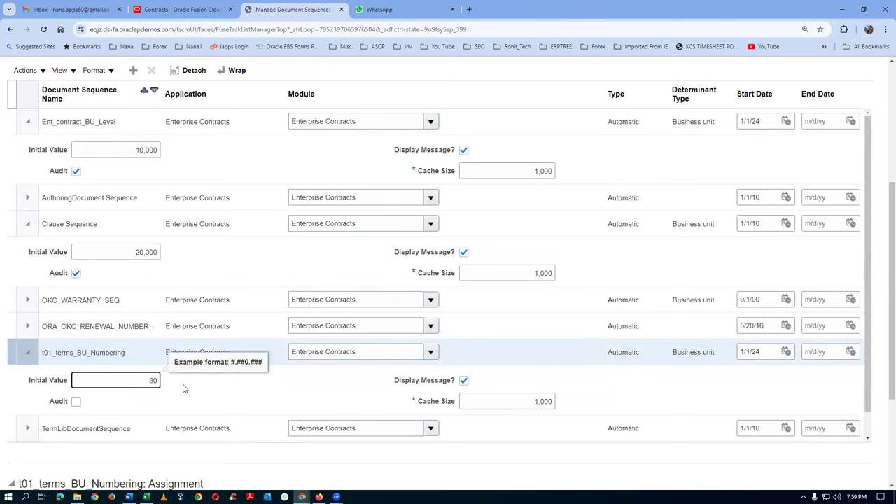
{"action": "left_click", "coordinate": [76, 401]}
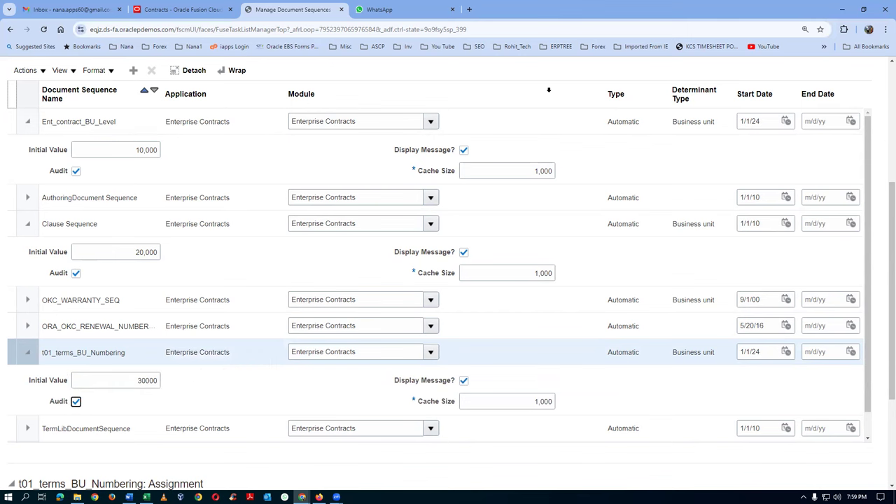
{"action": "left_click", "coordinate": [550, 90]}
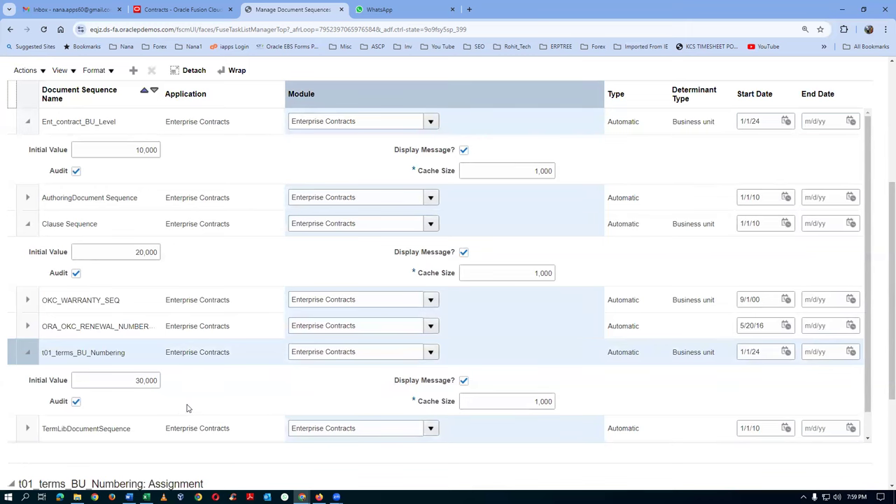
- Save and close the document sequences and finish back at the task search results
{"action": "scroll", "coordinate": [187, 408], "scroll_direction": "down", "scroll_amount": 2}
{"action": "scroll", "coordinate": [187, 408], "scroll_direction": "down", "scroll_amount": 3}
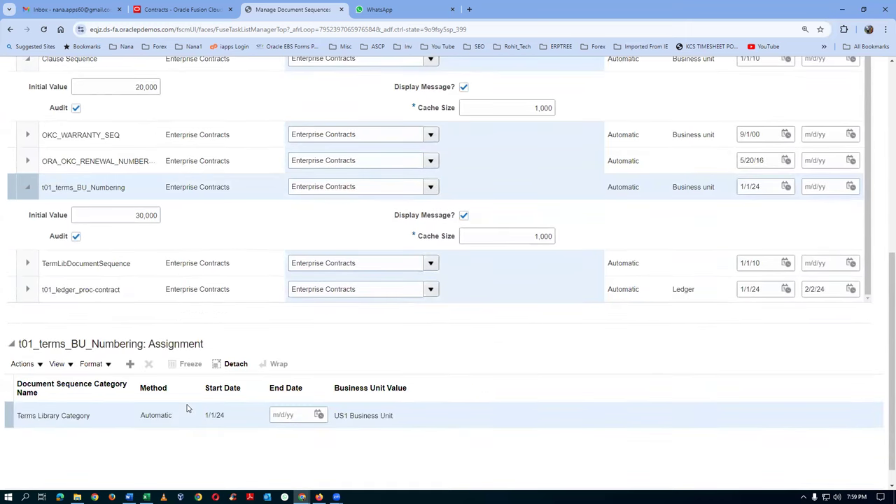
{"action": "scroll", "coordinate": [187, 408], "scroll_direction": "up", "scroll_amount": 10}
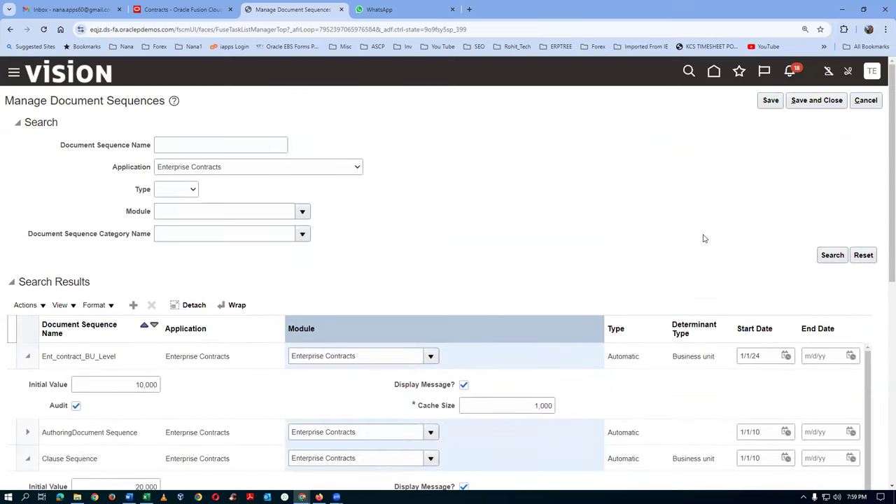
{"action": "left_click", "coordinate": [818, 99]}
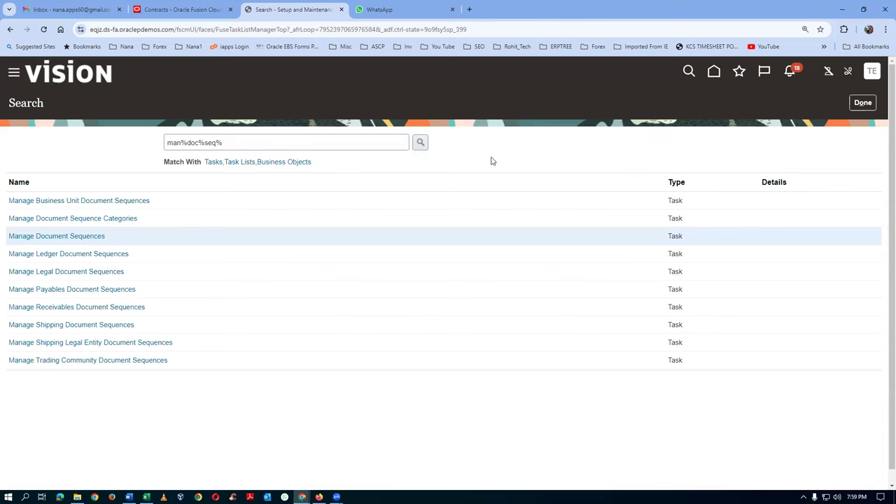
{"action": "left_click", "coordinate": [859, 103]}
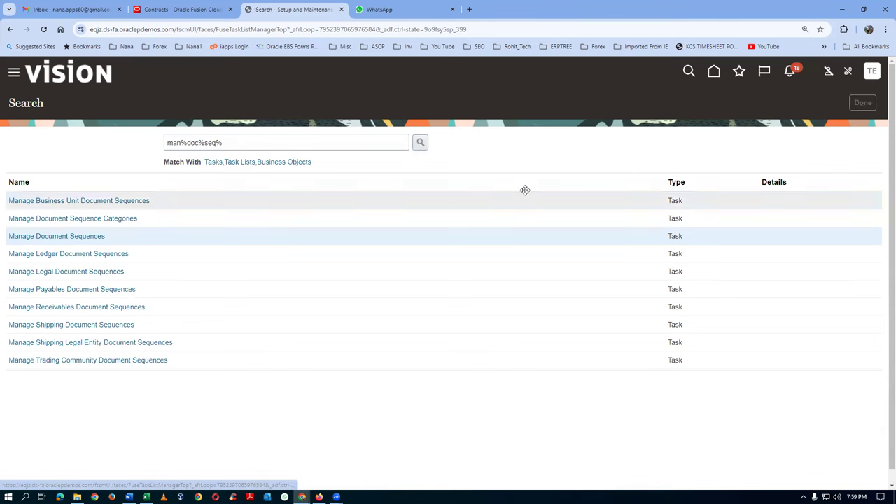
{"action": "key", "text": "alt+Tab"}
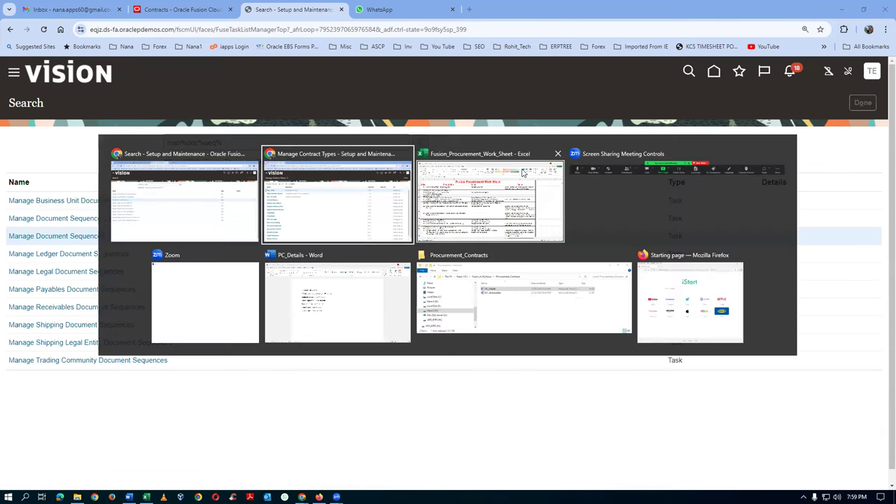
- Copy the Manage Contract Party Roles task name (cell E282) from the procurement worksheet and return to Oracle
{"action": "left_click", "coordinate": [521, 168]}
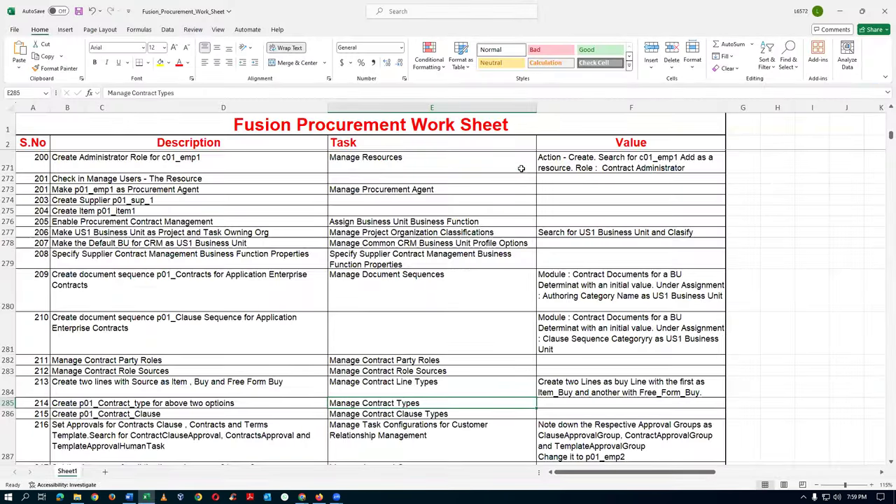
{"action": "left_click", "coordinate": [381, 284]}
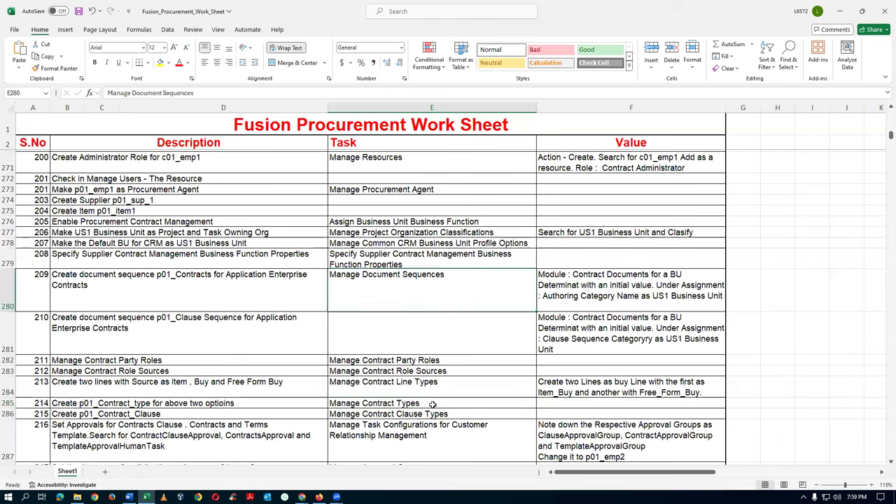
{"action": "left_click", "coordinate": [423, 361]}
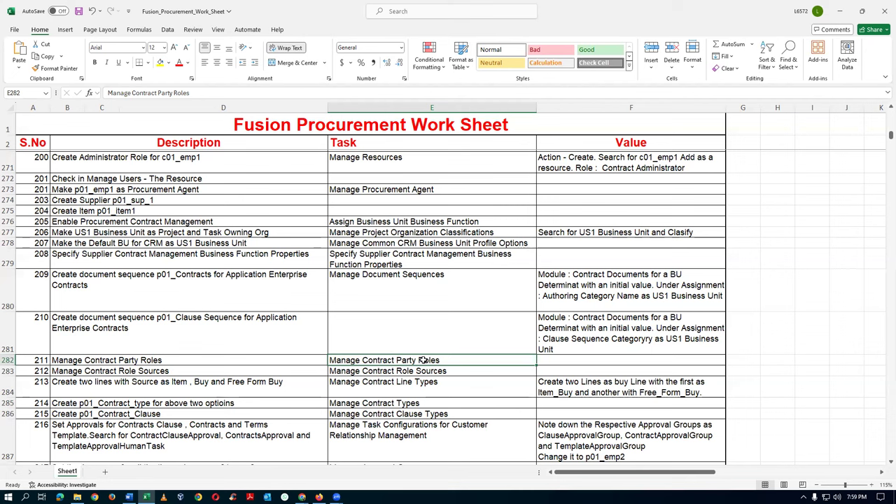
{"action": "left_click", "coordinate": [427, 373]}
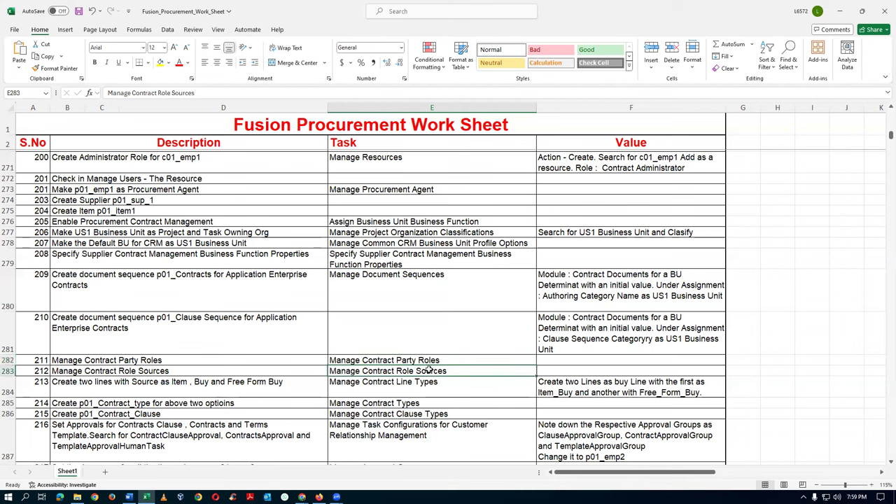
{"action": "left_click", "coordinate": [435, 360]}
{"action": "left_click", "coordinate": [435, 371]}
{"action": "left_click", "coordinate": [434, 360]}
{"action": "left_click", "coordinate": [435, 372]}
{"action": "left_click", "coordinate": [435, 360]}
{"action": "key", "text": "ctrl+c"}
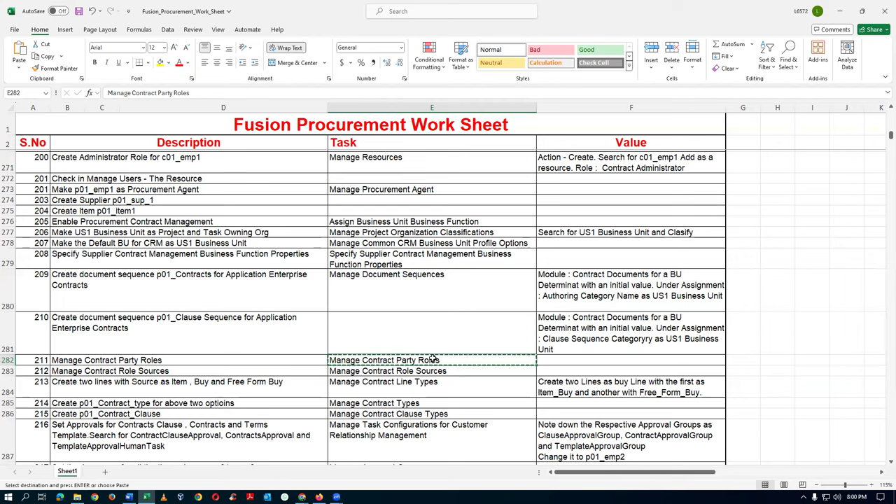
{"action": "key", "text": "alt+Tab"}
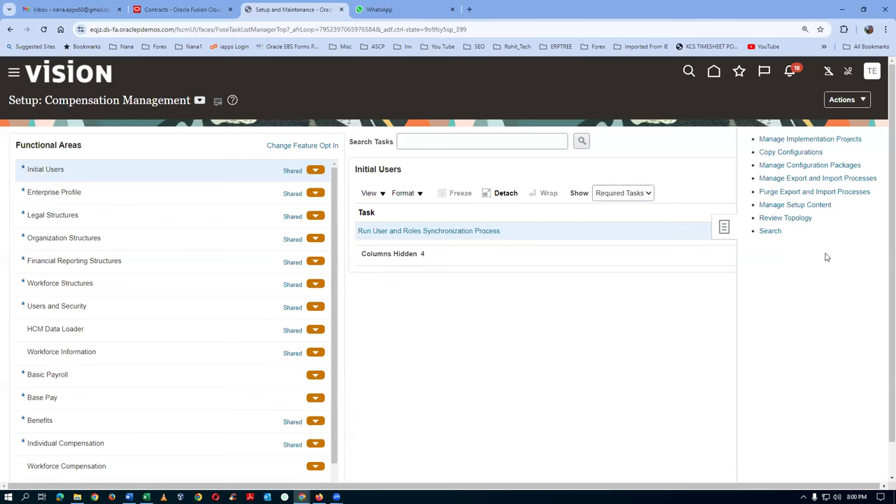
- Search for the Manage Contract Party Roles task and open it
{"action": "left_click", "coordinate": [263, 144]}
{"action": "key", "text": "ctrl+v"}
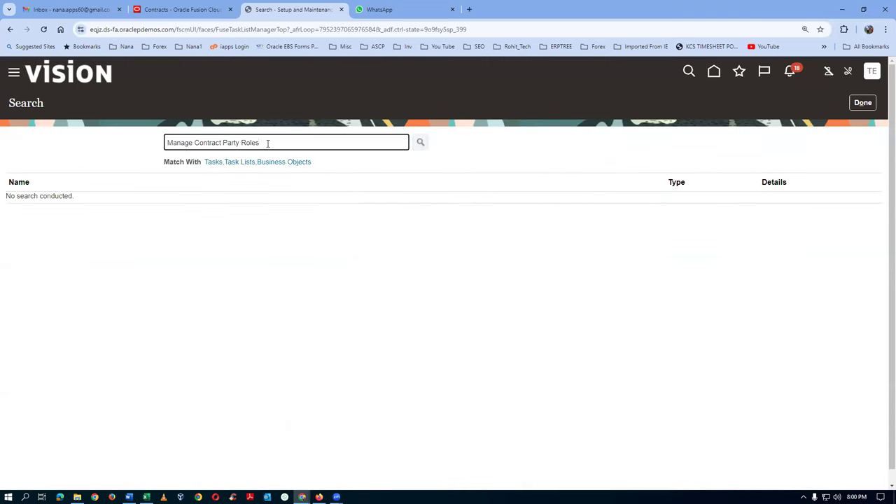
{"action": "key", "text": "Return"}
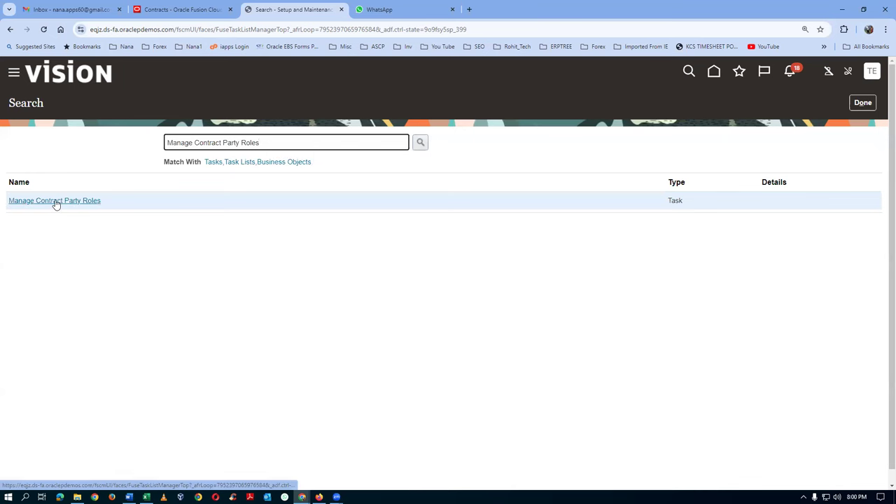
{"action": "left_click", "coordinate": [54, 202]}
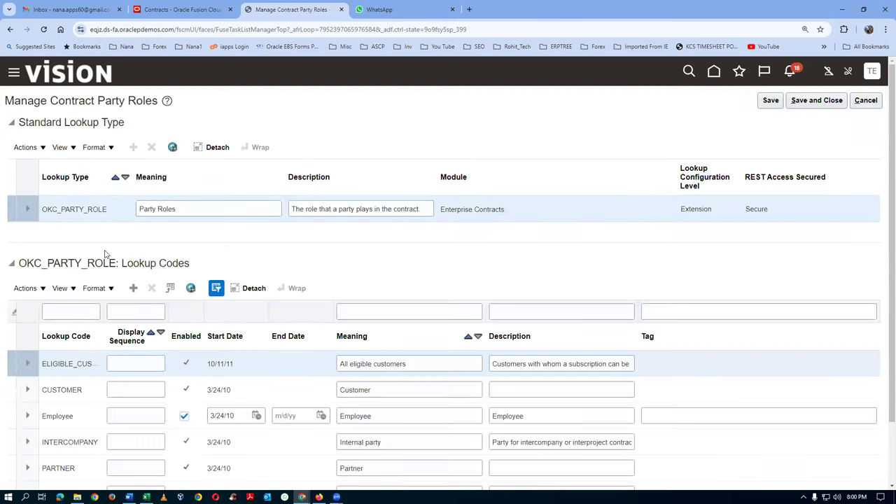
- Review the OKC_PARTY_ROLE lookup codes, including SUPPLIER, and close the task without saving
{"action": "scroll", "coordinate": [105, 255], "scroll_direction": "down", "scroll_amount": 2}
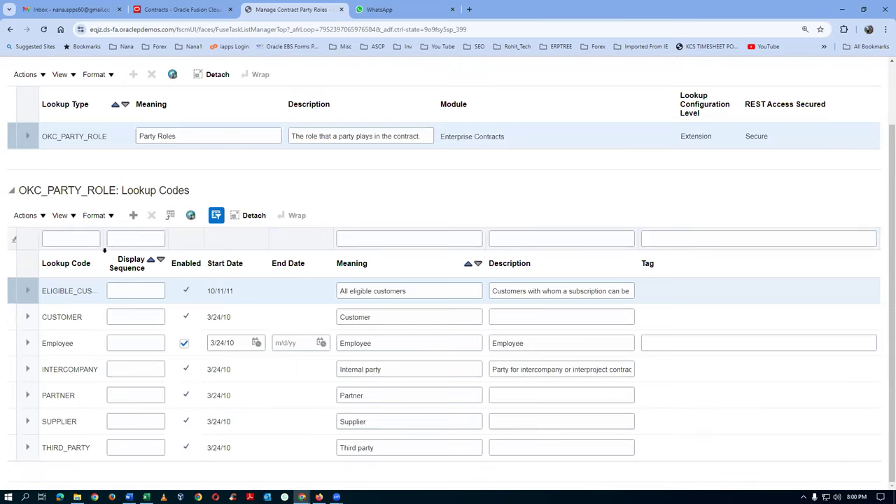
{"action": "left_click", "coordinate": [81, 422]}
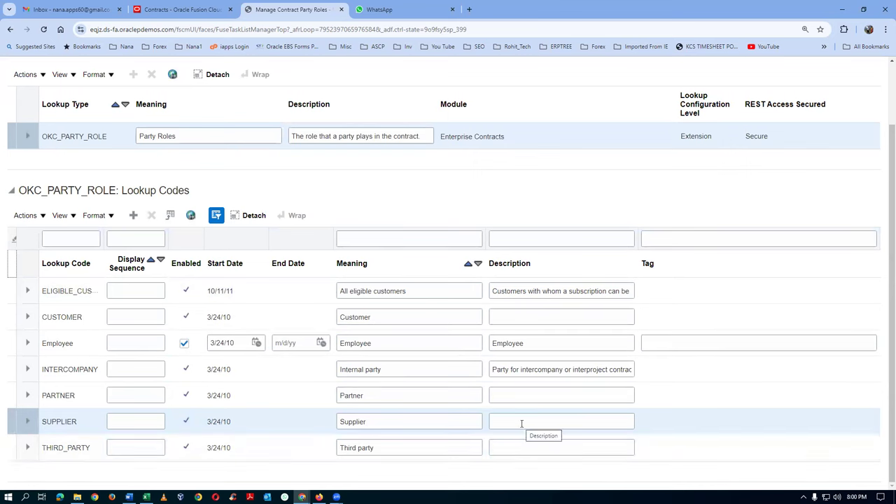
{"action": "scroll", "coordinate": [522, 418], "scroll_direction": "up", "scroll_amount": 2}
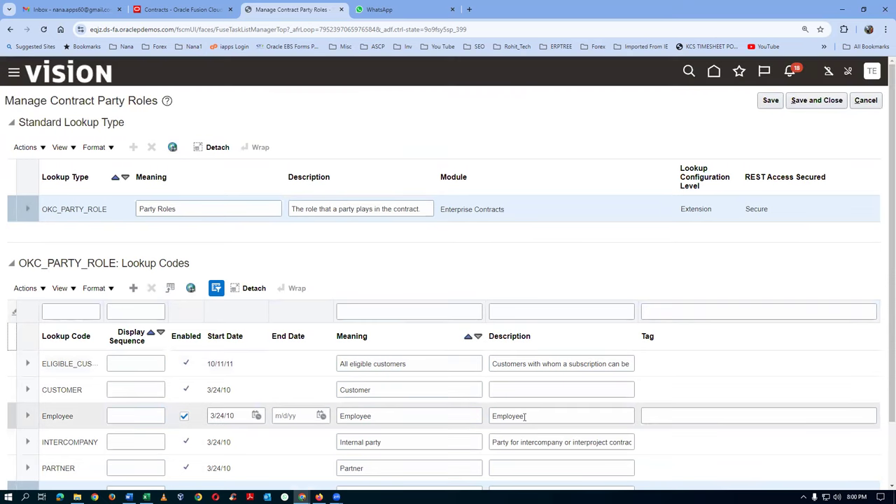
{"action": "scroll", "coordinate": [525, 418], "scroll_direction": "down", "scroll_amount": 2}
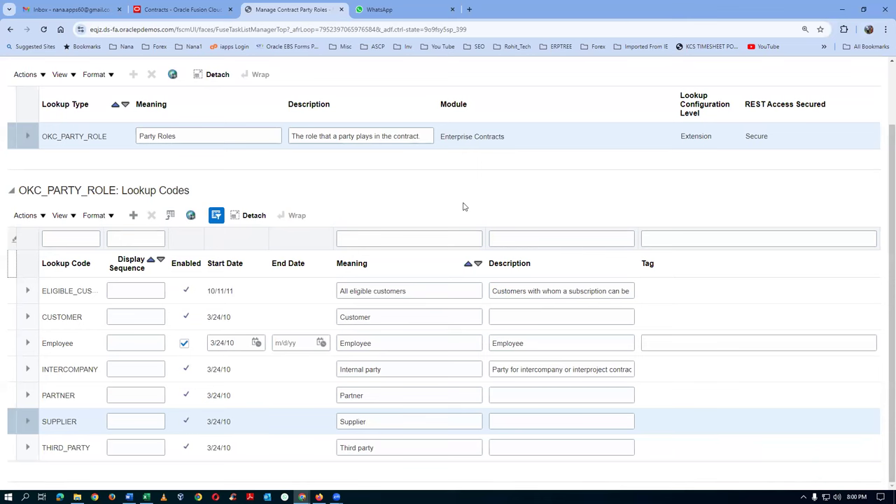
{"action": "scroll", "coordinate": [463, 207], "scroll_direction": "up", "scroll_amount": 2}
{"action": "left_click", "coordinate": [866, 100]}
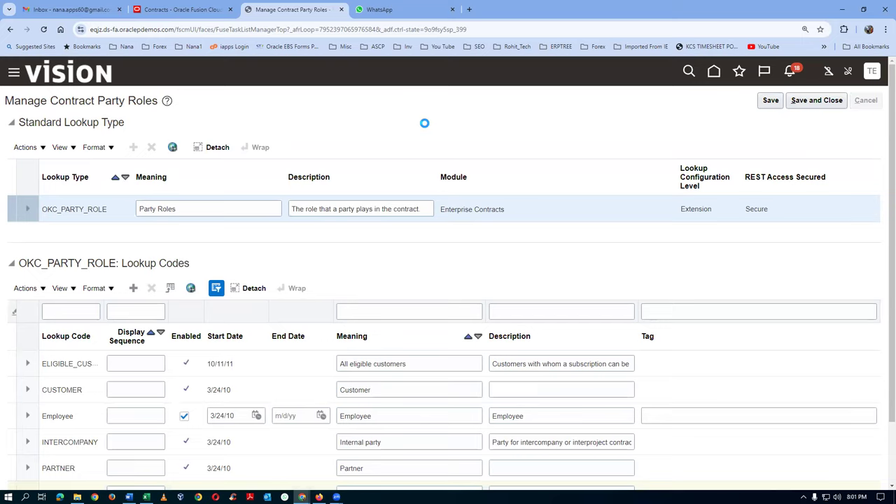
- Copy Manage Contract Role Sources from cell E283 and open that task in Oracle
{"action": "key", "text": "alt+Tab"}
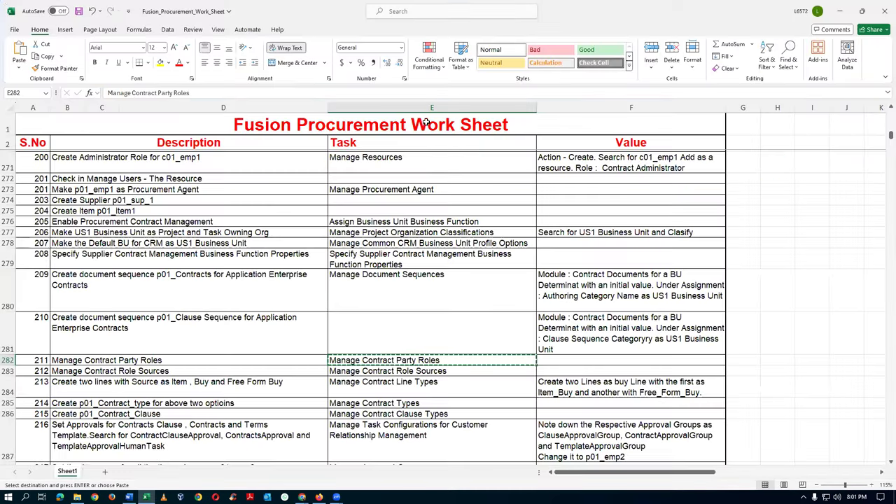
{"action": "left_click", "coordinate": [364, 371]}
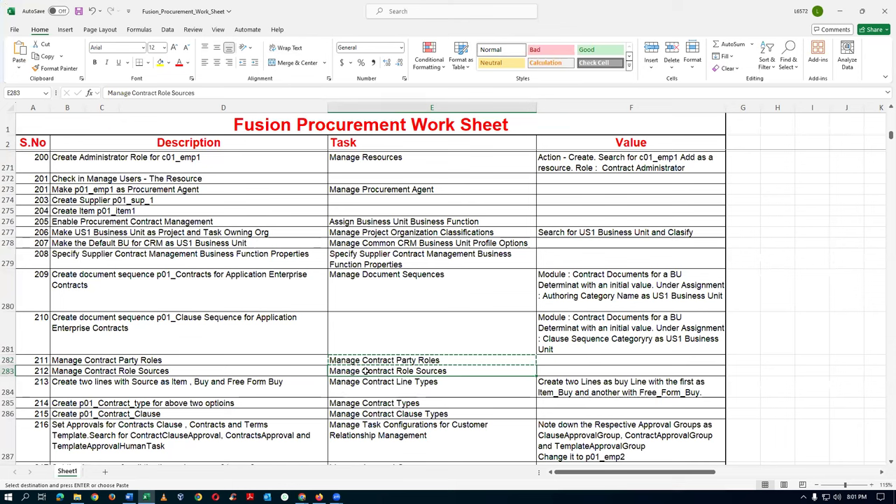
{"action": "key", "text": "alt+Tab"}
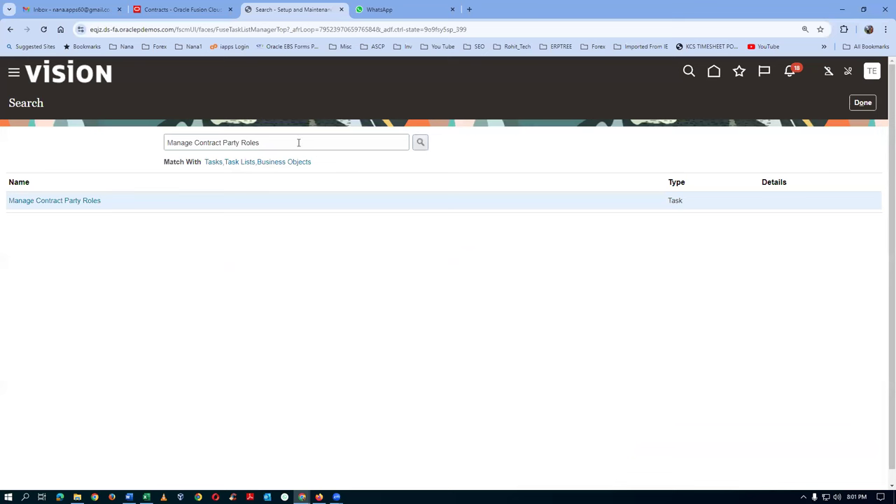
{"action": "triple_click", "coordinate": [298, 142]}
{"action": "type", "text": "Manage Contract Role Sources"}
{"action": "key", "text": "Return"}
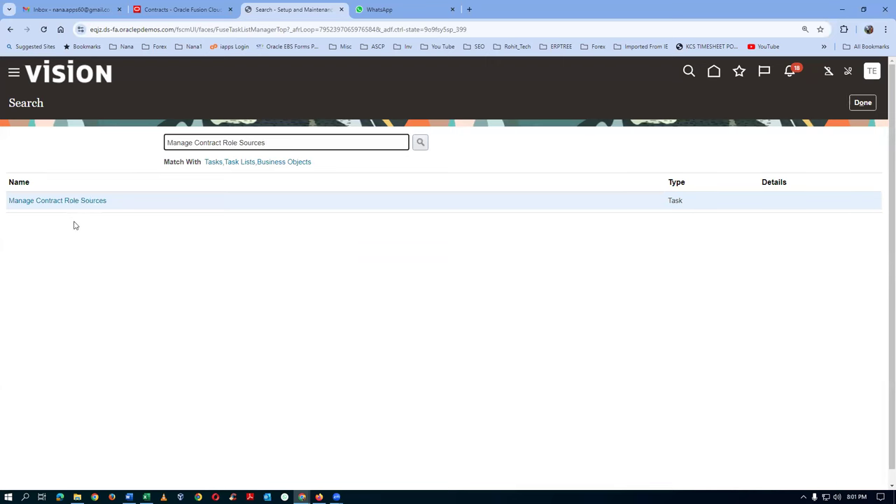
{"action": "left_click", "coordinate": [74, 203]}
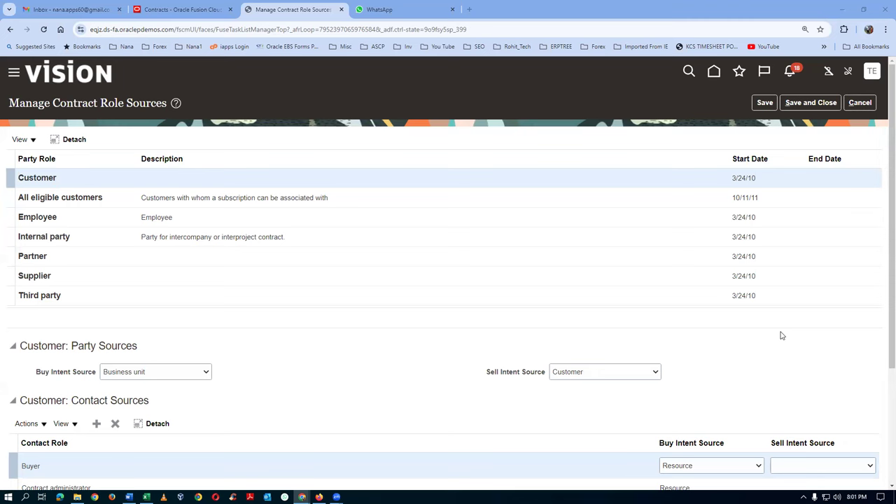
- Check the Customer contact rows (Customer, Contract administrator, Supplier-Contract Contact), then show the Supplier role's sources
{"action": "scroll", "coordinate": [123, 303], "scroll_direction": "down", "scroll_amount": 3}
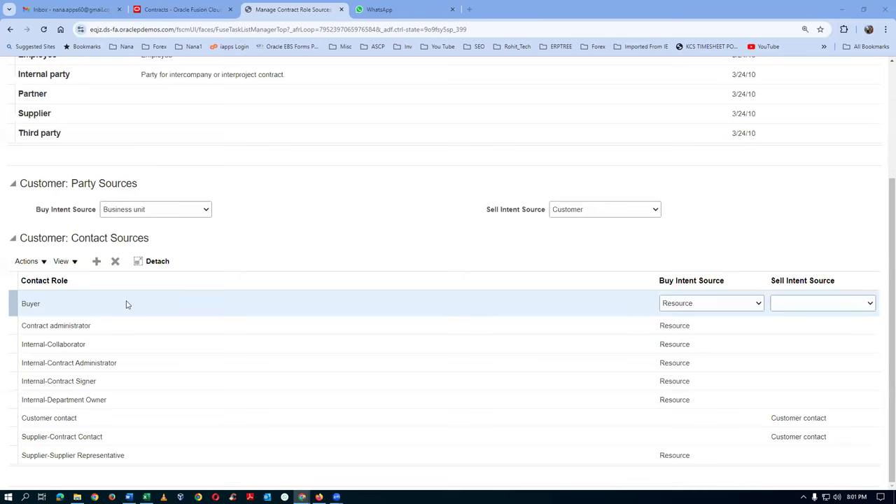
{"action": "left_click", "coordinate": [107, 437]}
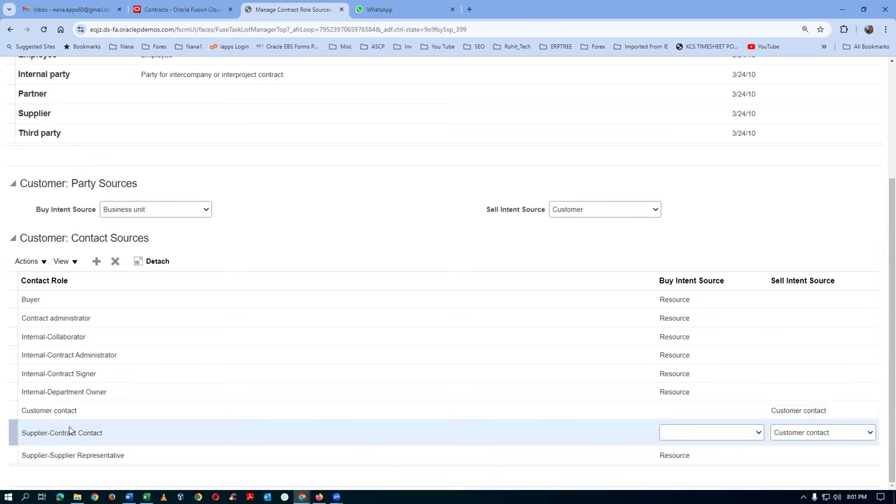
{"action": "left_click", "coordinate": [99, 408]}
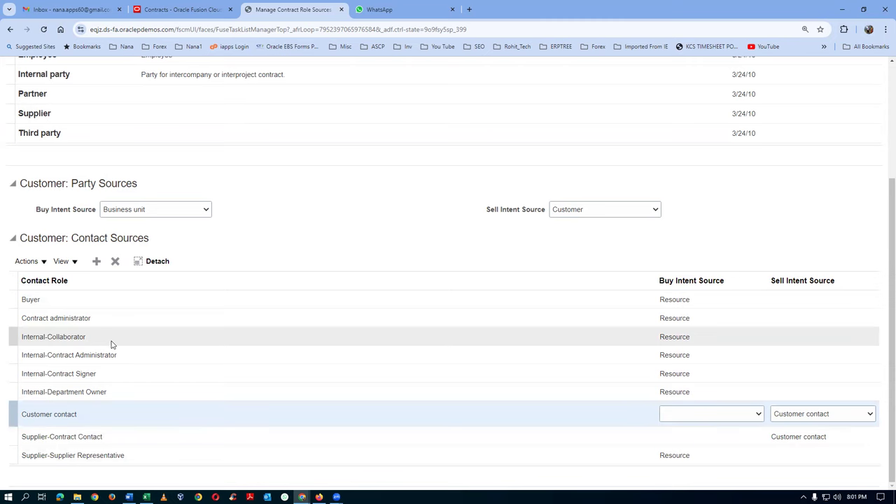
{"action": "key", "text": "ctrl+minus"}
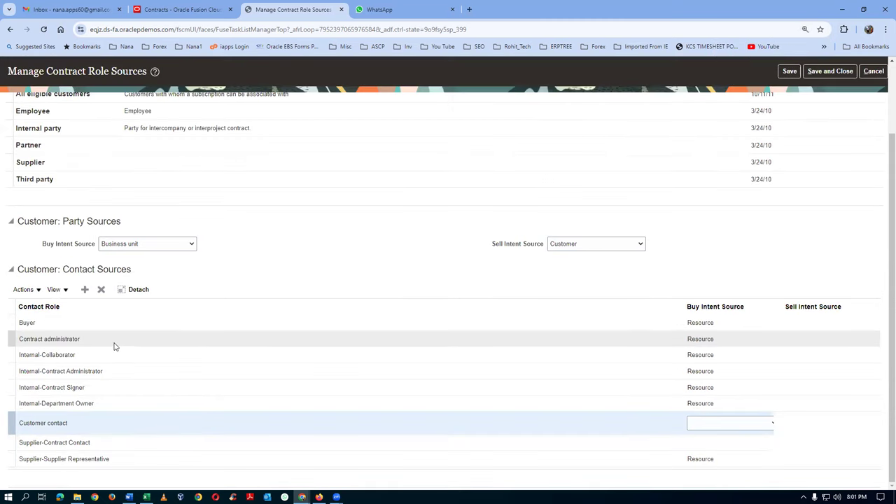
{"action": "key", "text": "ctrl+minus"}
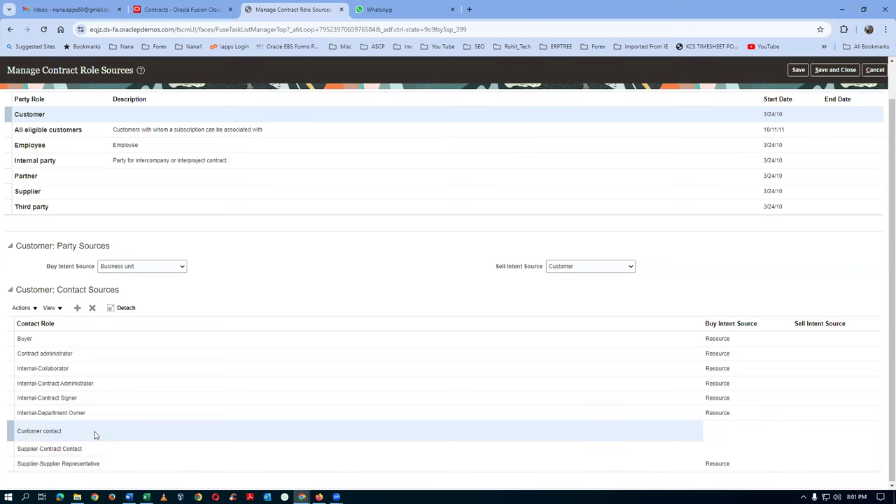
{"action": "left_click", "coordinate": [89, 355]}
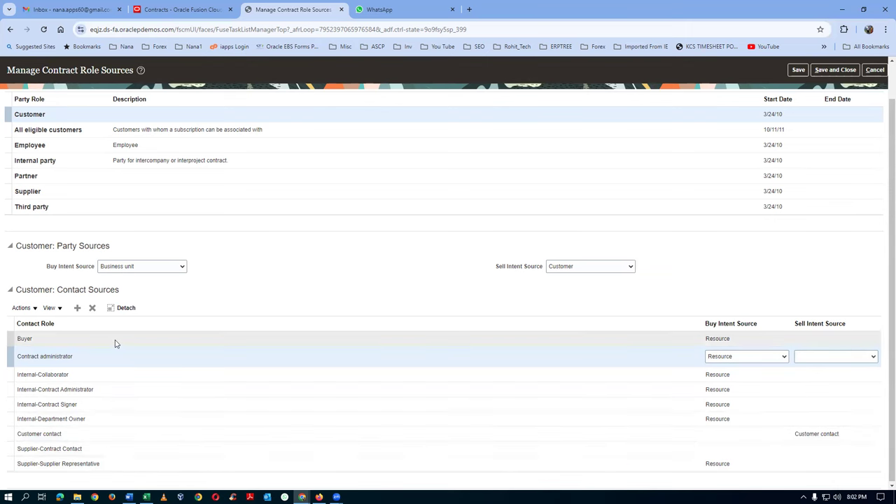
{"action": "left_click", "coordinate": [110, 450]}
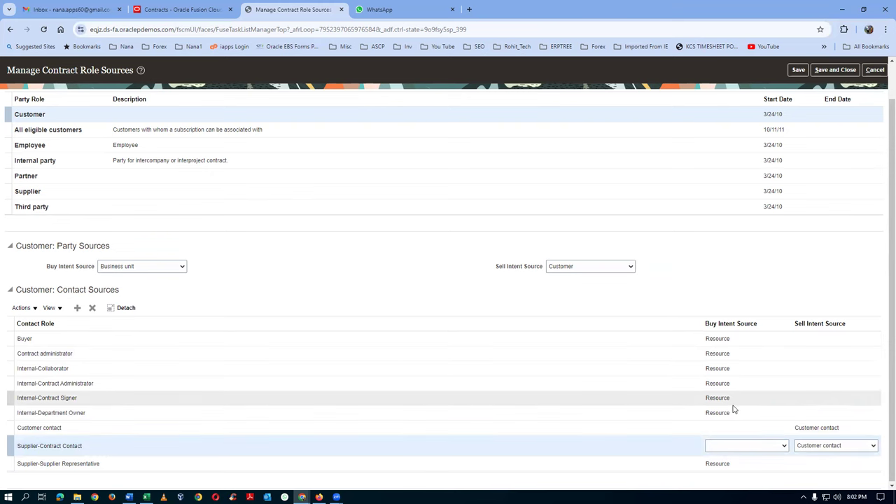
{"action": "scroll", "coordinate": [882, 424], "scroll_direction": "down", "scroll_amount": 1}
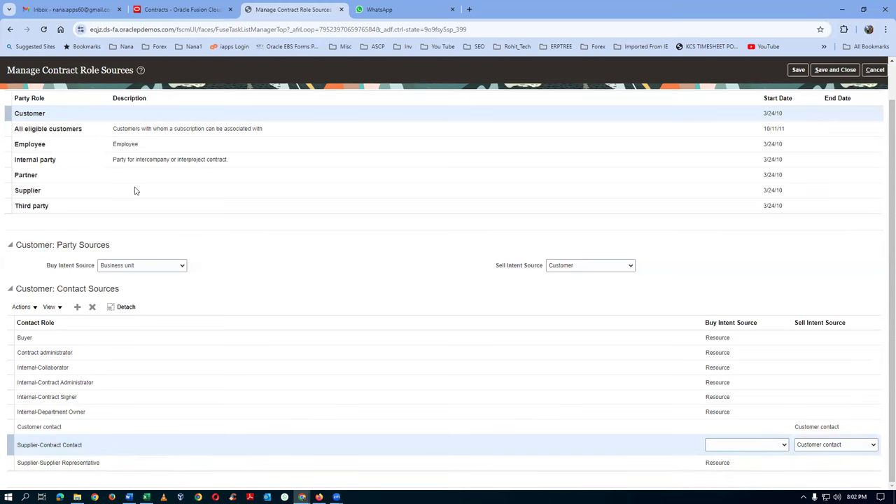
{"action": "left_click", "coordinate": [65, 191]}
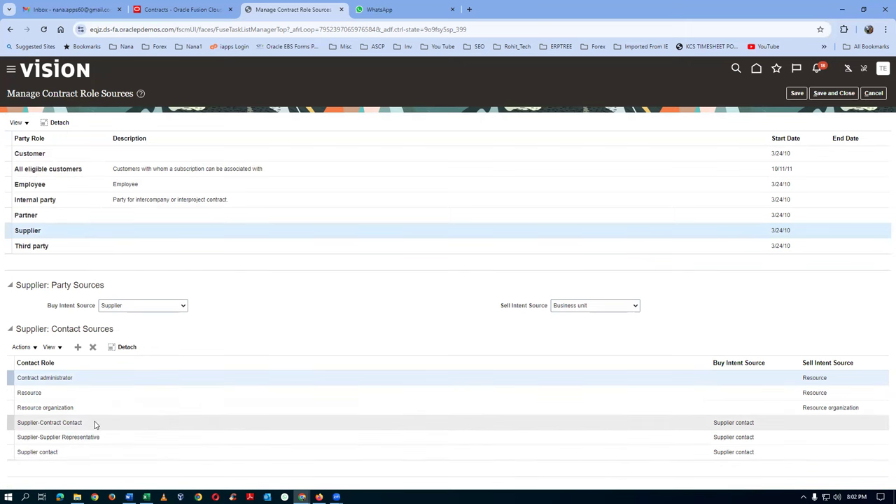
- Inspect the Supplier role's contact sources, leave them unchanged, and close the role sources task
{"action": "left_click", "coordinate": [95, 424]}
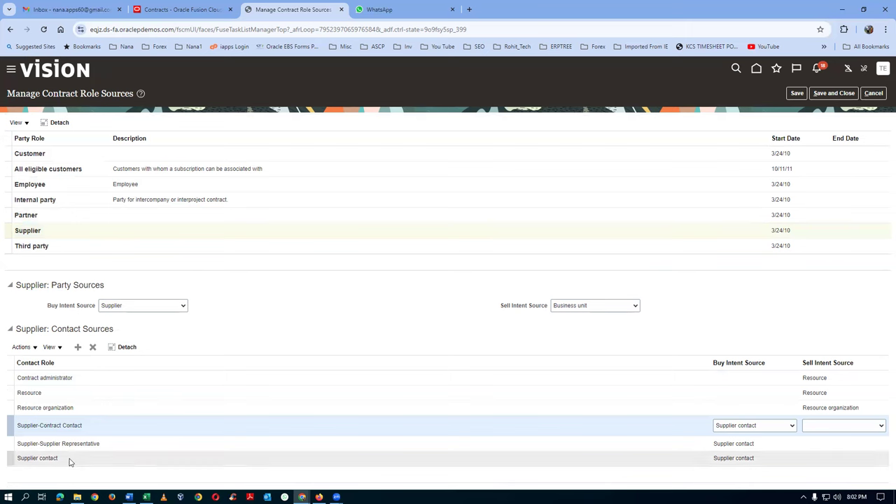
{"action": "left_click", "coordinate": [68, 241]}
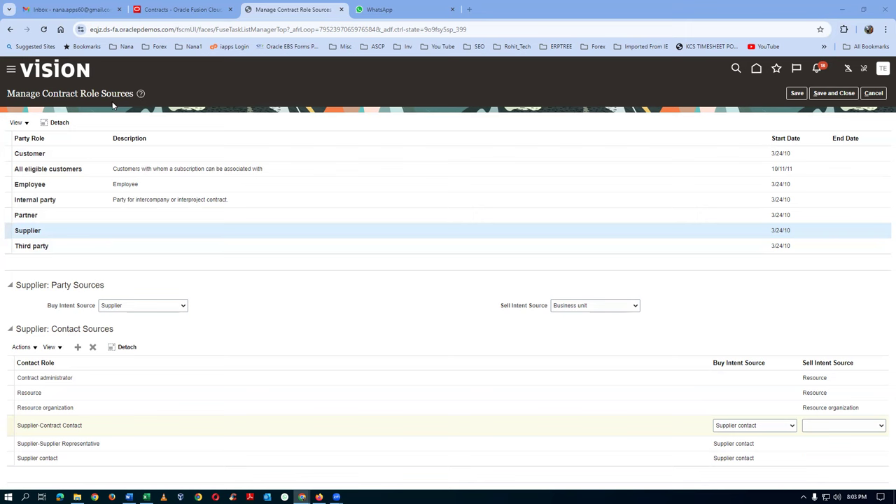
{"action": "left_click", "coordinate": [140, 378]}
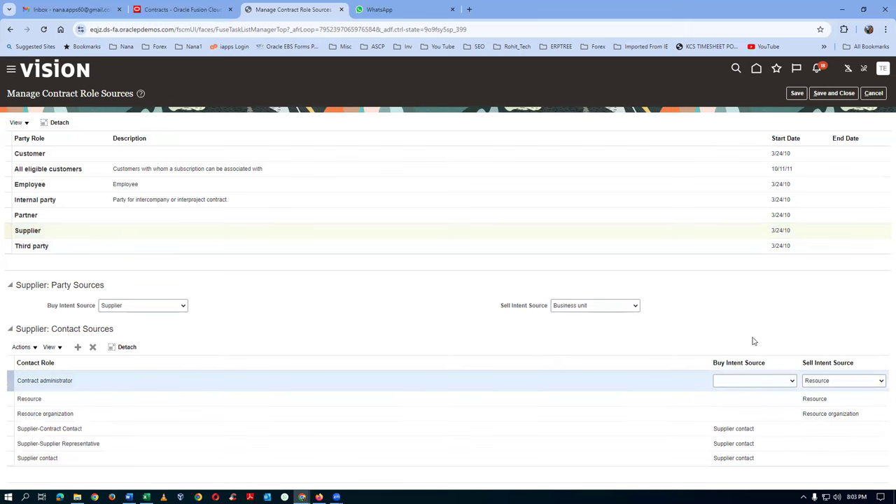
{"action": "left_click", "coordinate": [759, 384]}
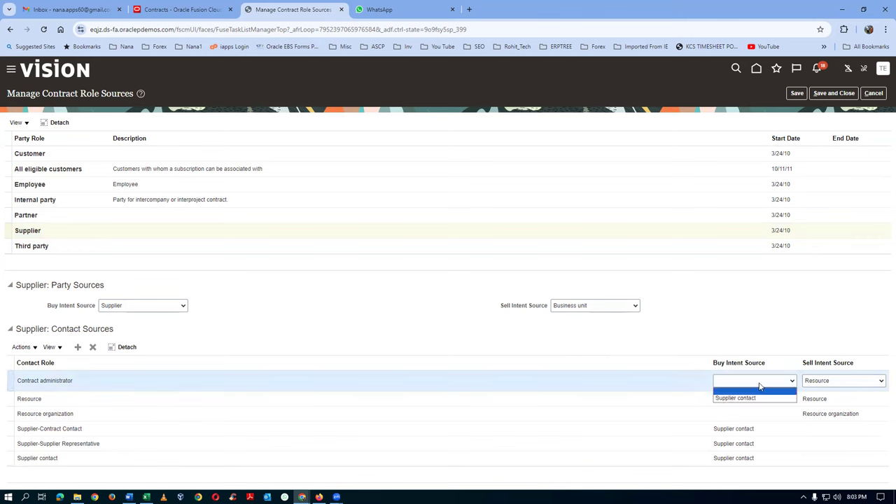
{"action": "left_click", "coordinate": [760, 385]}
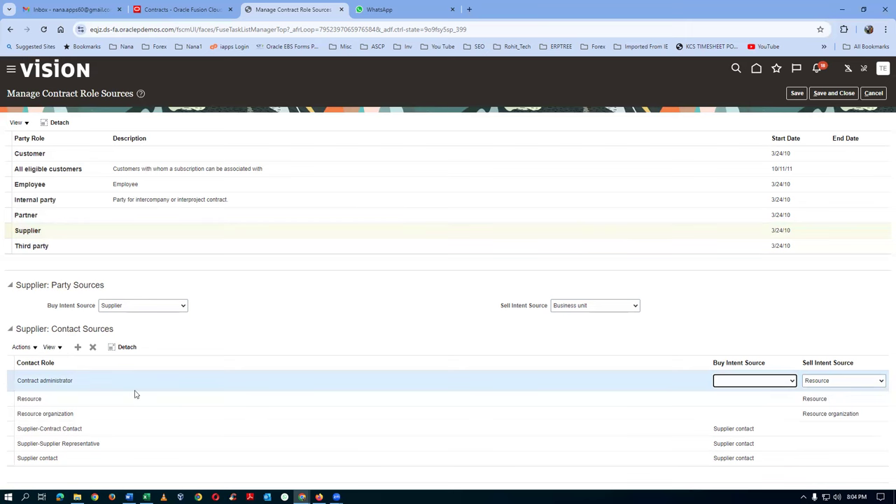
{"action": "left_click", "coordinate": [63, 234]}
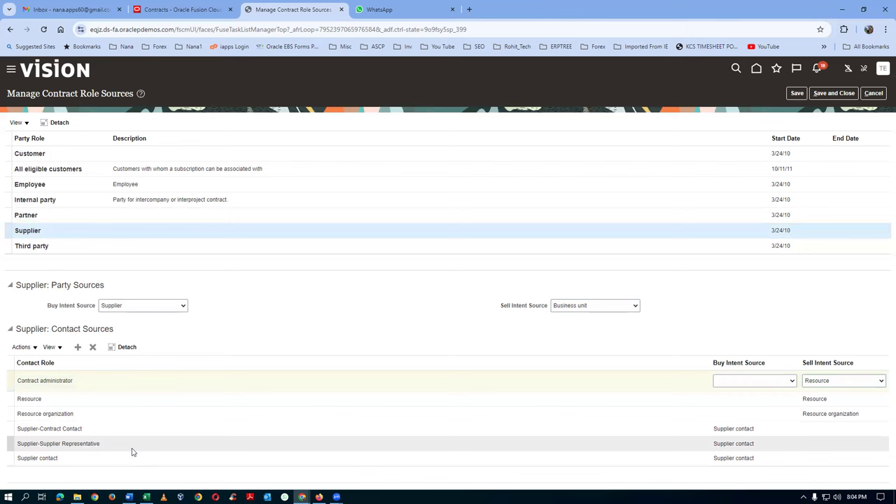
{"action": "left_click", "coordinate": [874, 93]}
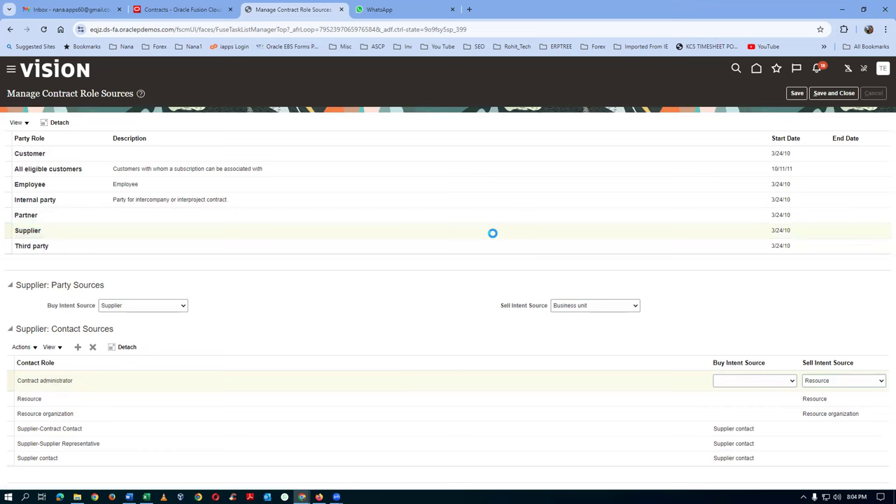
- Copy the task names in cells E282:E283 of the procurement worksheet
{"action": "key", "text": "alt+Tab"}
{"action": "key", "text": "ctrl+c"}
{"action": "left_click_drag", "start_coordinate": [458, 360], "coordinate": [459, 370]}
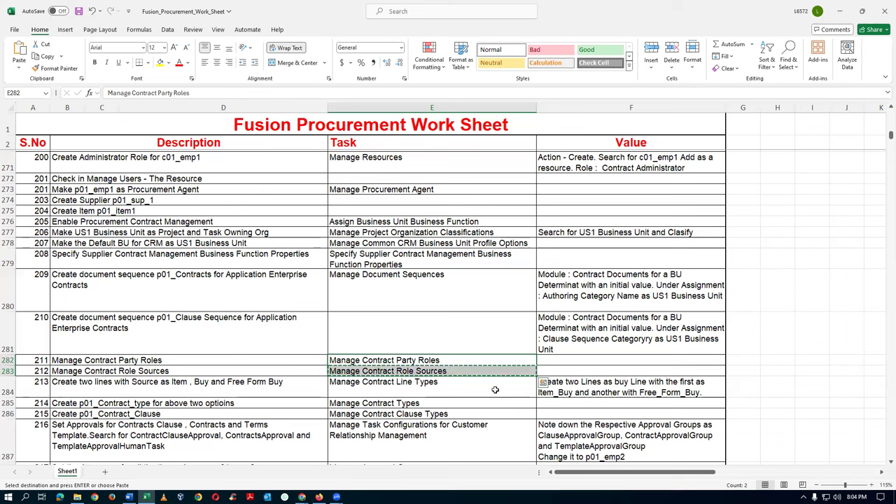
- Copy Manage Contract Line Types from cell E284 and open that task in Oracle
{"action": "left_click", "coordinate": [231, 382]}
{"action": "left_click", "coordinate": [418, 381]}
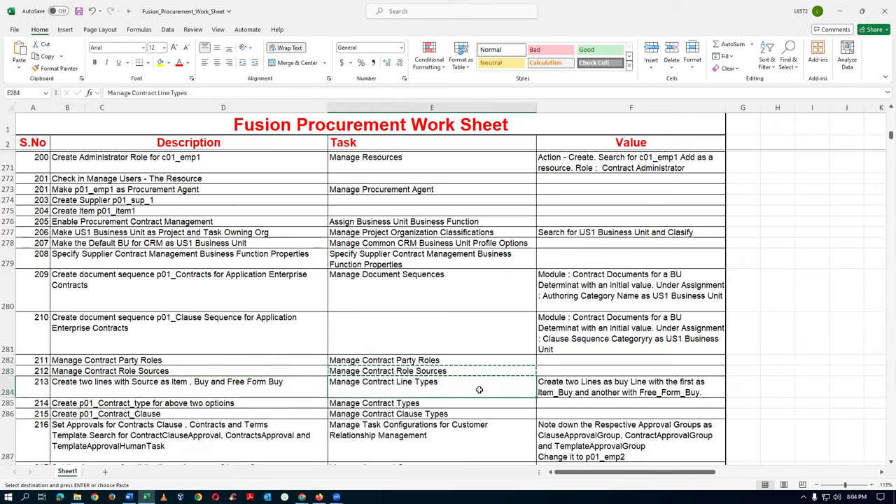
{"action": "key", "text": "ctrl+c"}
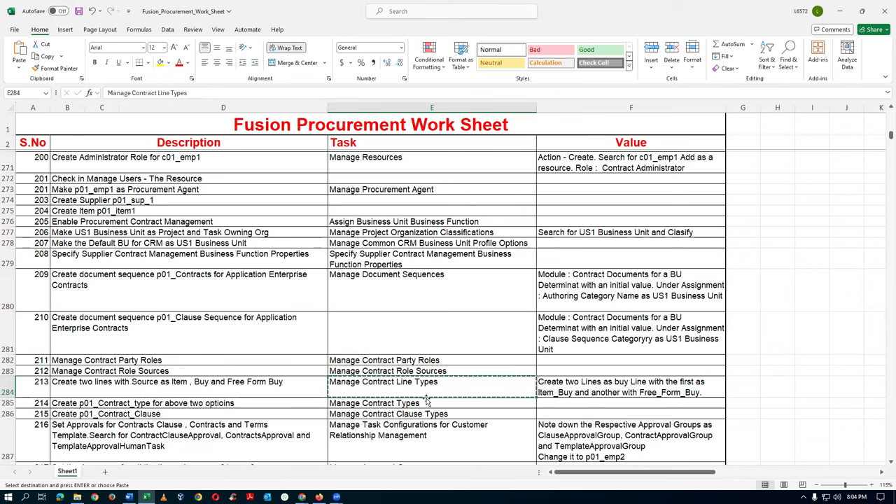
{"action": "key", "text": "alt+Tab"}
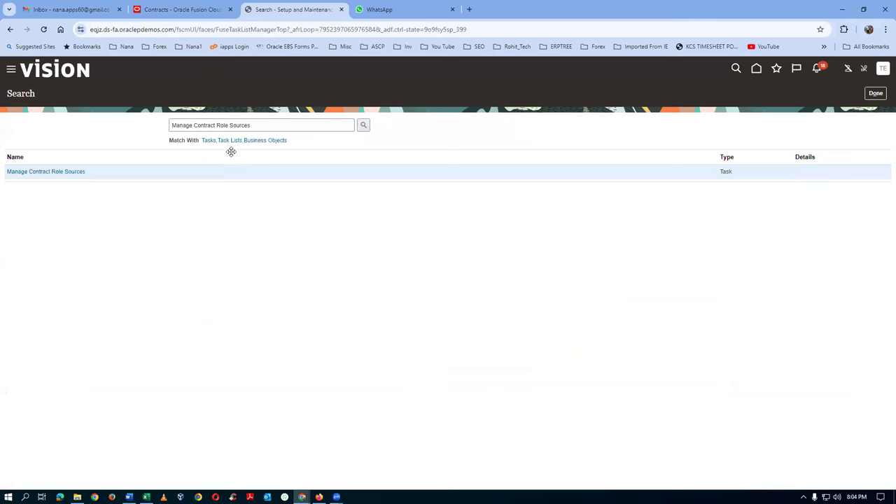
{"action": "triple_click", "coordinate": [267, 124]}
{"action": "key", "text": "ctrl+v"}
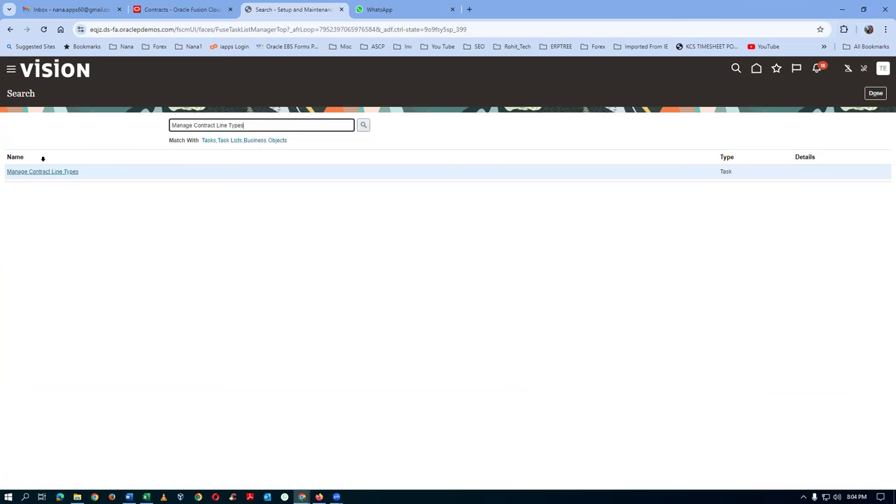
{"action": "left_click", "coordinate": [44, 173]}
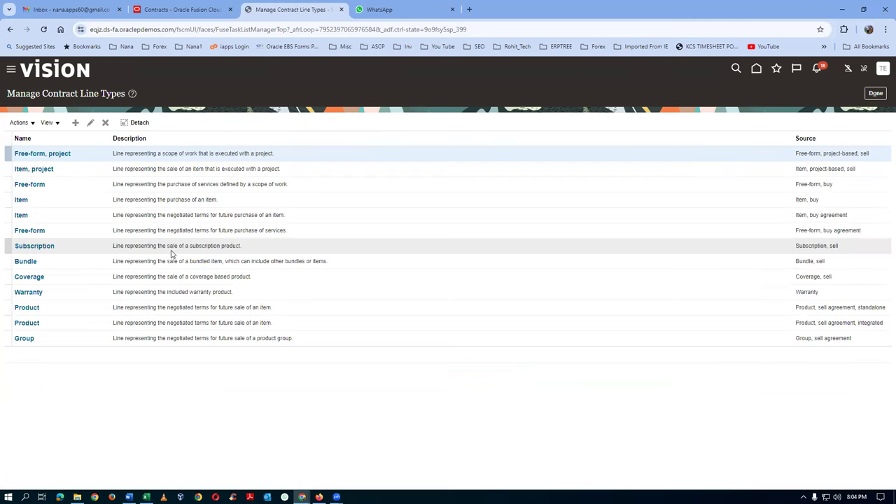
- Create line type t01_buy_Lines with matching description and code, source 'Item, buy', and save
{"action": "left_click", "coordinate": [76, 122]}
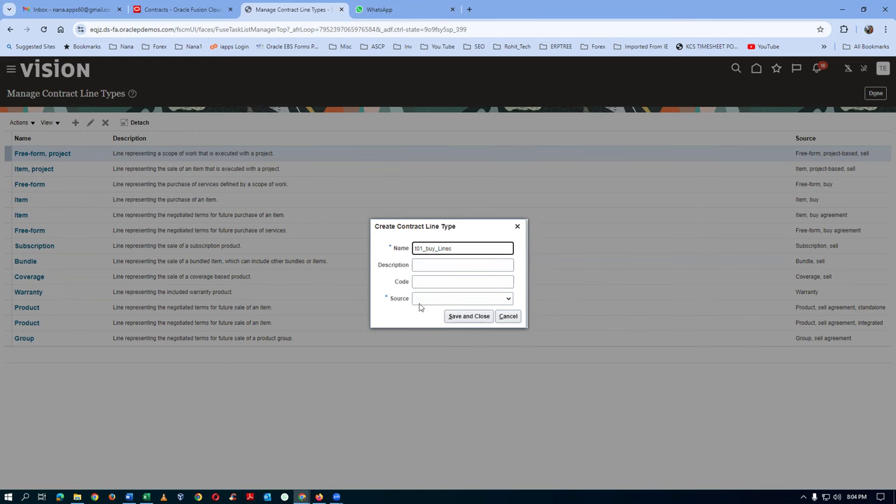
{"action": "left_click_drag", "start_coordinate": [462, 248], "coordinate": [365, 264]}
{"action": "left_click", "coordinate": [445, 267]}
{"action": "key", "text": "ctrl+v"}
{"action": "left_click", "coordinate": [446, 283]}
{"action": "key", "text": "ctrl+v"}
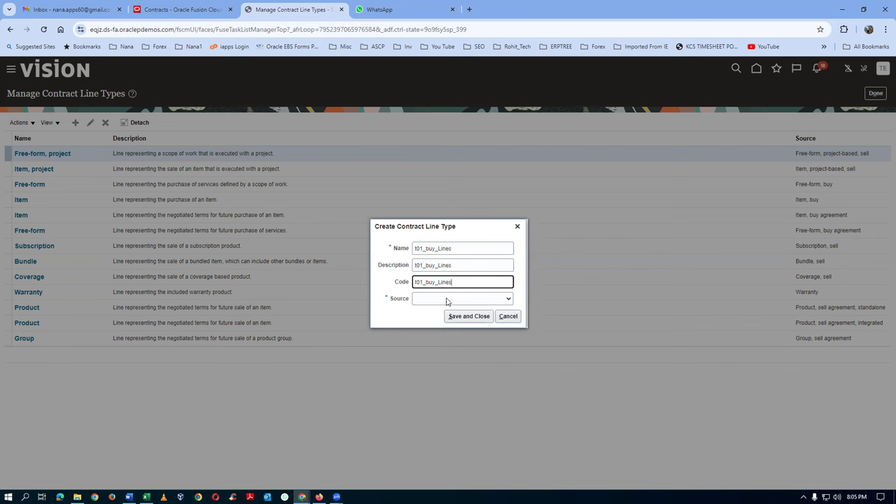
{"action": "left_click", "coordinate": [446, 300]}
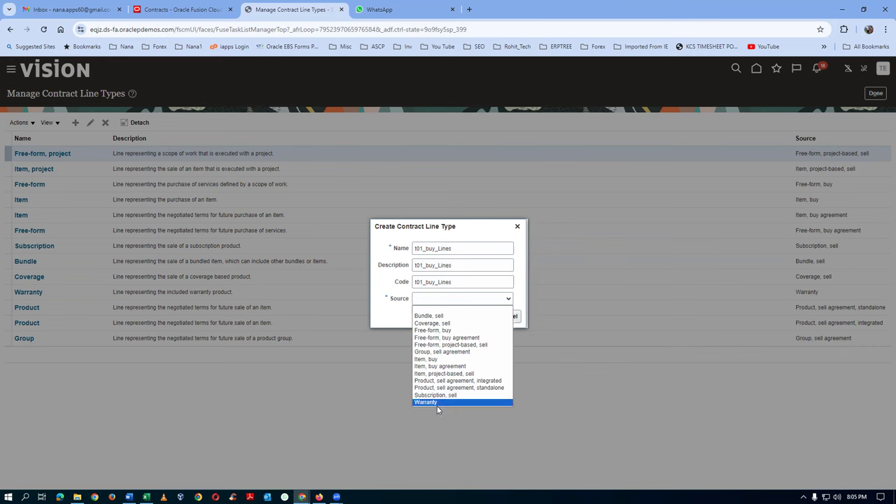
{"action": "left_click", "coordinate": [427, 360]}
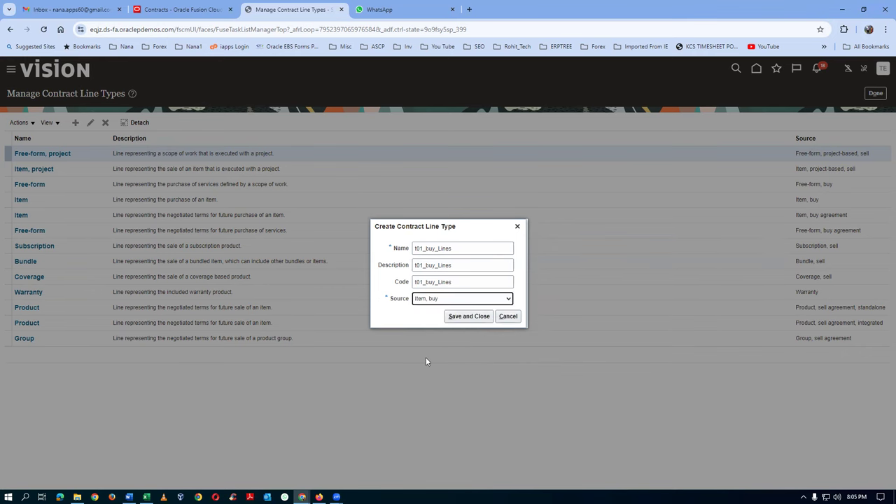
{"action": "left_click", "coordinate": [472, 318]}
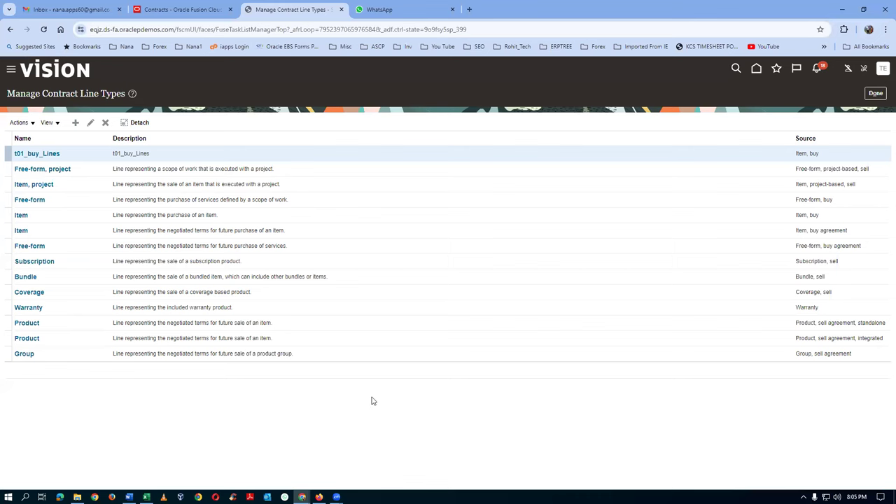
- Create line type t01_free_Form with matching description and code, source 'Free-form, buy', and save
{"action": "left_click", "coordinate": [79, 124]}
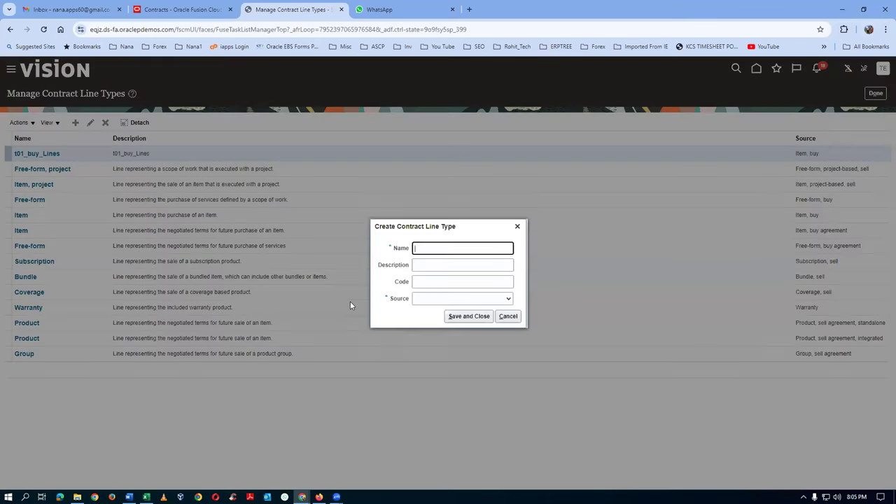
{"action": "left_click", "coordinate": [439, 299]}
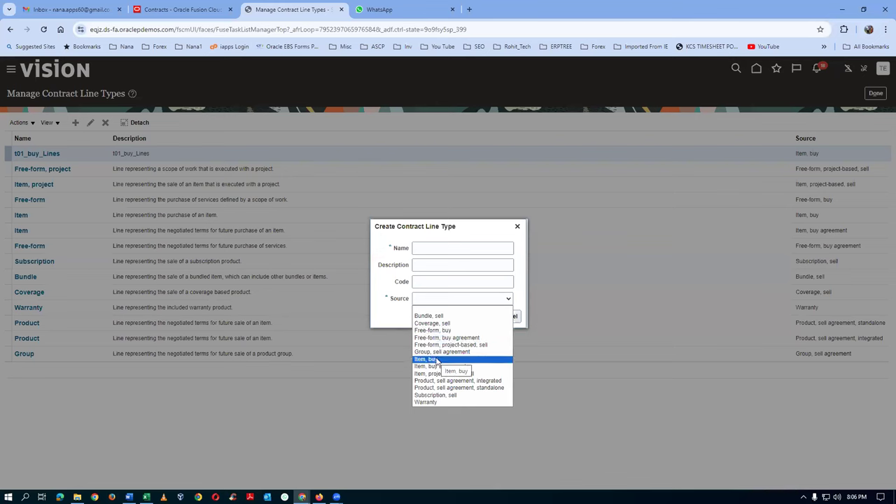
{"action": "left_click", "coordinate": [438, 330]}
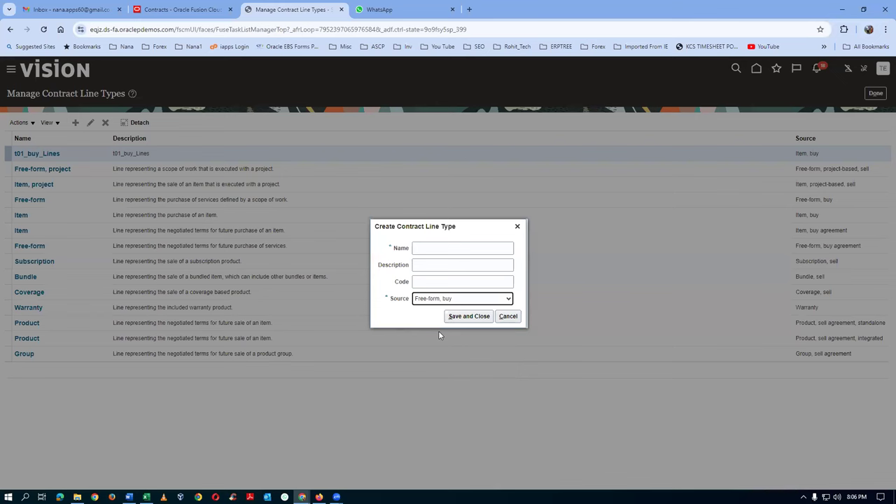
{"action": "left_click", "coordinate": [422, 250]}
{"action": "type", "text": "t01_free_Form"}
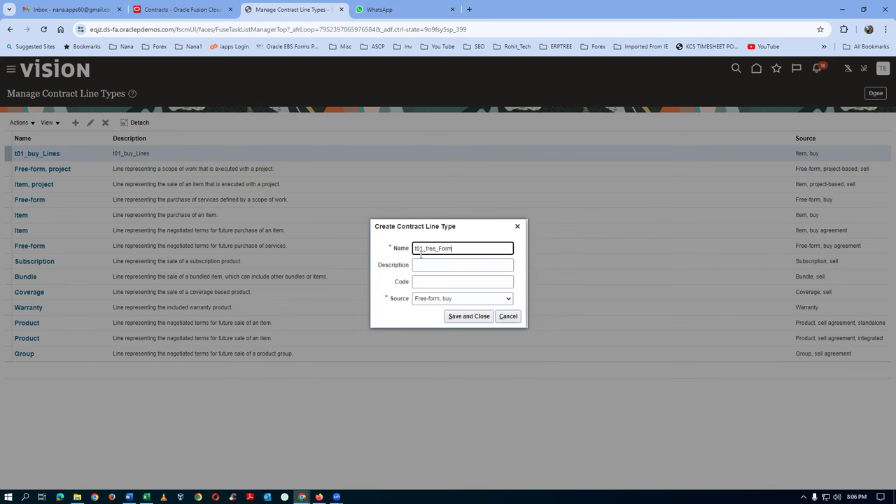
{"action": "left_click_drag", "start_coordinate": [461, 251], "coordinate": [362, 274]}
{"action": "key", "text": "ctrl+c"}
{"action": "left_click", "coordinate": [420, 266]}
{"action": "key", "text": "ctrl+v"}
{"action": "left_click", "coordinate": [422, 280]}
{"action": "key", "text": "ctrl+v"}
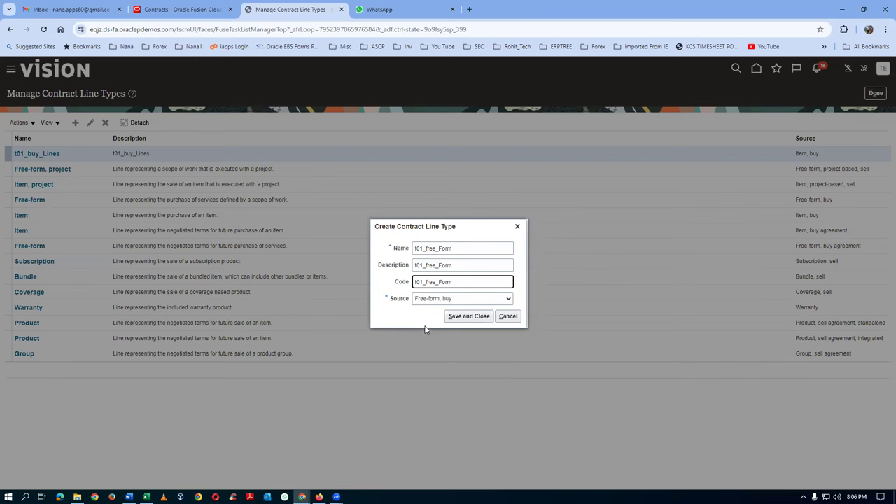
{"action": "left_click", "coordinate": [465, 316]}
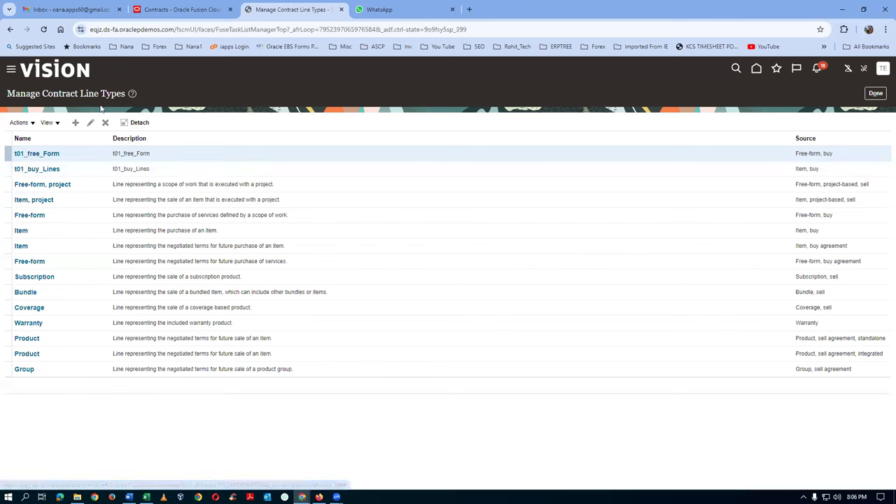
- Close the line types page, copy Manage Contract Types from cell E285, and search it in Oracle
{"action": "left_click", "coordinate": [876, 93]}
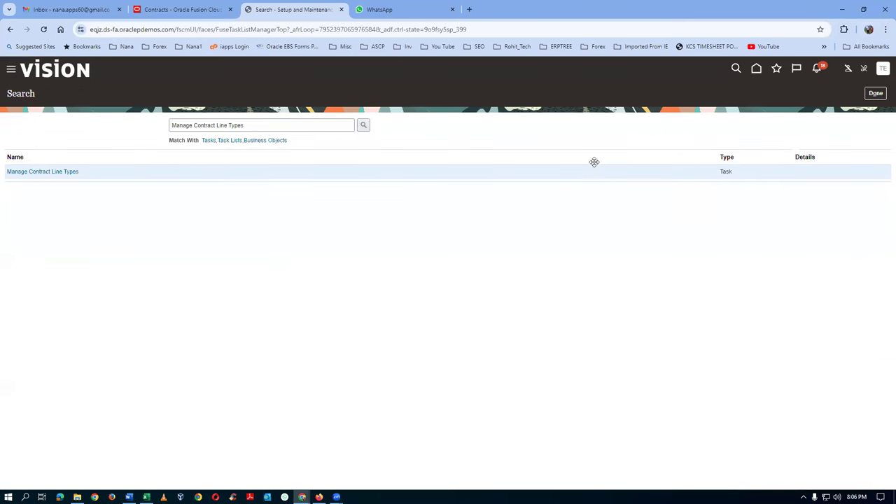
{"action": "key", "text": "alt+Tab"}
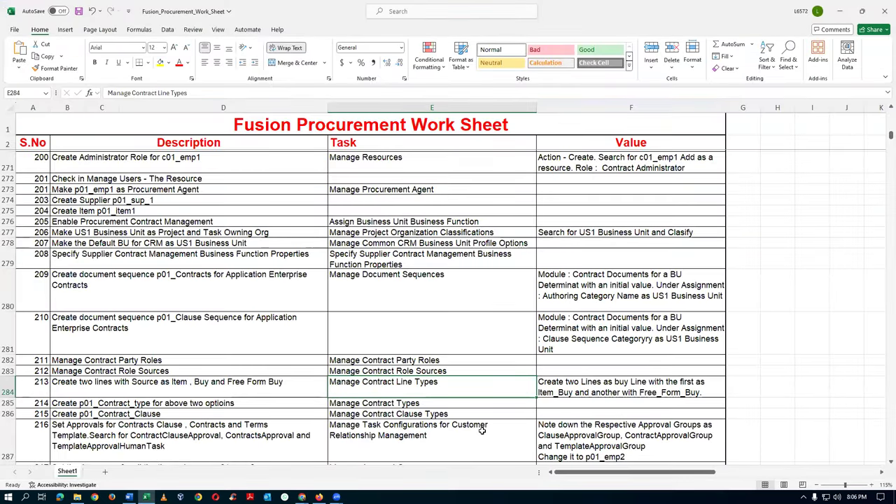
{"action": "left_click", "coordinate": [365, 404]}
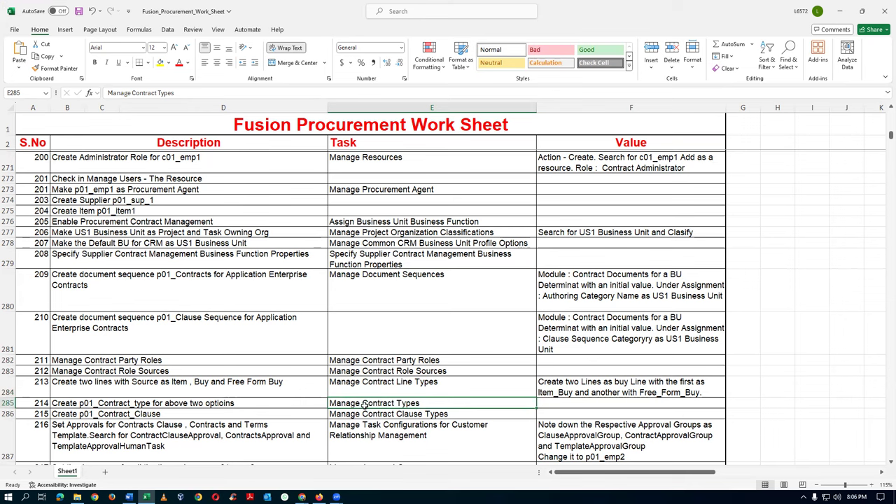
{"action": "key", "text": "ctrl+c"}
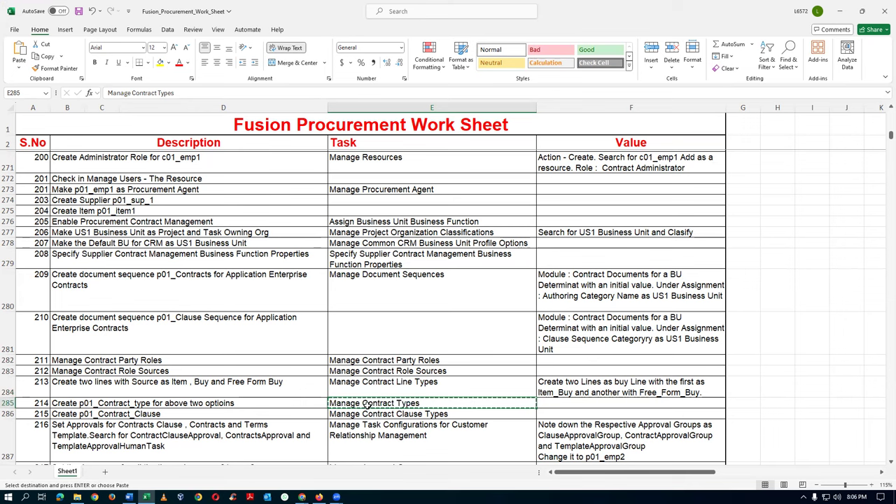
{"action": "key", "text": "alt+Tab"}
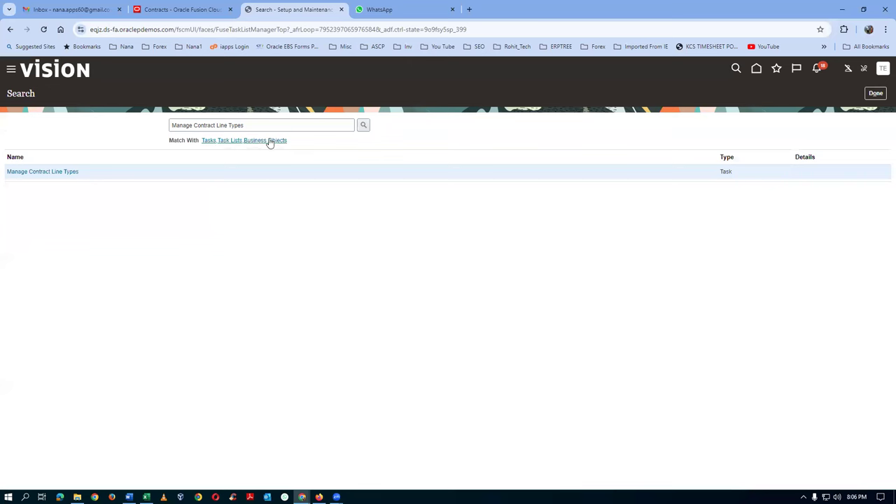
{"action": "triple_click", "coordinate": [254, 122]}
{"action": "key", "text": "ctrl+v"}
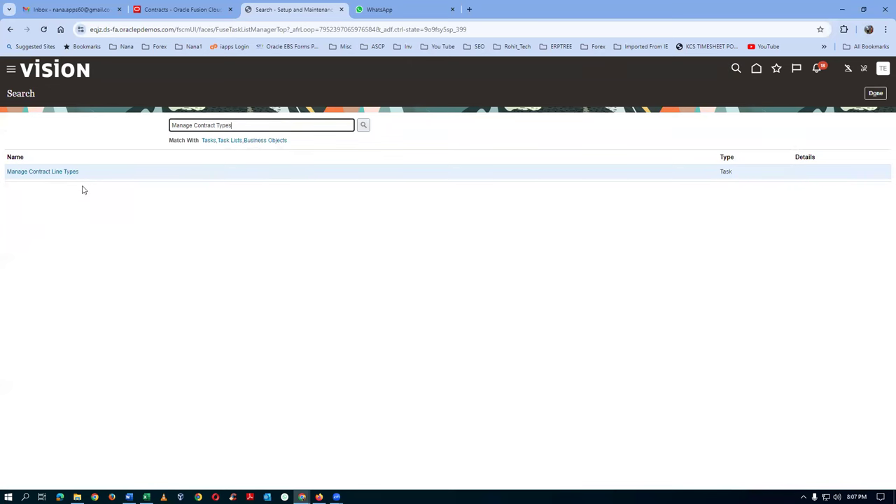
{"action": "key", "text": "Return"}
- Start a new Enterprise contract type in the Common Set named t01_PO_Buy
{"action": "left_click", "coordinate": [38, 174]}
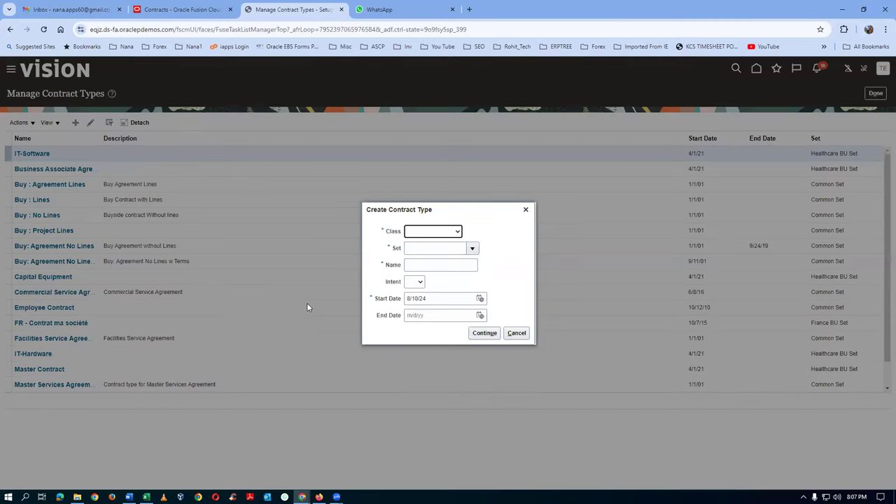
{"action": "left_click", "coordinate": [424, 234]}
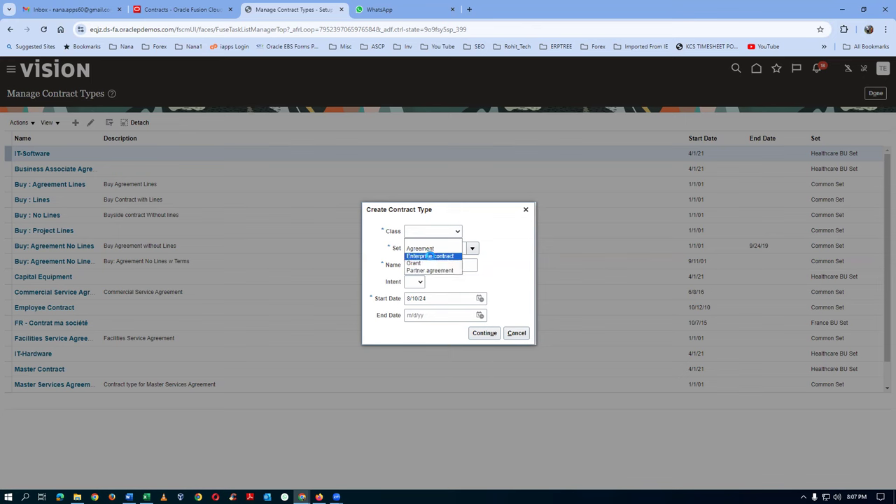
{"action": "left_click", "coordinate": [430, 257]}
{"action": "left_click", "coordinate": [420, 241]}
{"action": "type", "text": "Common Set"}
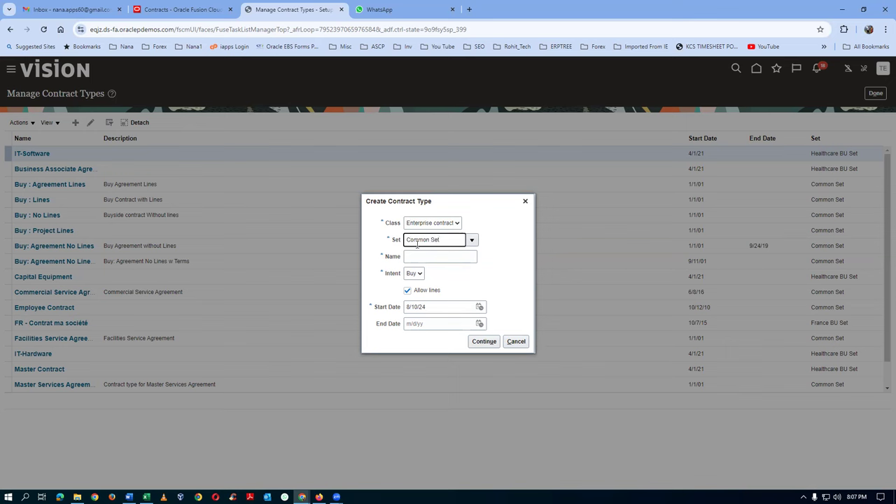
{"action": "key", "text": "Tab"}
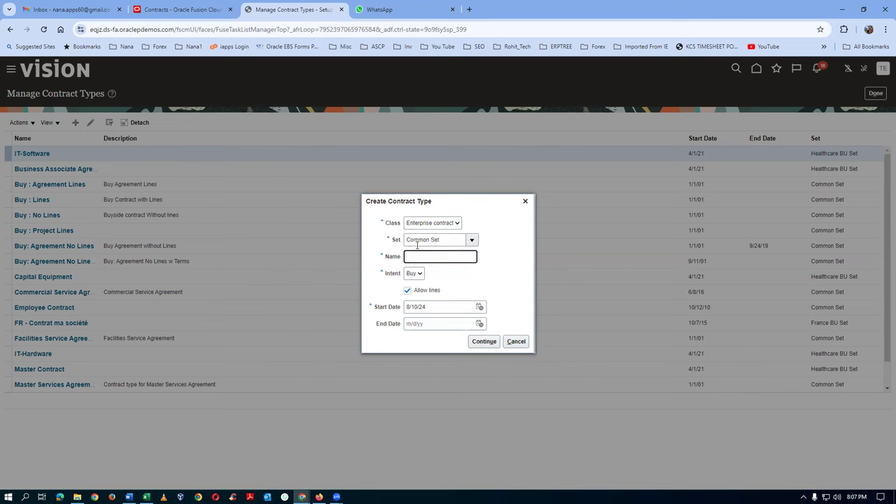
{"action": "type", "text": "t01_PO_Buy"}
- Keep Buy as the intent, copy the name t01_PO_Buy, and create the contract type
{"action": "left_click", "coordinate": [412, 273]}
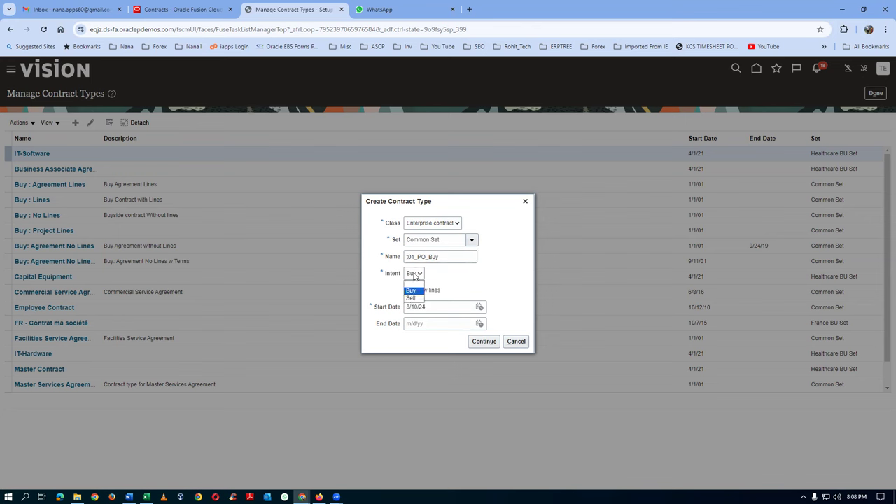
{"action": "left_click", "coordinate": [411, 290]}
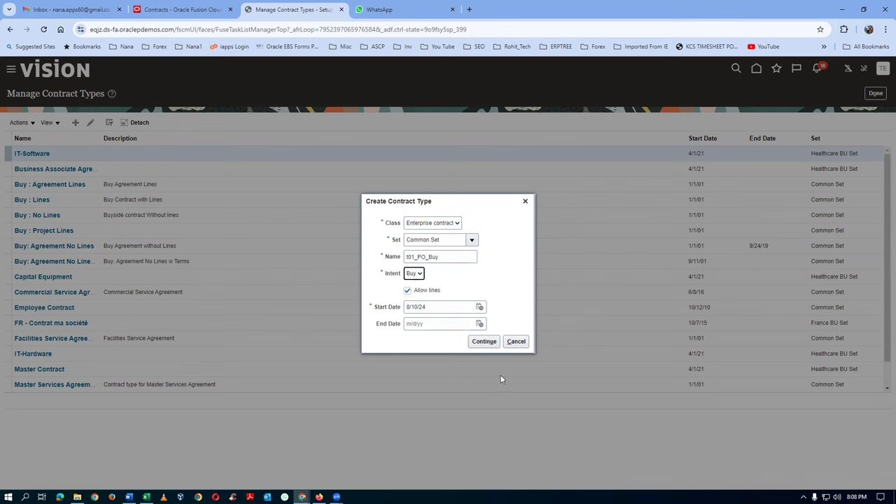
{"action": "left_click", "coordinate": [444, 257]}
{"action": "left_click_drag", "start_coordinate": [444, 257], "coordinate": [373, 273]}
{"action": "key", "text": "ctrl+c"}
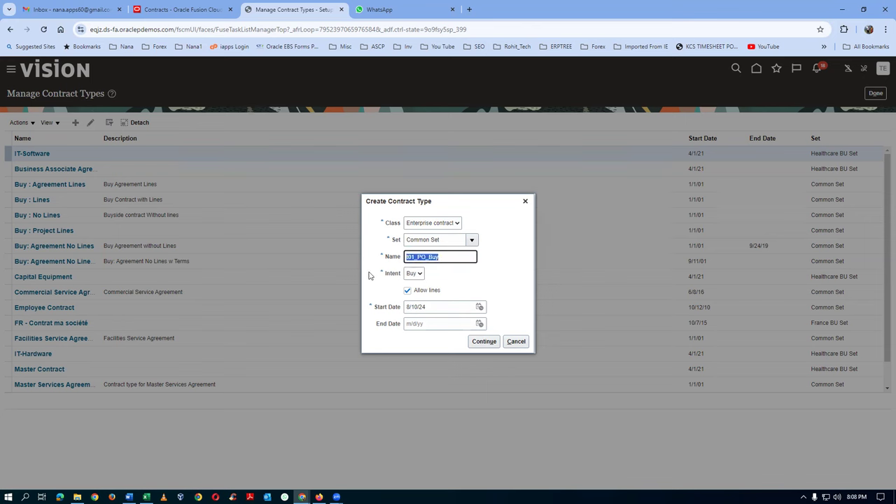
{"action": "left_click", "coordinate": [425, 224]}
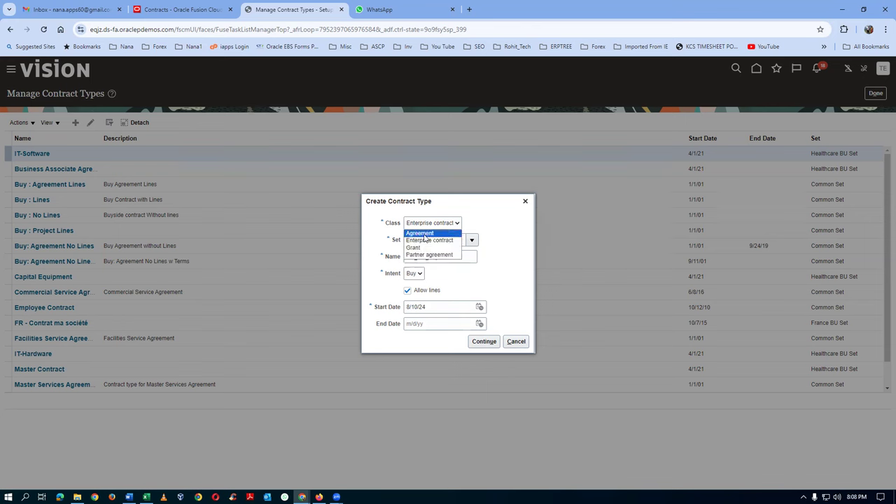
{"action": "left_click", "coordinate": [511, 223]}
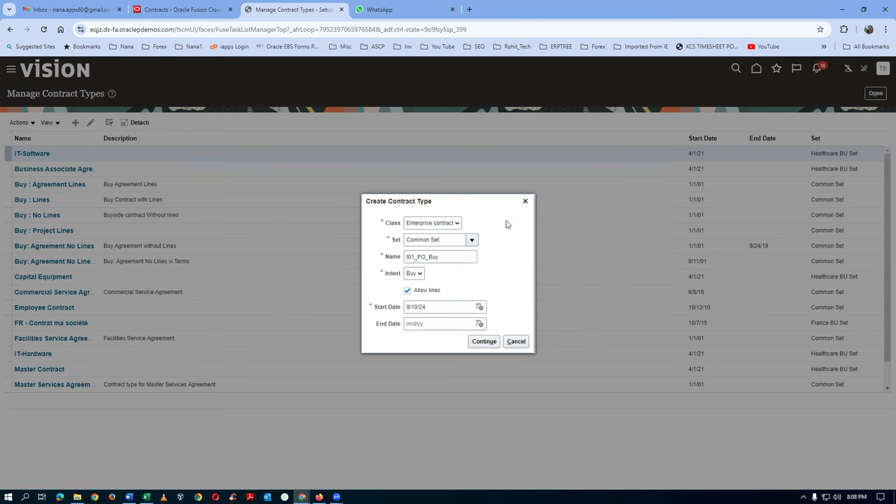
{"action": "left_click", "coordinate": [484, 343]}
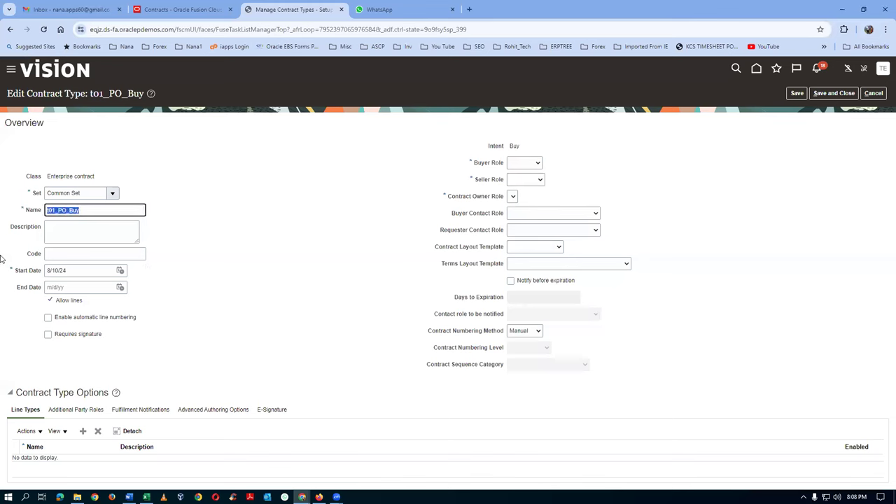
- Paste t01_PO_Buy as description and code; set buyer role Customer, seller role Supplier
{"action": "left_click", "coordinate": [98, 241]}
{"action": "key", "text": "ctrl+v"}
{"action": "left_click", "coordinate": [88, 255]}
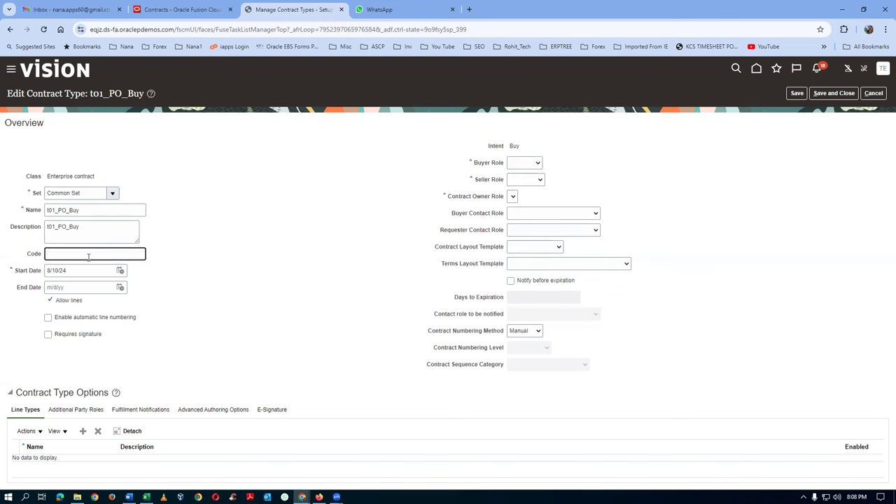
{"action": "key", "text": "ctrl+v"}
{"action": "left_click", "coordinate": [525, 165]}
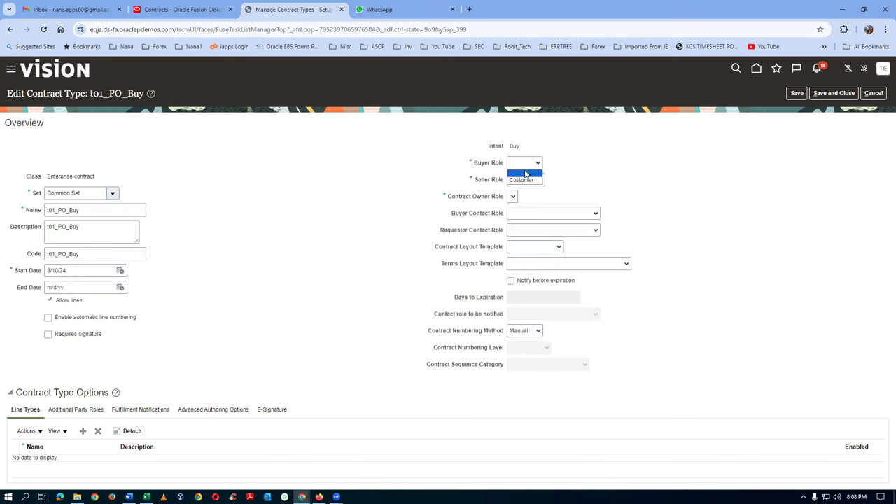
{"action": "left_click", "coordinate": [524, 180]}
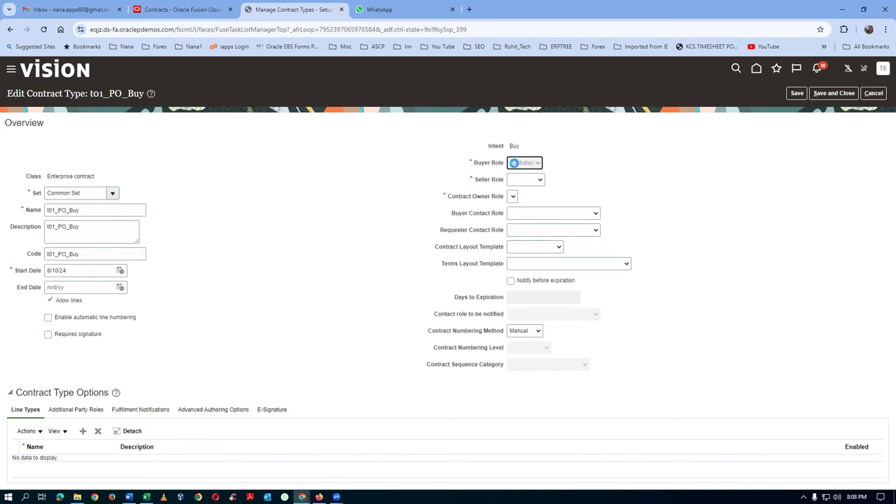
{"action": "left_click", "coordinate": [518, 181]}
{"action": "left_click", "coordinate": [519, 197]}
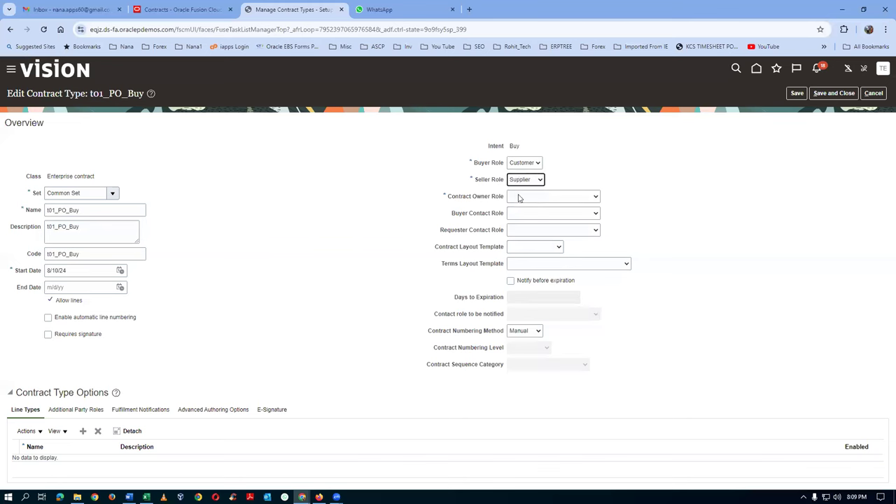
- Set the contract owner, buyer contact and requester contact roles to Contract administrator
{"action": "left_click", "coordinate": [518, 198]}
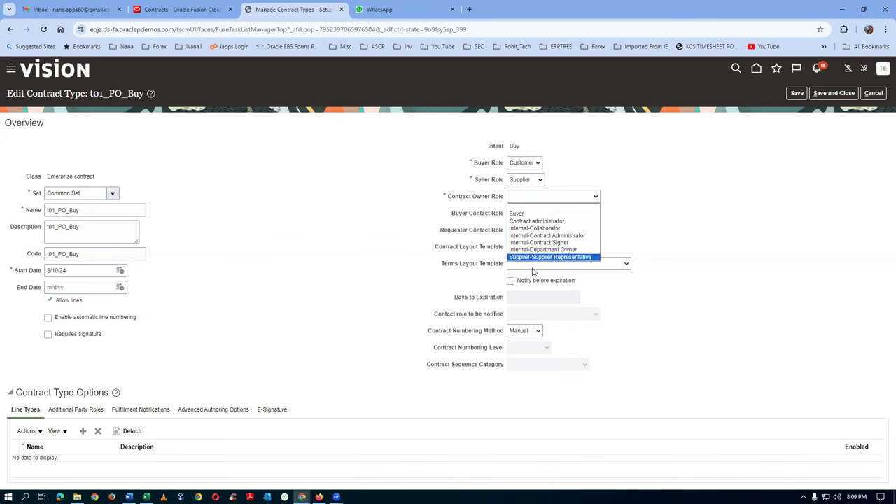
{"action": "left_click", "coordinate": [537, 220]}
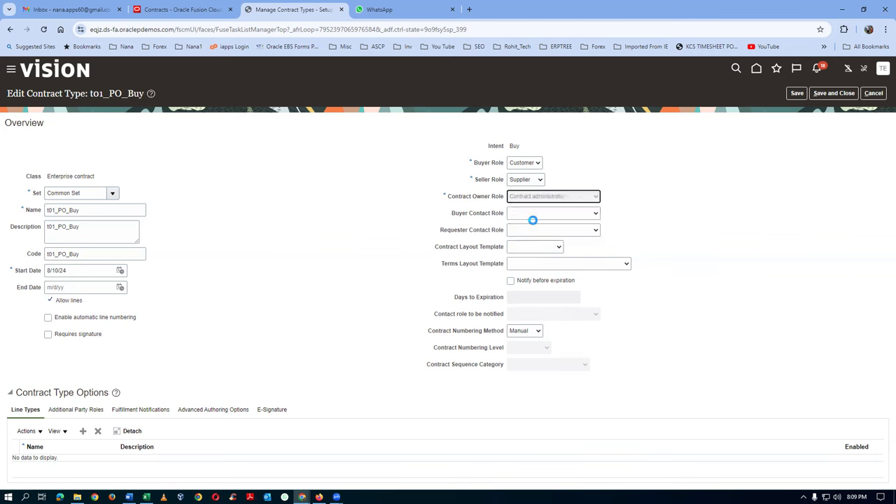
{"action": "left_click", "coordinate": [539, 215]}
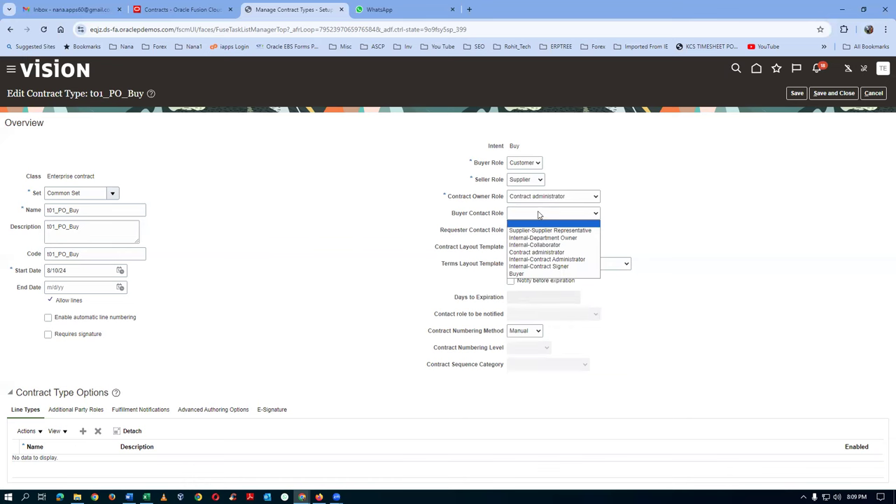
{"action": "left_click", "coordinate": [541, 252]}
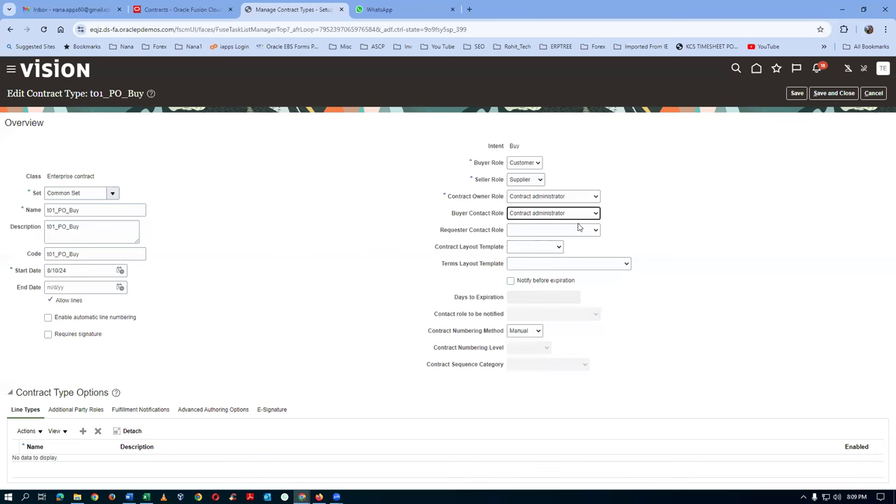
{"action": "left_click", "coordinate": [545, 236]}
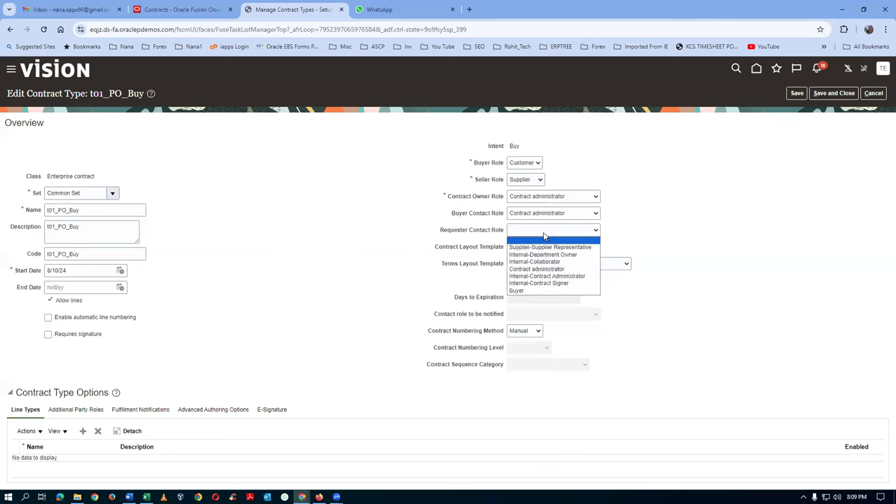
{"action": "left_click", "coordinate": [546, 270]}
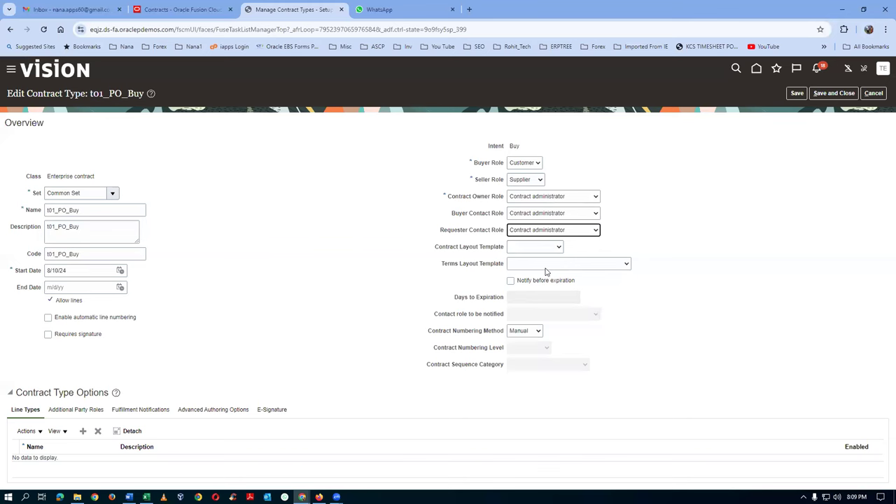
- Use SupplierContract as contract layout and ContractTermsTemplate as terms layout
{"action": "left_click", "coordinate": [539, 251]}
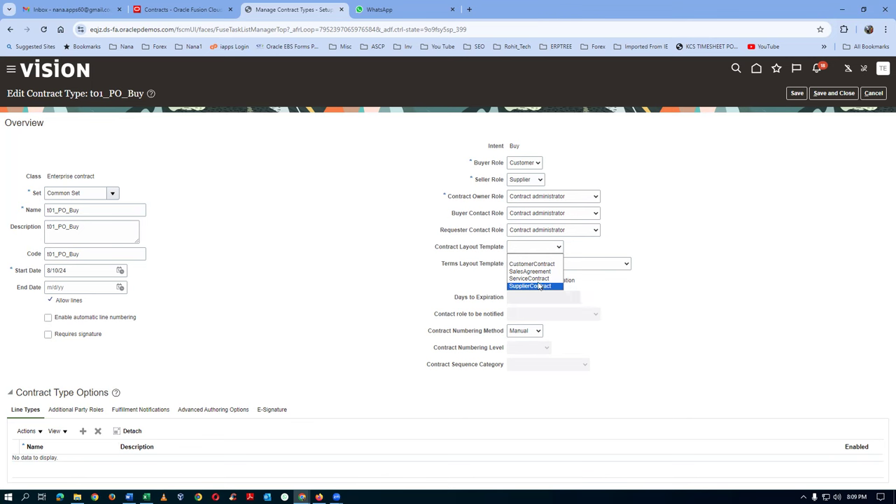
{"action": "left_click", "coordinate": [538, 286]}
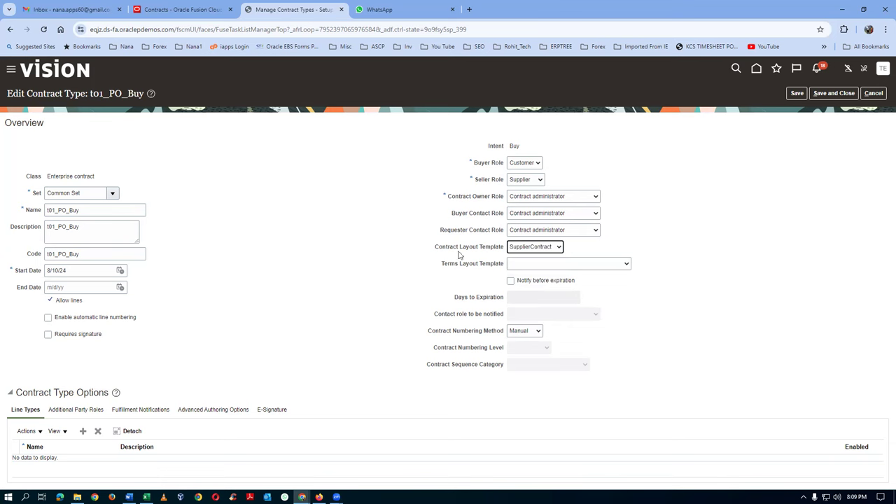
{"action": "left_click", "coordinate": [524, 265]}
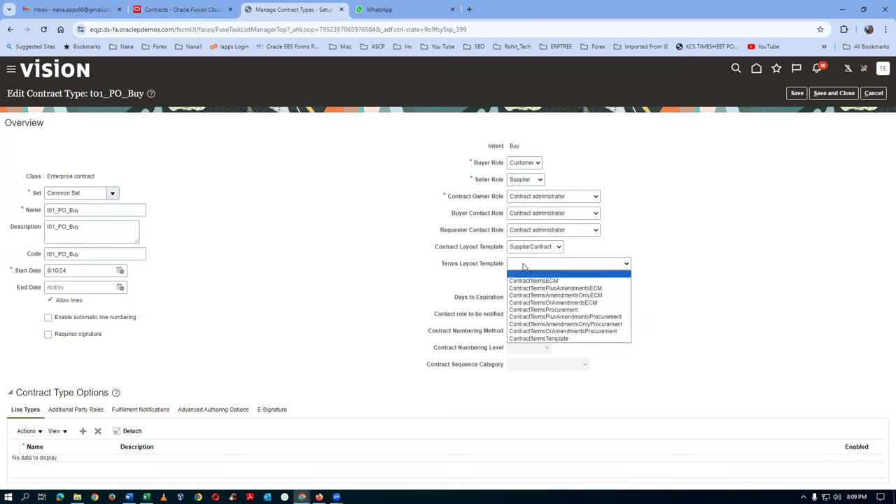
{"action": "left_click", "coordinate": [557, 339]}
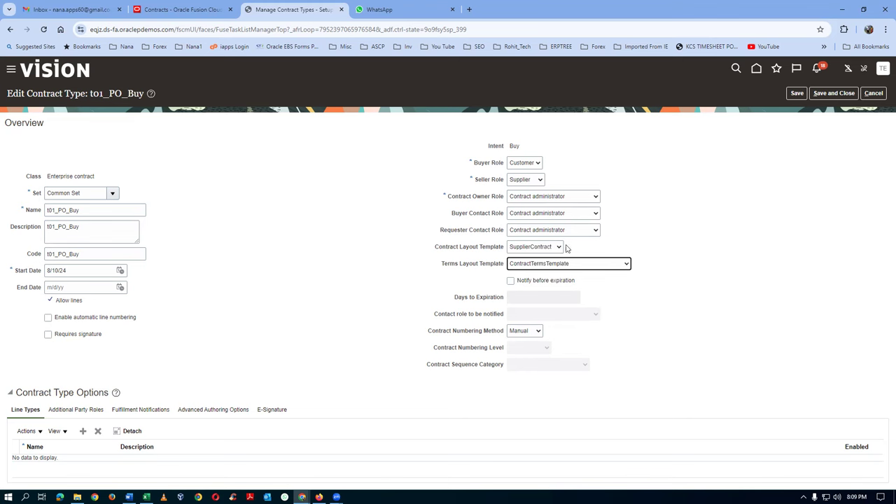
- Notify the Contract administrator 2 days before contract expiration
{"action": "left_click", "coordinate": [511, 282]}
{"action": "left_click", "coordinate": [527, 297]}
{"action": "type", "text": "2"}
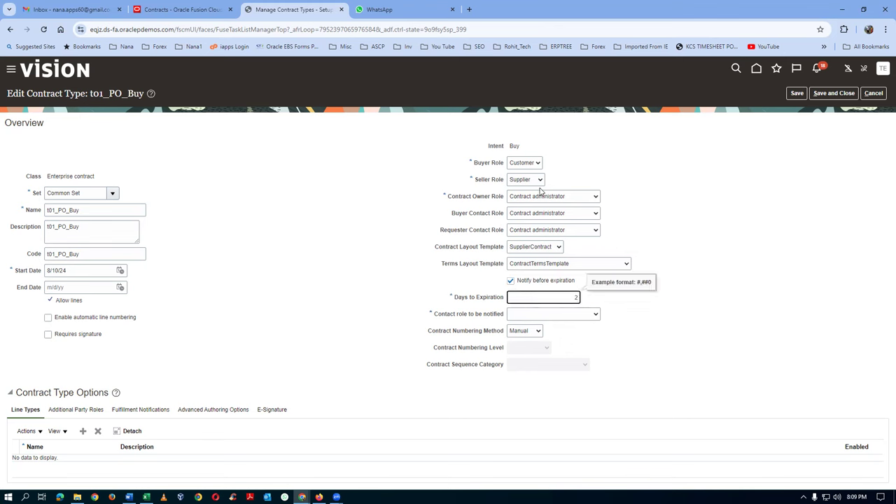
{"action": "left_click", "coordinate": [660, 341]}
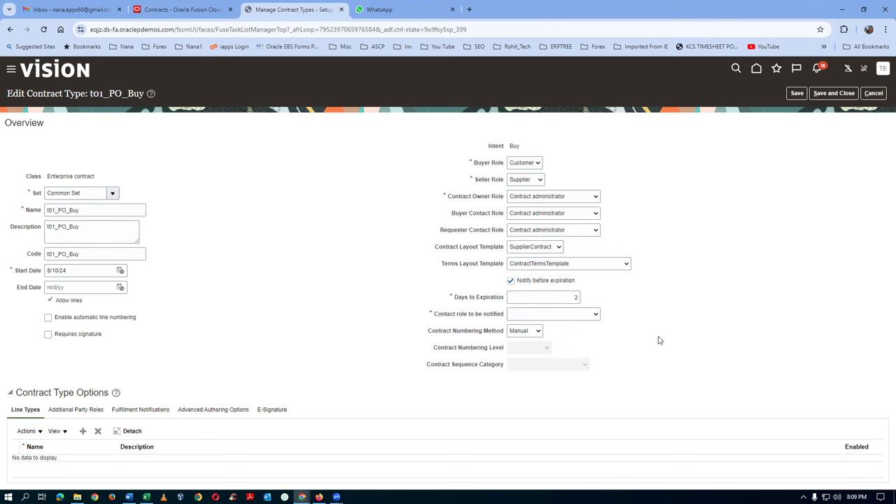
{"action": "left_click", "coordinate": [526, 315]}
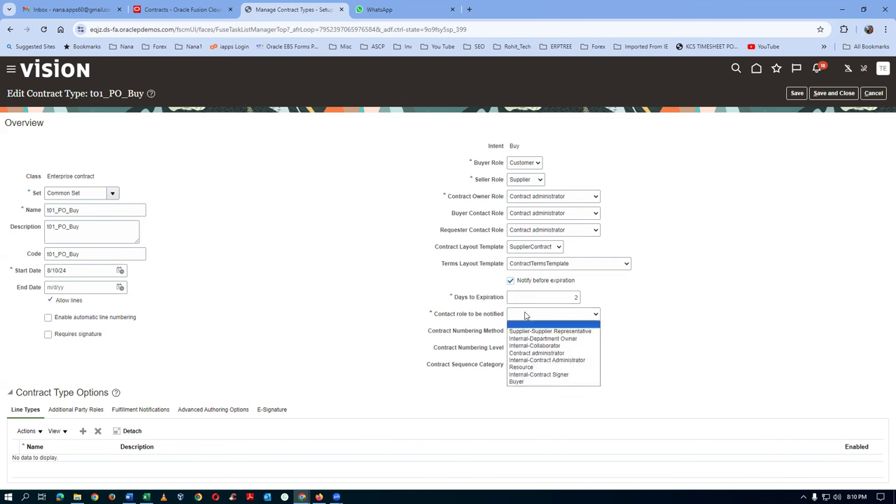
{"action": "left_click", "coordinate": [537, 353]}
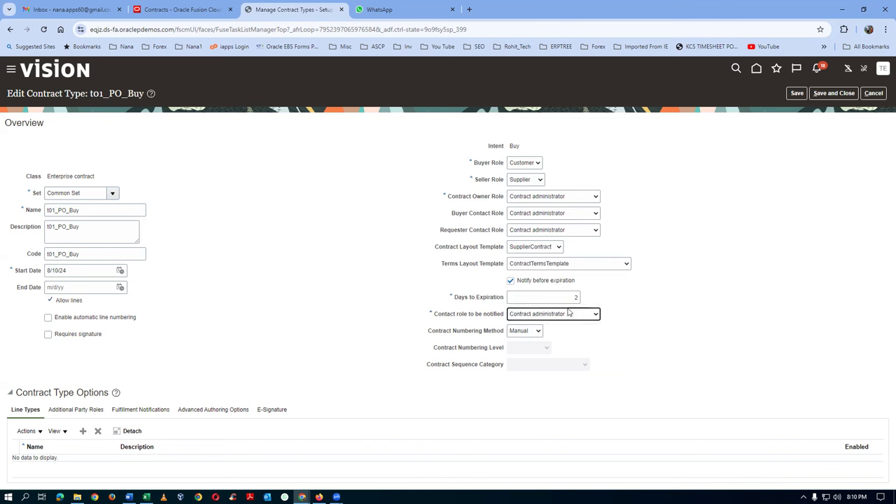
- Number contracts automatically at Business unit level by Authoring Category Name, with automatic line numbering
{"action": "left_click", "coordinate": [524, 332]}
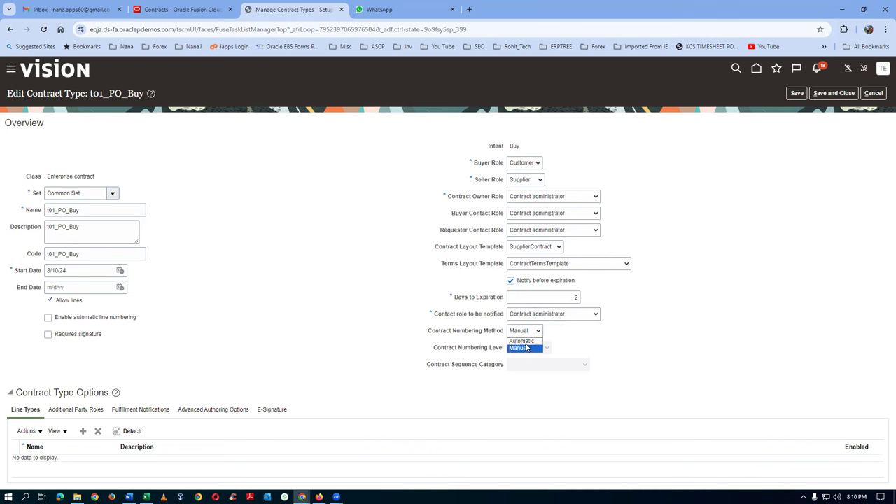
{"action": "left_click", "coordinate": [525, 346]}
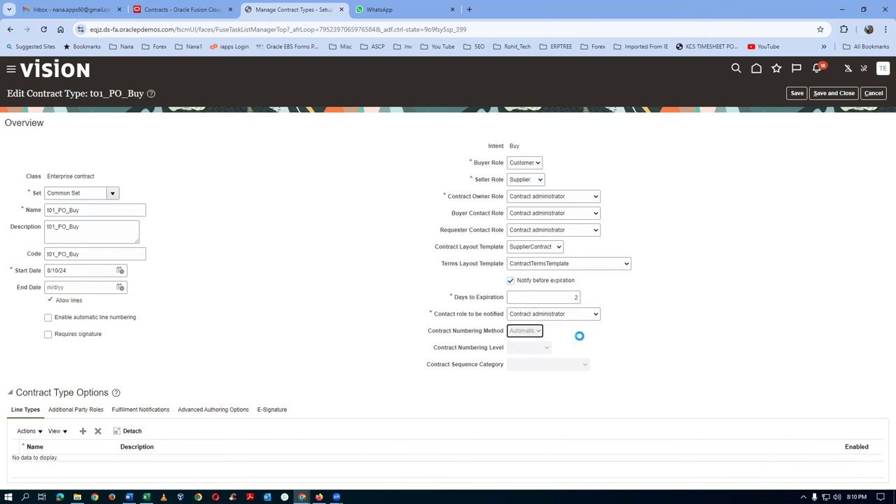
{"action": "left_click", "coordinate": [530, 364]}
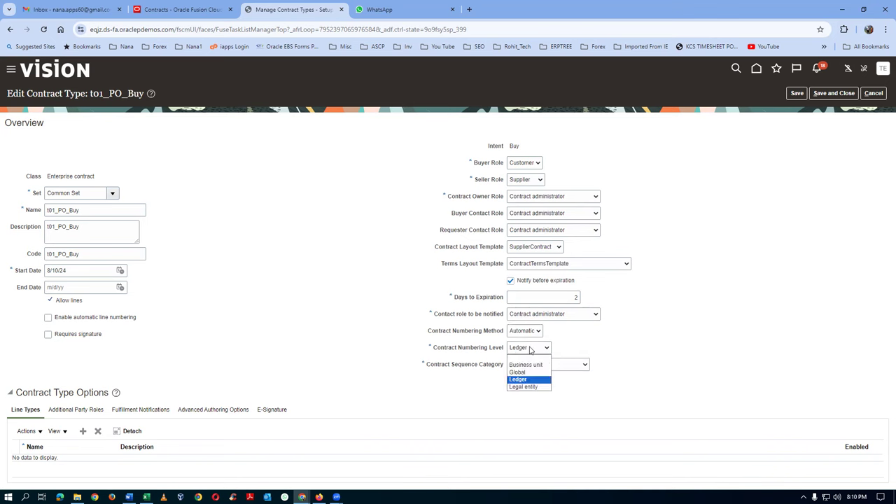
{"action": "left_click", "coordinate": [534, 365]}
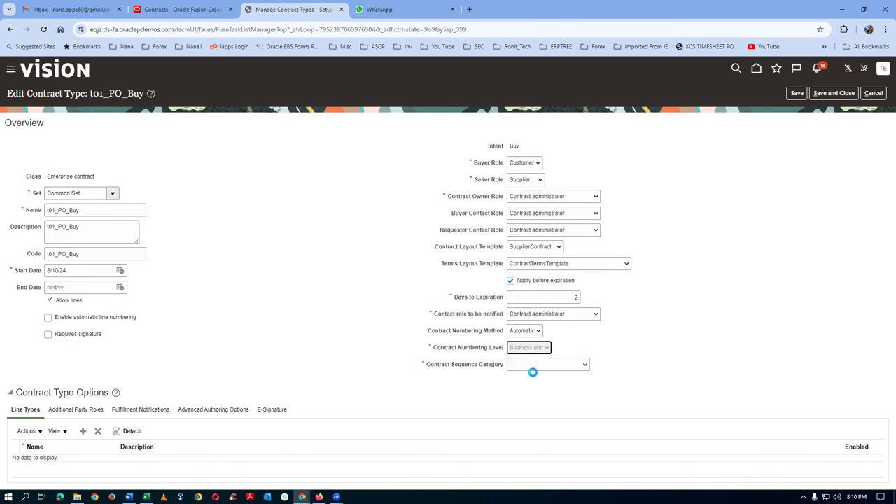
{"action": "left_click", "coordinate": [534, 366]}
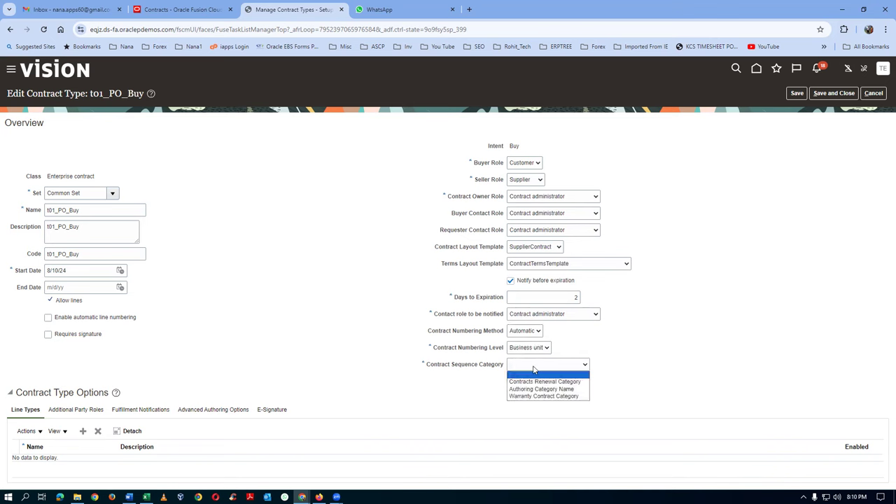
{"action": "left_click", "coordinate": [540, 389]}
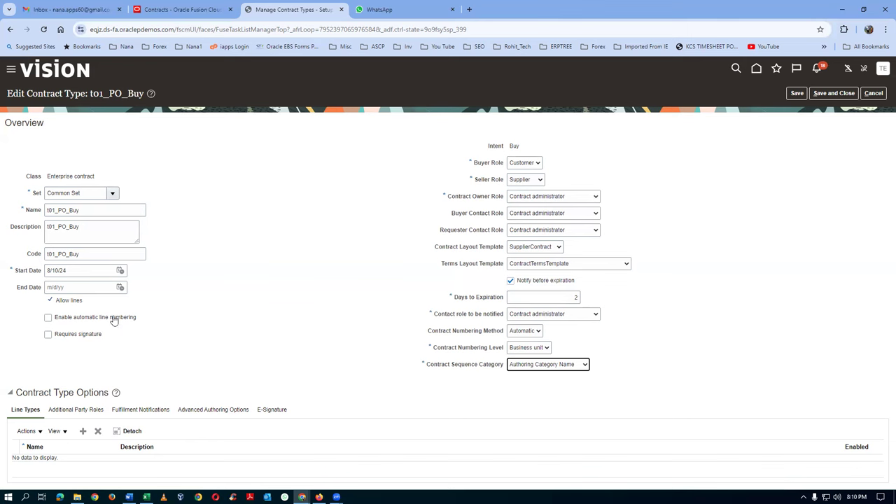
{"action": "left_click", "coordinate": [47, 318]}
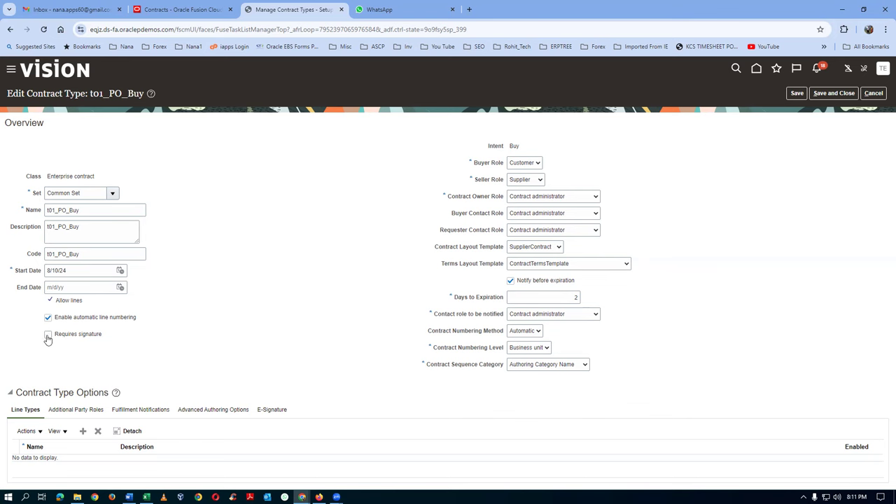
- Add two line type rows to t01_PO_Buy, named t01_buy_Lines and t01_free_Form
{"action": "left_click", "coordinate": [27, 432]}
{"action": "left_click", "coordinate": [34, 444]}
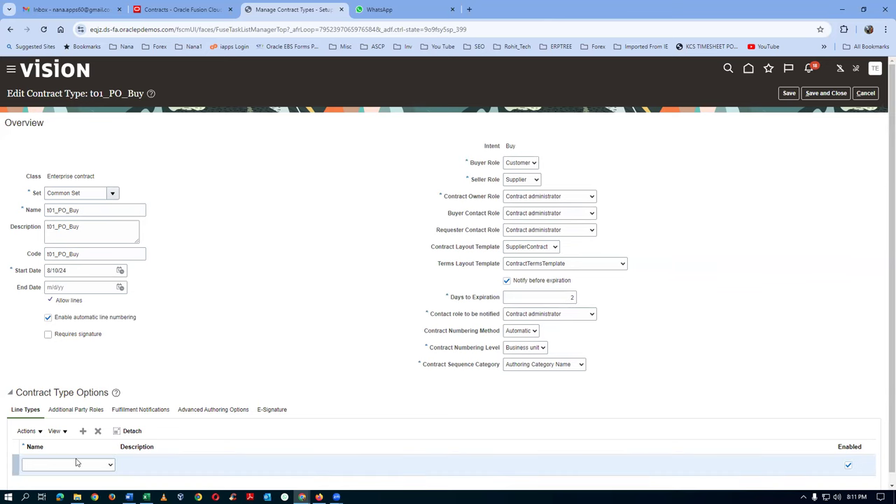
{"action": "left_click", "coordinate": [73, 465]}
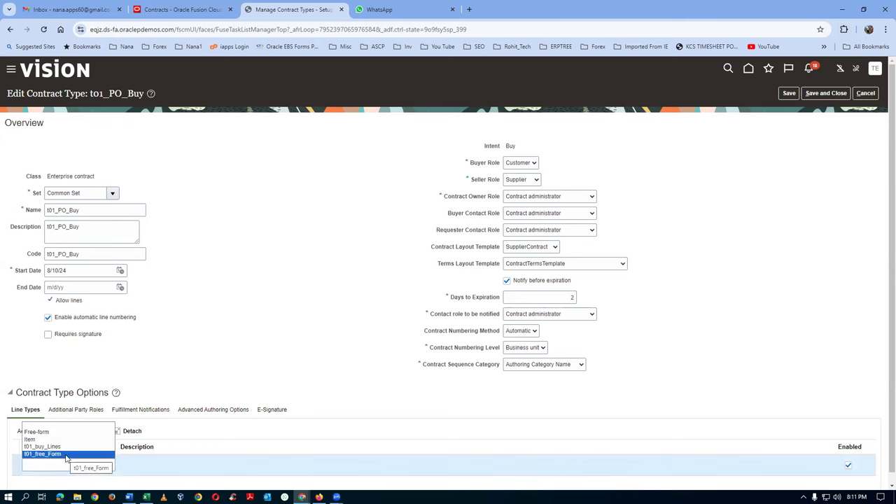
{"action": "left_click", "coordinate": [63, 446]}
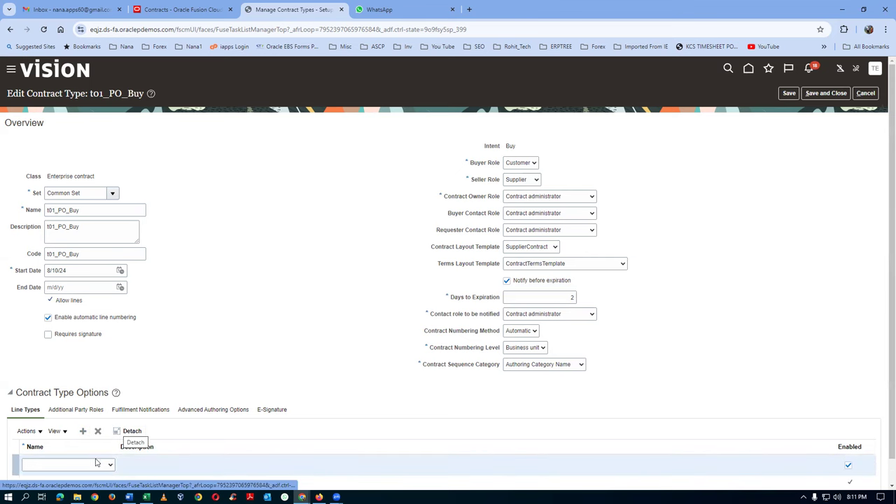
{"action": "left_click", "coordinate": [92, 464]}
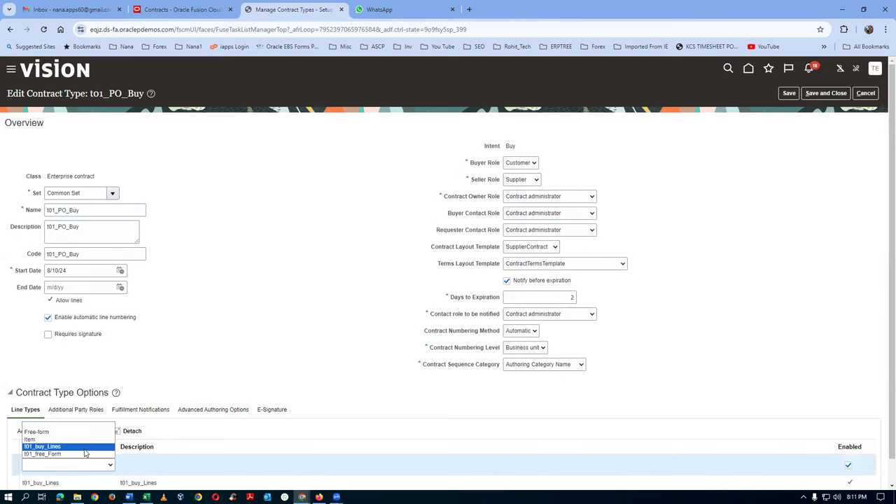
{"action": "left_click", "coordinate": [85, 454]}
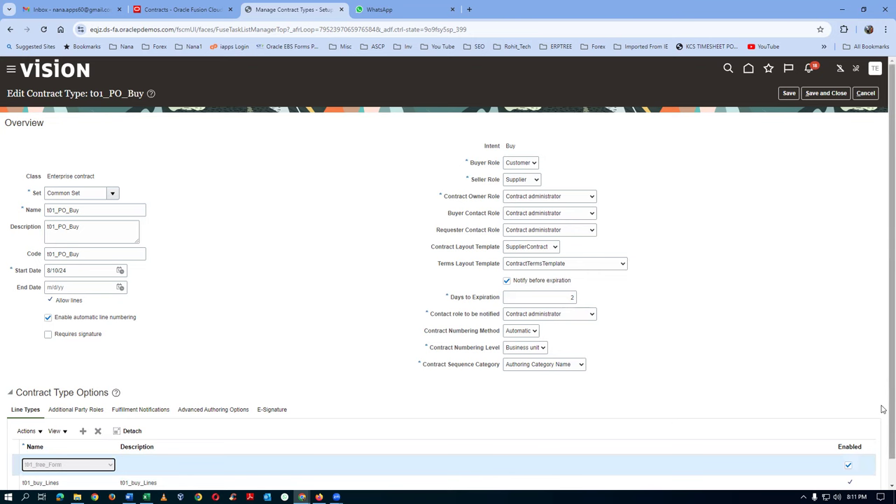
{"action": "scroll", "coordinate": [882, 420], "scroll_direction": "down", "scroll_amount": 1}
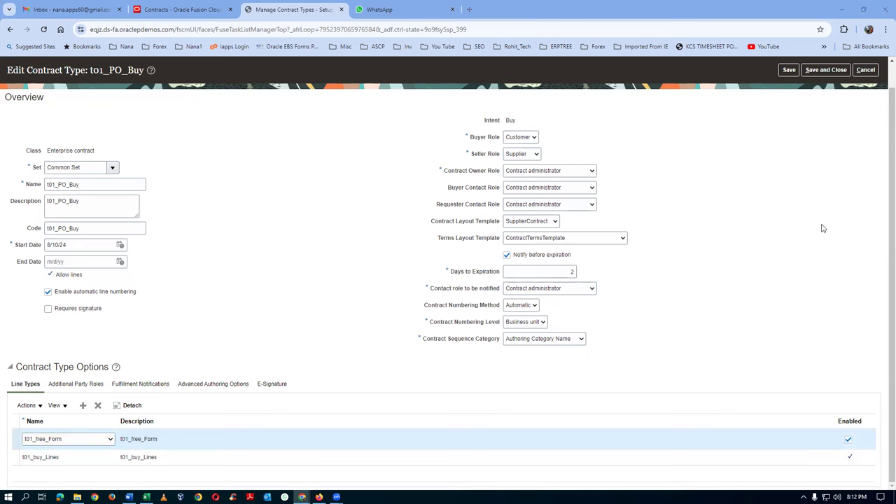
- Save t01_PO_Buy, then step through Additional Party Roles and Fulfillment Notifications to Advanced Authoring Options
{"action": "left_click", "coordinate": [789, 69]}
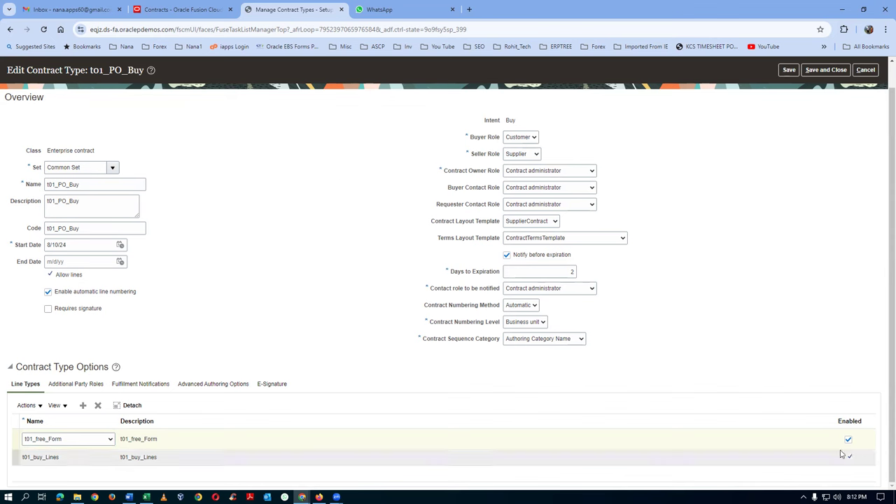
{"action": "left_click", "coordinate": [70, 386]}
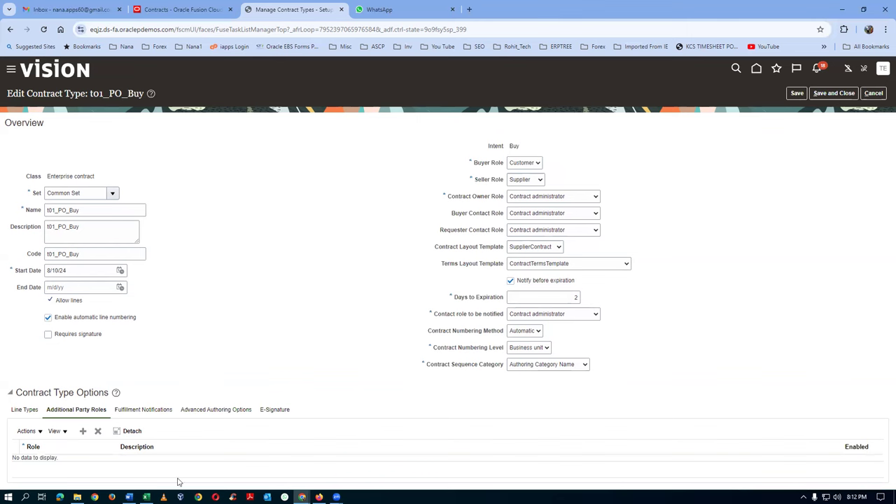
{"action": "left_click", "coordinate": [149, 414]}
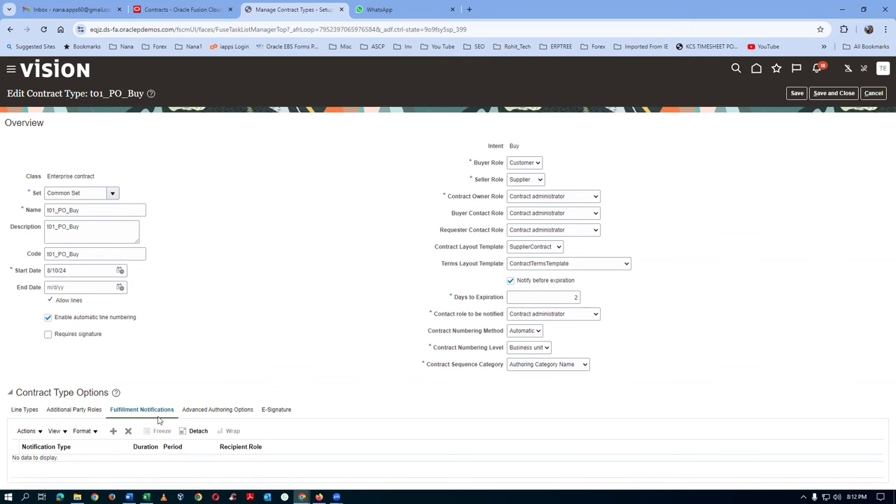
{"action": "left_click", "coordinate": [220, 412]}
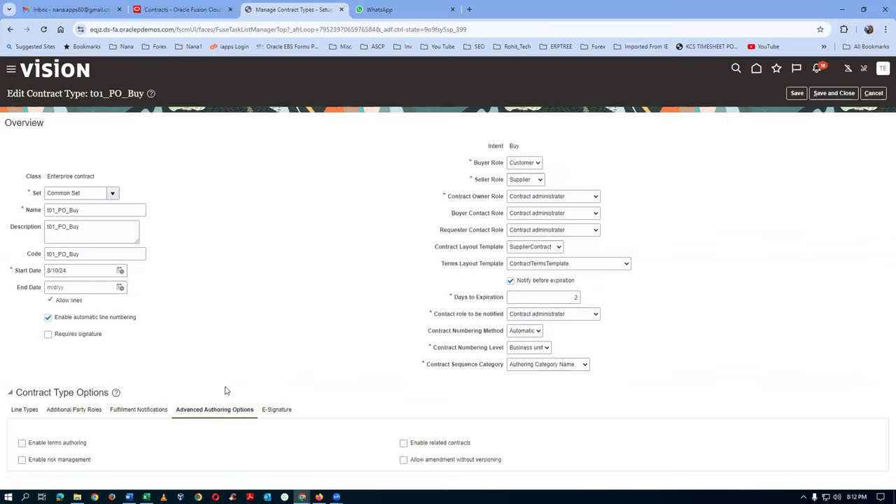
- Enable terms authoring, risk management, related contracts and amendment without versioning, then view E-Signature settings
{"action": "left_click", "coordinate": [22, 443]}
{"action": "left_click", "coordinate": [22, 460]}
{"action": "left_click", "coordinate": [403, 443]}
{"action": "left_click", "coordinate": [404, 460]}
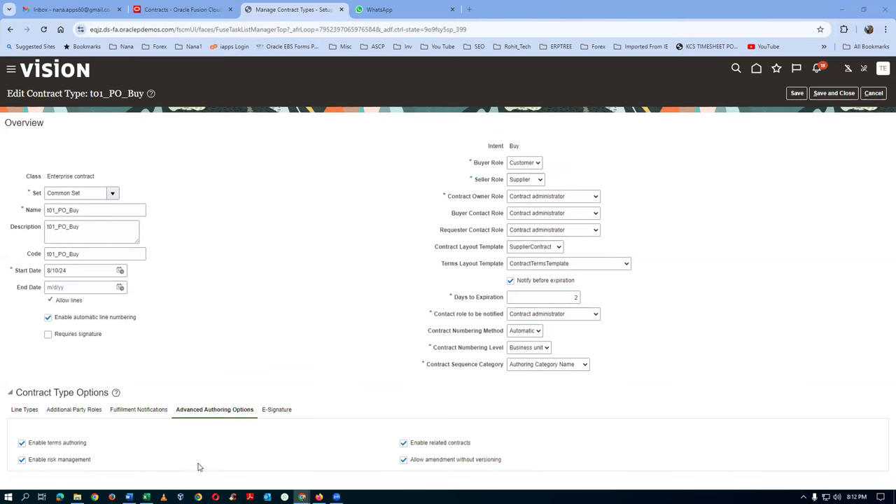
{"action": "left_click", "coordinate": [278, 412]}
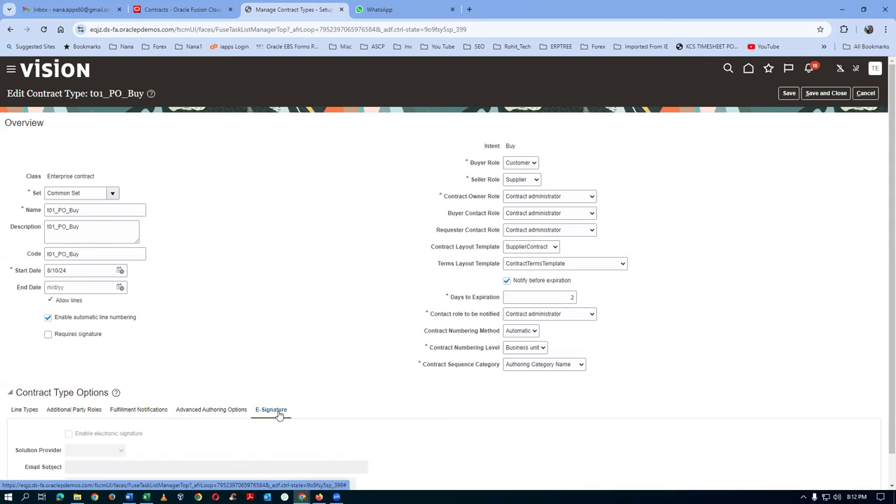
- Review the Line Types list, then save and close t01_PO_Buy
{"action": "left_click", "coordinate": [21, 412]}
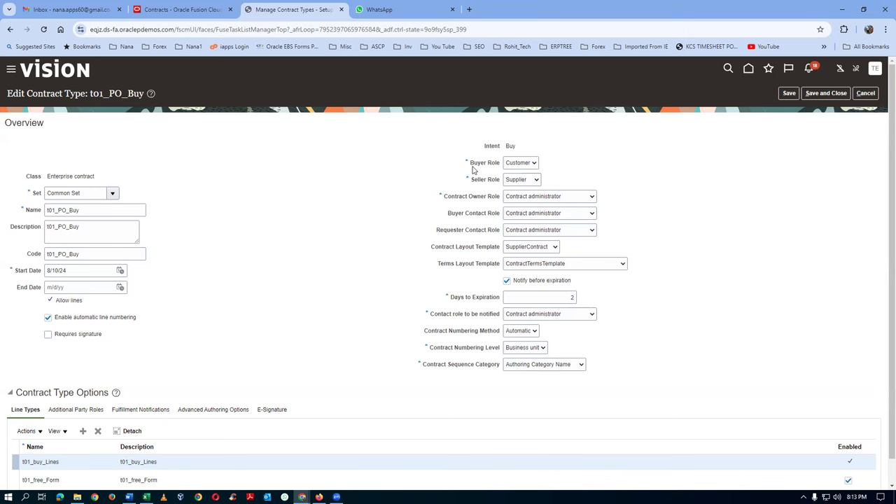
{"action": "left_click", "coordinate": [827, 93]}
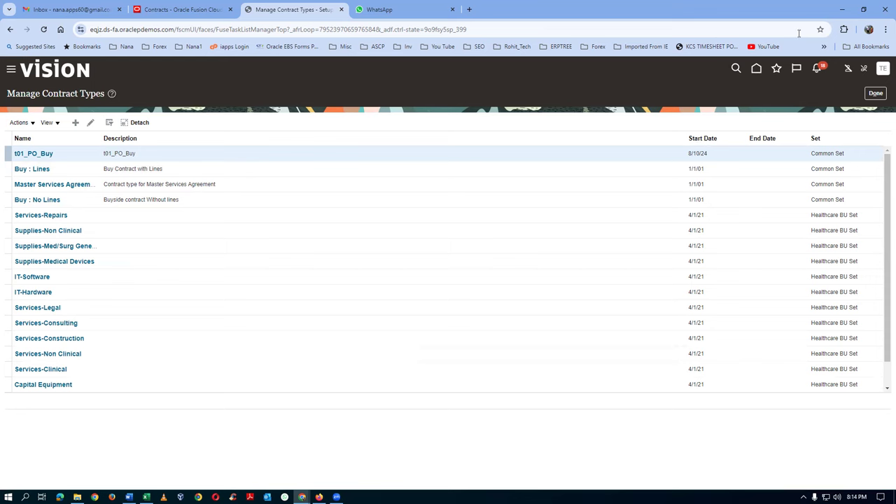
- Finish Manage Contract Types and select Manage Contract Clause Types (cell E286) in the Excel worksheet
{"action": "left_click", "coordinate": [876, 94]}
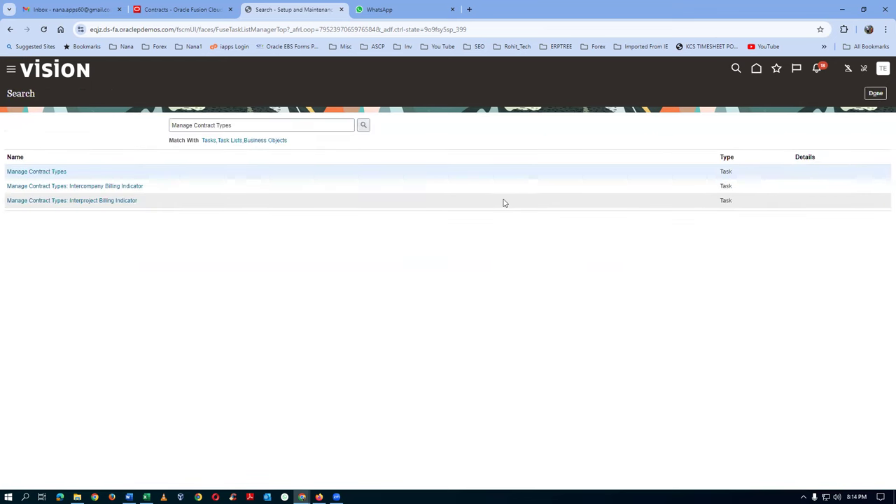
{"action": "key", "text": "alt+Tab"}
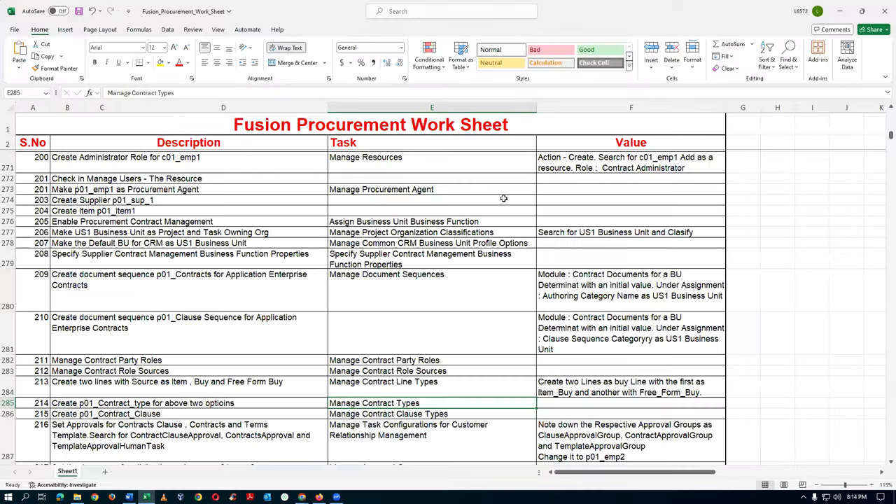
{"action": "left_click", "coordinate": [454, 414]}
{"action": "key", "text": "alt+Tab"}
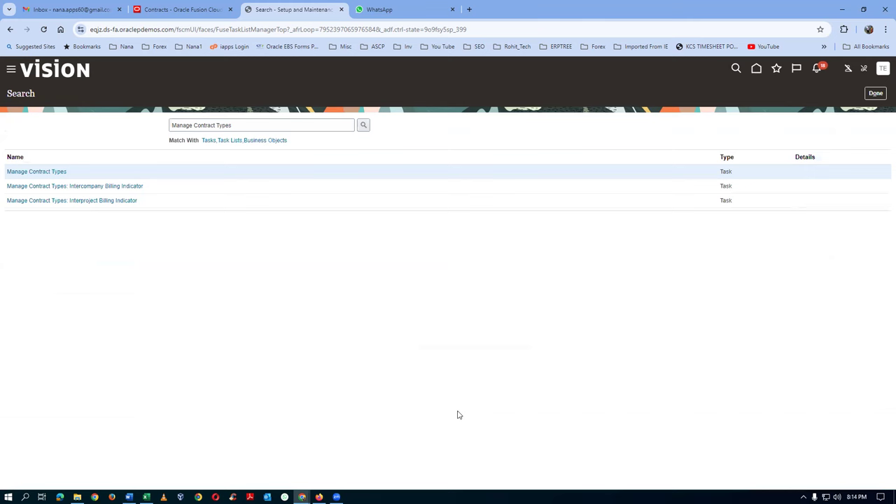